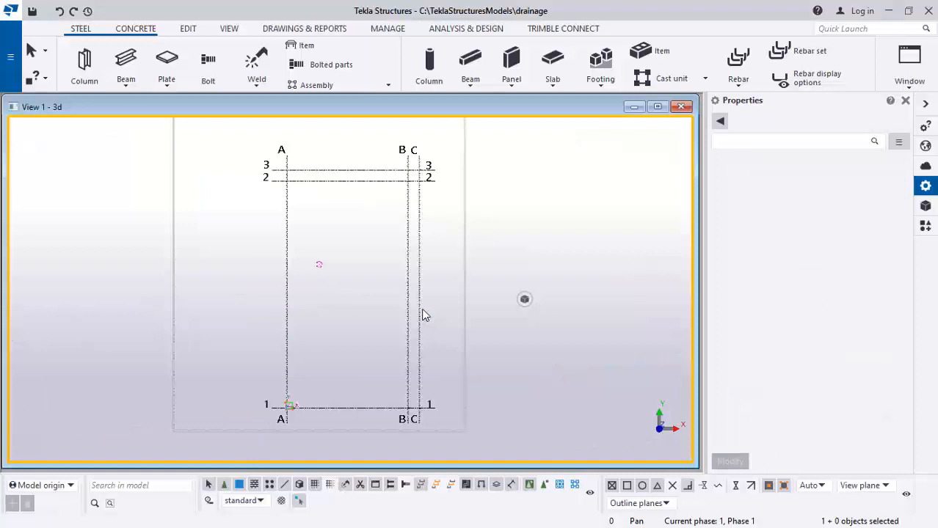
# Step: Inspect the rectangular grid's coordinates, labels and line layout in the 3d view
pyautogui.scroll(-2, 430, 292)
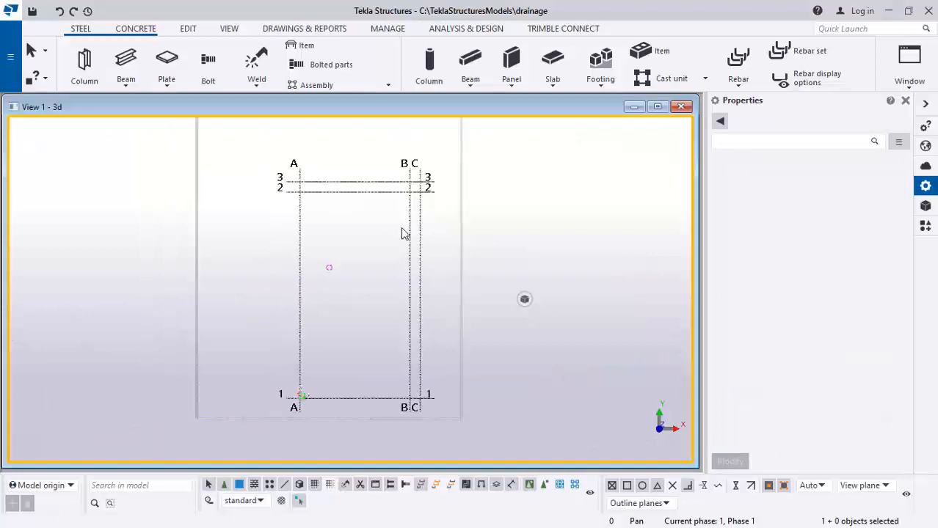
pyautogui.scroll(1, 376, 192)
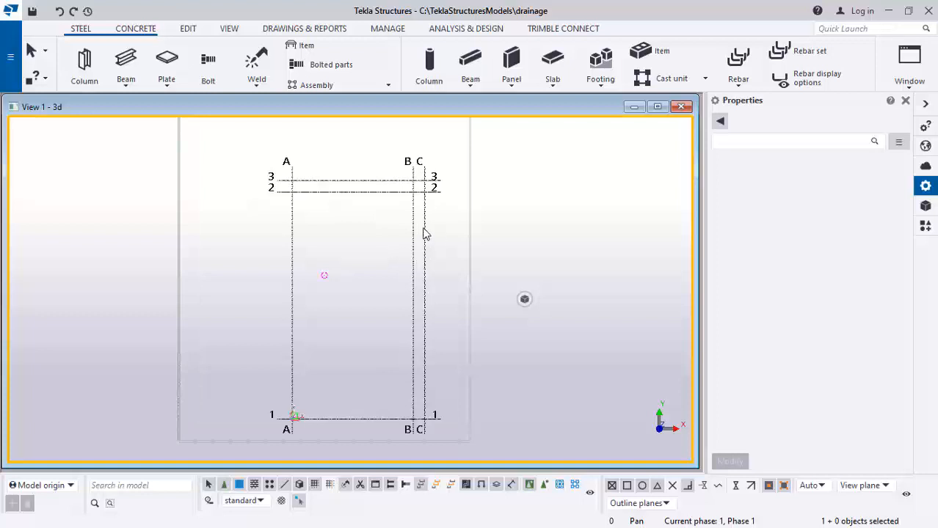
pyautogui.click(424, 250)
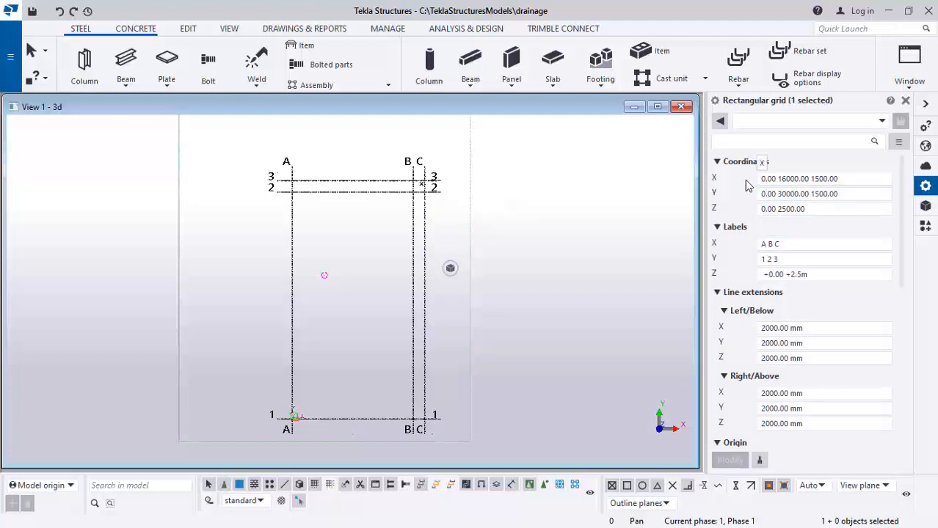
pyautogui.click(797, 279)
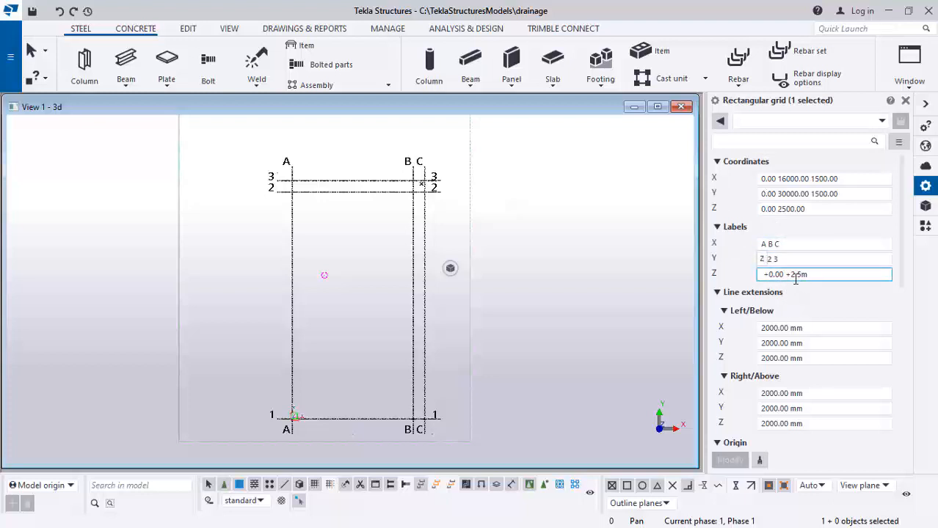
pyautogui.scroll(-3, 440, 221)
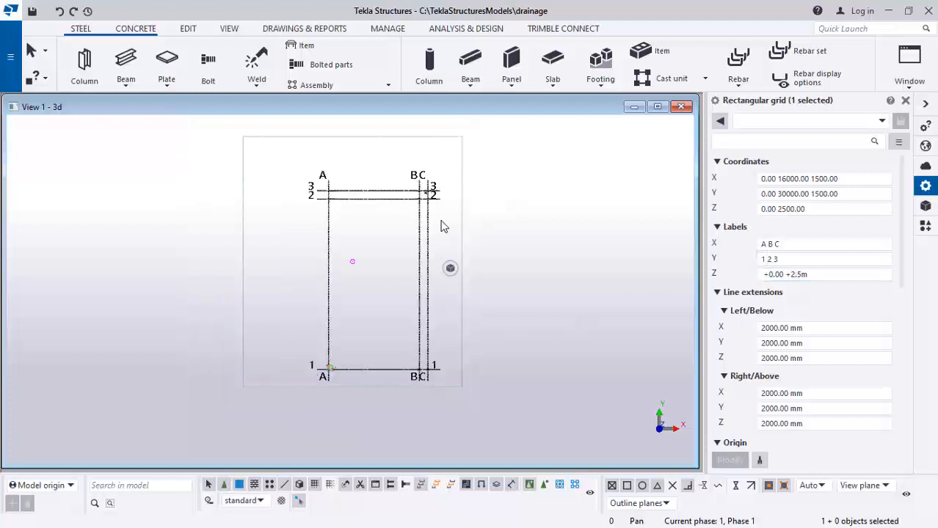
pyautogui.scroll(3, 422, 233)
pyautogui.scroll(-2, 424, 238)
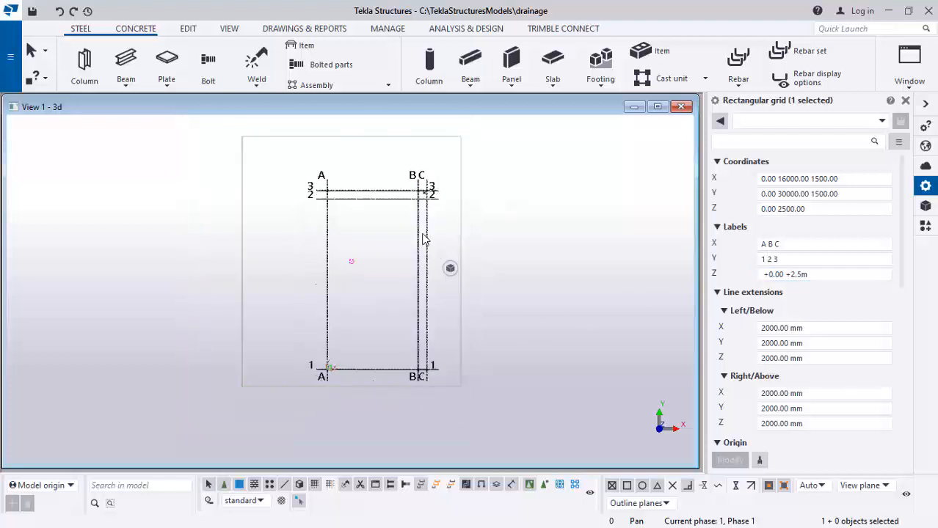
pyautogui.scroll(1, 425, 236)
pyautogui.scroll(1, 440, 411)
pyautogui.scroll(2, 422, 397)
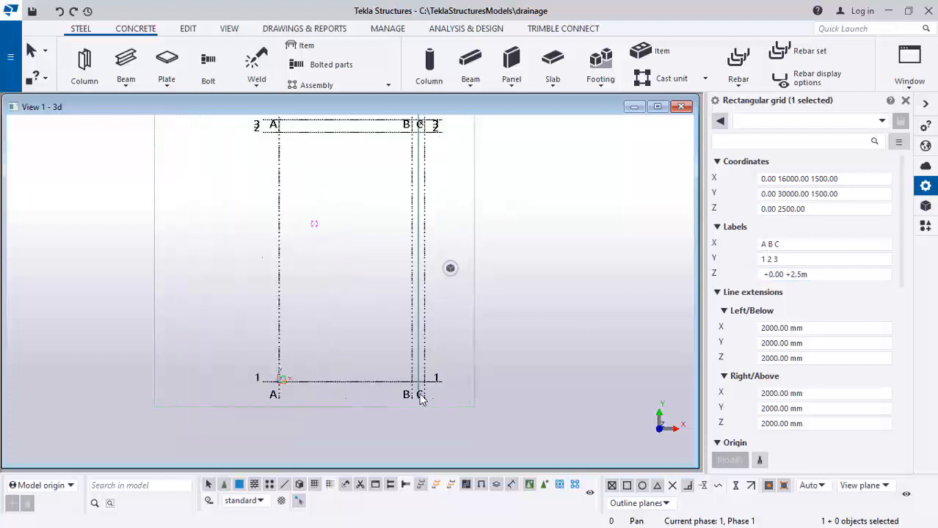
pyautogui.scroll(-2, 415, 344)
pyautogui.scroll(-1, 416, 337)
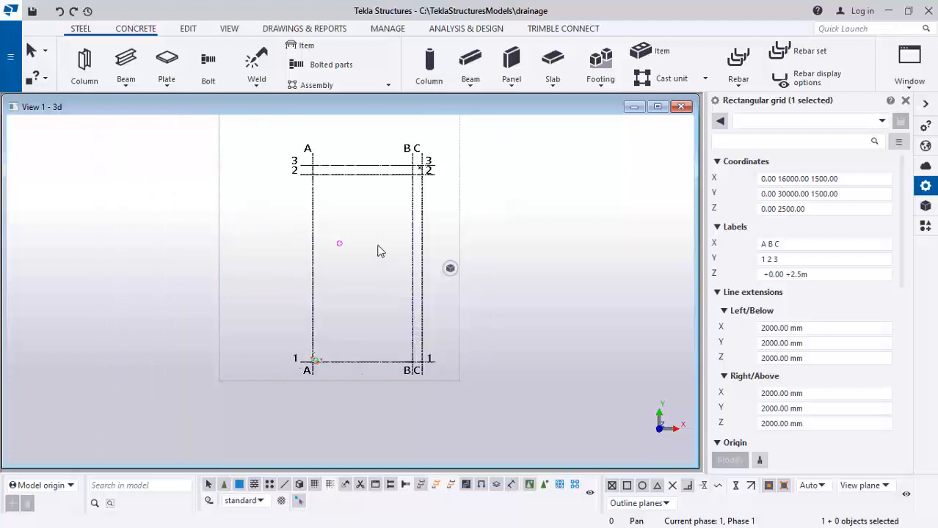
pyautogui.scroll(2, 403, 352)
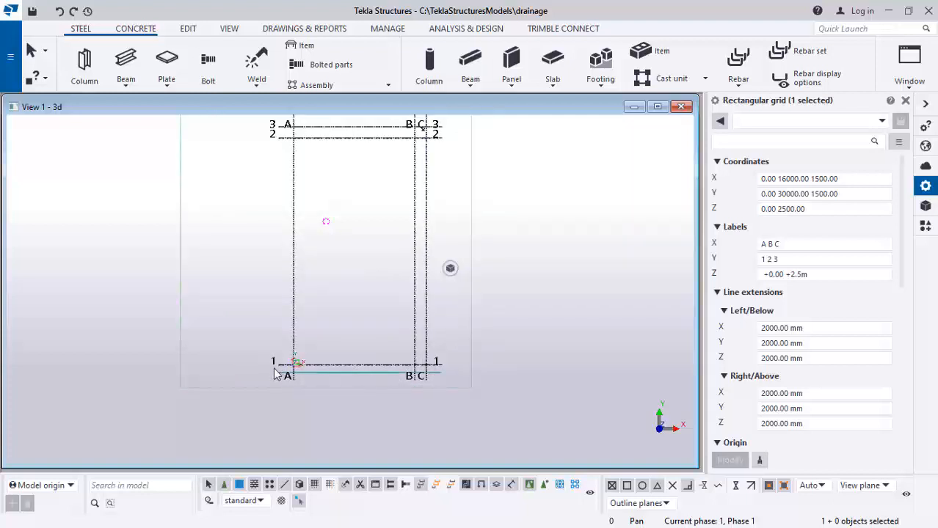
# Step: Make the named view GRID LINE 1 visible alongside the 3d view
pyautogui.click(907, 88)
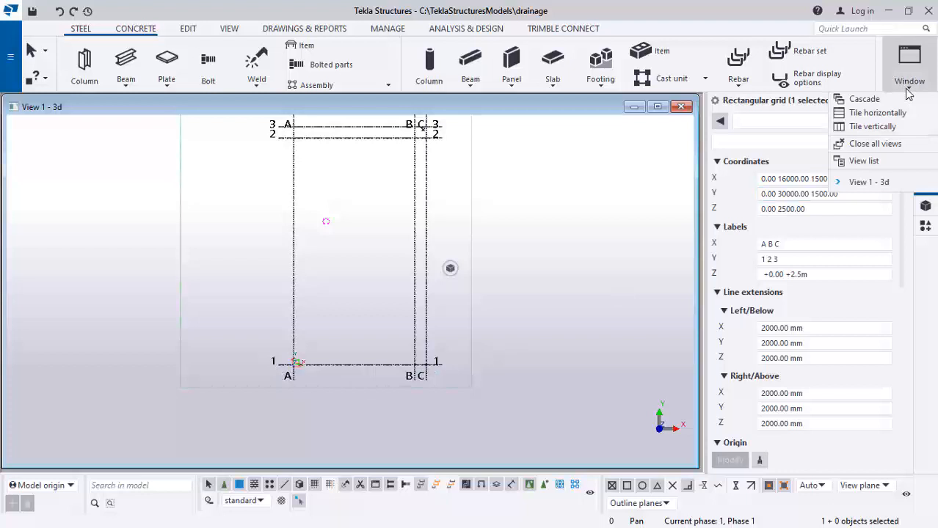
pyautogui.click(862, 160)
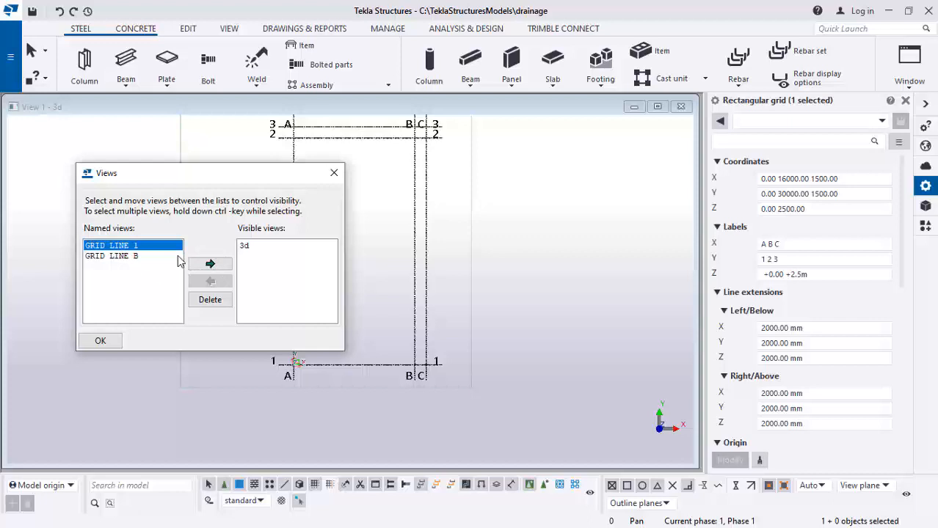
pyautogui.click(209, 264)
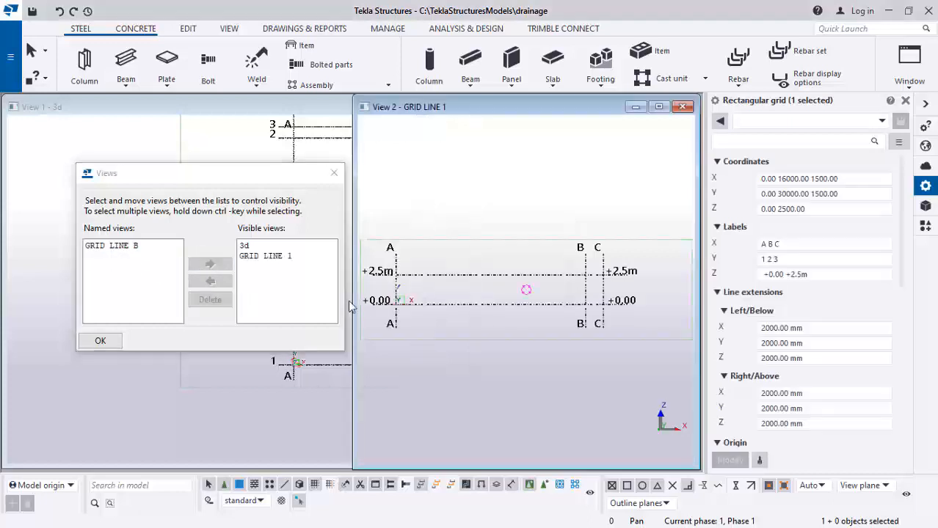
pyautogui.click(112, 343)
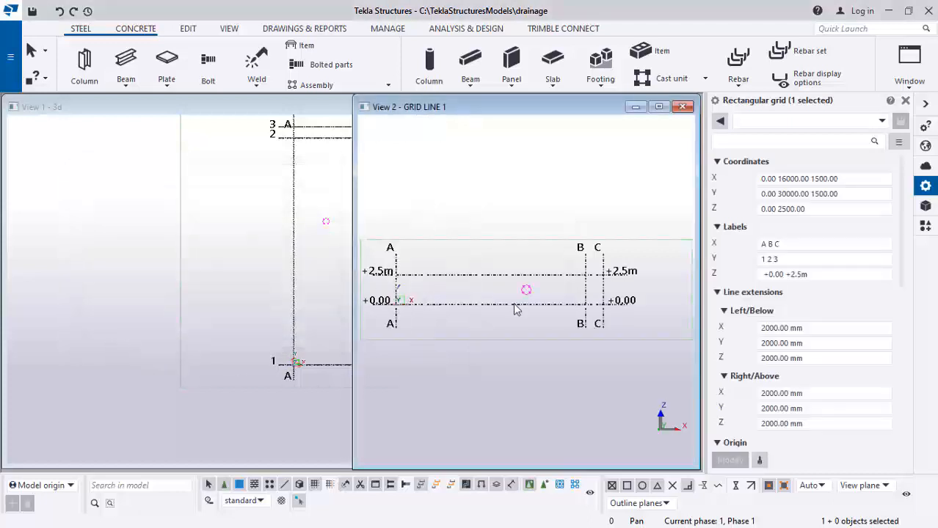
pyautogui.scroll(2, 602, 233)
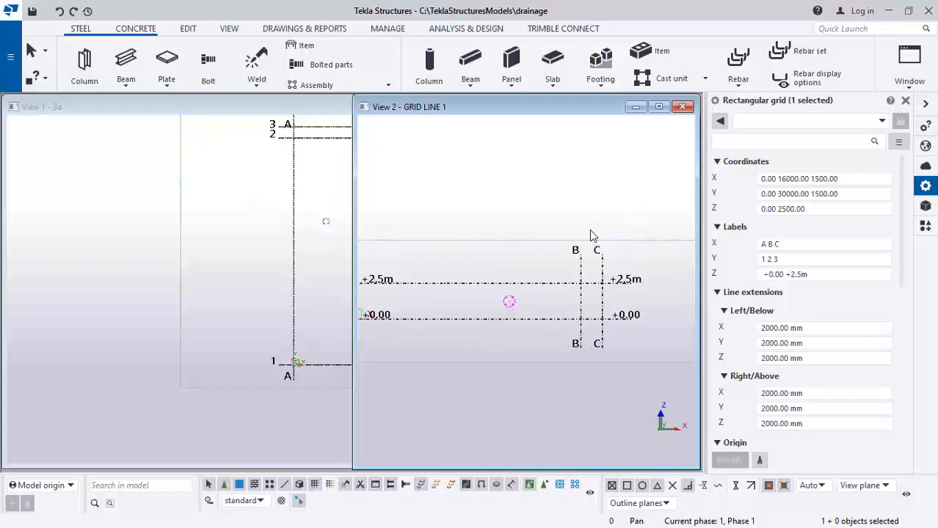
# Step: Tile the two open views vertically and frame grid lines B and C in the GRID LINE 1 view
pyautogui.click(909, 66)
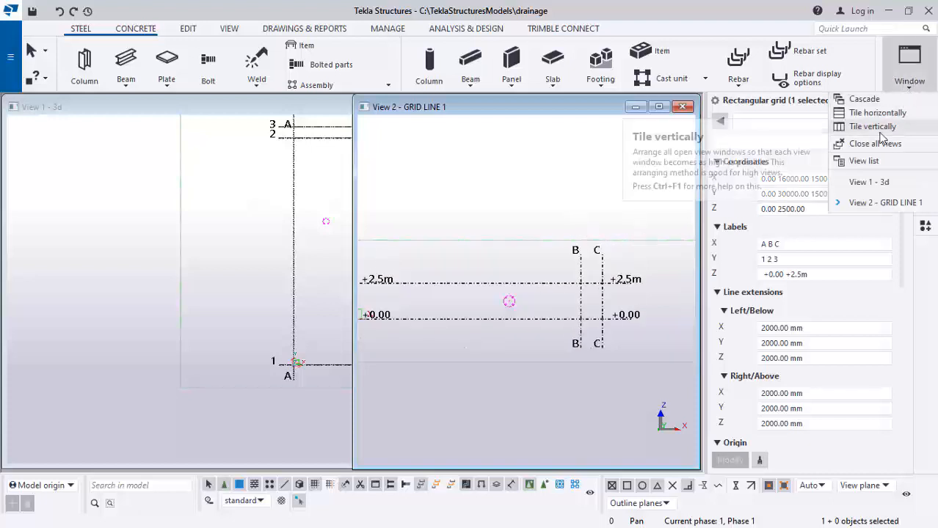
pyautogui.click(871, 127)
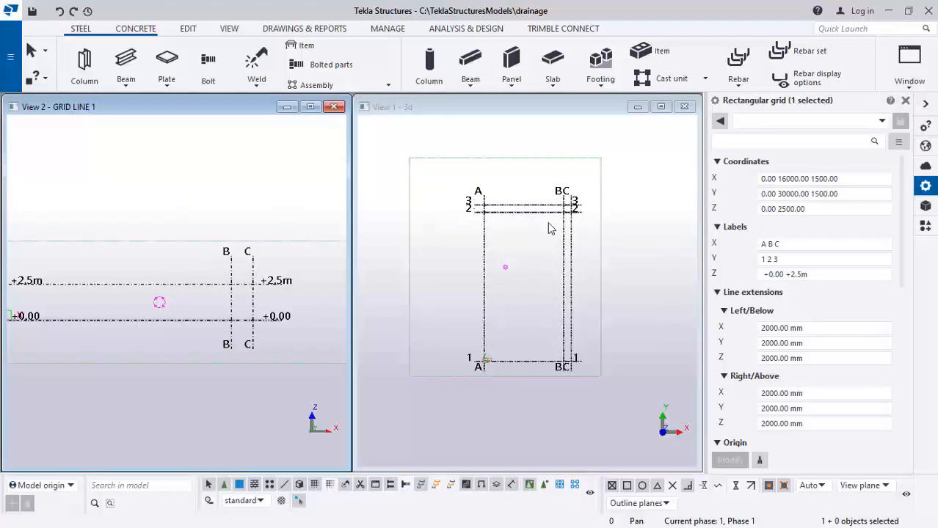
pyautogui.scroll(-1, 283, 302)
pyautogui.scroll(3, 157, 322)
pyautogui.scroll(-4, 273, 301)
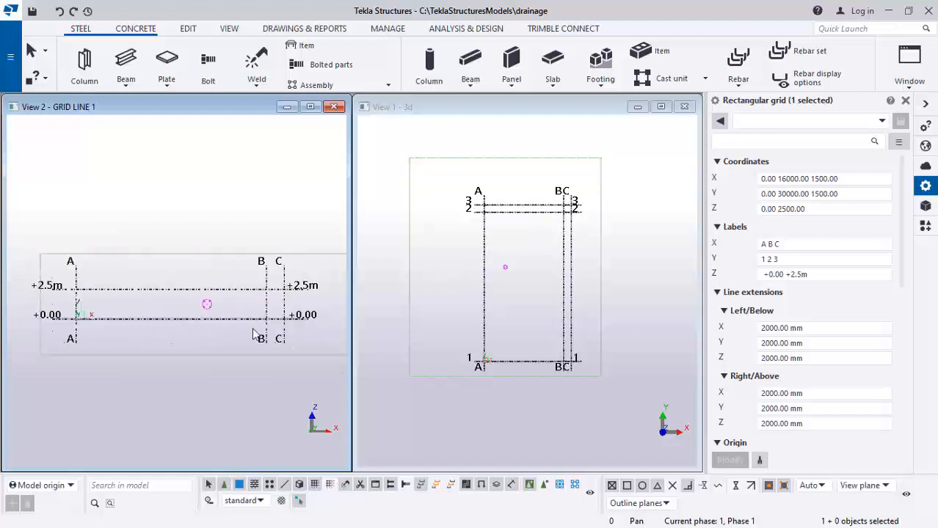
pyautogui.scroll(1, 150, 289)
pyautogui.scroll(3, 301, 297)
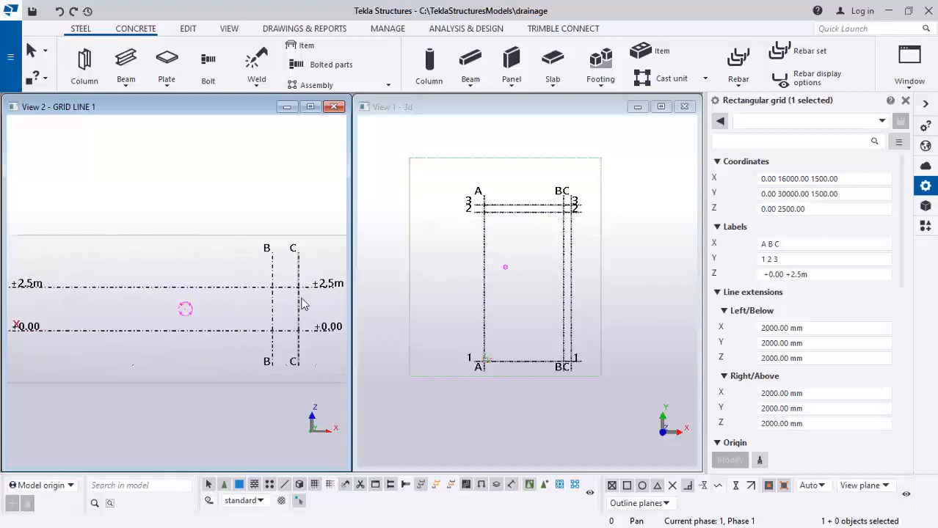
pyautogui.scroll(3, 281, 288)
pyautogui.scroll(1, 262, 291)
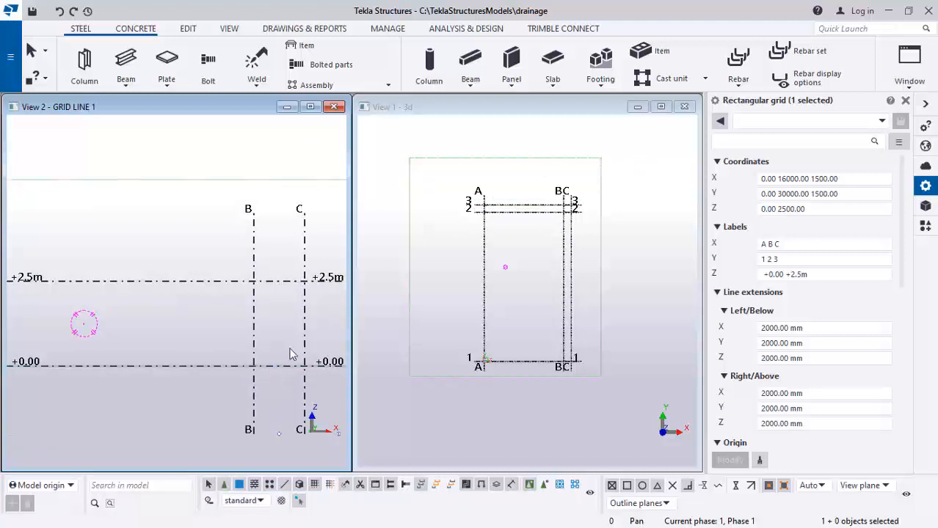
pyautogui.scroll(5, 302, 318)
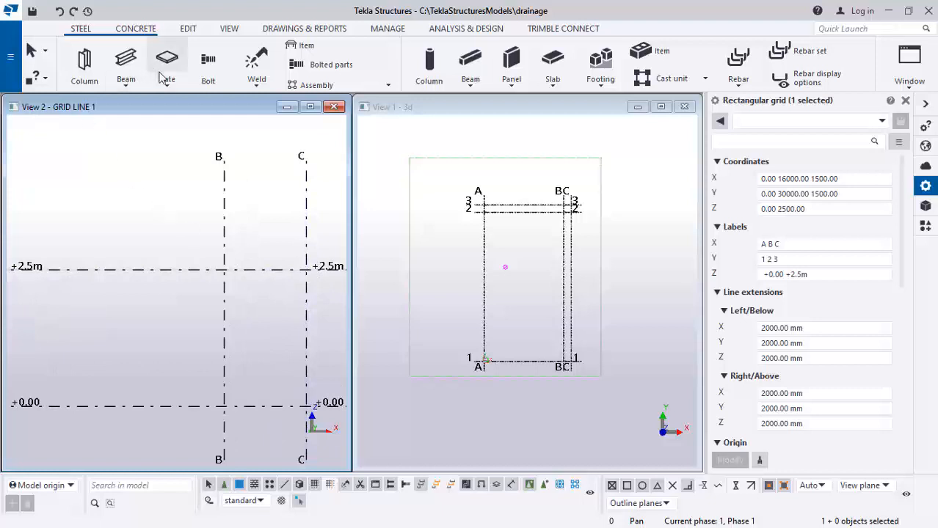
pyautogui.click(558, 65)
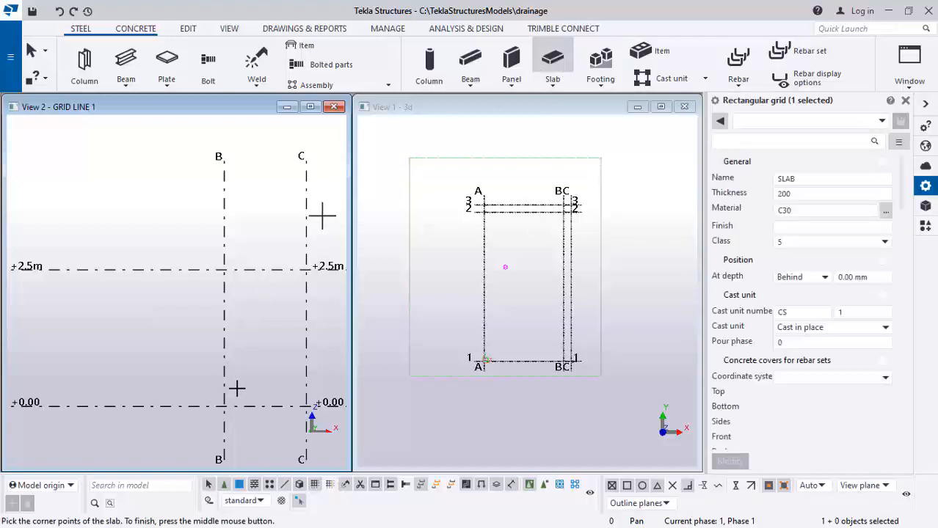
pyautogui.scroll(2, 236, 388)
pyautogui.scroll(-2, 198, 263)
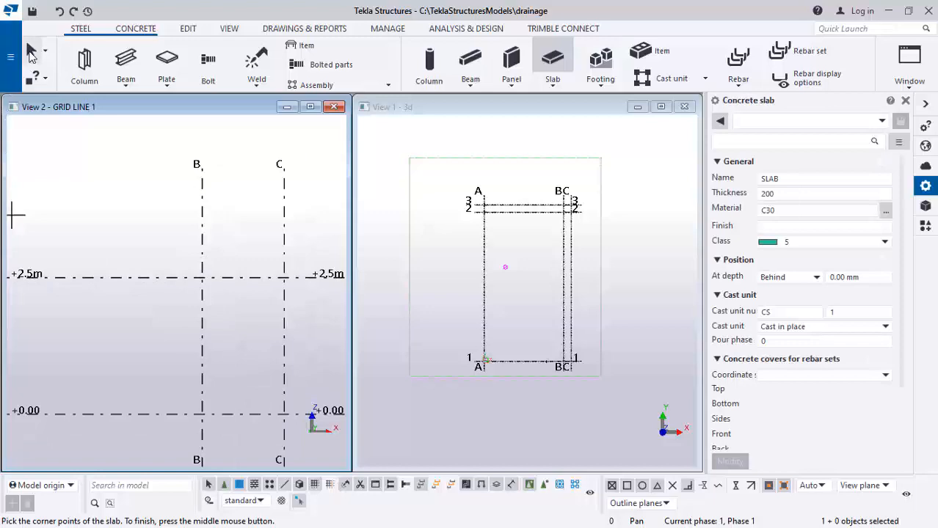
pyautogui.click(32, 51)
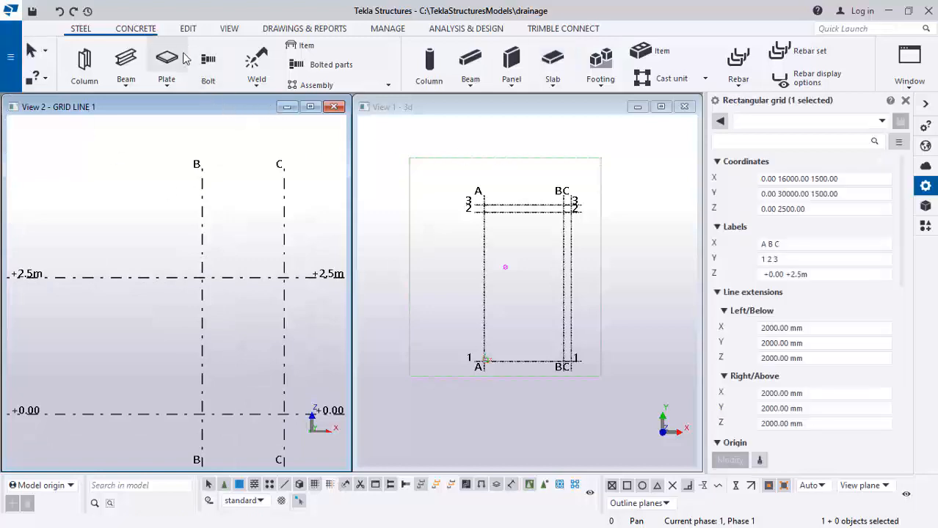
# Step: Place construction points on grid line B at the +2.5m and +0.00 levels in the GRID LINE 1 view
pyautogui.click(187, 28)
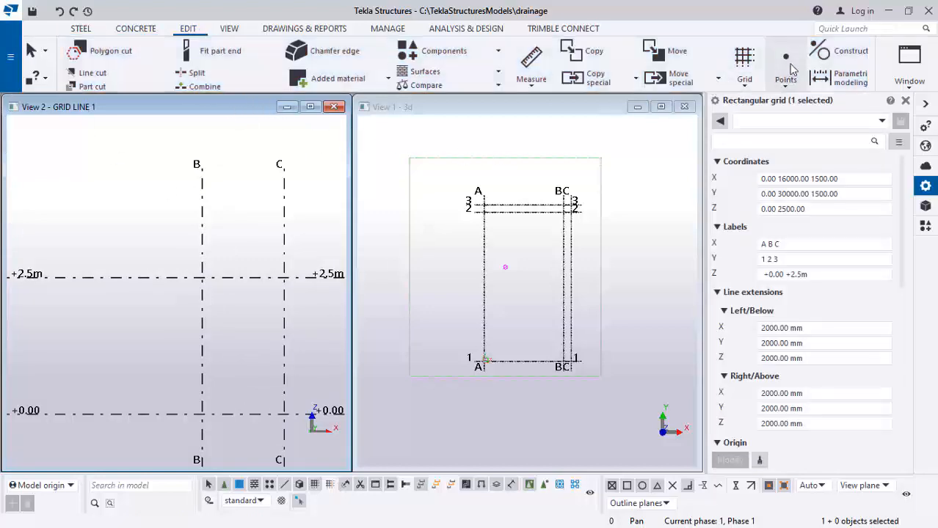
pyautogui.click(785, 73)
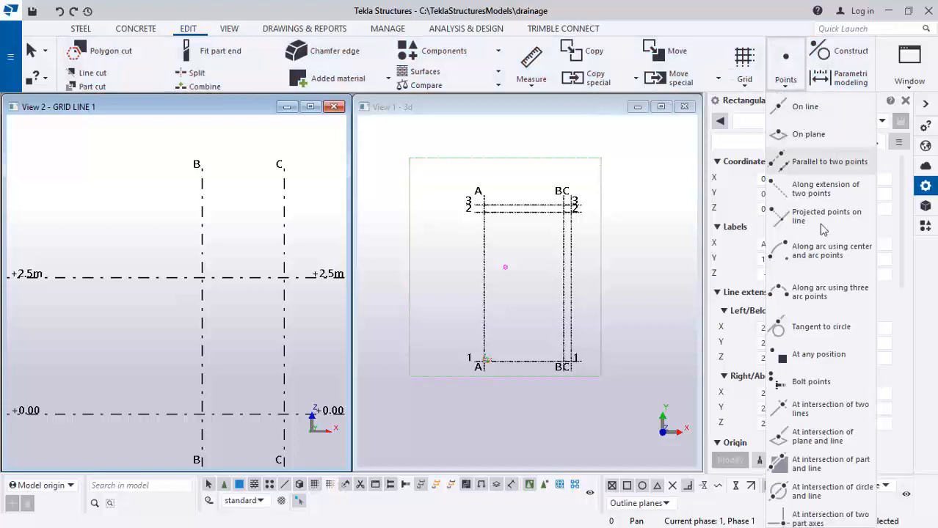
pyautogui.click(815, 355)
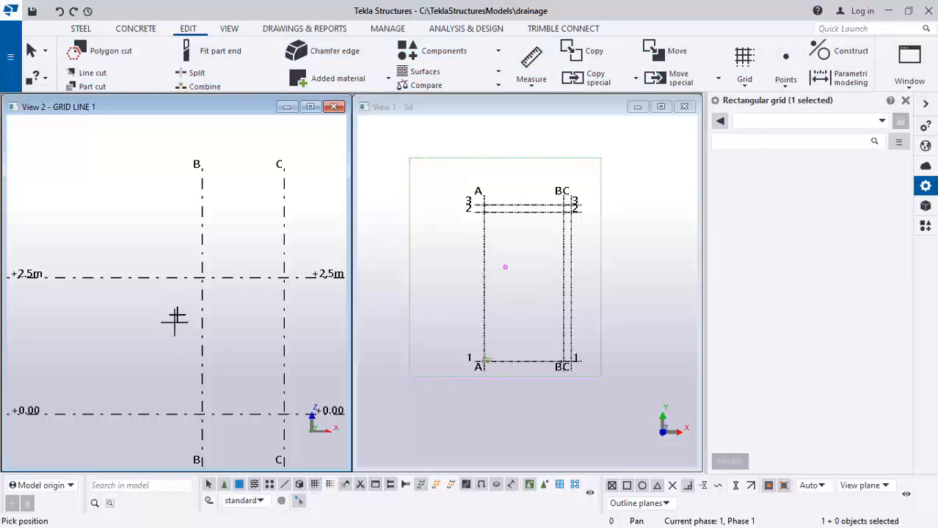
pyautogui.scroll(1, 174, 319)
pyautogui.click(208, 268)
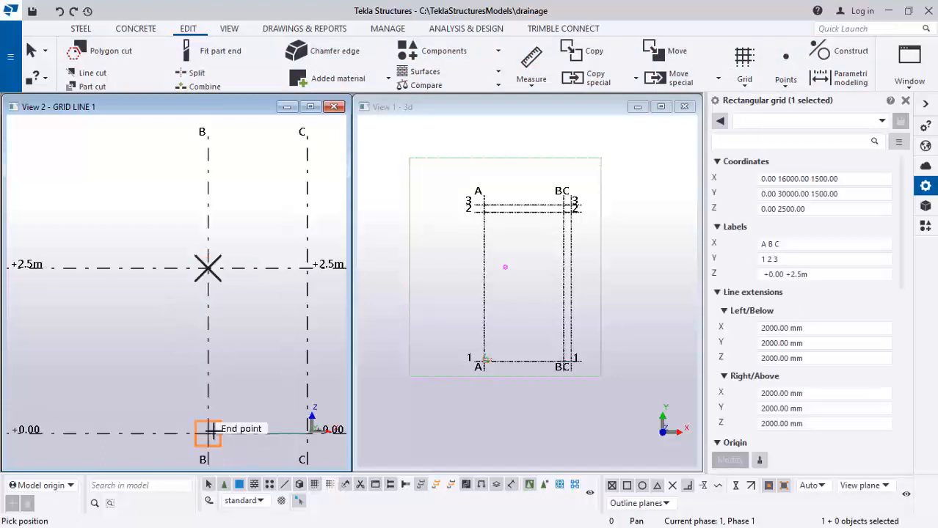
pyautogui.click(208, 433)
# Step: Make one linear copy of the point at grid B and +2.5m with a dX of 100 mm
pyautogui.scroll(2, 208, 439)
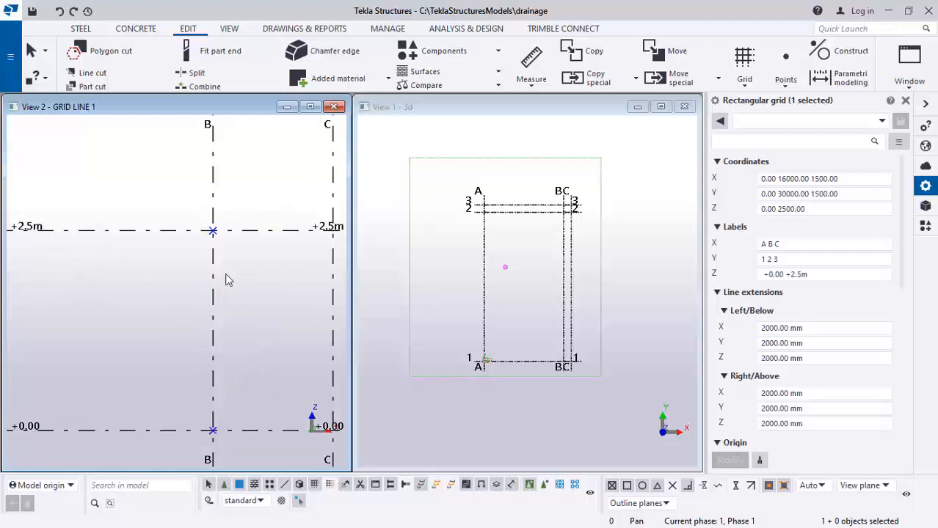
pyautogui.scroll(1, 229, 312)
pyautogui.moveTo(185, 200); pyautogui.dragTo(250, 253)
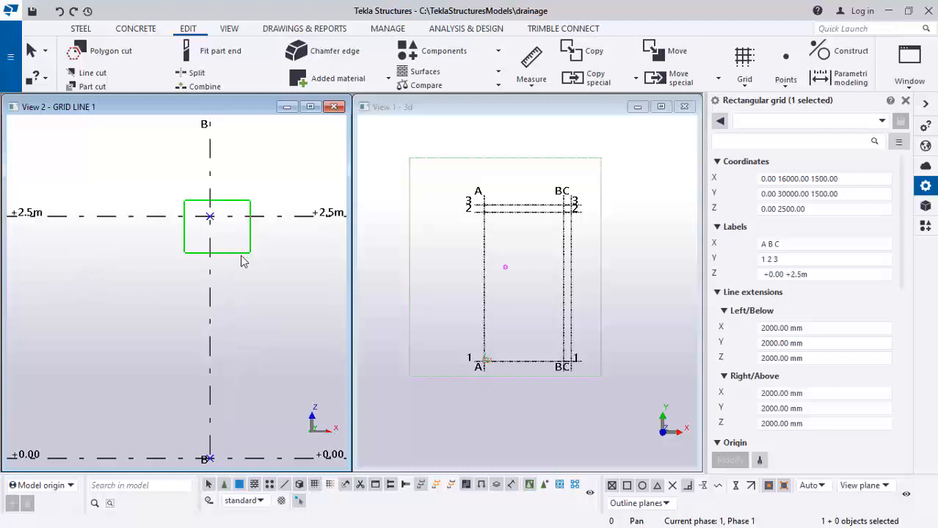
pyautogui.rightClick(183, 187)
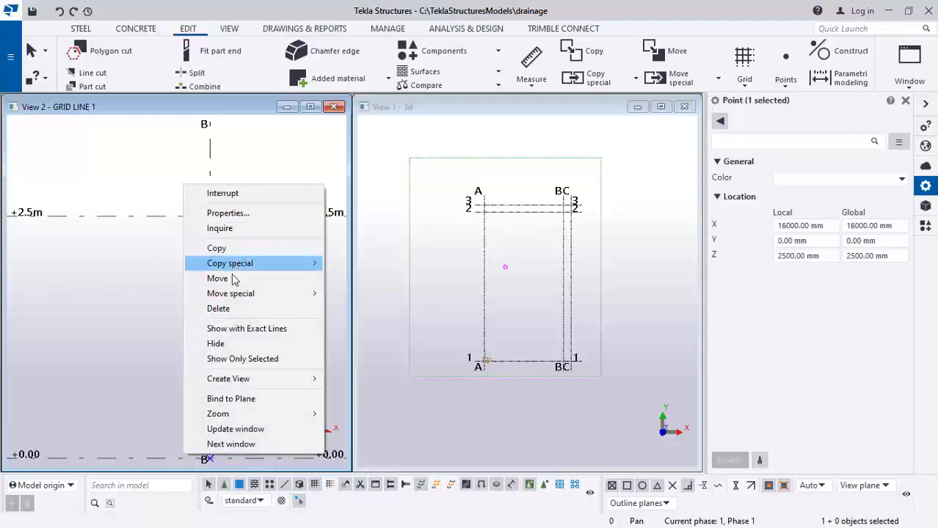
pyautogui.moveTo(231, 262)
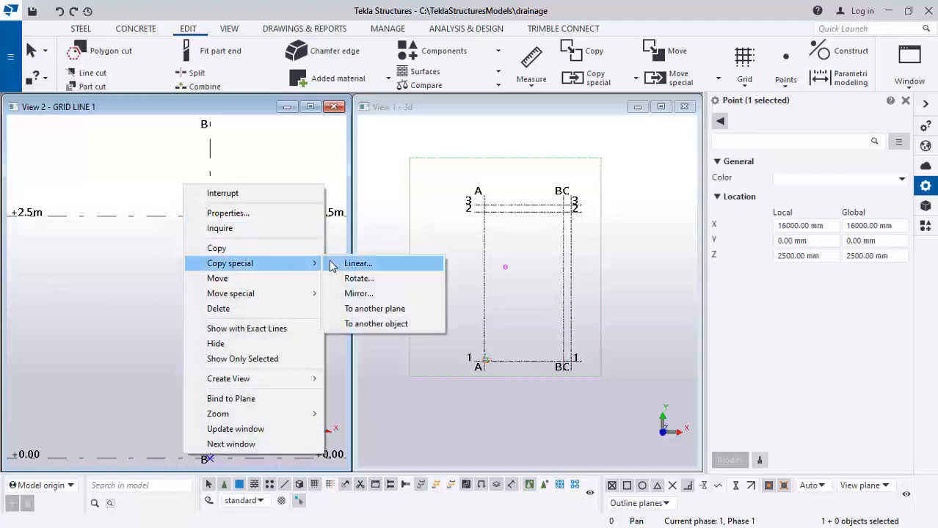
pyautogui.click(357, 264)
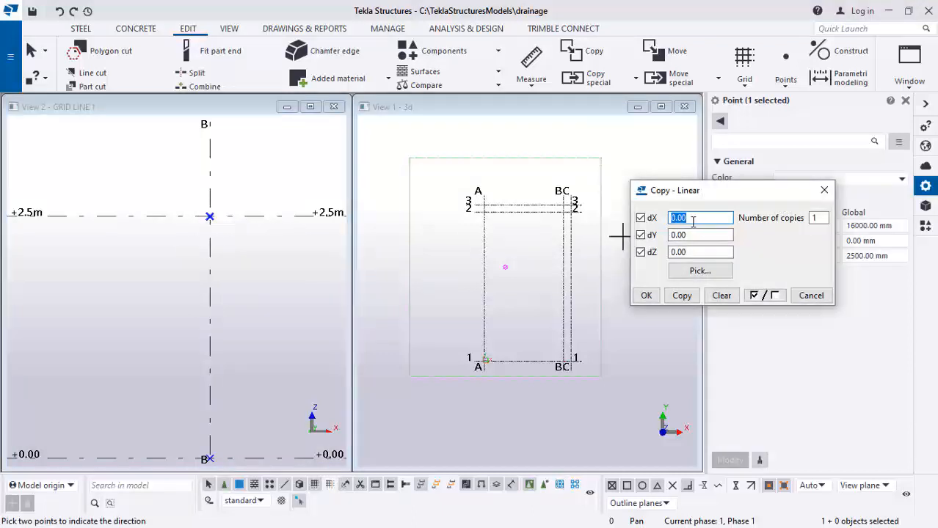
pyautogui.write('100')
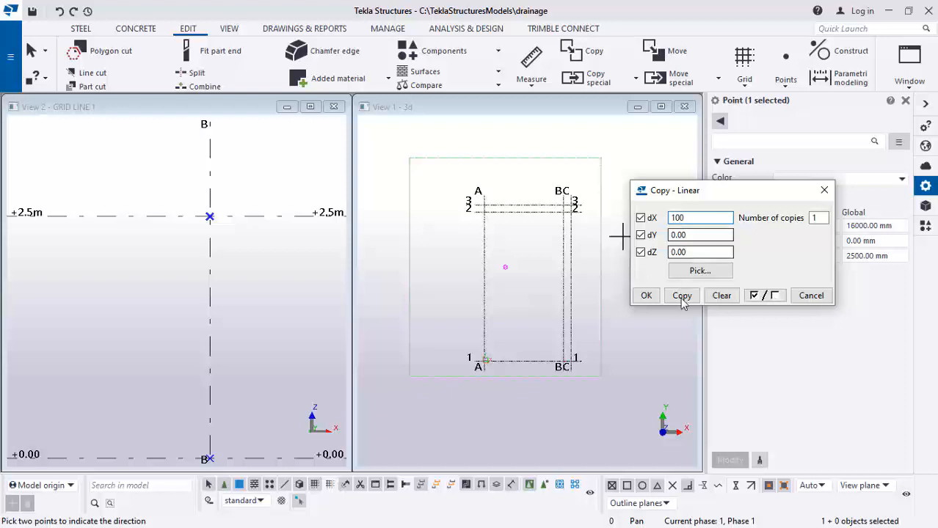
pyautogui.click(681, 296)
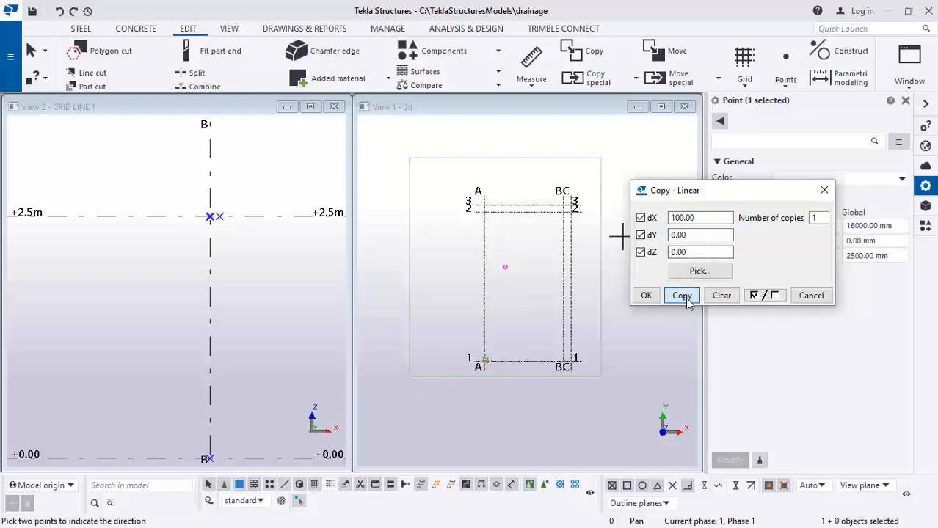
# Step: Make one linear copy of the point at grid B and +2.5m with a dX of -100 mm, and end the copying
pyautogui.click(672, 218)
pyautogui.write('-')
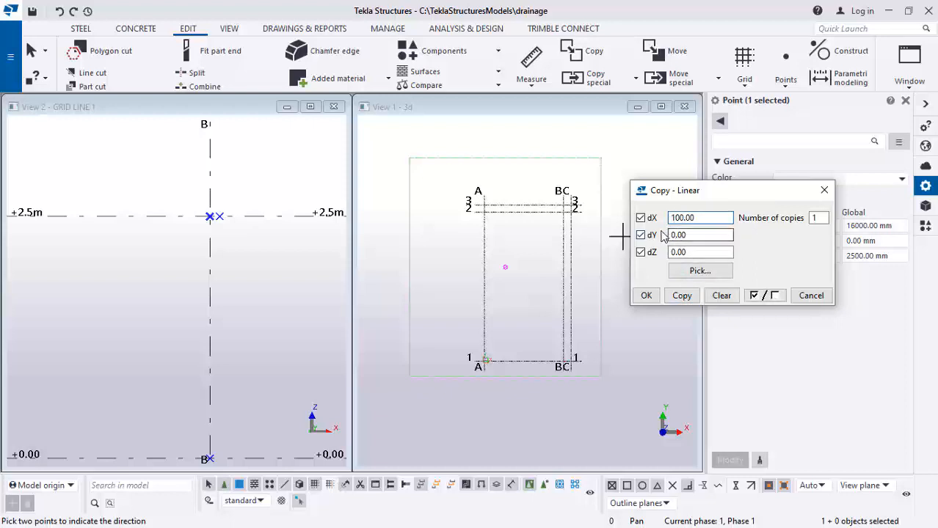
pyautogui.click(681, 295)
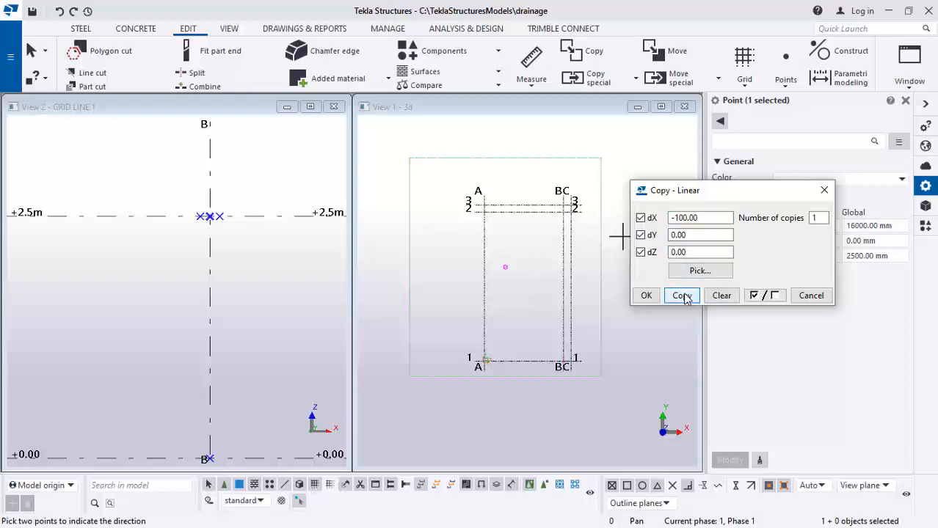
pyautogui.click(646, 295)
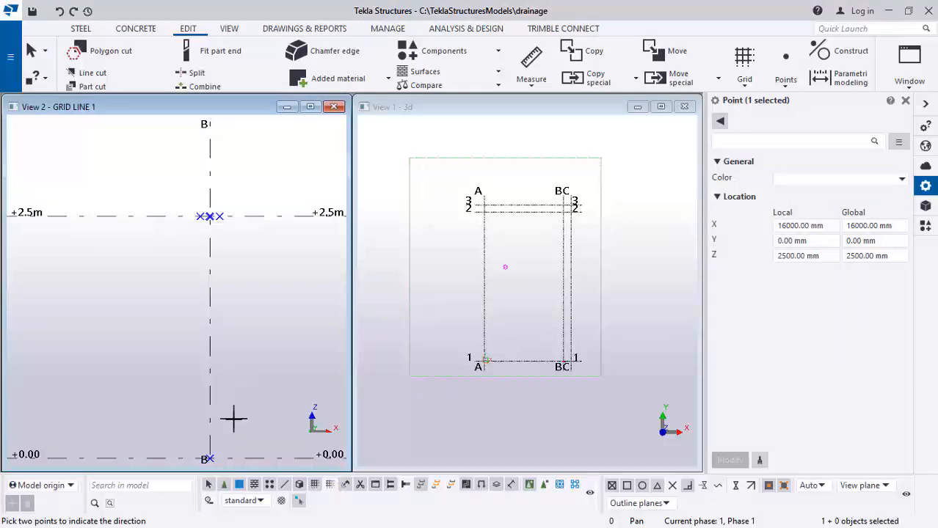
pyautogui.press('Escape')
# Step: Make one linear copy of the point at grid B and +0.00 with a dX of -100 mm
pyautogui.scroll(-1, 239, 353)
pyautogui.scroll(2, 209, 438)
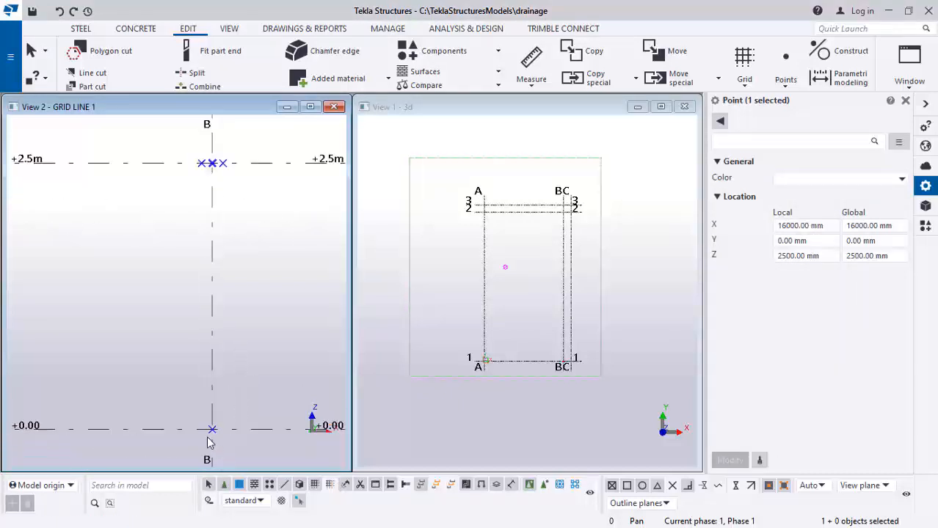
pyautogui.moveTo(196, 411); pyautogui.dragTo(239, 448)
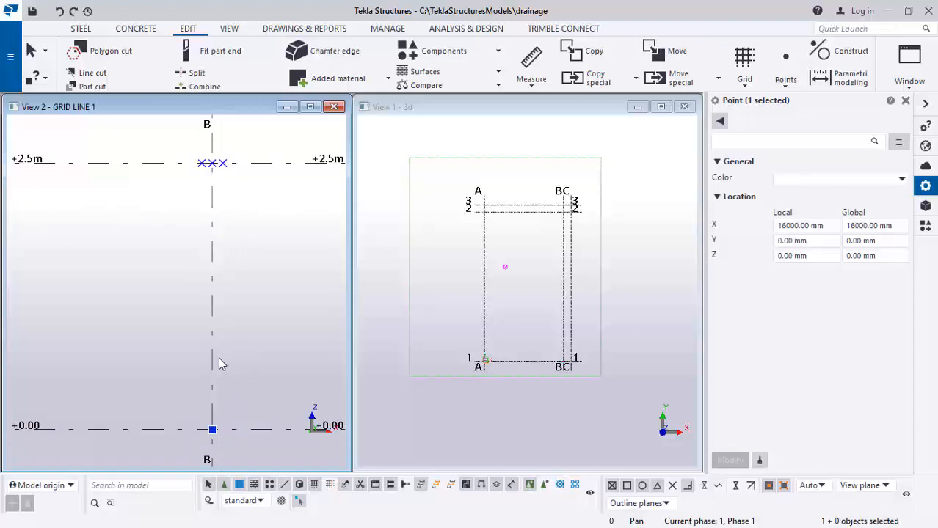
pyautogui.rightClick(265, 344)
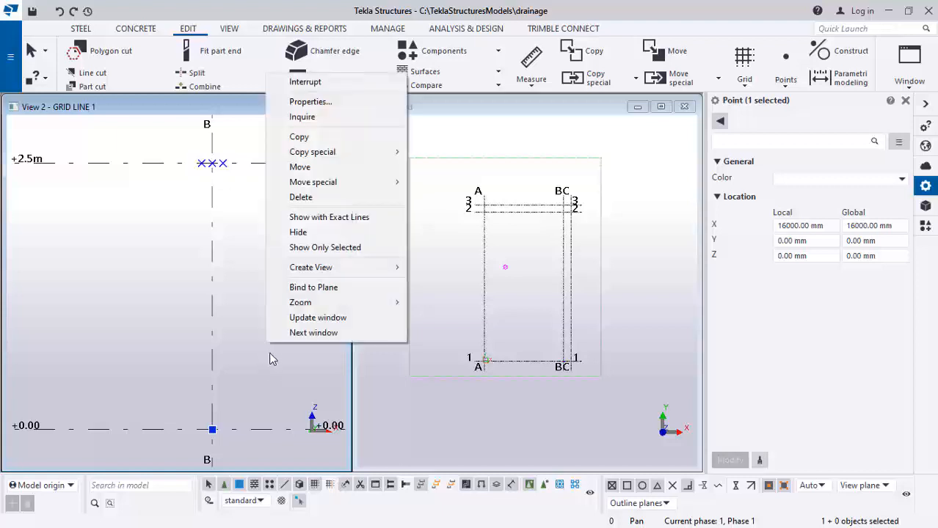
pyautogui.moveTo(311, 154)
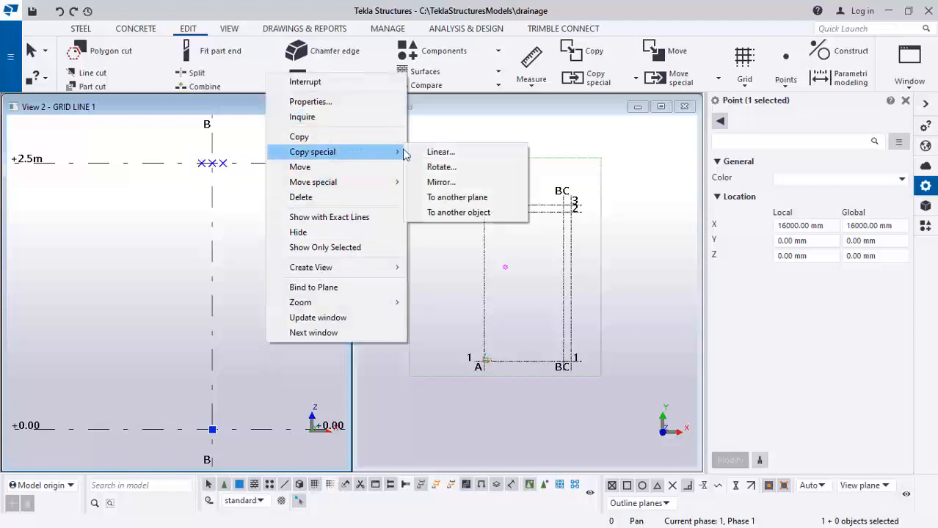
pyautogui.click(442, 152)
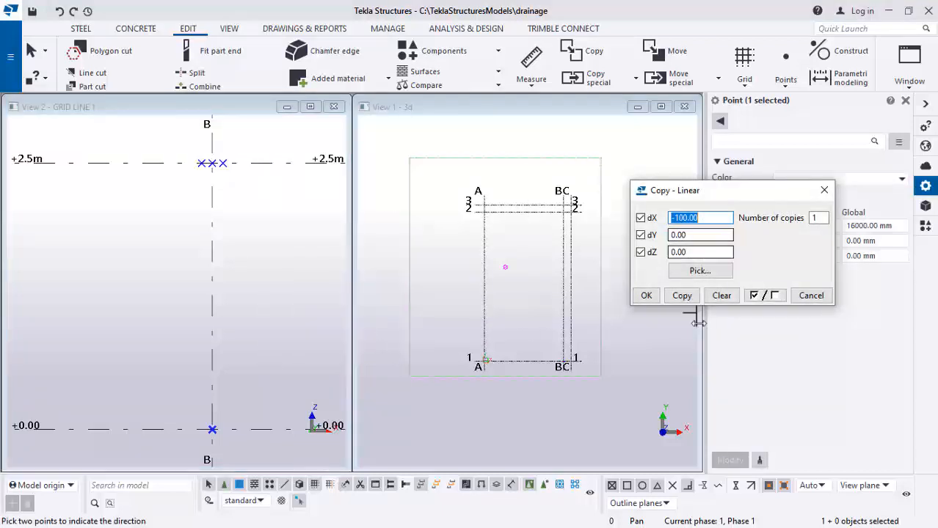
pyautogui.click(682, 295)
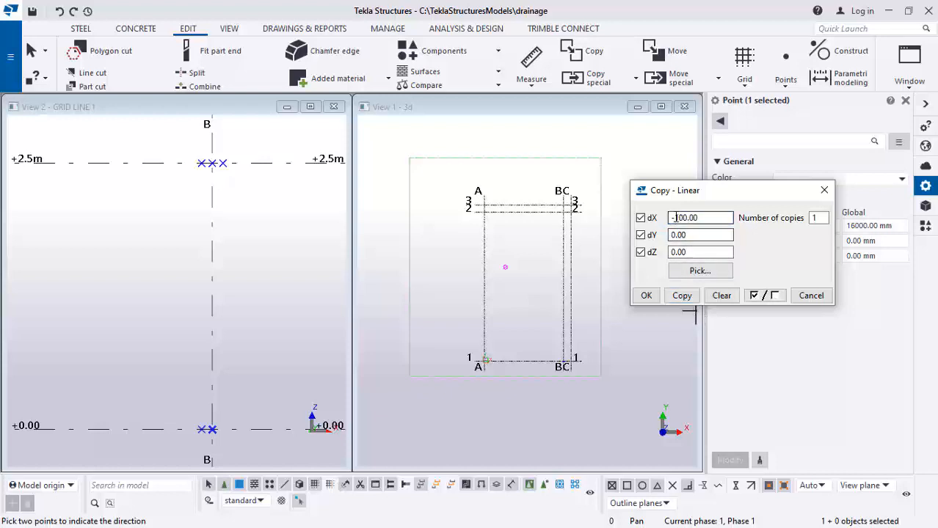
# Step: Copy the same +0.00 point on grid B once more with a dX of 100 mm, and end the copying
pyautogui.moveTo(676, 218); pyautogui.dragTo(670, 219)
pyautogui.press('BackSpace')
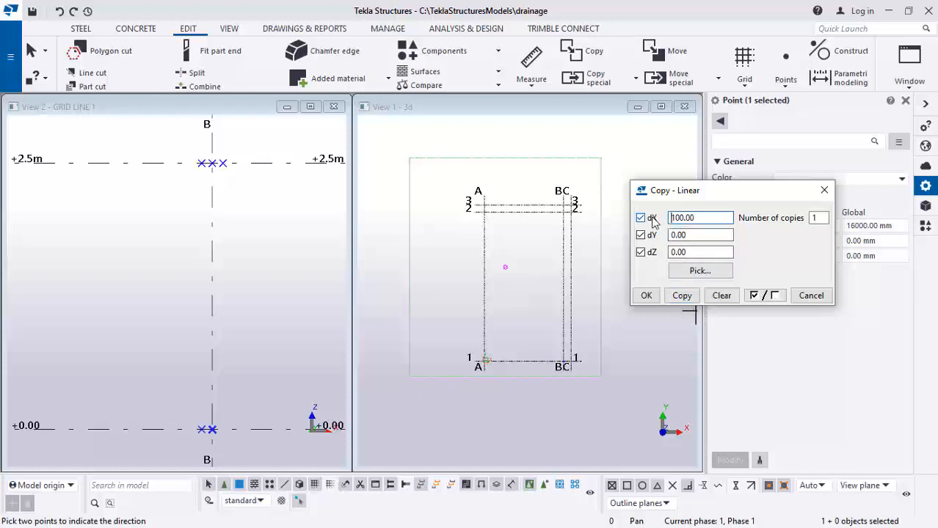
pyautogui.click(682, 298)
pyautogui.click(649, 297)
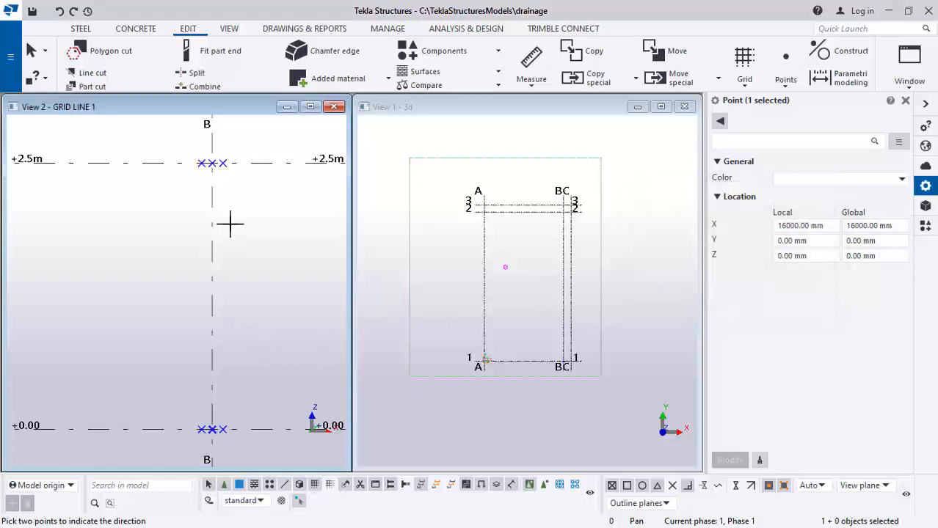
pyautogui.scroll(1, 218, 164)
pyautogui.press('Escape')
# Step: Select the +2.5m points on grid B and 100 mm to its left, and set up a linear copy with a dZ of 200 mm
pyautogui.scroll(1, 184, 160)
pyautogui.moveTo(186, 156); pyautogui.dragTo(221, 179)
pyautogui.scroll(-1, 235, 306)
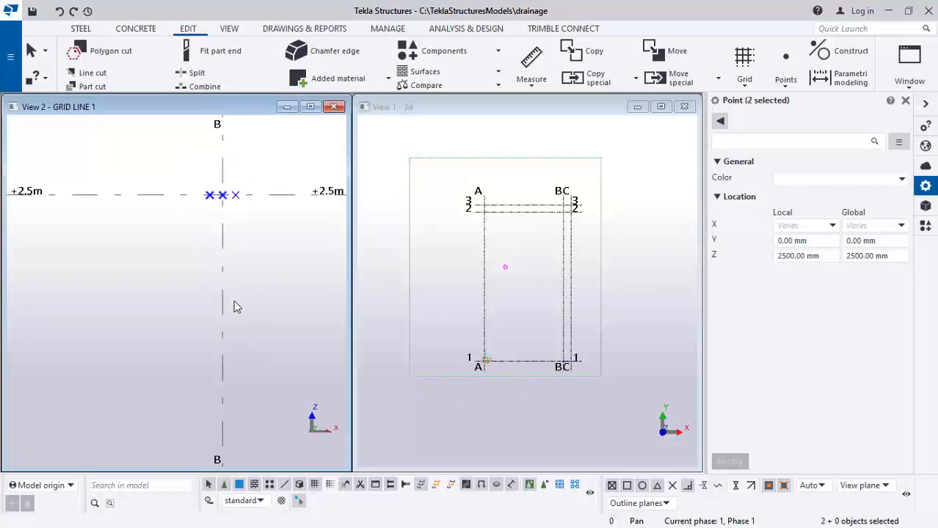
pyautogui.scroll(1, 229, 197)
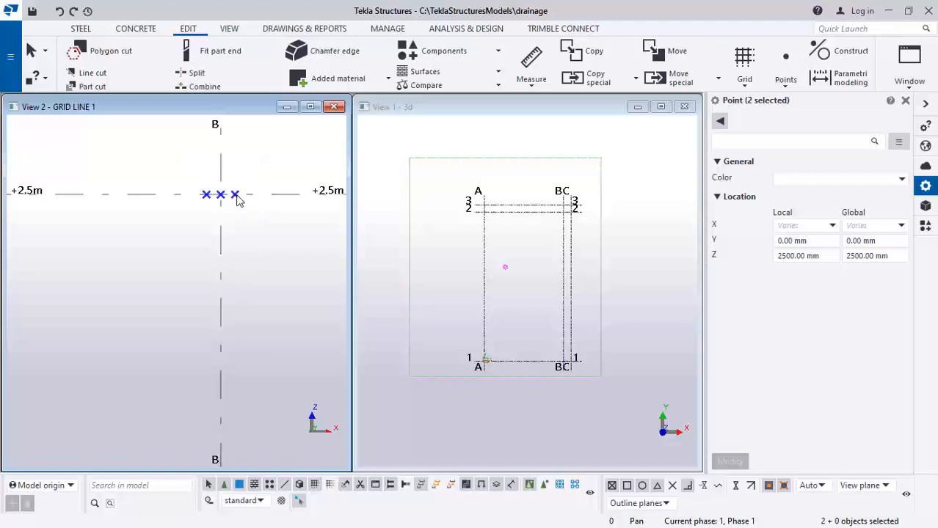
pyautogui.scroll(-1, 231, 205)
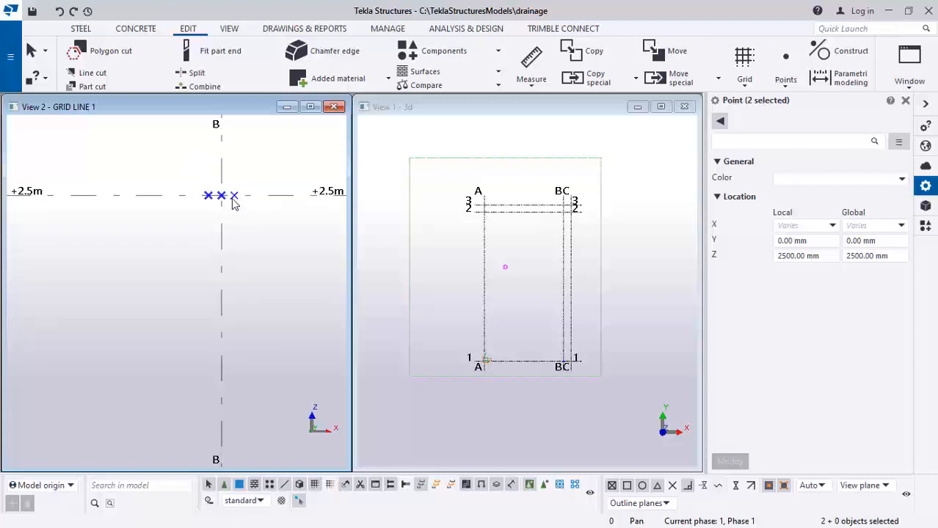
pyautogui.scroll(-1, 231, 199)
pyautogui.scroll(1, 231, 198)
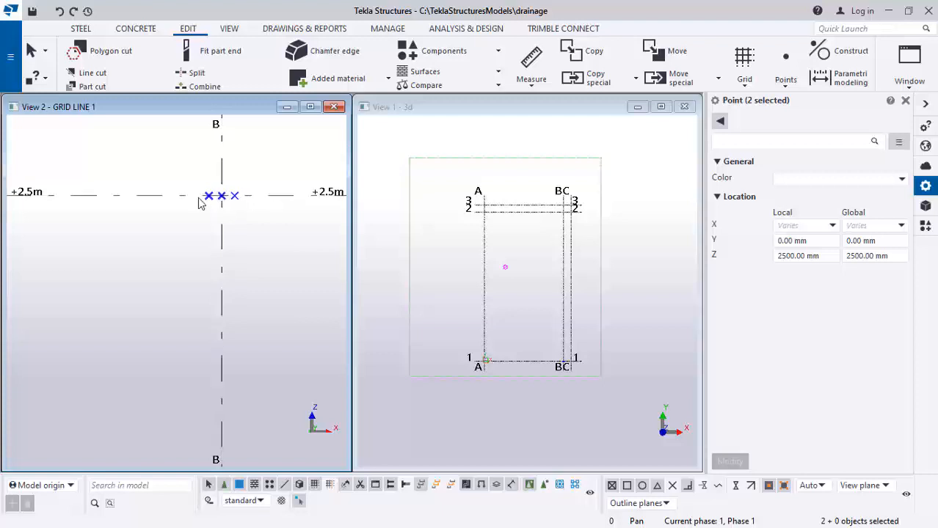
pyautogui.moveTo(188, 181); pyautogui.dragTo(234, 217)
pyautogui.rightClick(220, 209)
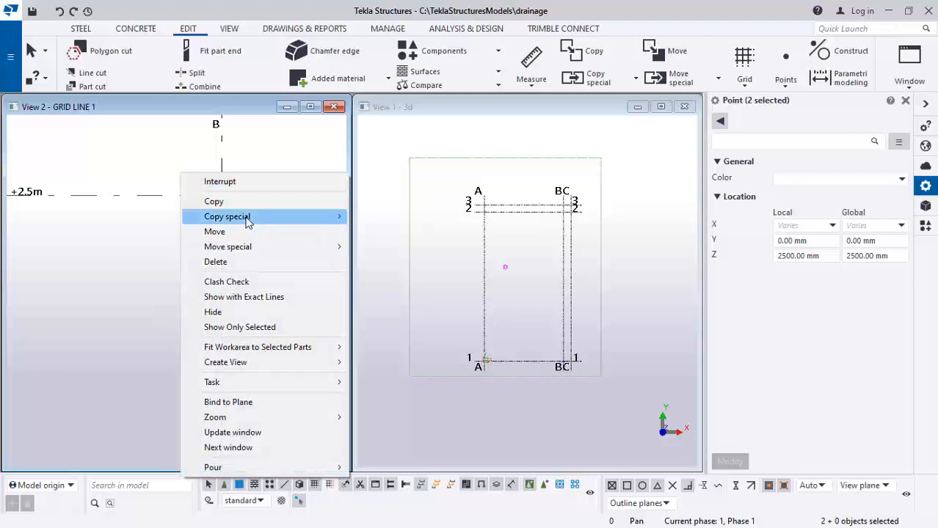
pyautogui.moveTo(246, 217)
pyautogui.click(383, 218)
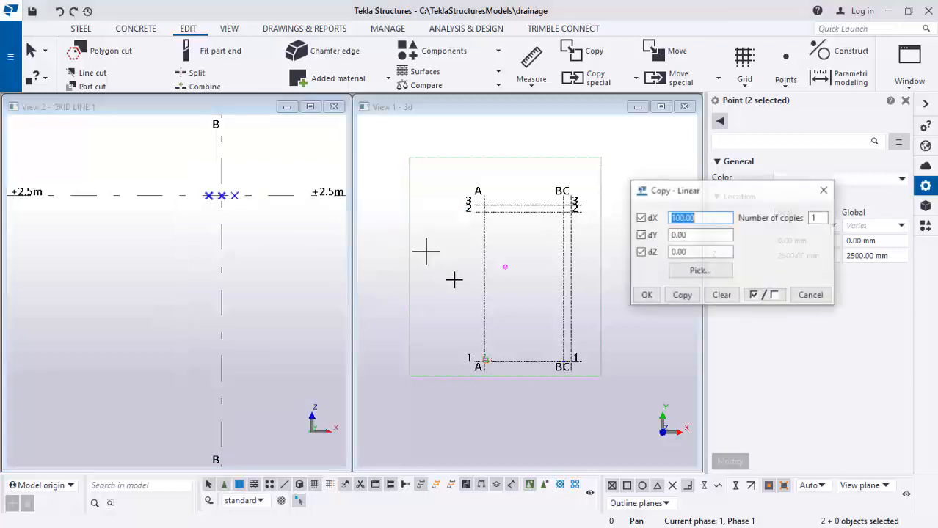
pyautogui.doubleClick(670, 253)
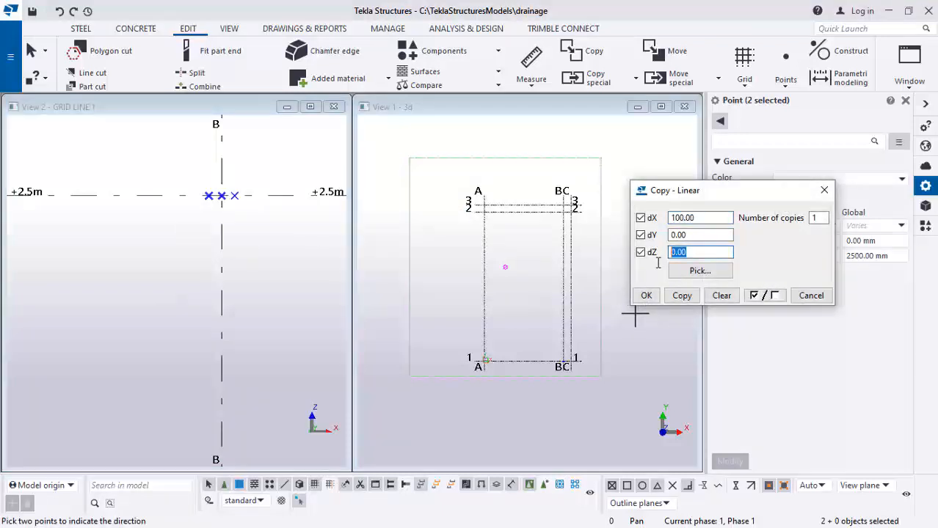
pyautogui.write('20')
# Step: Try copying the two selected points with a dX of 100 mm and a dZ of 200 mm, and undo the copy
pyautogui.click(679, 295)
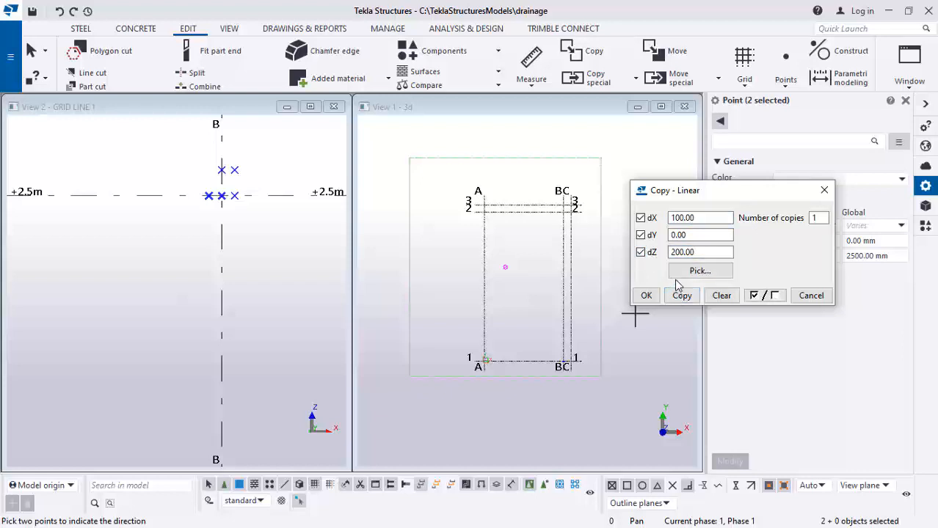
pyautogui.click(60, 11)
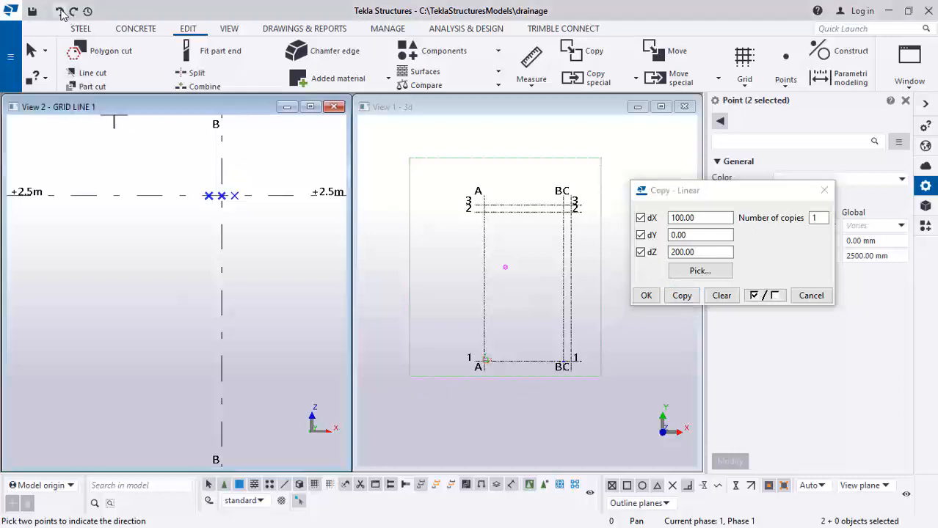
# Step: Copy the two selected +2.5m points straight up with a dX of 0 and a dZ of 200 mm
pyautogui.click(697, 218)
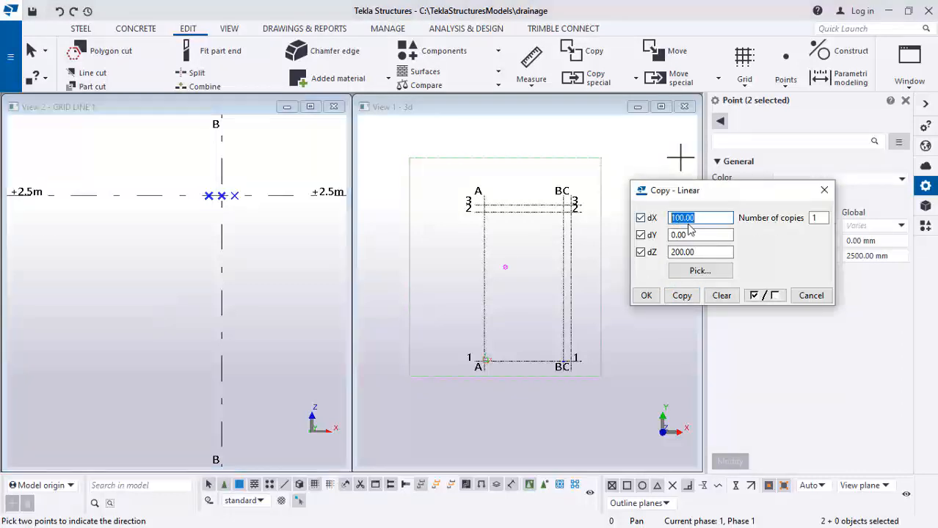
pyautogui.write('0')
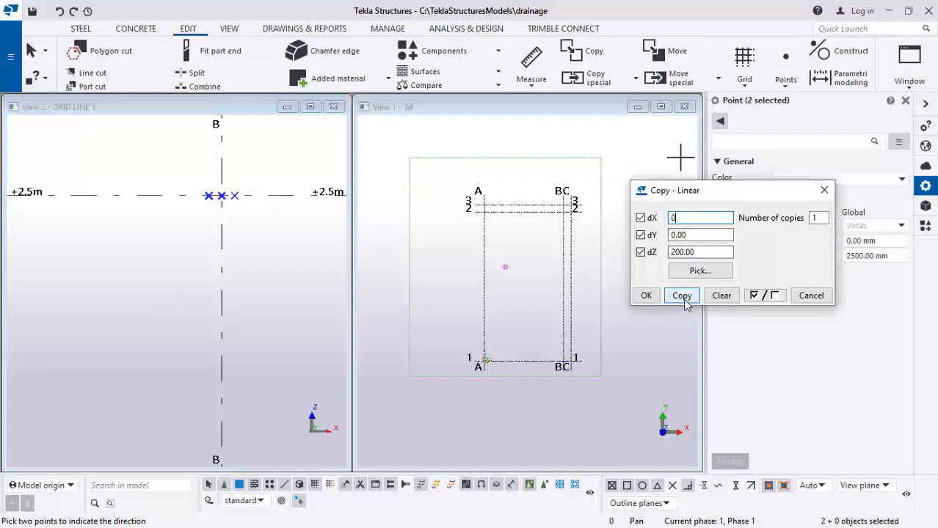
pyautogui.click(682, 295)
pyautogui.click(682, 296)
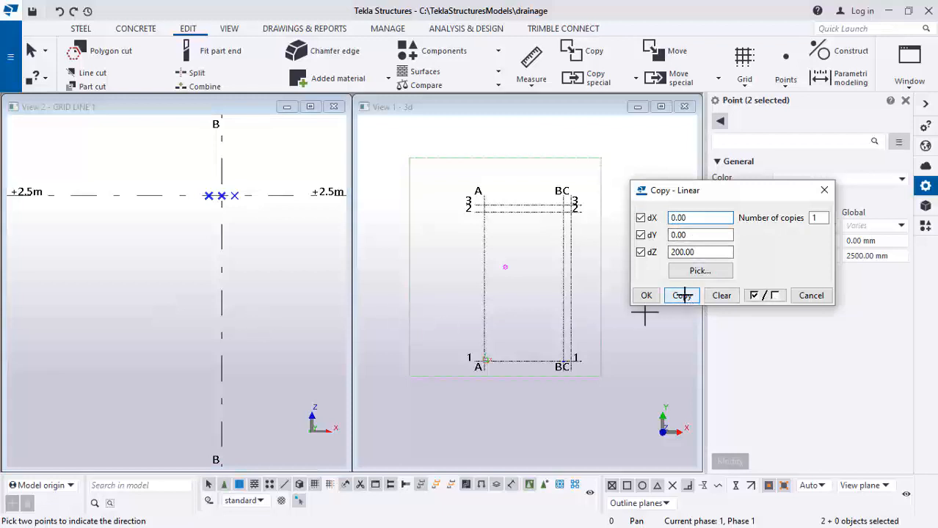
pyautogui.click(645, 295)
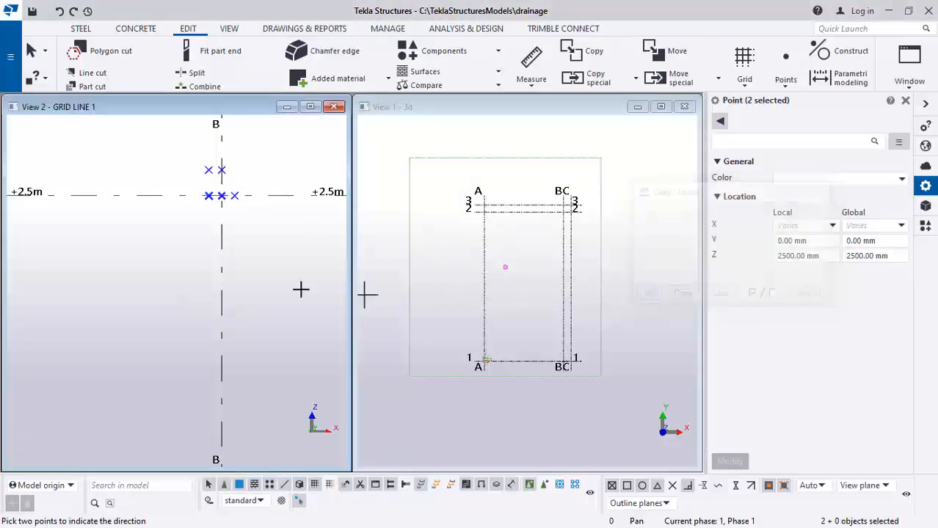
# Step: Delete the two points 100 mm left of grid line B, at +2.5m and 200 mm above it
pyautogui.scroll(-2, 248, 168)
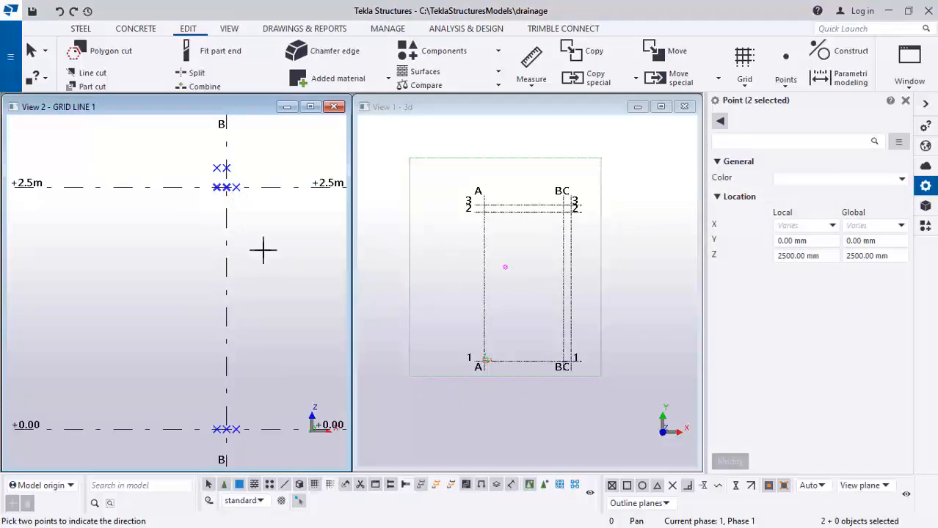
pyautogui.scroll(1, 244, 214)
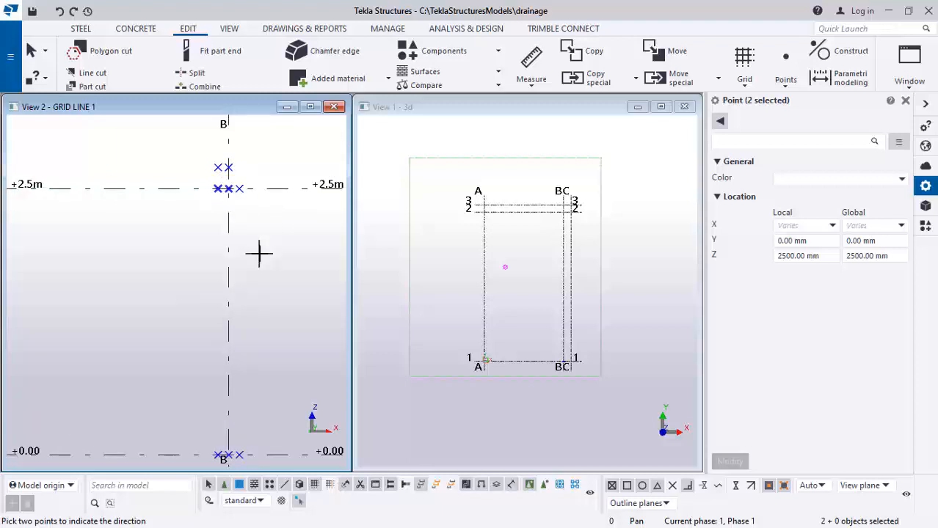
pyautogui.scroll(2, 245, 214)
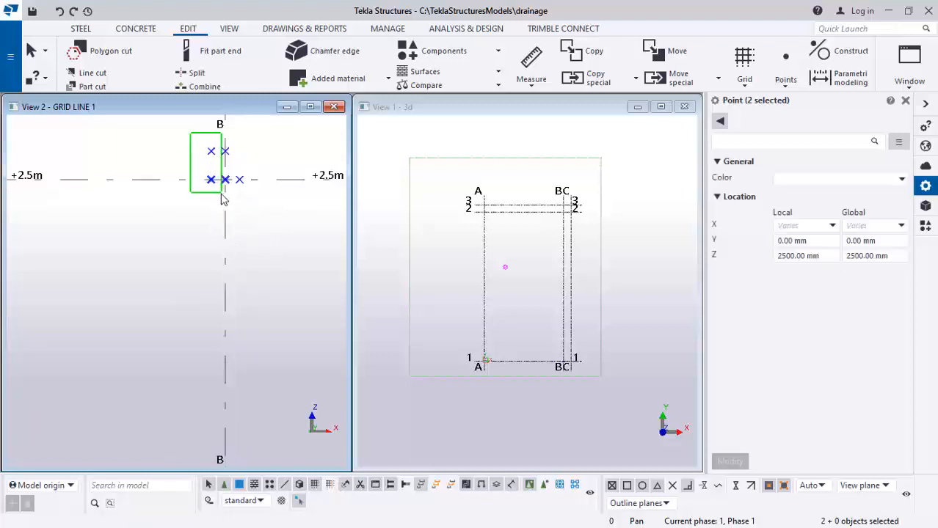
pyautogui.moveTo(222, 193); pyautogui.dragTo(220, 192)
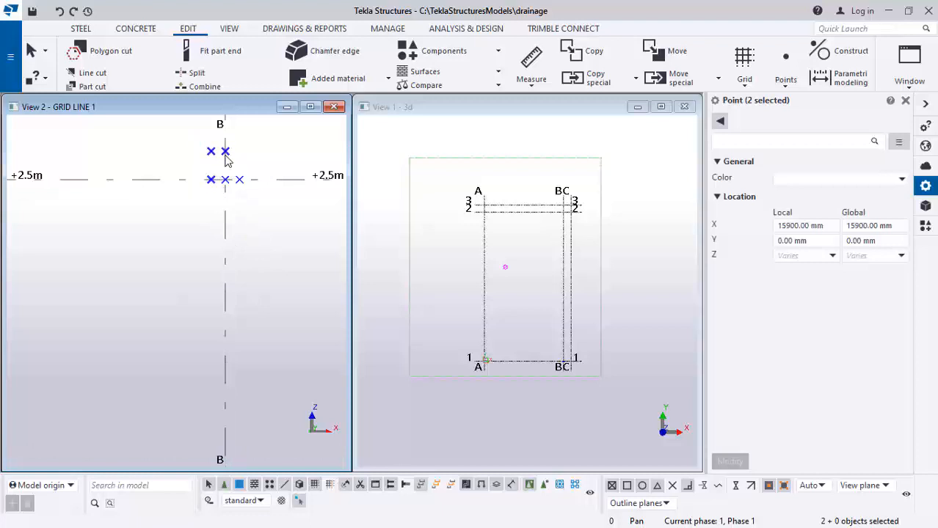
pyautogui.rightClick(182, 200)
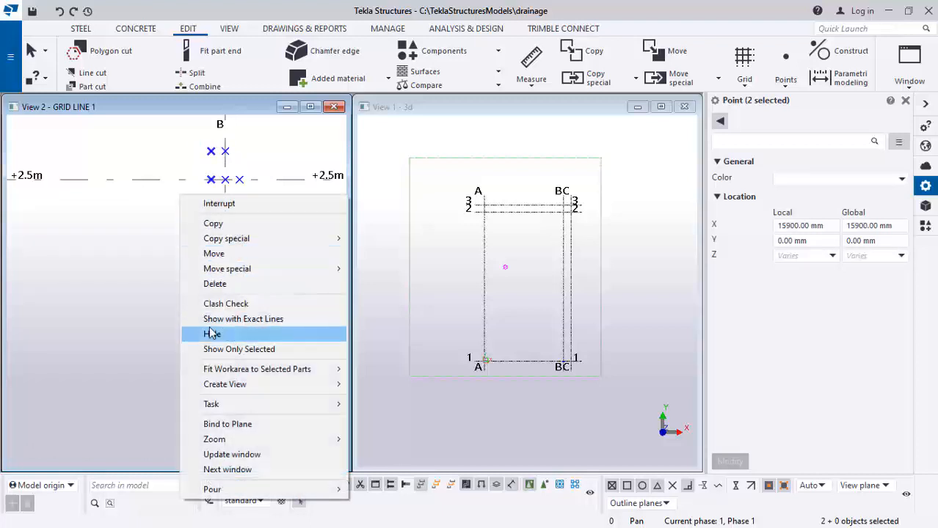
pyautogui.click(214, 283)
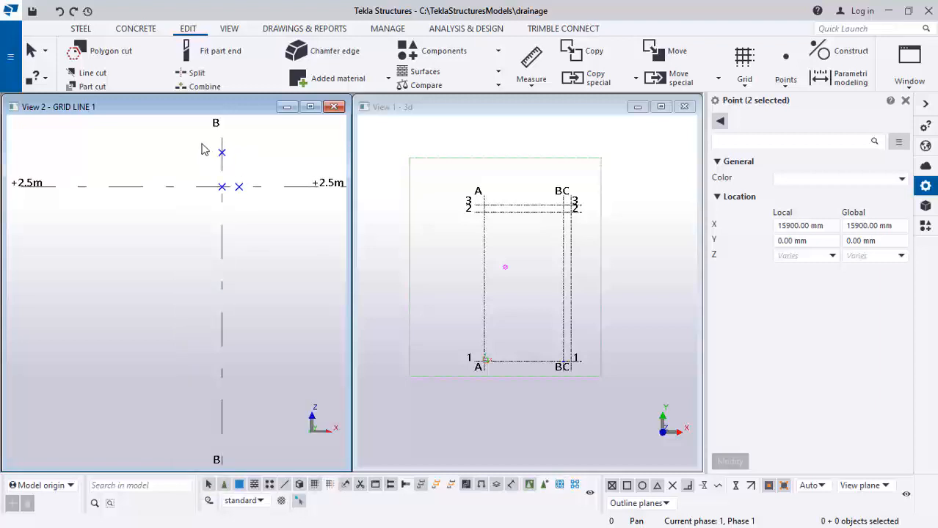
# Step: Linear-copy the two points on grid line B, at +2.5m and 200 mm above it, with a dX of -50 mm and a dZ of 0
pyautogui.moveTo(229, 207); pyautogui.dragTo(229, 206)
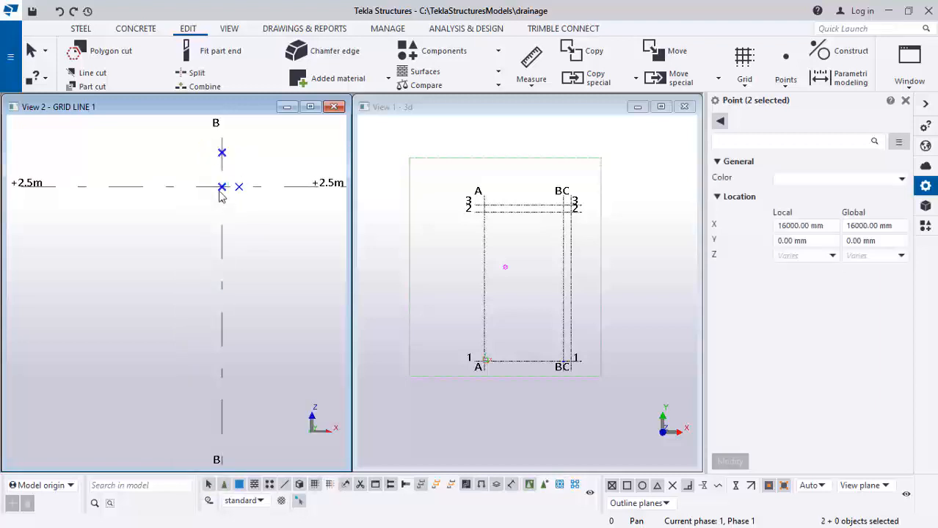
pyautogui.rightClick(256, 162)
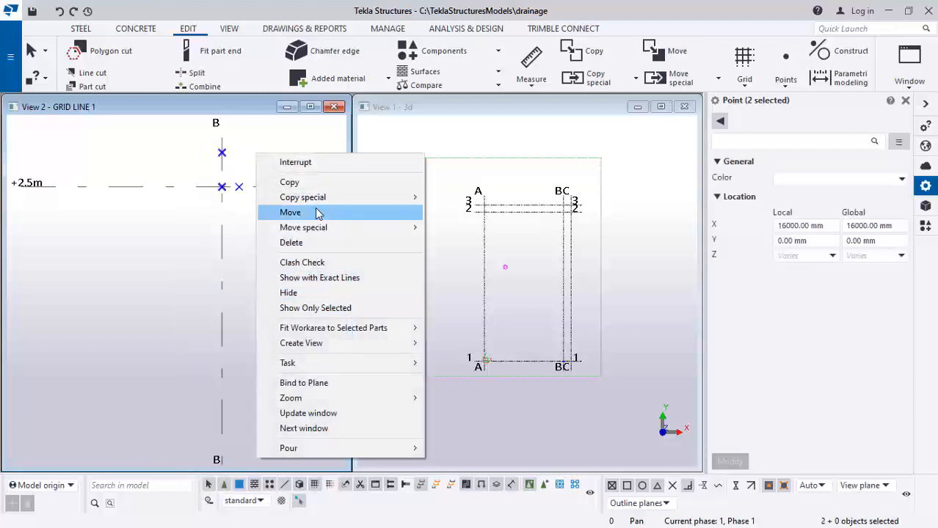
pyautogui.moveTo(387, 199)
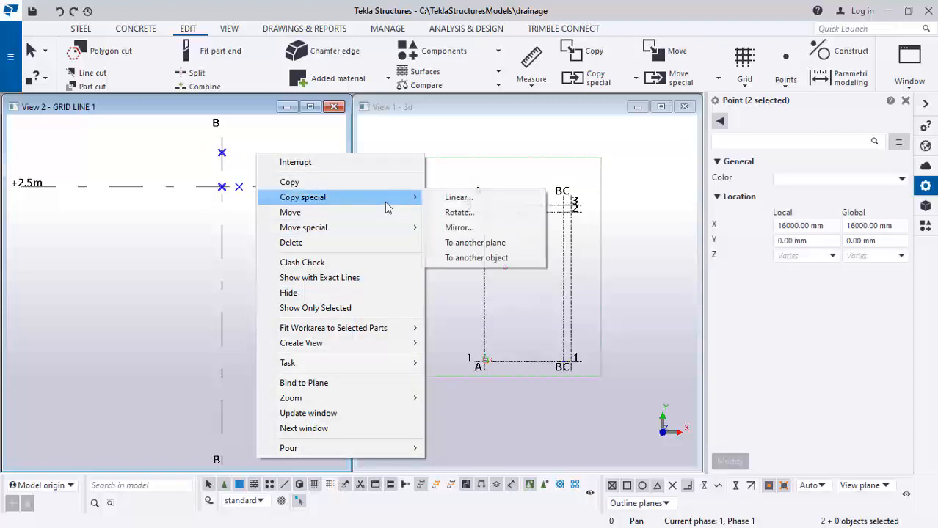
pyautogui.click(448, 198)
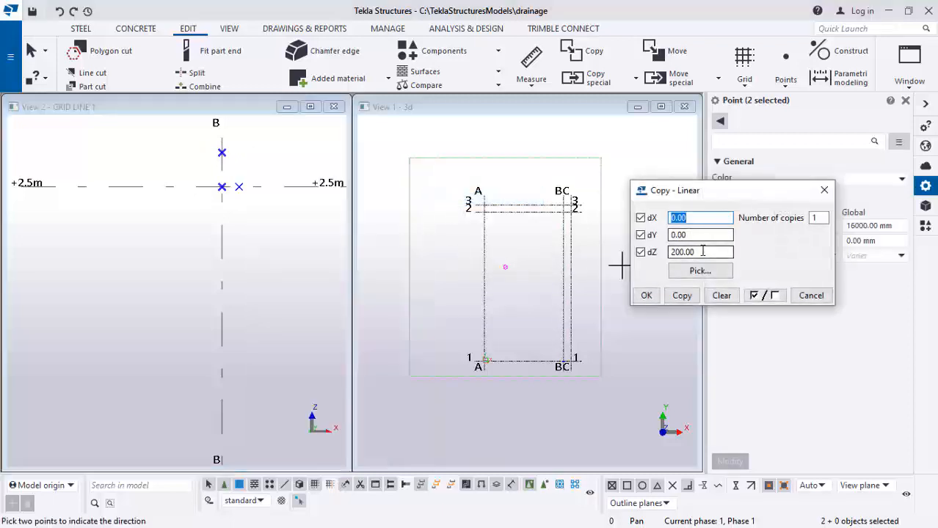
pyautogui.click(721, 294)
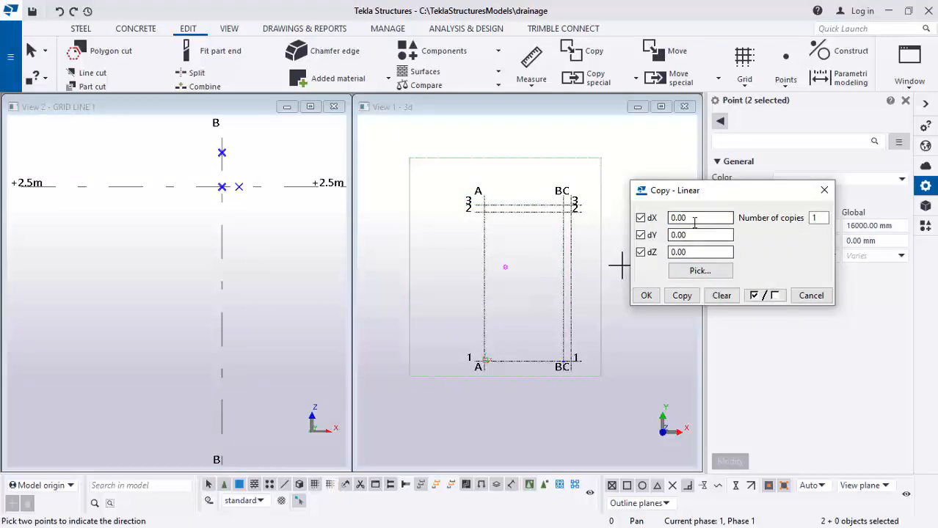
pyautogui.write('-5')
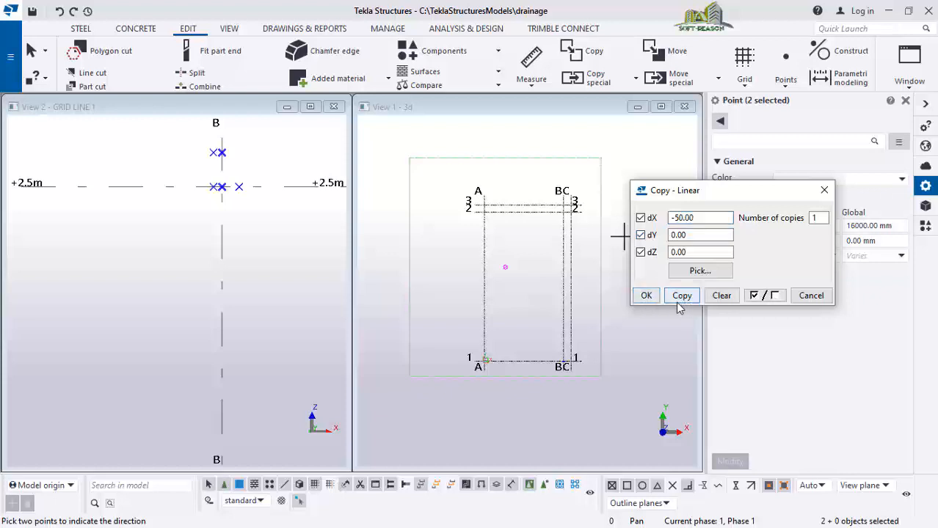
pyautogui.click(646, 296)
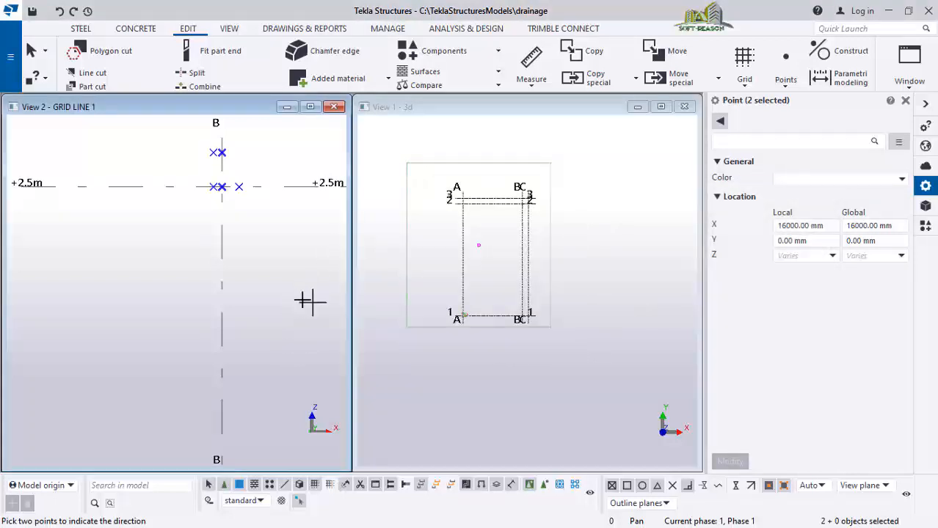
pyautogui.press('Escape')
# Step: Move the +0.00 point 100 mm left of grid line B linearly by a dX of 50 mm, with dY and dZ at 0
pyautogui.click(274, 192)
pyautogui.scroll(-10, 273, 220)
pyautogui.scroll(2, 251, 359)
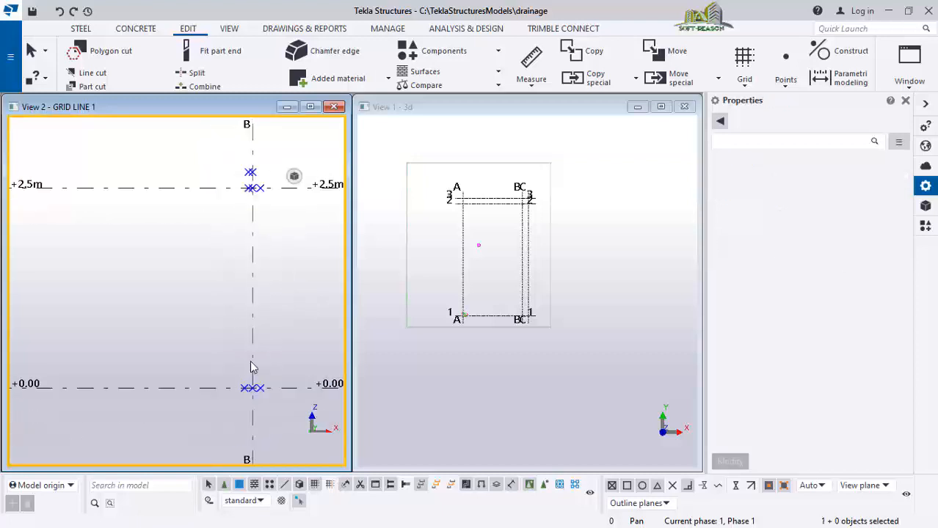
pyautogui.scroll(2, 250, 367)
pyautogui.click(253, 409)
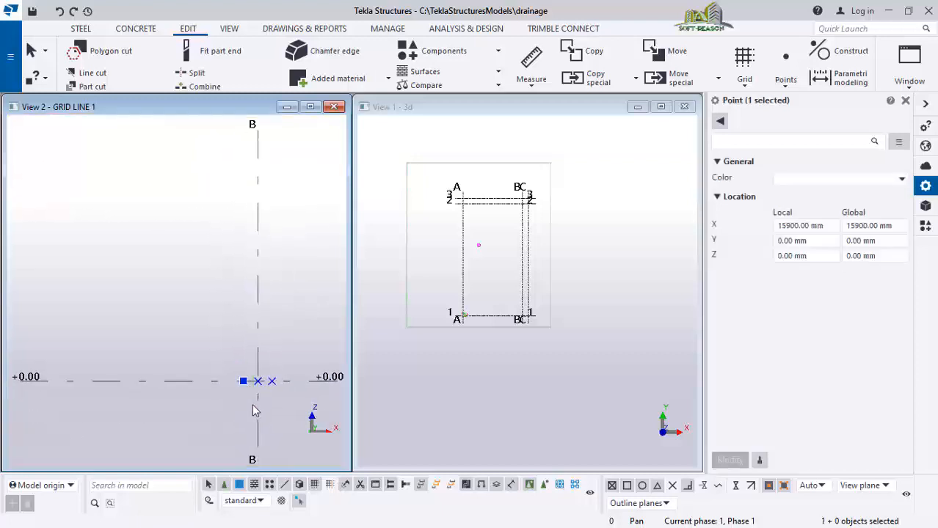
pyautogui.rightClick(211, 322)
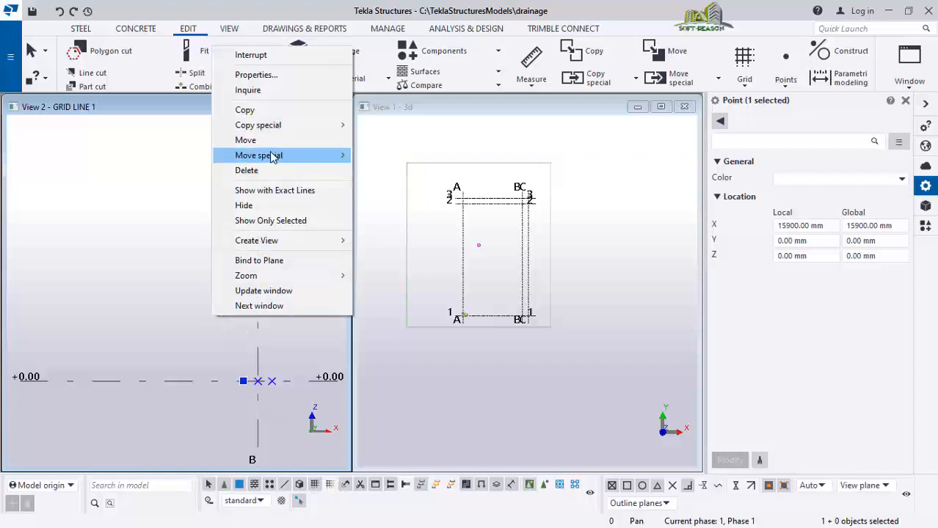
pyautogui.moveTo(274, 155)
pyautogui.click(377, 153)
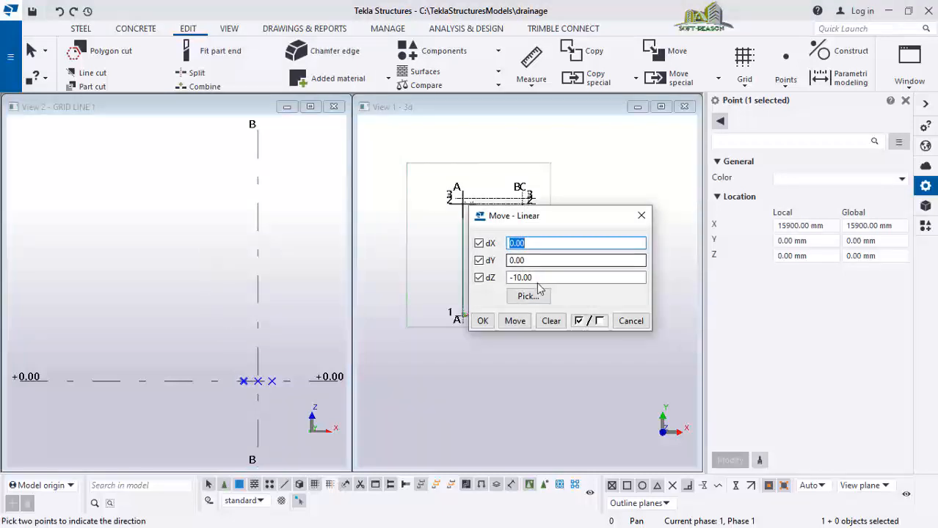
pyautogui.click(550, 321)
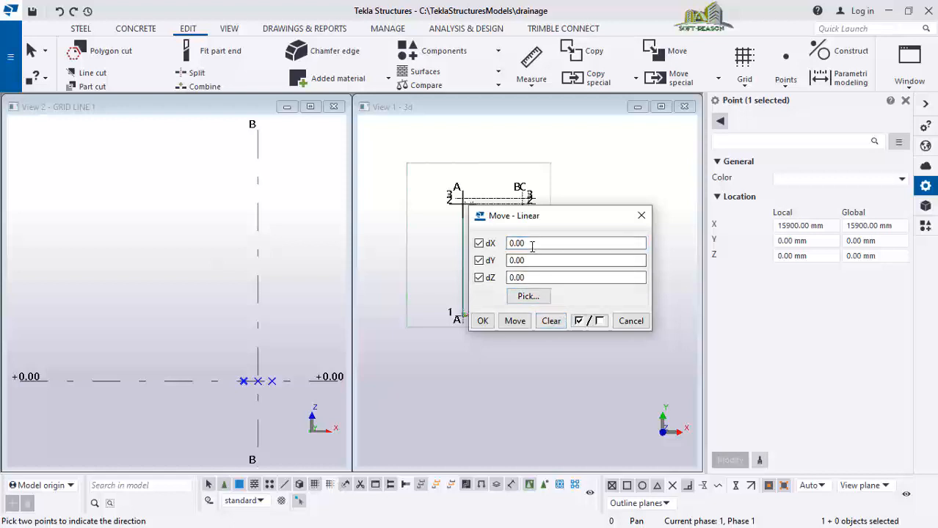
pyautogui.click(533, 247)
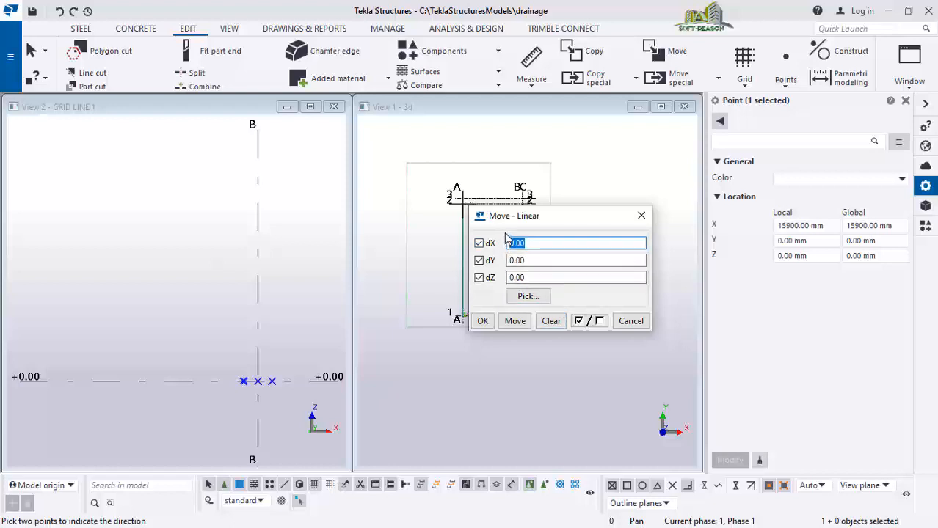
pyautogui.write('50')
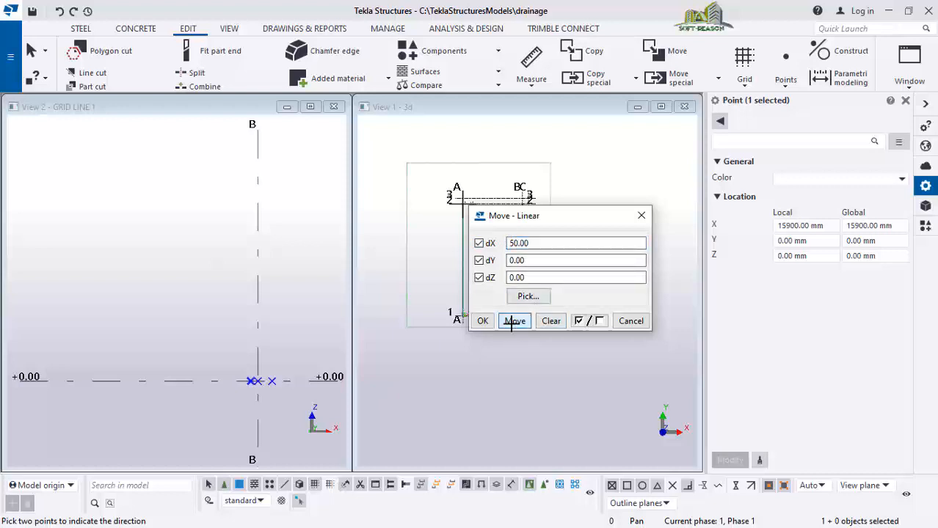
pyautogui.click(482, 320)
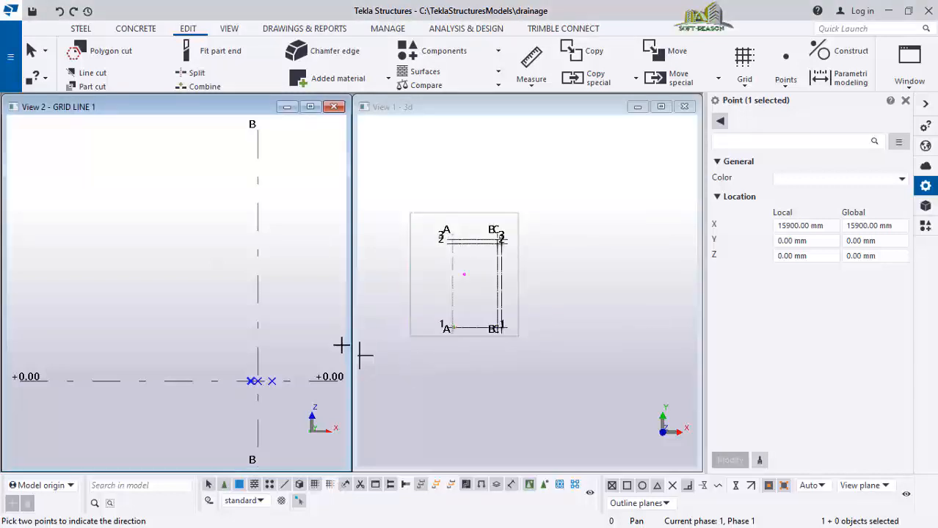
pyautogui.click(275, 279)
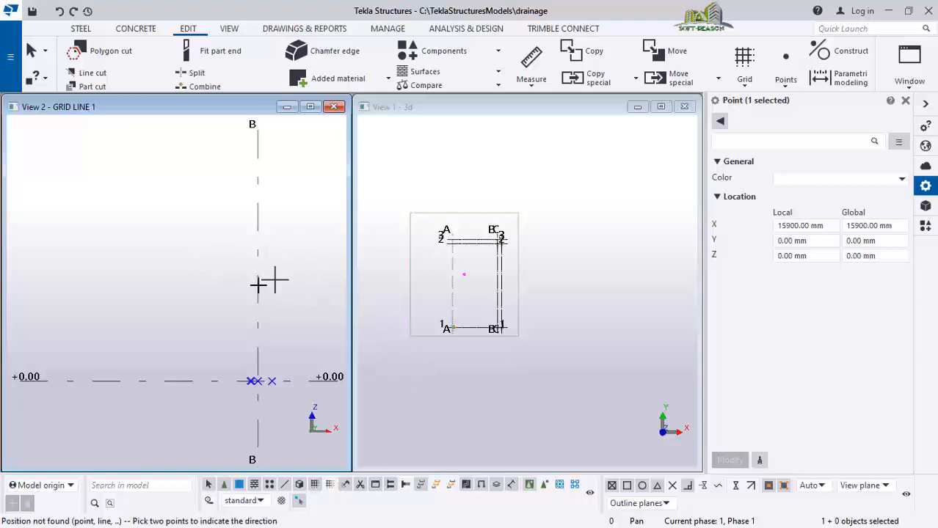
pyautogui.scroll(2, 238, 280)
pyautogui.scroll(-2, 230, 274)
pyautogui.press('Escape')
# Step: Begin a concrete slab outline at the points 200 mm above +2.5m, first on grid line B and then 50 mm to its left
pyautogui.scroll(2, 220, 292)
pyautogui.scroll(-3, 220, 300)
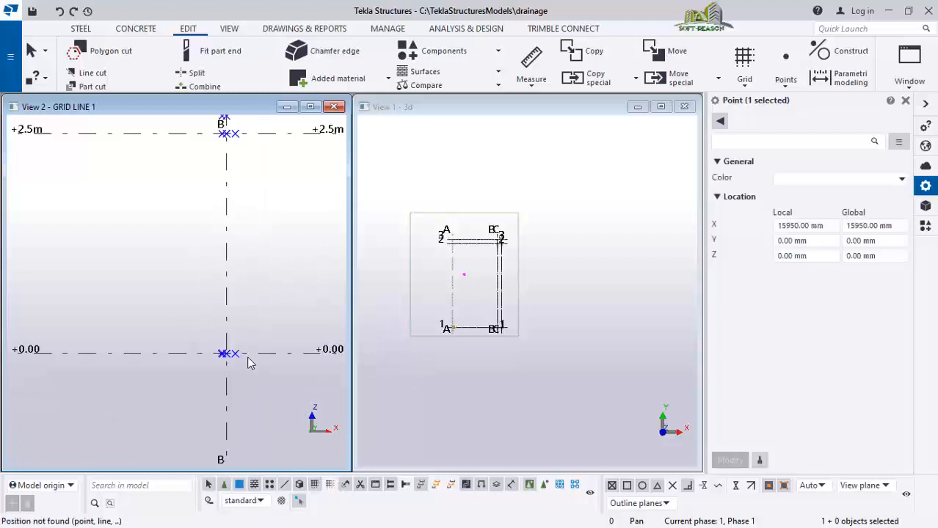
pyautogui.scroll(2, 231, 249)
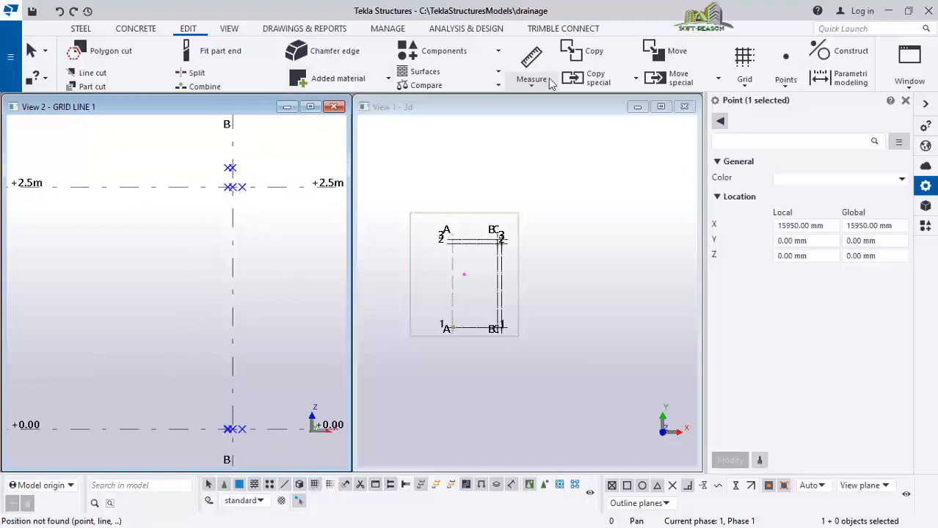
pyautogui.click(139, 29)
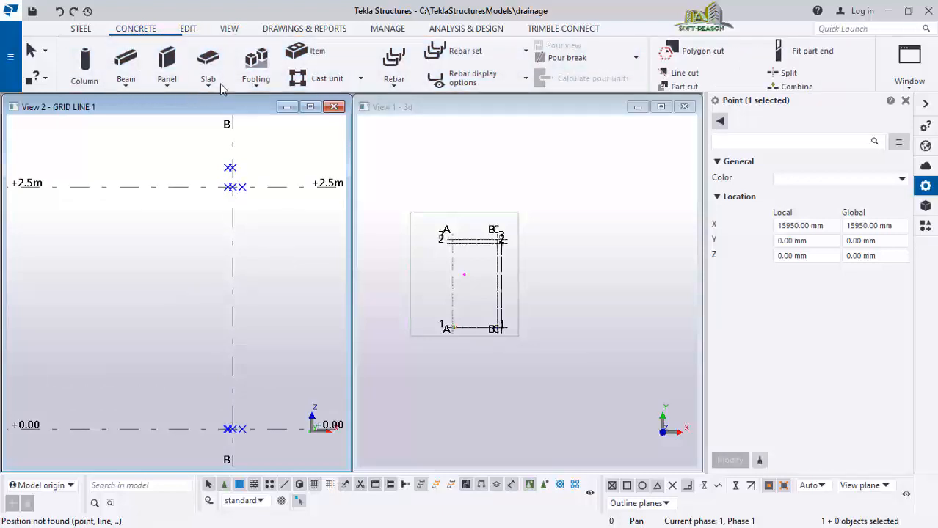
pyautogui.click(208, 60)
pyautogui.scroll(3, 233, 176)
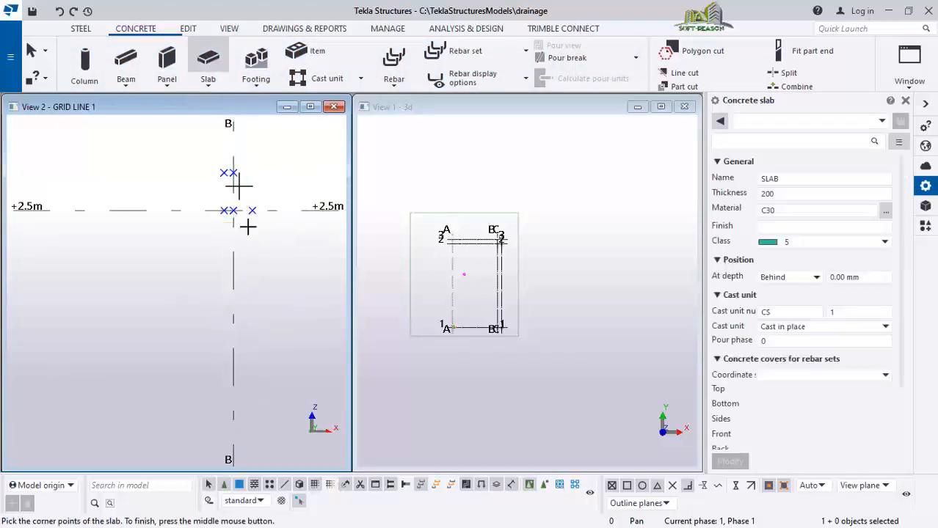
pyautogui.click(233, 168)
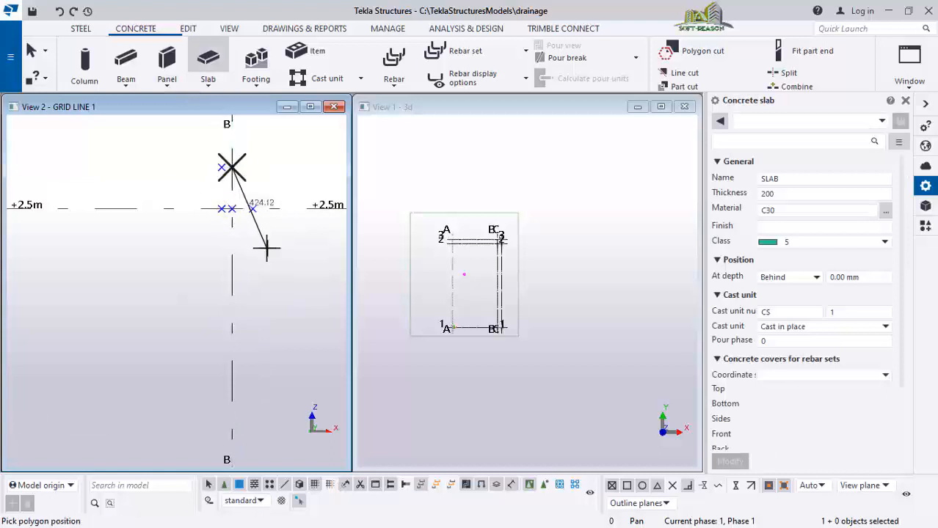
pyautogui.scroll(1, 265, 243)
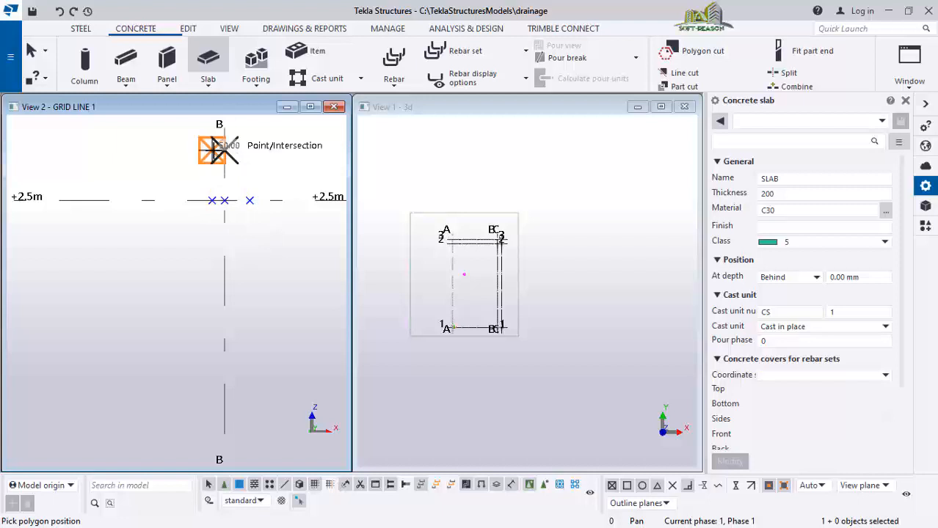
pyautogui.scroll(-3, 218, 145)
pyautogui.scroll(-2, 226, 294)
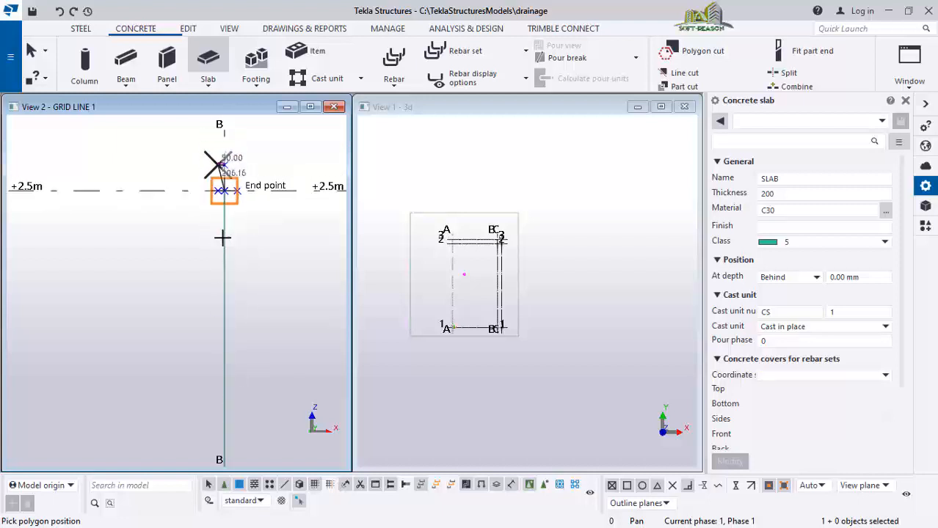
pyautogui.scroll(-3, 229, 363)
pyautogui.scroll(4, 220, 388)
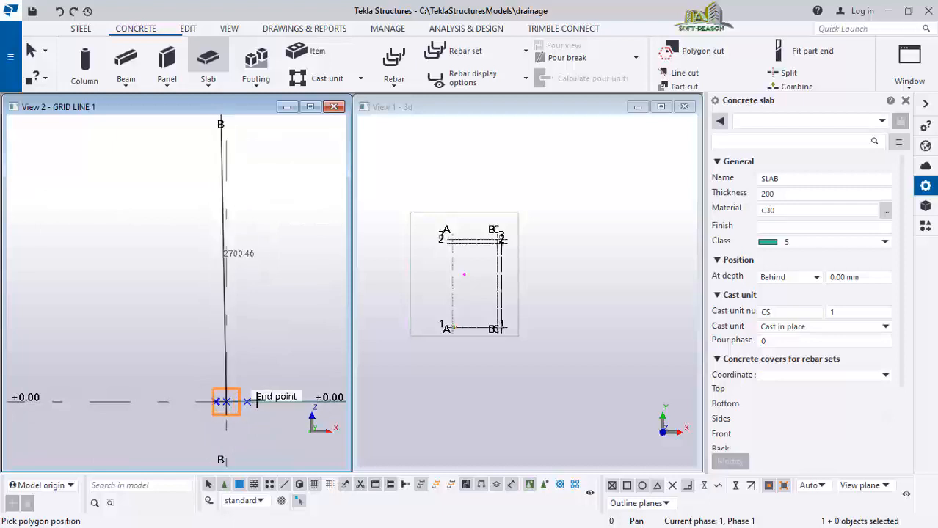
# Step: Complete the slab outline through both outer points at +0.00, the rightmost point at +2.5m and the +2.5m point on grid B, closing at the start
pyautogui.click(216, 401)
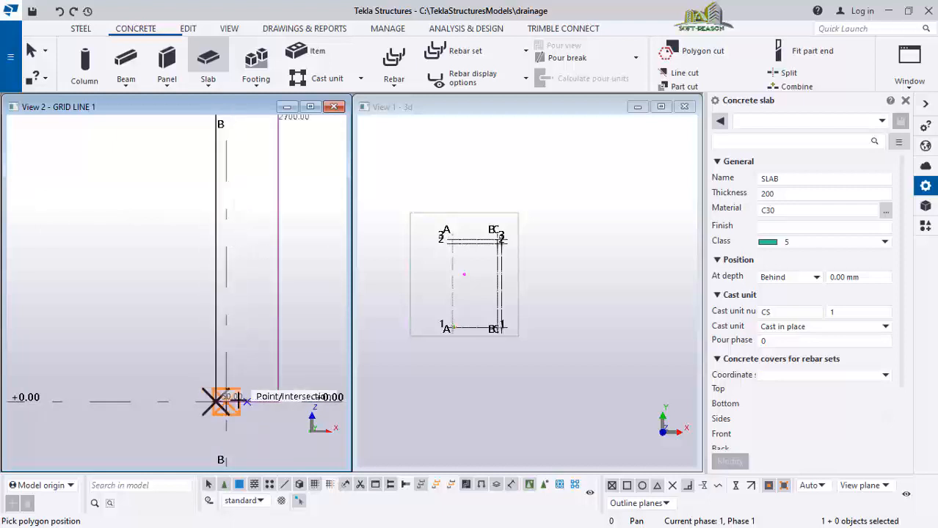
pyautogui.click(247, 401)
pyautogui.scroll(-4, 217, 401)
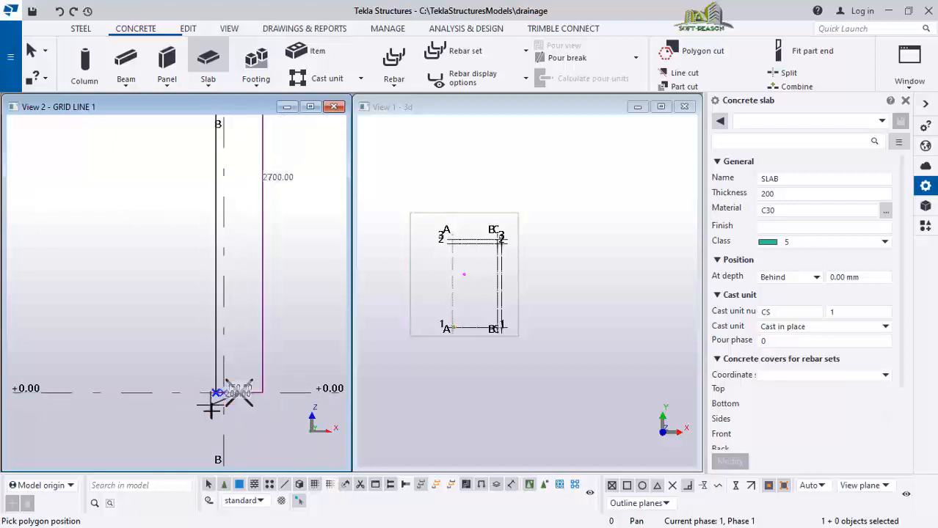
pyautogui.scroll(4, 234, 203)
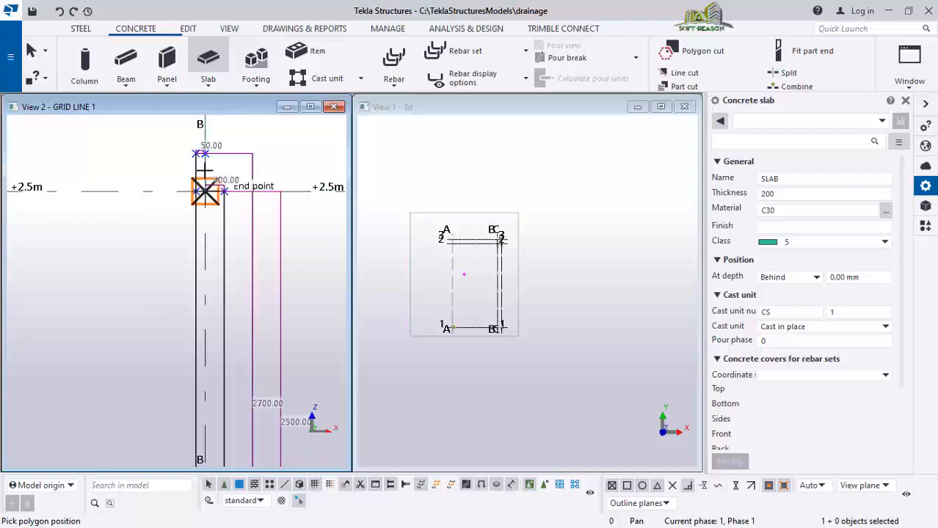
pyautogui.click(206, 193)
pyautogui.click(205, 157)
pyautogui.middleClick(234, 204)
pyautogui.scroll(-5, 238, 189)
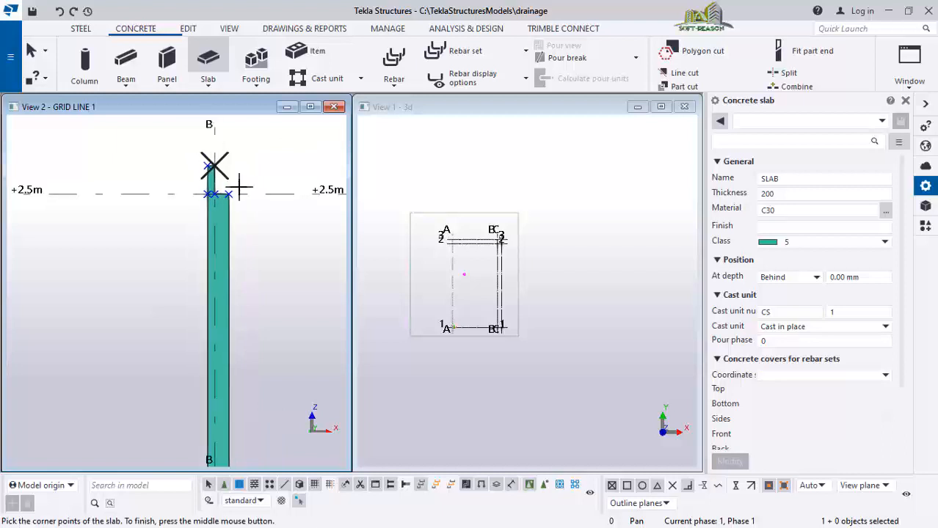
pyautogui.scroll(2, 244, 271)
pyautogui.press('Escape')
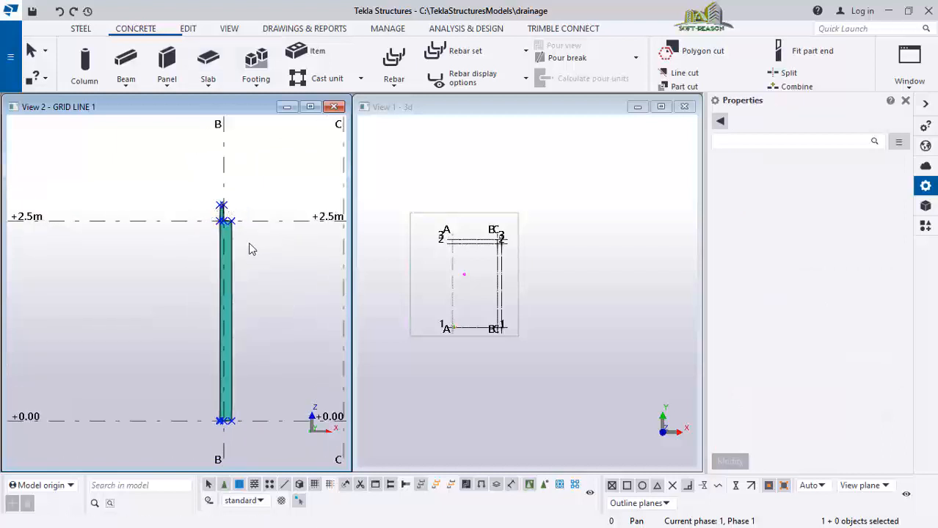
# Step: Switch the 3d view from plan to three-dimensional and examine the new slab at the intersection of grid lines B and 1
pyautogui.scroll(2, 234, 240)
pyautogui.moveTo(214, 238); pyautogui.dragTo(193, 241, button='middle')
pyautogui.scroll(-2, 210, 278)
pyautogui.scroll(3, 214, 276)
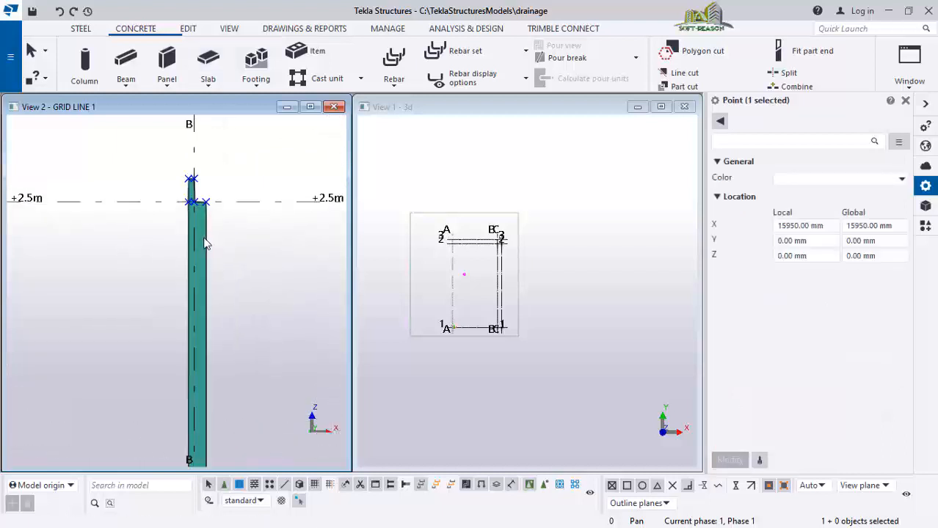
pyautogui.scroll(-4, 206, 213)
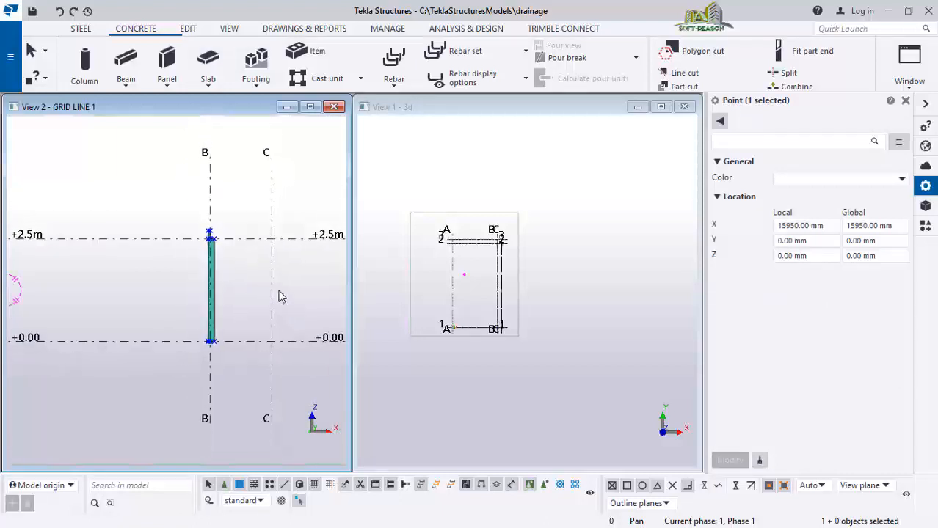
pyautogui.scroll(1, 539, 335)
pyautogui.click(466, 292)
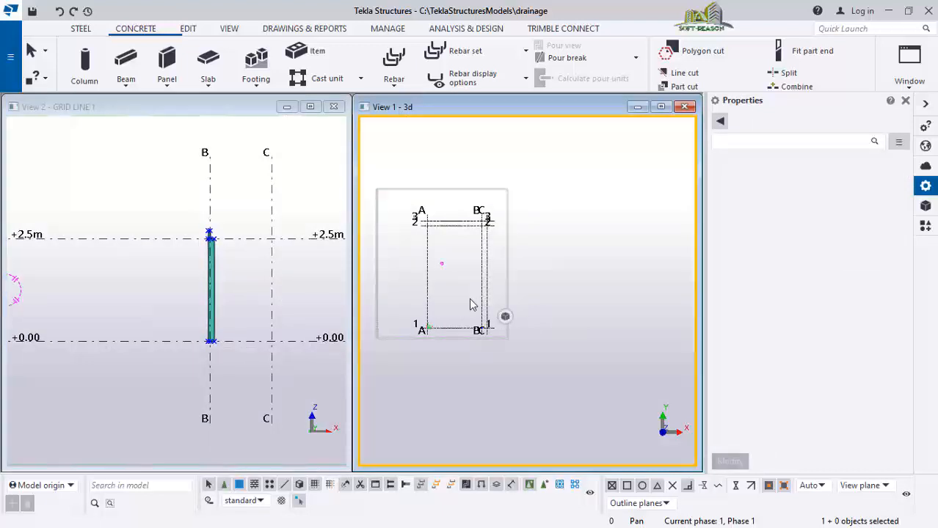
pyautogui.hotkey('ctrl', 'p')
pyautogui.doubleClick(497, 317)
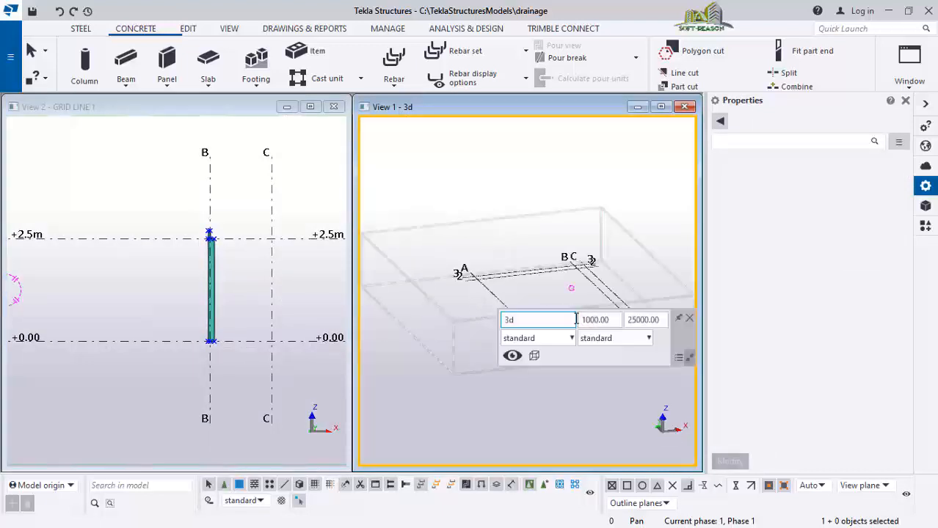
pyautogui.scroll(-2, 524, 375)
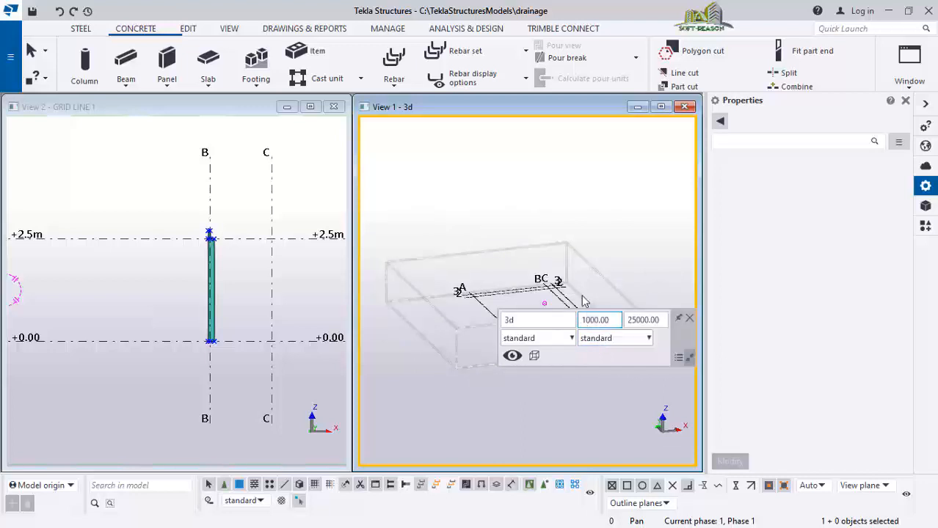
pyautogui.scroll(8, 651, 354)
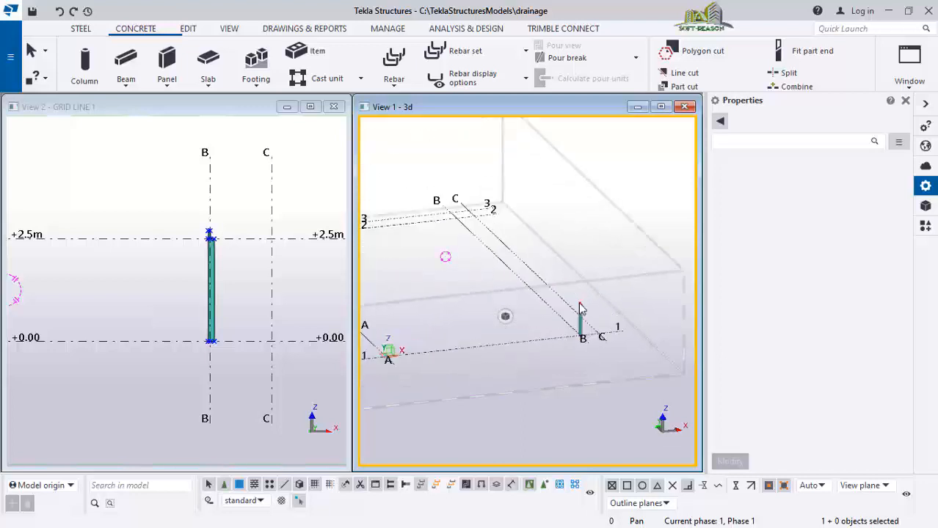
# Step: Select the new slab at grid lines B and 1 in the 3d view for direct modification
pyautogui.keyDown('ctrl'); pyautogui.moveTo(608, 334); pyautogui.dragTo(563, 281, button='middle'); pyautogui.keyUp('ctrl')
pyautogui.scroll(4, 547, 267)
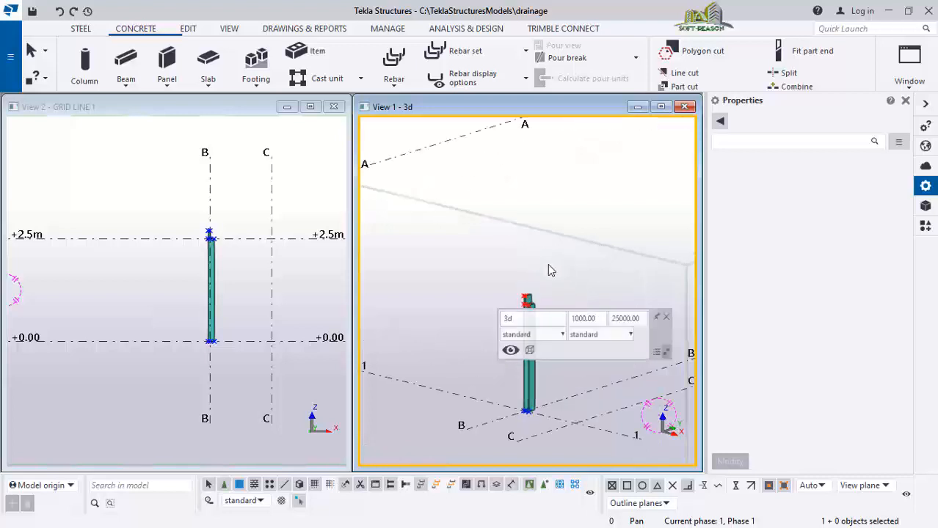
pyautogui.keyDown('ctrl'); pyautogui.moveTo(476, 259); pyautogui.dragTo(454, 329, button='middle'); pyautogui.keyUp('ctrl')
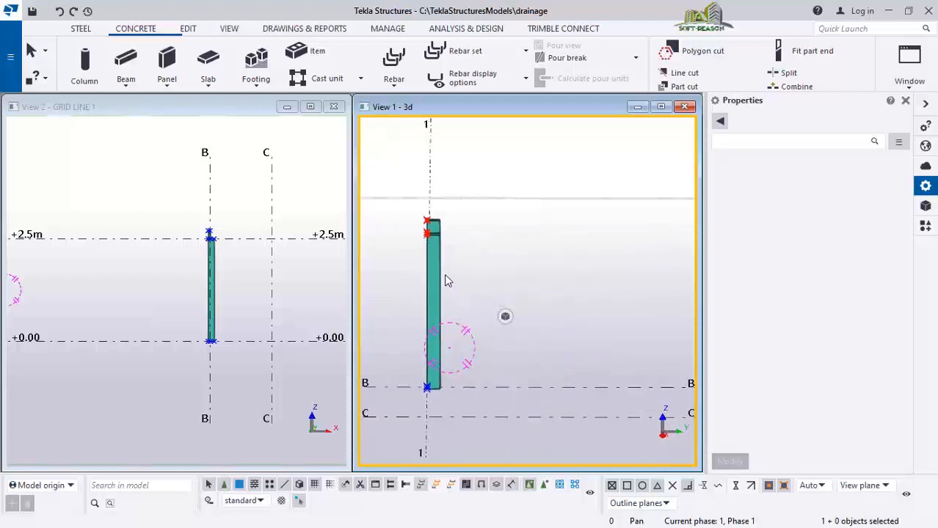
pyautogui.scroll(-4, 460, 281)
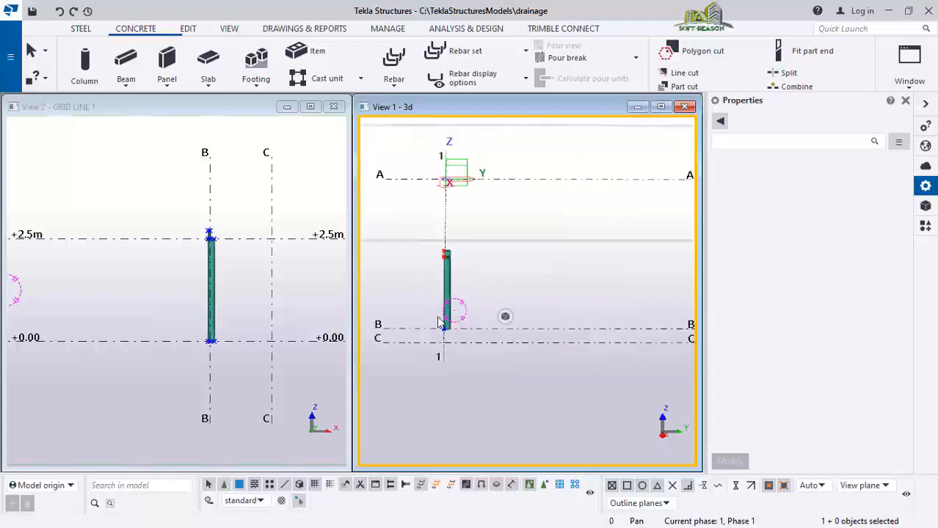
pyautogui.scroll(3, 471, 286)
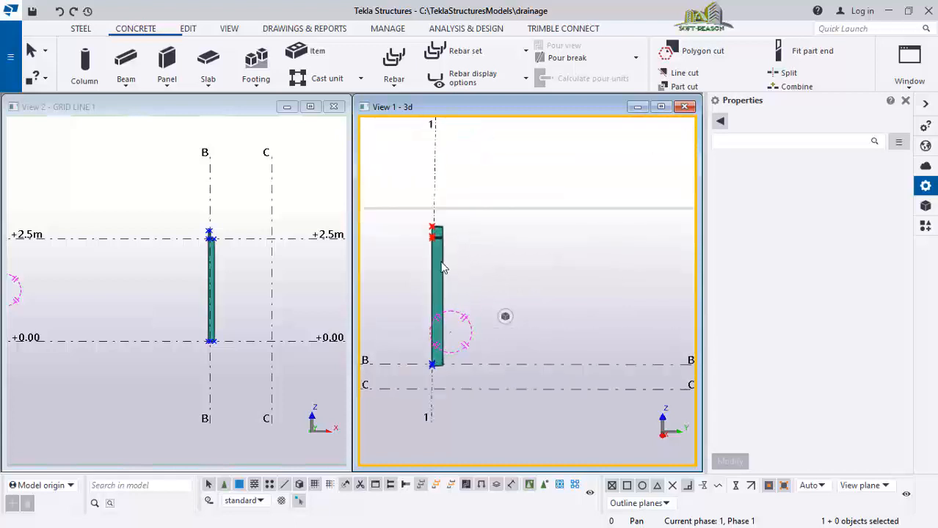
pyautogui.scroll(1, 442, 261)
pyautogui.click(442, 260)
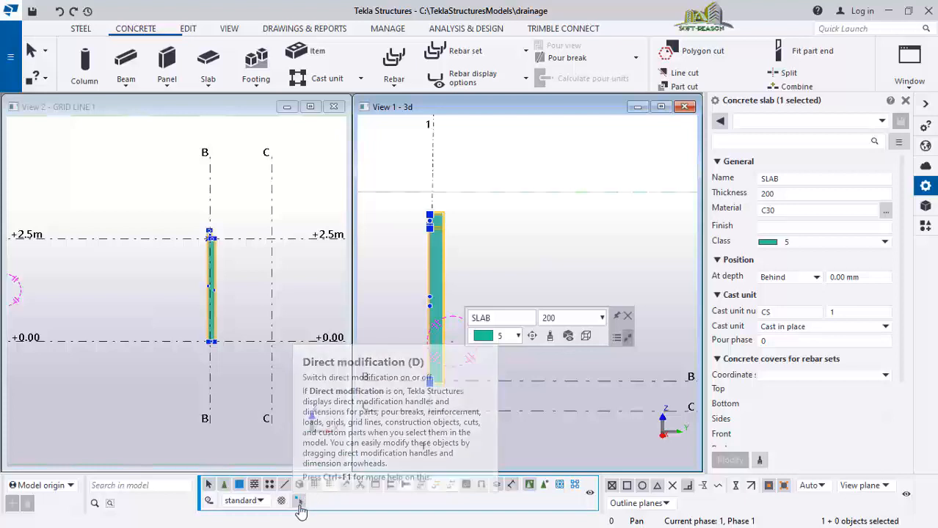
pyautogui.click(300, 502)
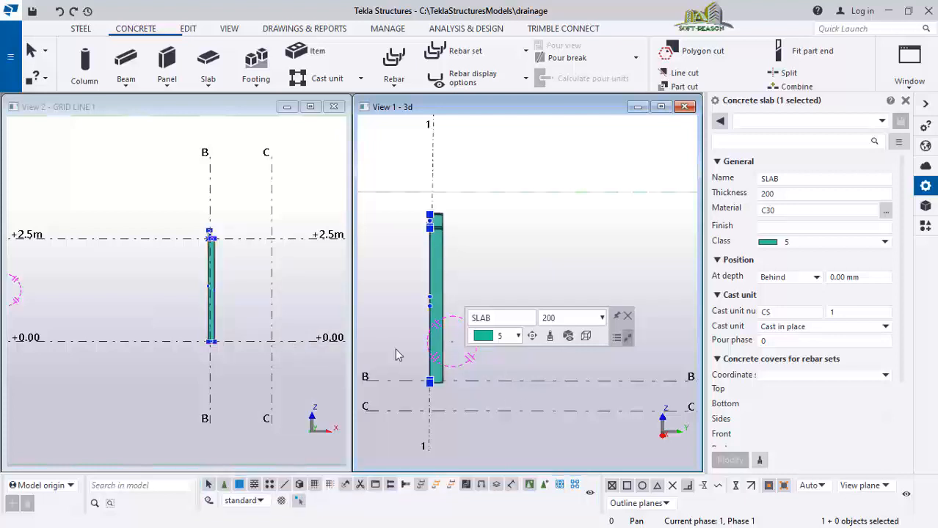
# Step: Change the selected slab's class to 1 and apply the modification
pyautogui.scroll(-2, 544, 243)
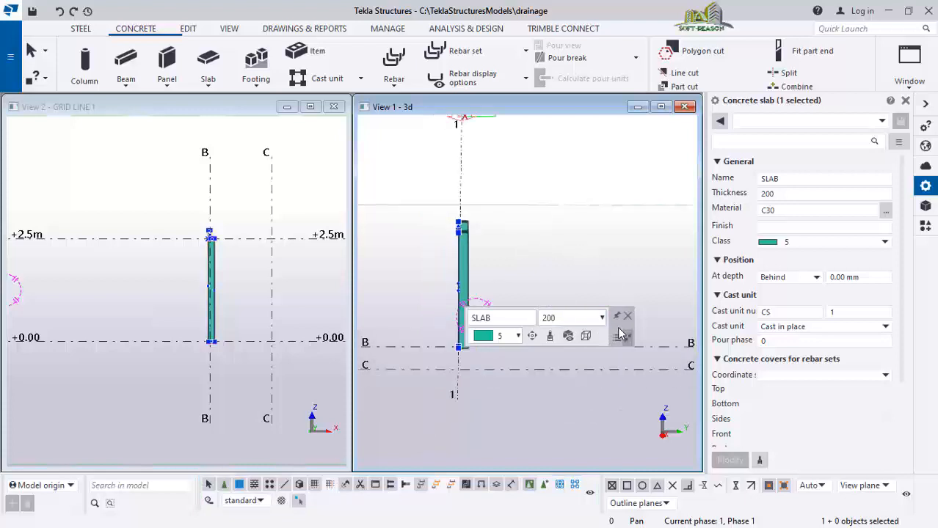
pyautogui.moveTo(622, 335); pyautogui.dragTo(637, 138)
pyautogui.scroll(2, 494, 245)
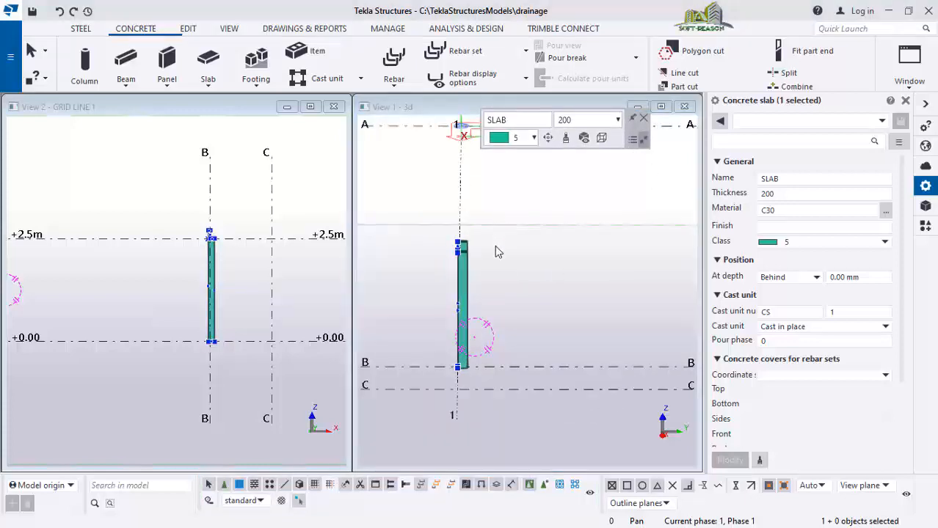
pyautogui.click(823, 242)
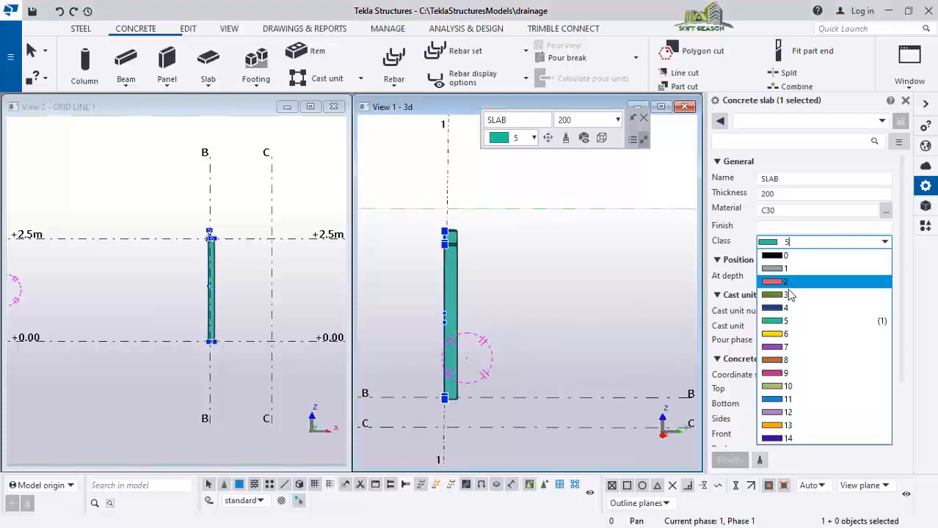
pyautogui.click(784, 269)
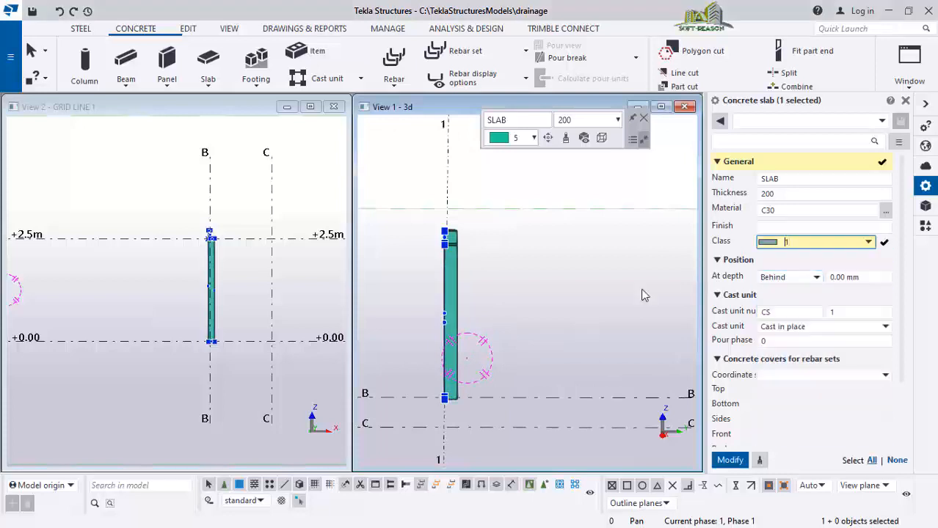
pyautogui.click(730, 460)
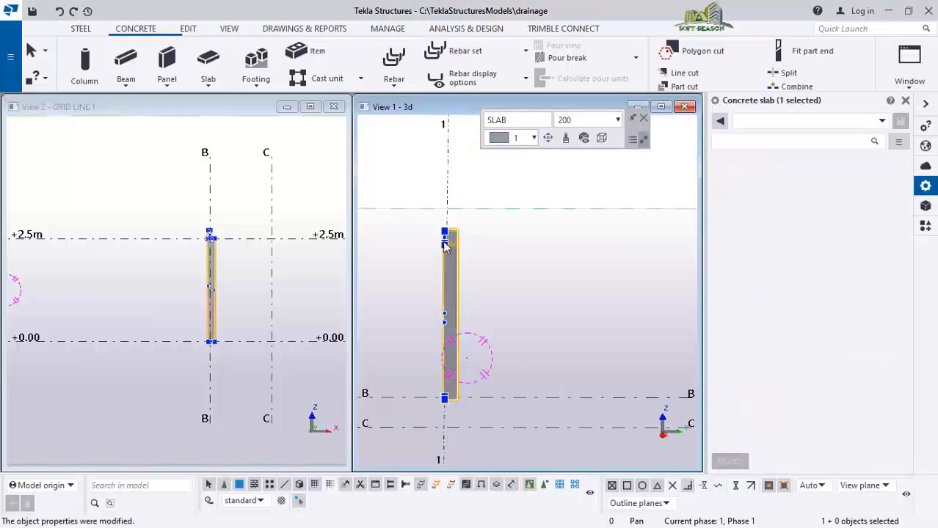
# Step: Stretch the slab's free end face along grid line B from grid line 1, to a thickness of about 1650 mm
pyautogui.scroll(-1, 536, 336)
pyautogui.keyDown('ctrl'); pyautogui.moveTo(554, 329); pyautogui.dragTo(549, 285, button='middle'); pyautogui.keyUp('ctrl')
pyautogui.scroll(4, 409, 283)
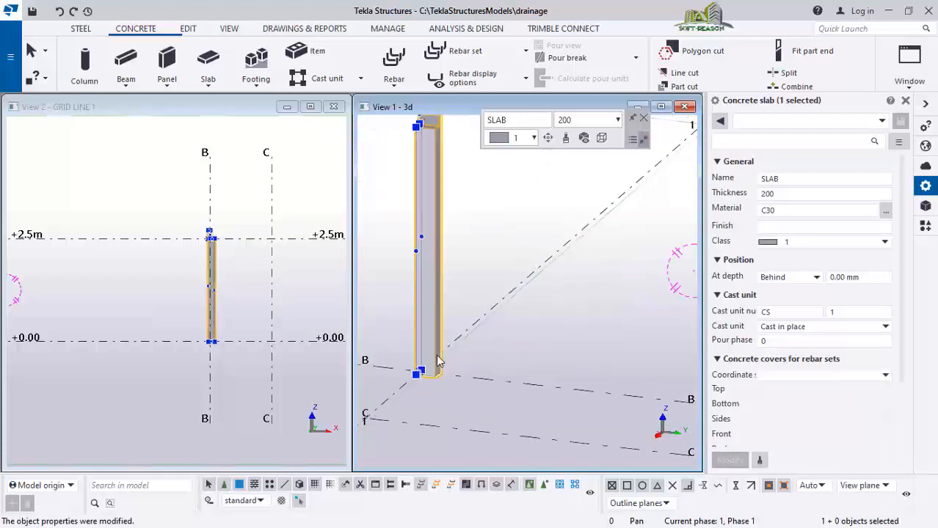
pyautogui.scroll(-2, 497, 433)
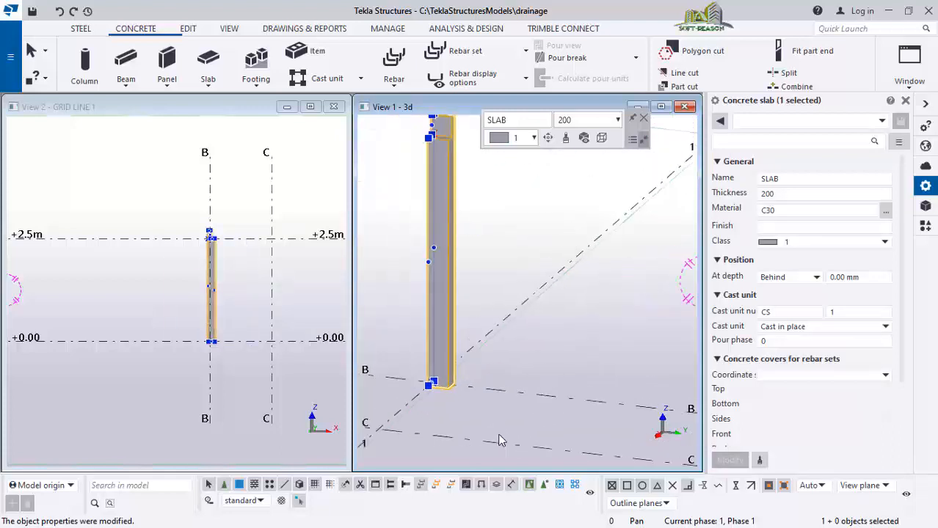
pyautogui.scroll(1, 433, 317)
pyautogui.scroll(1, 445, 348)
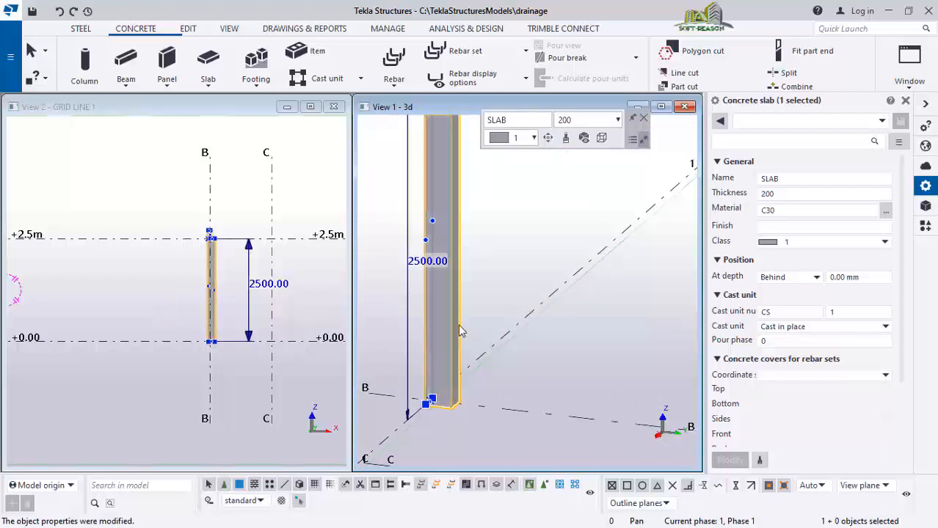
pyautogui.scroll(1, 474, 359)
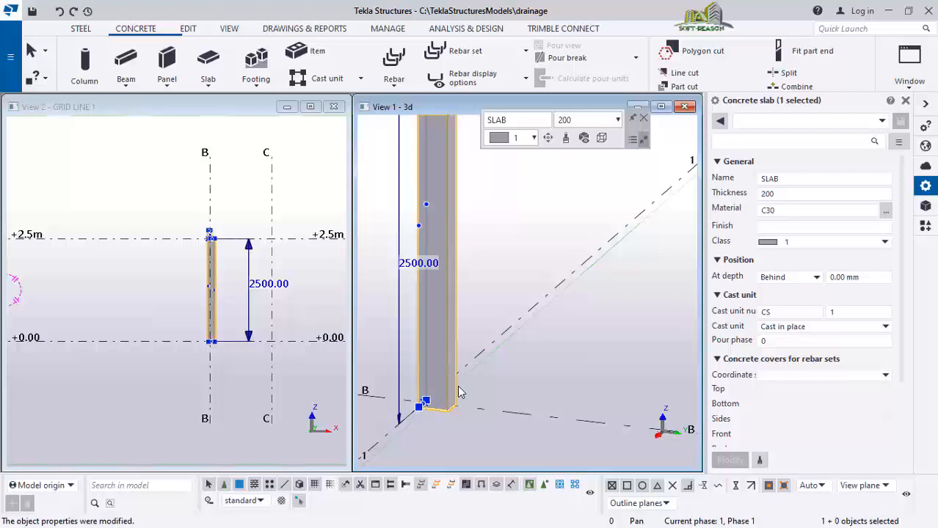
pyautogui.moveTo(459, 389); pyautogui.dragTo(660, 410)
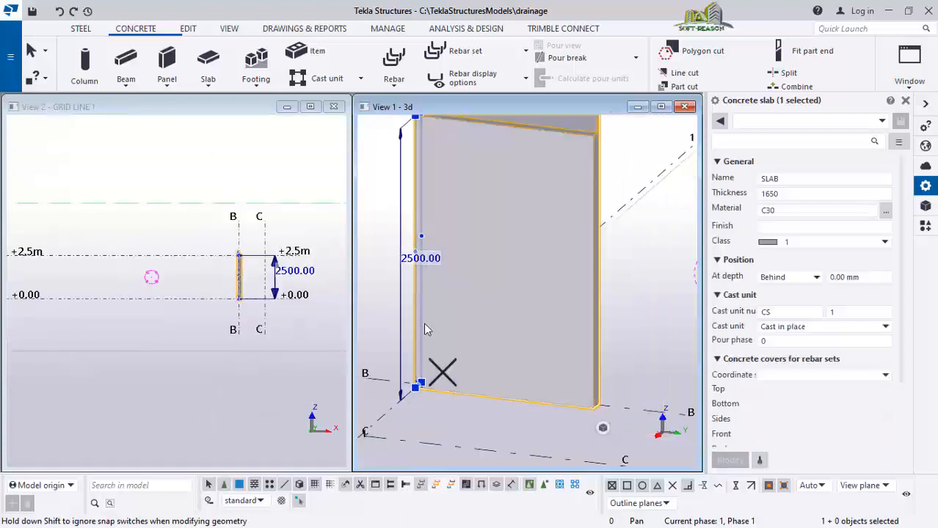
pyautogui.click(386, 289)
pyautogui.scroll(-3, 384, 303)
pyautogui.scroll(-5, 360, 303)
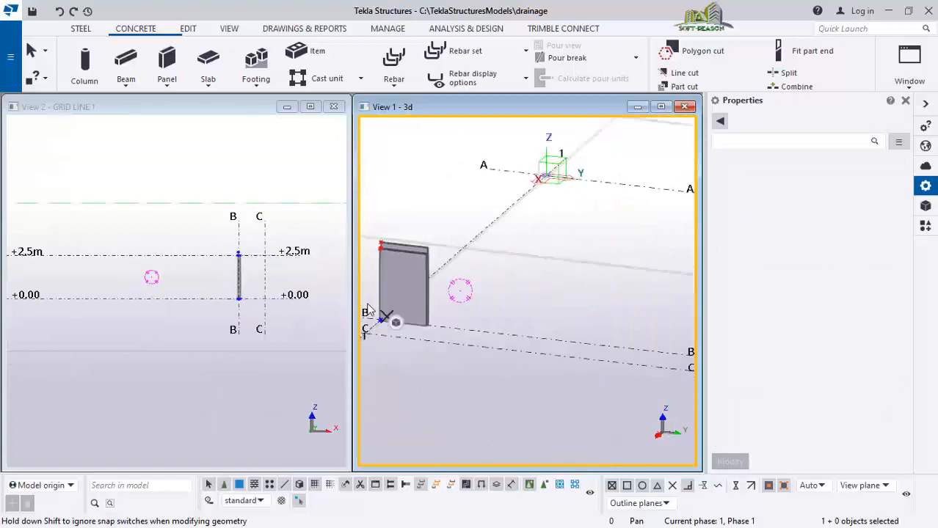
# Step: Reselect the slab and extend its end face along grid line B to a thickness of about 4850 mm
pyautogui.scroll(5, 407, 317)
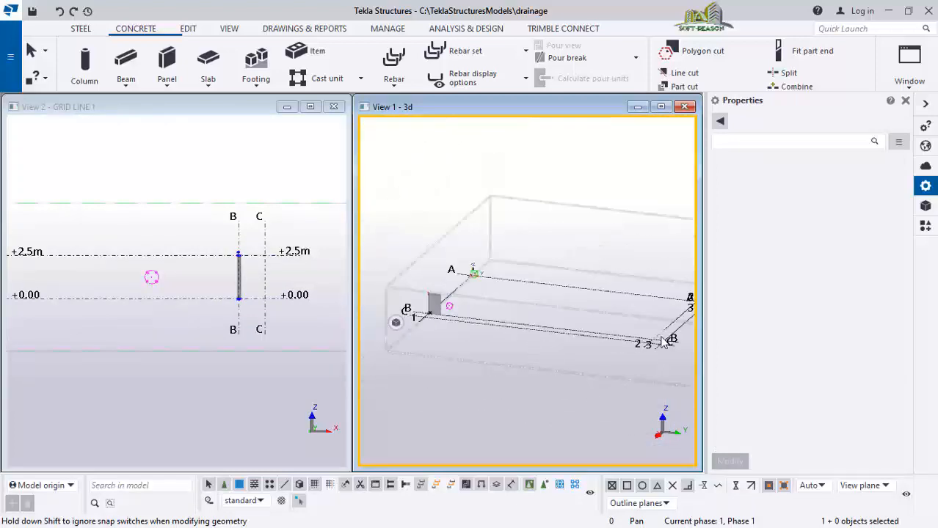
pyautogui.scroll(5, 407, 317)
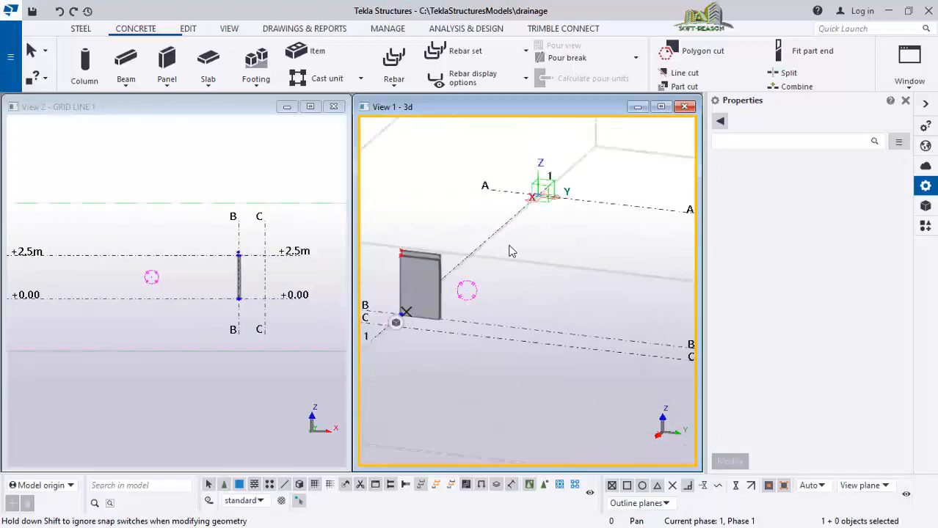
pyautogui.click(451, 323)
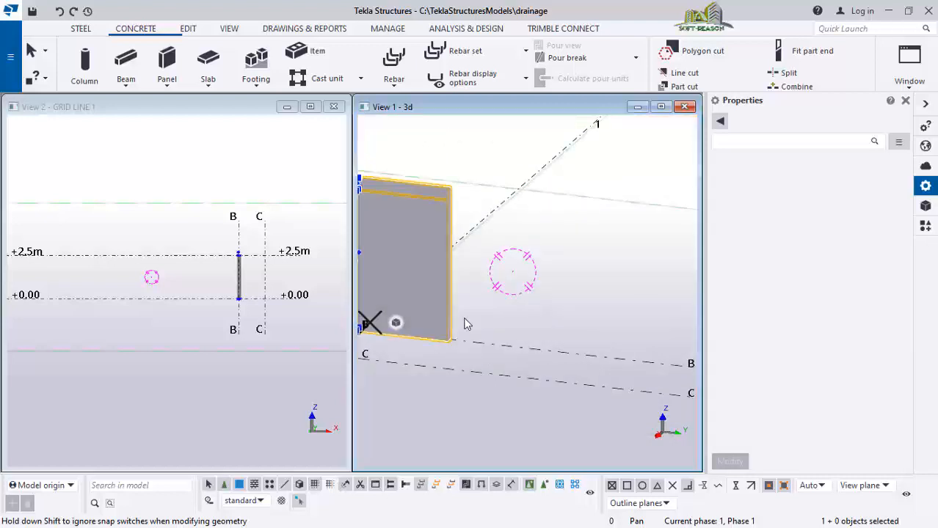
pyautogui.scroll(1, 463, 324)
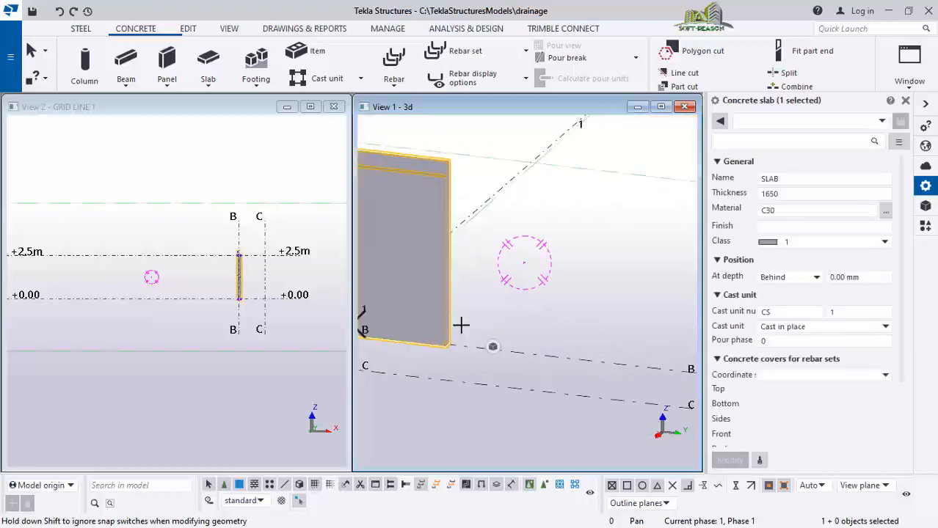
pyautogui.moveTo(460, 325); pyautogui.dragTo(660, 359)
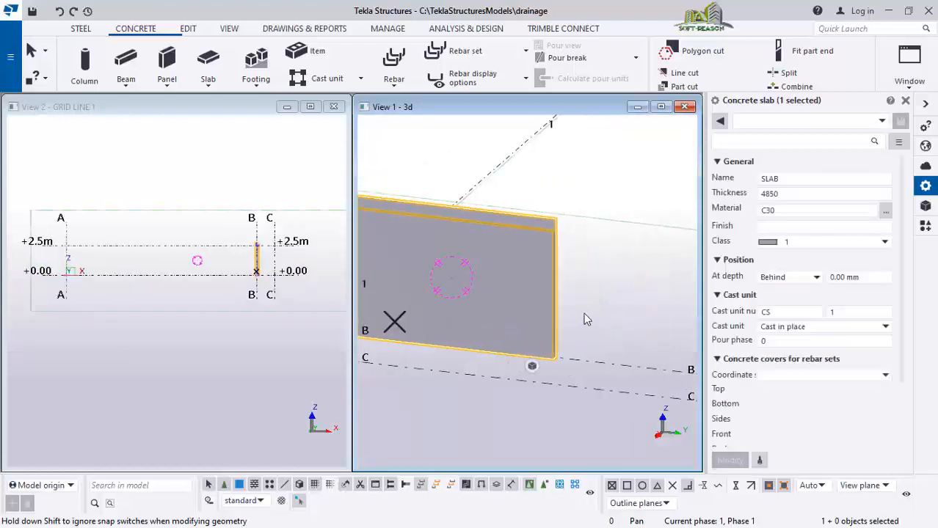
# Step: Pull the slab's end face further towards grid line 2, to a thickness of about 17750 mm
pyautogui.moveTo(584, 319)
pyautogui.keyDown('ctrl'); pyautogui.mouseDown(button='middle')
pyautogui.moveTo(516, 319)
pyautogui.moveTo(409, 260)
pyautogui.moveTo(546, 286)
pyautogui.moveTo(550, 300)
pyautogui.moveTo(531, 303)
pyautogui.moveTo(571, 308)
pyautogui.moveTo(565, 288)
pyautogui.moveTo(486, 306)
pyautogui.mouseUp(button='middle'); pyautogui.keyUp('ctrl')
pyautogui.moveTo(479, 301); pyautogui.dragTo(694, 303)
pyautogui.keyDown('ctrl'); pyautogui.moveTo(469, 294); pyautogui.dragTo(517, 319, button='middle'); pyautogui.keyUp('ctrl')
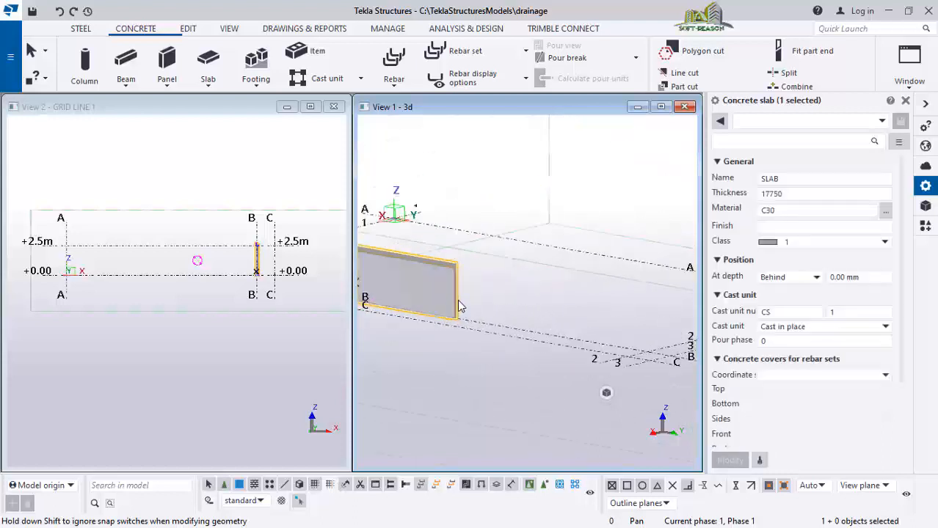
# Step: Extend the slab's end face another 3900 mm along grid line B, to a thickness of 21650 mm
pyautogui.keyDown('ctrl'); pyautogui.moveTo(459, 305); pyautogui.dragTo(463, 308, button='middle'); pyautogui.keyUp('ctrl')
pyautogui.scroll(3, 457, 287)
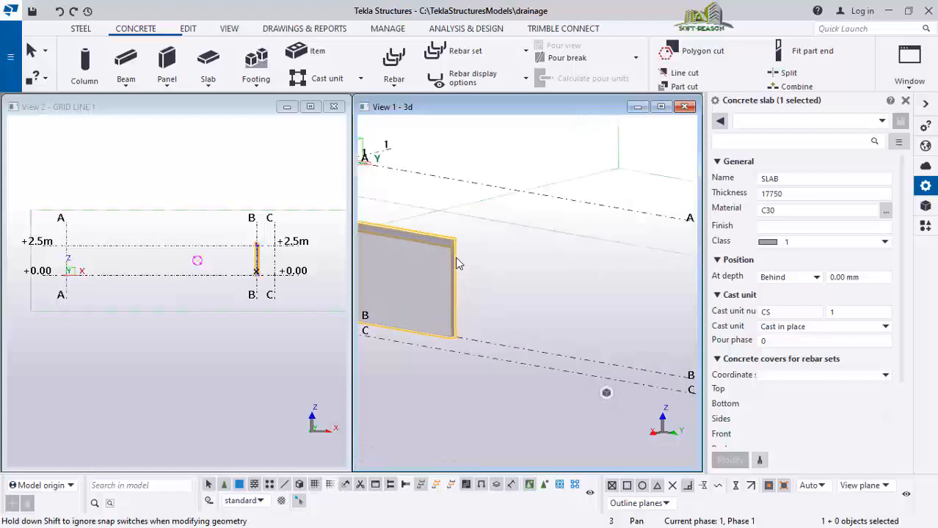
pyautogui.scroll(2, 454, 293)
pyautogui.scroll(1, 464, 365)
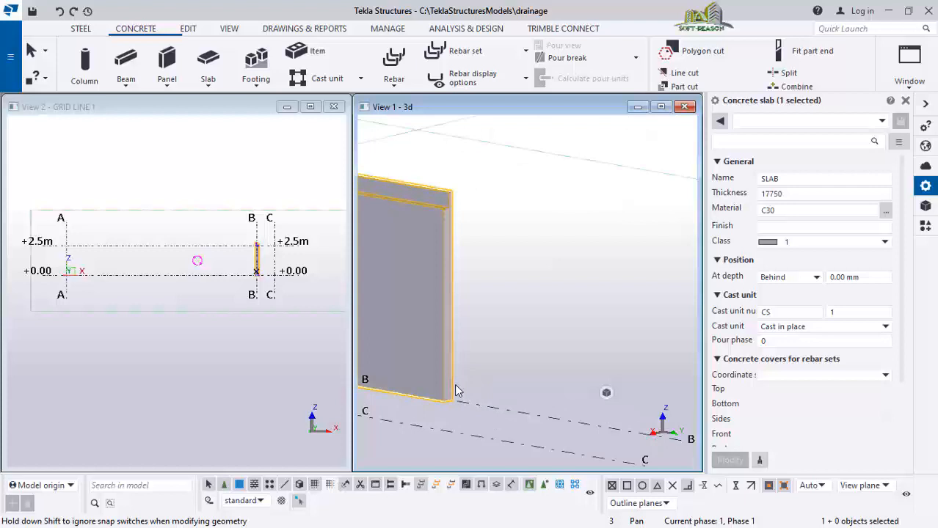
pyautogui.moveTo(502, 396); pyautogui.dragTo(680, 427)
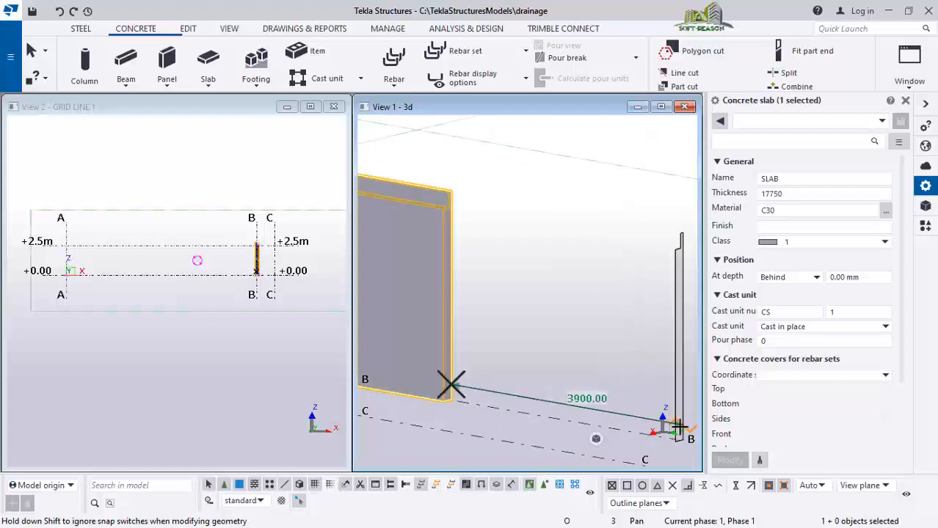
pyautogui.scroll(-2, 411, 287)
pyautogui.scroll(-3, 411, 294)
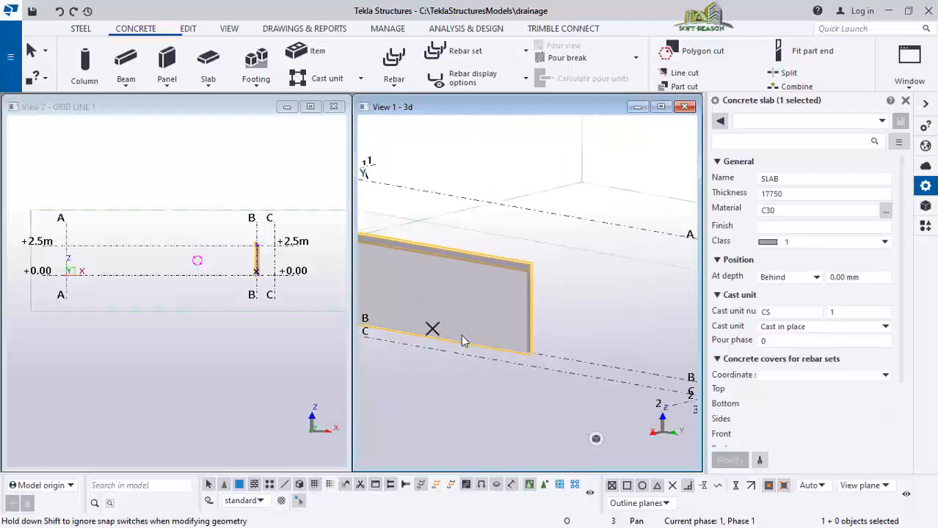
# Step: Stretch the slab's end face close to grid line 2, to a thickness of about 29650 mm
pyautogui.scroll(1, 435, 336)
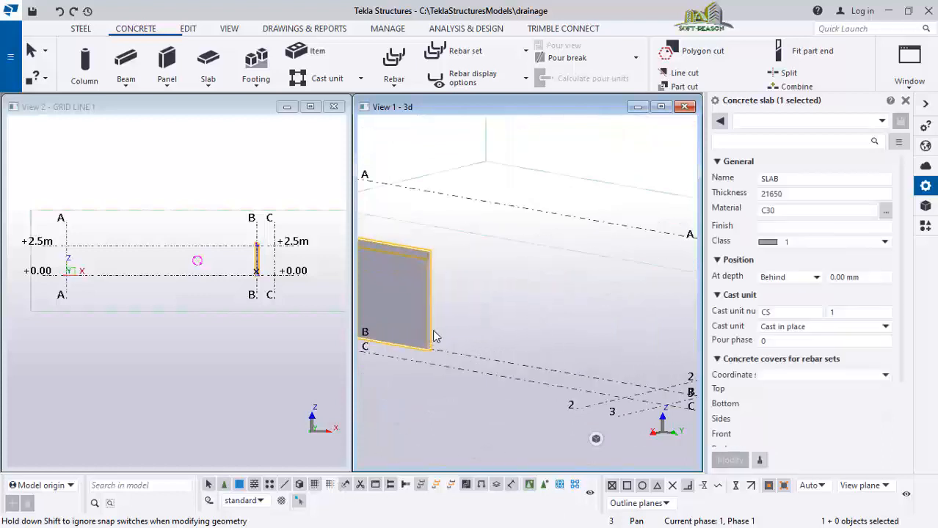
pyautogui.moveTo(619, 392); pyautogui.dragTo(651, 401)
pyautogui.scroll(4, 669, 382)
pyautogui.scroll(-3, 408, 410)
pyautogui.scroll(2, 587, 402)
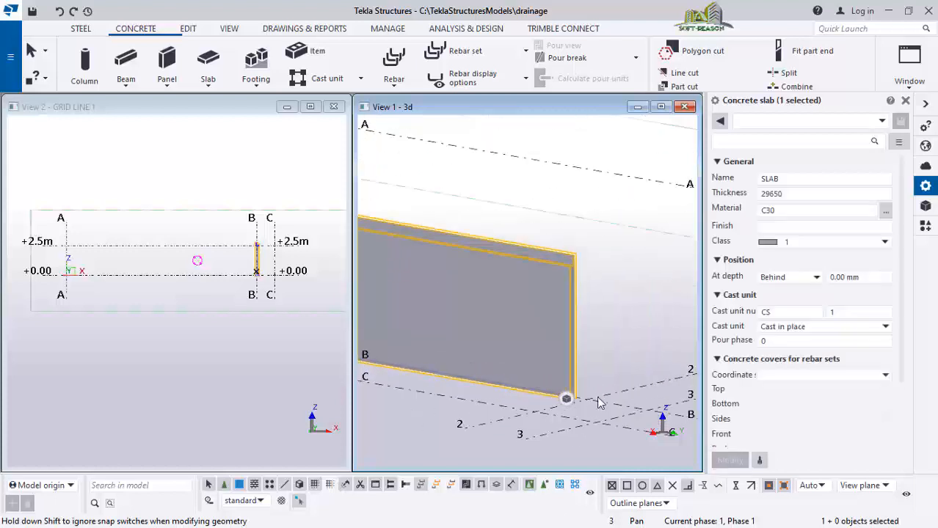
pyautogui.moveTo(575, 325); pyautogui.dragTo(569, 321, button='middle')
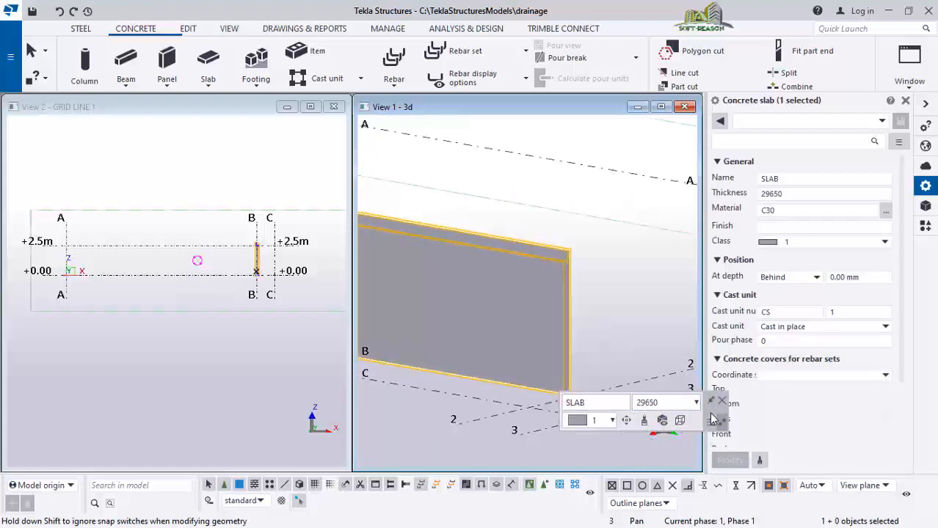
pyautogui.moveTo(711, 416); pyautogui.dragTo(698, 243)
# Step: Align the slab's end face with grid line 2 on grid line B, giving a thickness of 30000 mm
pyautogui.scroll(3, 653, 432)
pyautogui.scroll(1, 516, 361)
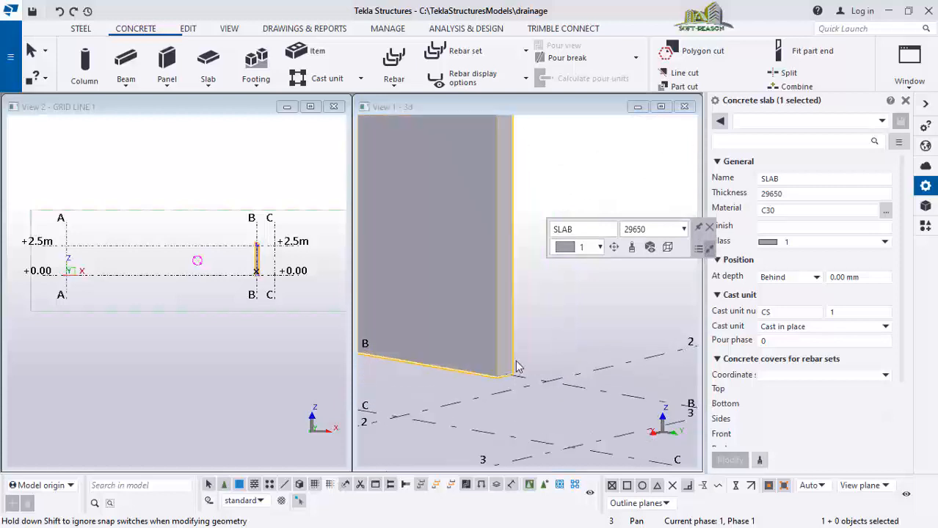
pyautogui.keyDown('ctrl'); pyautogui.moveTo(516, 366); pyautogui.dragTo(512, 373, button='middle'); pyautogui.keyUp('ctrl')
pyautogui.moveTo(503, 372); pyautogui.dragTo(555, 395)
pyautogui.scroll(-7, 618, 390)
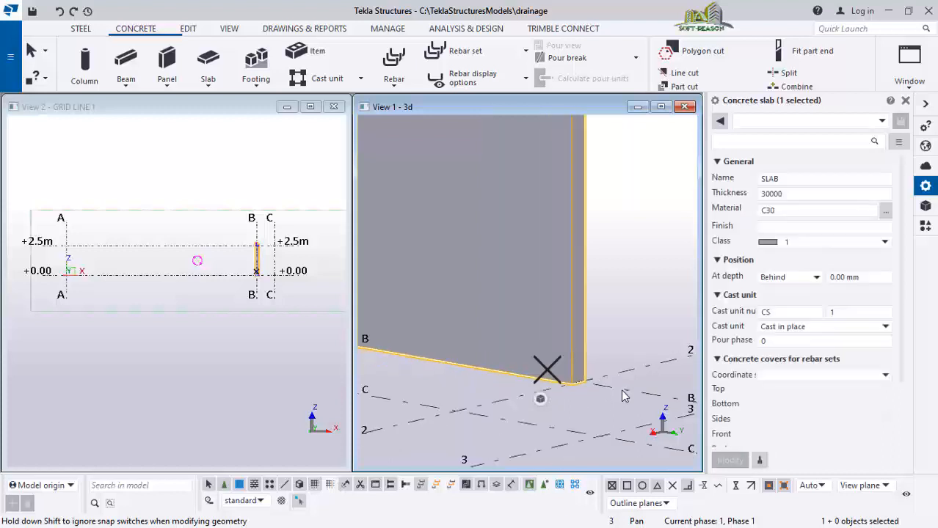
pyautogui.scroll(-5, 635, 284)
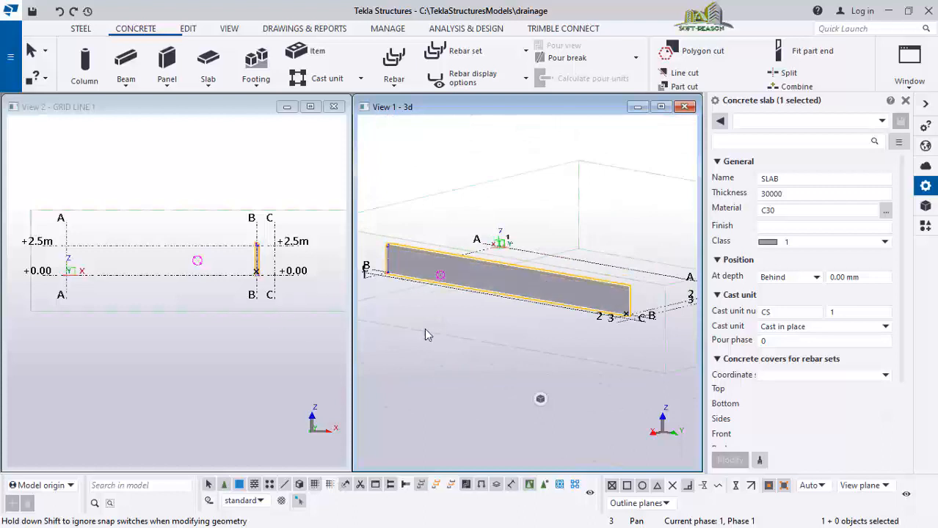
# Step: Set up a mirrored copy of the wall slab on grid line B, with the vertical mirror line midway between grid lines B and C
pyautogui.click(230, 320)
pyautogui.scroll(5, 263, 251)
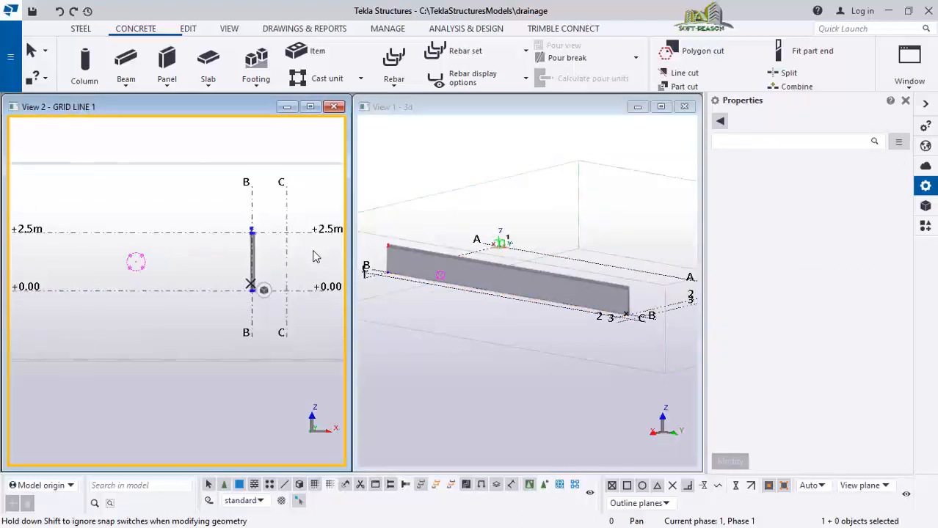
pyautogui.scroll(5, 277, 246)
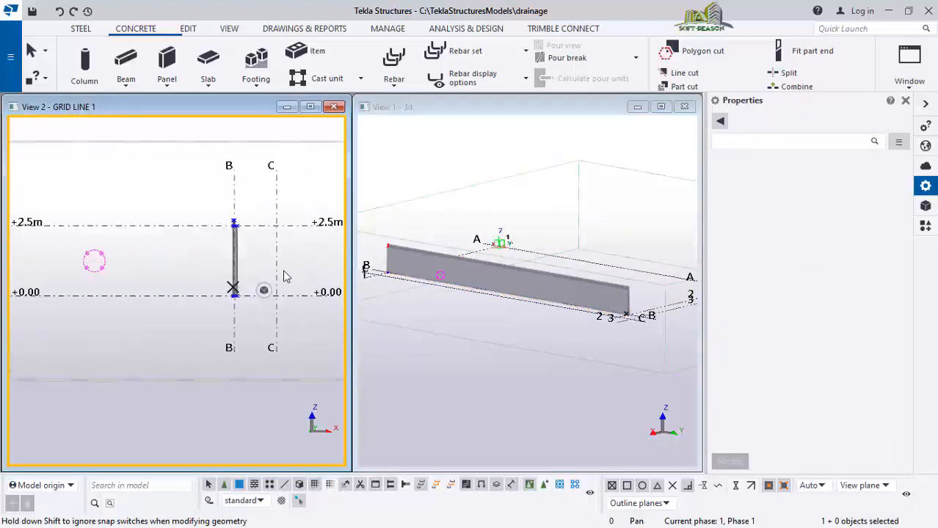
pyautogui.click(231, 227)
pyautogui.scroll(-3, 132, 230)
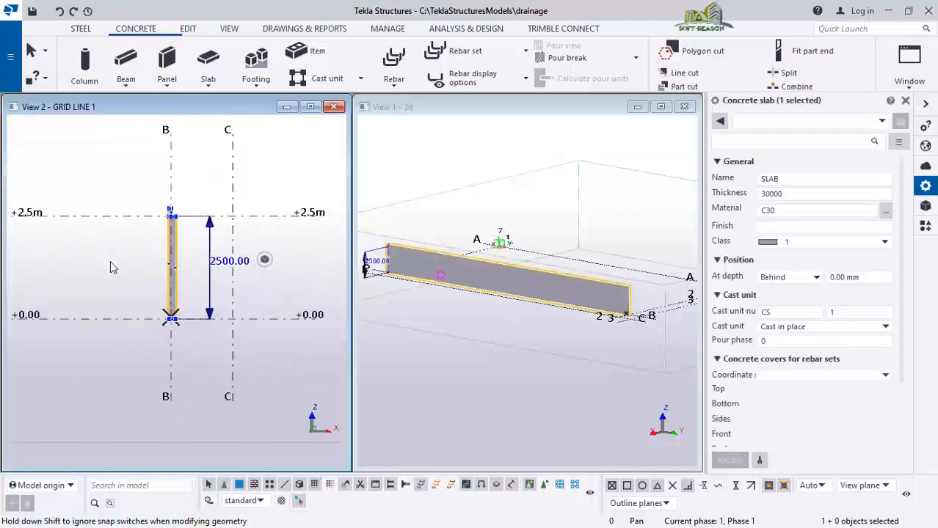
pyautogui.scroll(1, 184, 235)
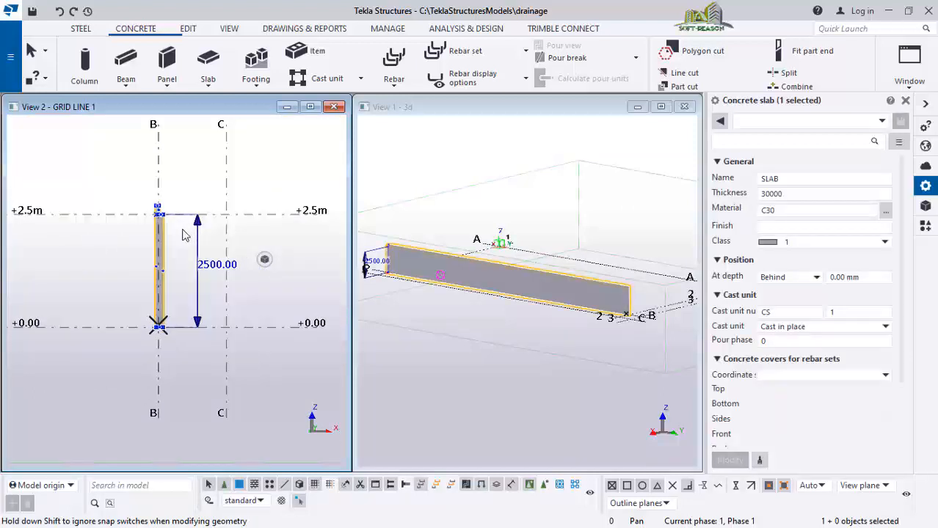
pyautogui.rightClick(120, 176)
pyautogui.moveTo(193, 189)
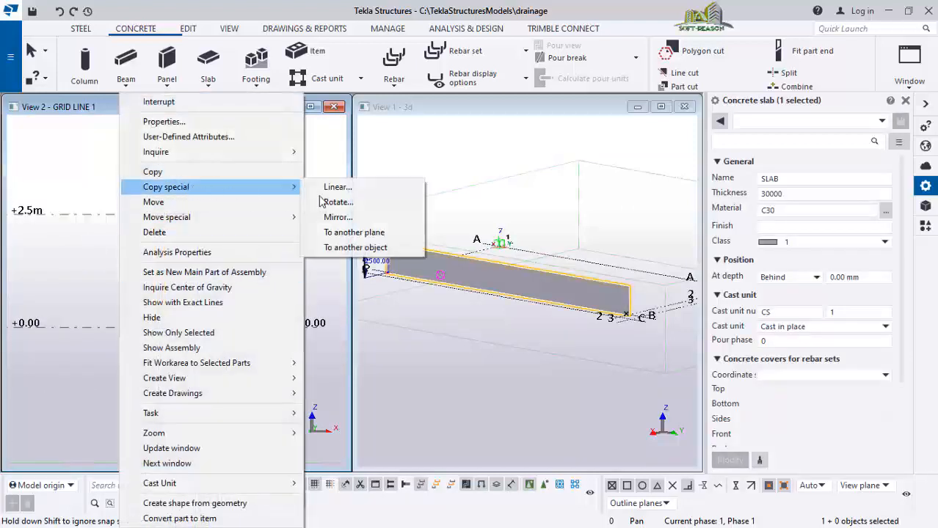
pyautogui.click(337, 217)
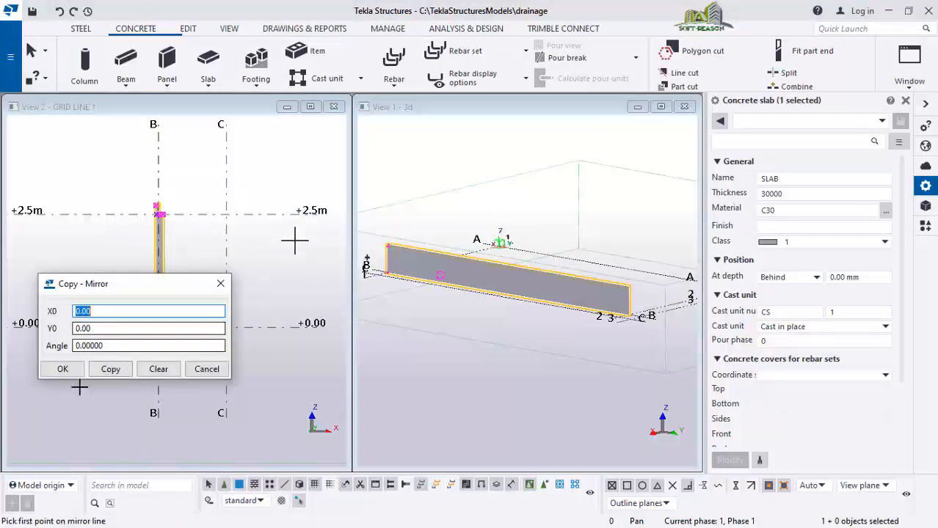
pyautogui.moveTo(115, 296); pyautogui.dragTo(429, 191)
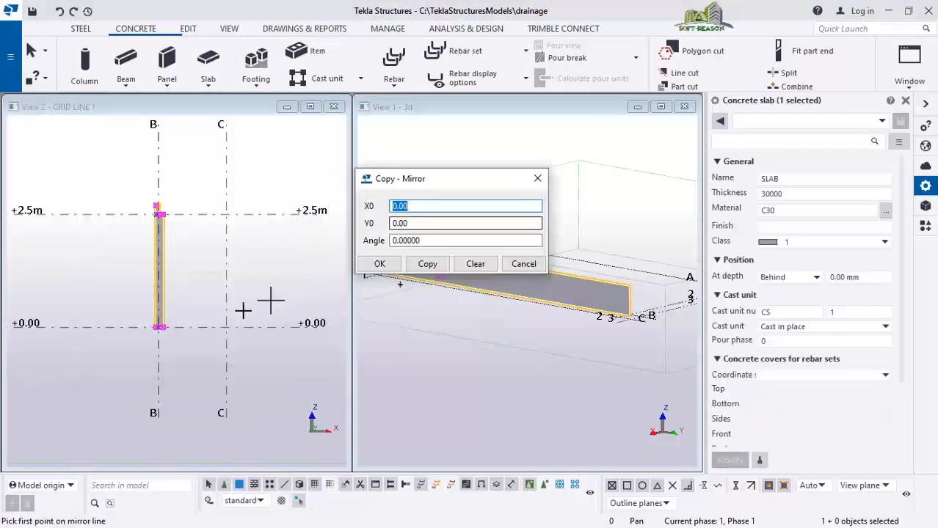
pyautogui.click(192, 215)
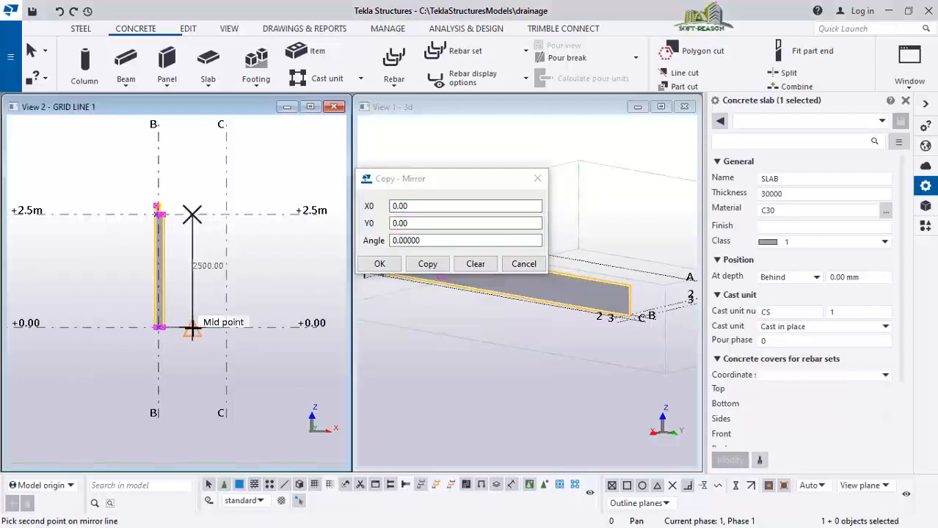
# Step: Set the mirror angle to -90 and create the mirrored wall on grid line C
pyautogui.click(424, 246)
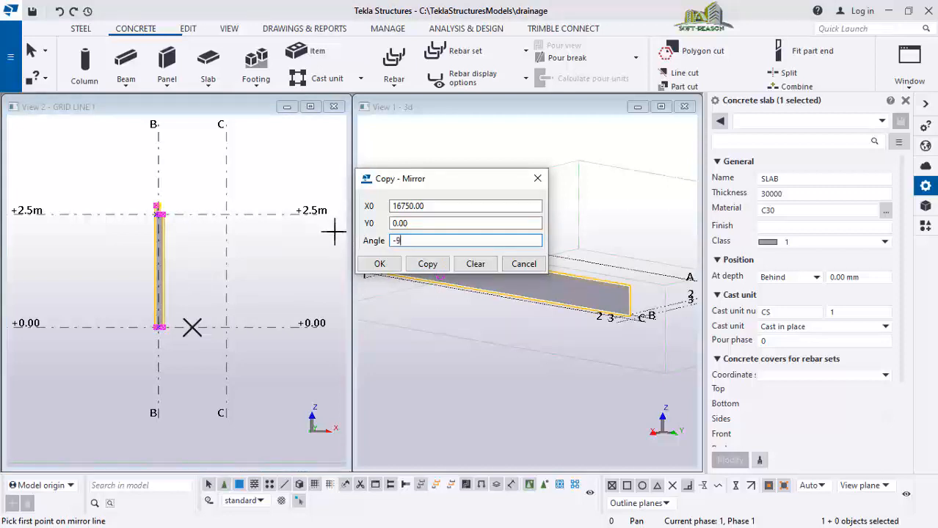
pyautogui.click(427, 264)
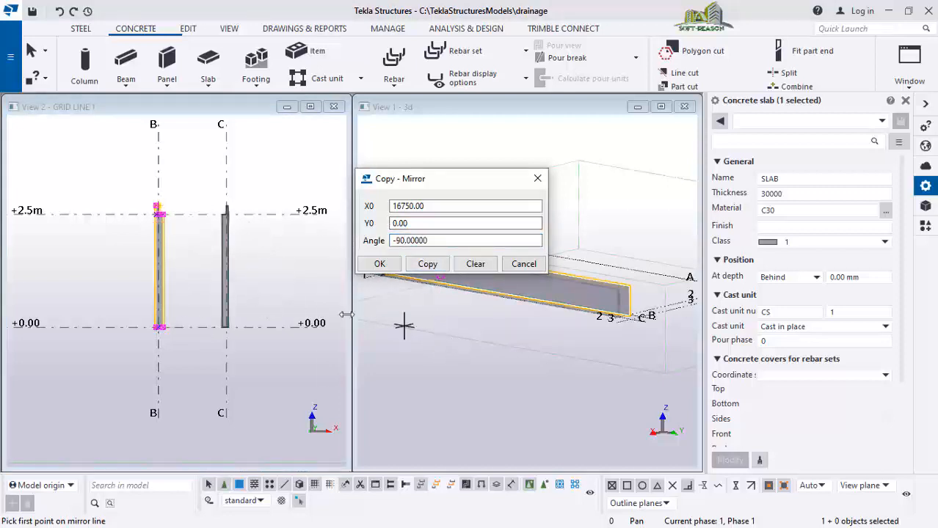
pyautogui.click(378, 265)
# Step: Examine the end profiles and stepped upper edges of both walls in the 3D view
pyautogui.scroll(-1, 590, 339)
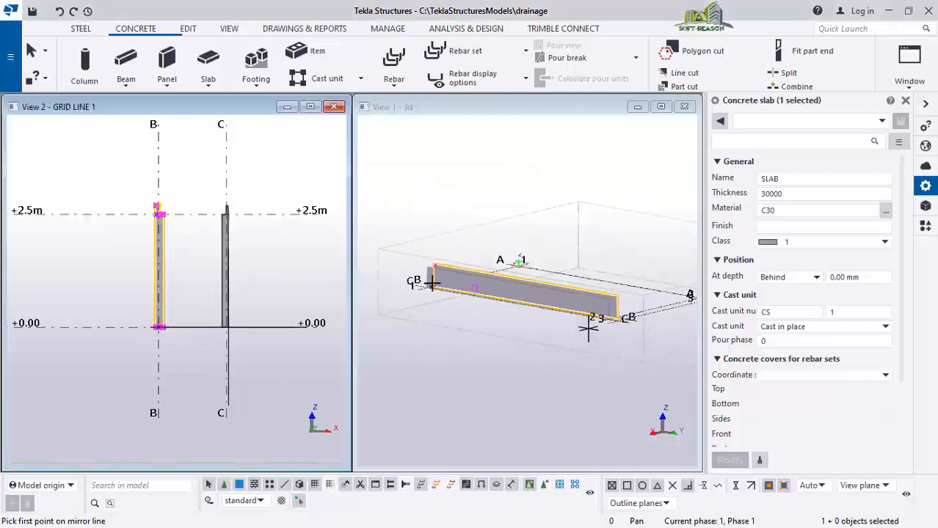
pyautogui.scroll(5, 613, 283)
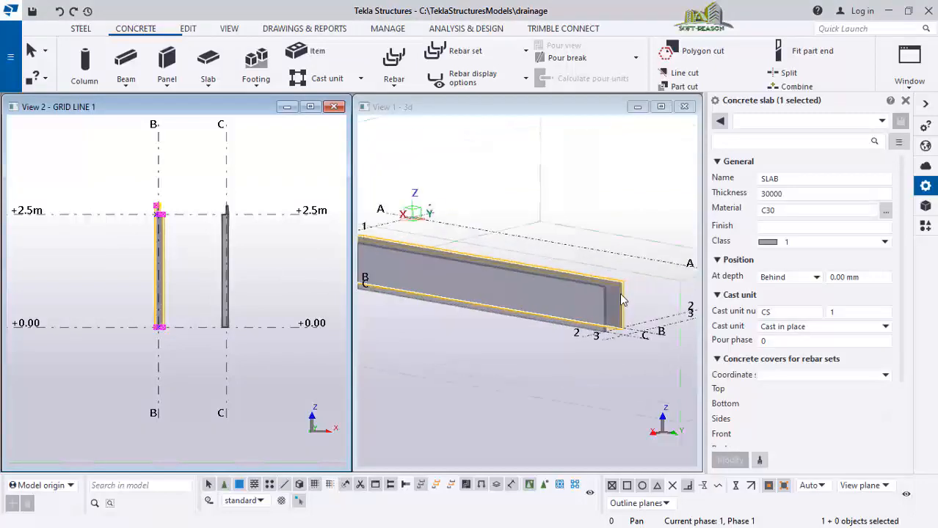
pyautogui.scroll(5, 613, 283)
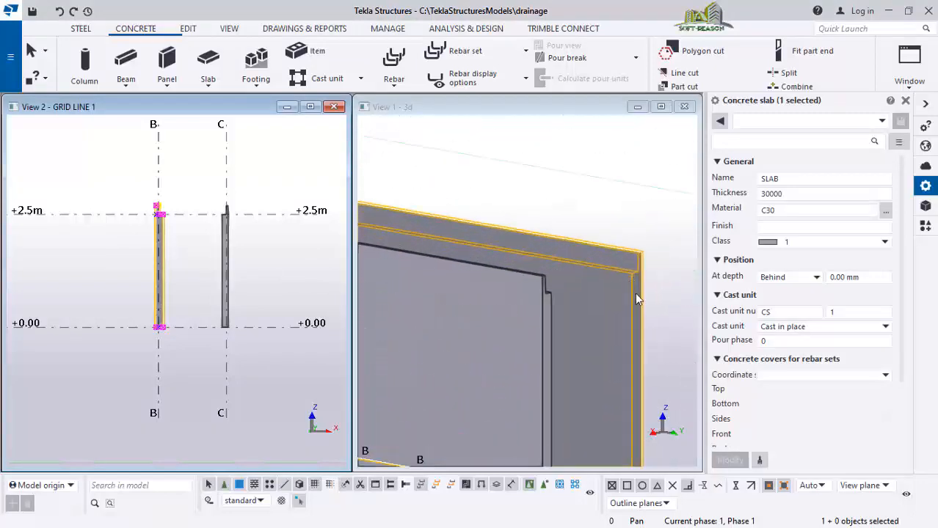
pyautogui.middleClick(626, 314)
pyautogui.keyDown('ctrl'); pyautogui.moveTo(626, 314); pyautogui.dragTo(542, 312, button='middle'); pyautogui.keyUp('ctrl')
pyautogui.scroll(2, 529, 262)
pyautogui.scroll(-4, 486, 273)
pyautogui.scroll(-3, 513, 271)
pyautogui.scroll(1, 556, 262)
pyautogui.scroll(-5, 456, 334)
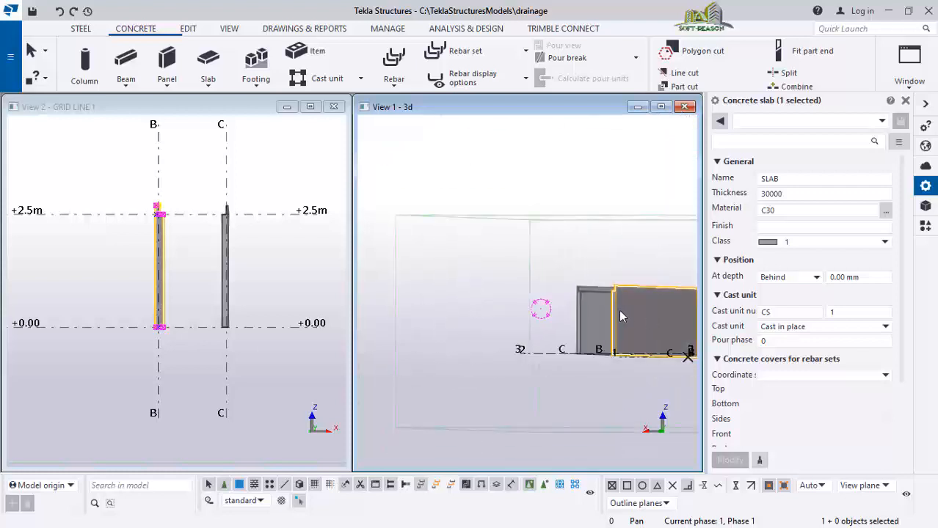
pyautogui.keyDown('ctrl'); pyautogui.moveTo(616, 317); pyautogui.dragTo(620, 341, button='middle'); pyautogui.keyUp('ctrl')
pyautogui.scroll(4, 621, 341)
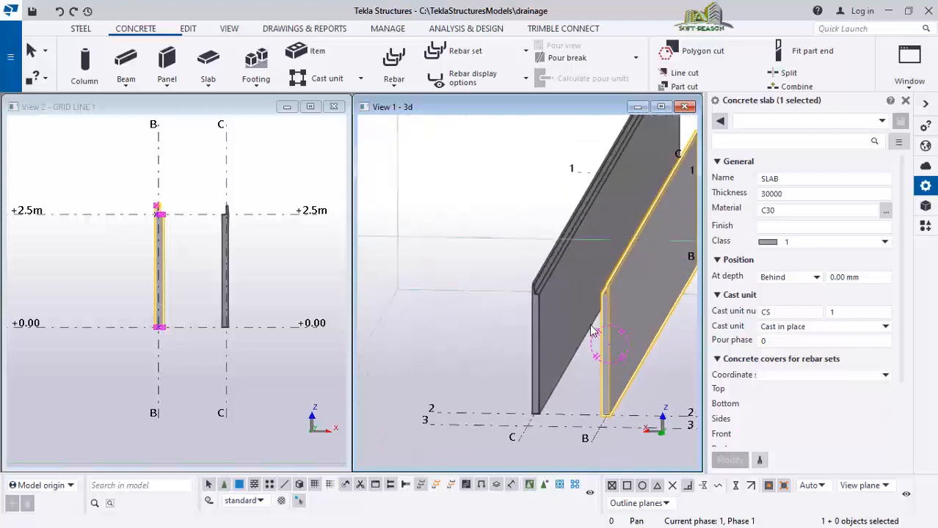
pyautogui.scroll(2, 583, 406)
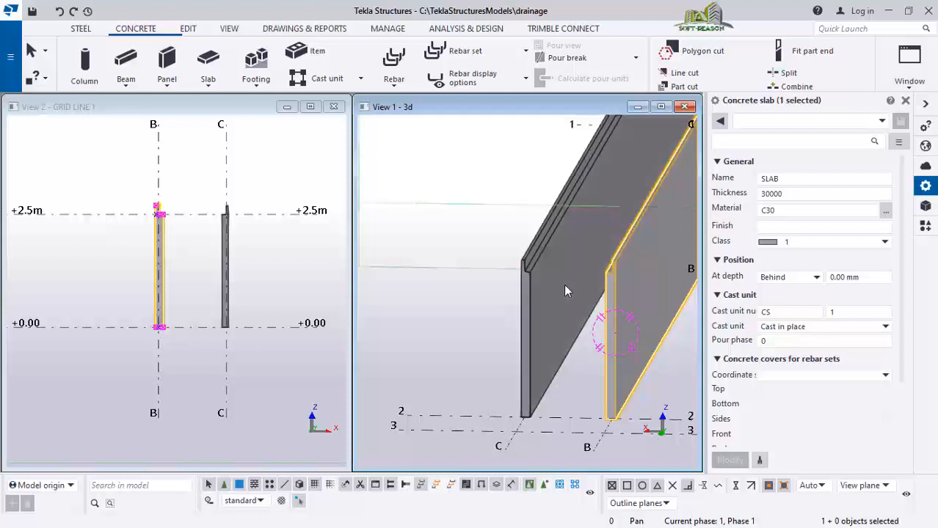
pyautogui.scroll(2, 535, 306)
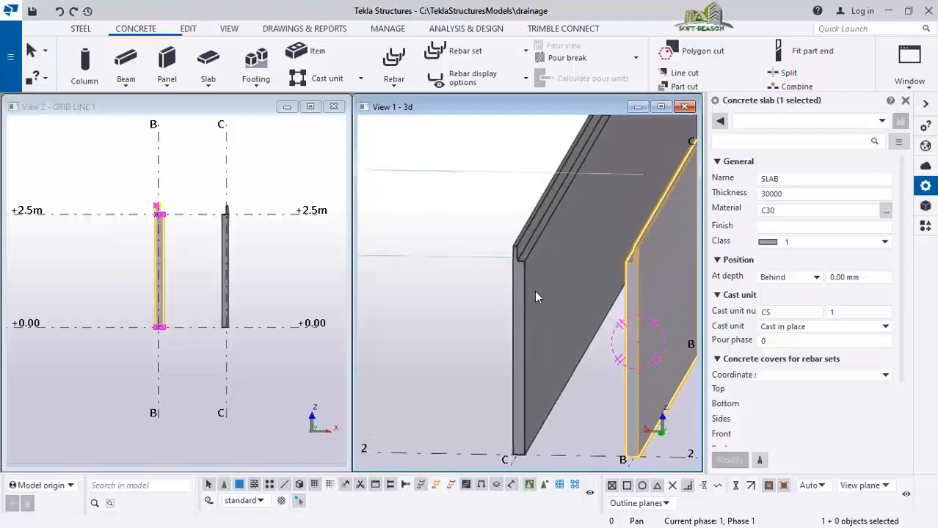
pyautogui.scroll(-4, 526, 275)
pyautogui.scroll(-2, 449, 348)
pyautogui.scroll(1, 536, 298)
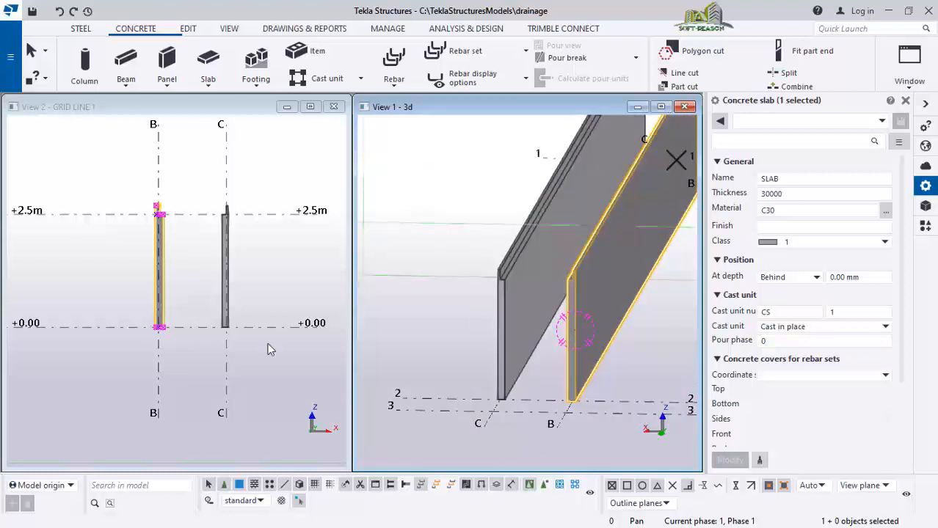
# Step: Draw a 1500 by 200 mm rectangular slab between the walls' upper steps, from grid line B to C in the grid line 1 view
pyautogui.scroll(5, 157, 242)
pyautogui.click(198, 268)
pyautogui.scroll(4, 201, 276)
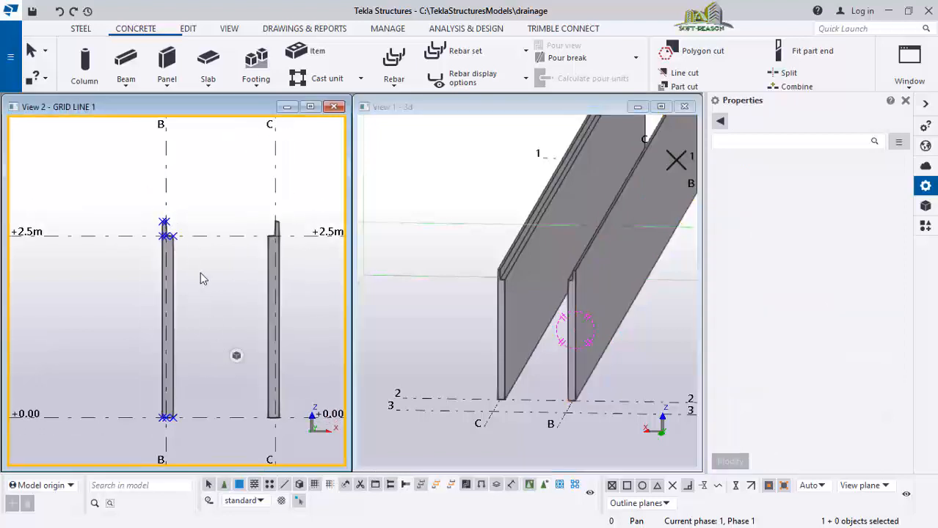
pyautogui.scroll(-1, 132, 276)
pyautogui.scroll(2, 146, 271)
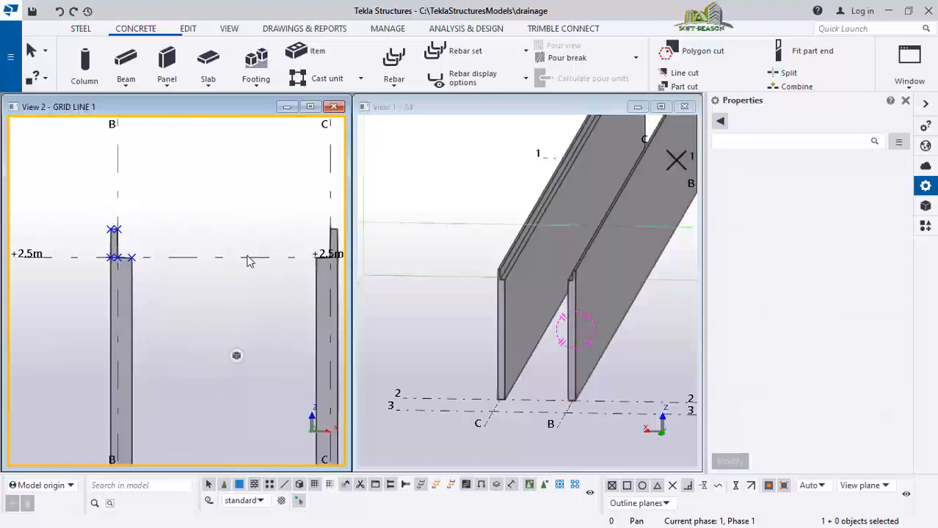
pyautogui.scroll(-2, 199, 264)
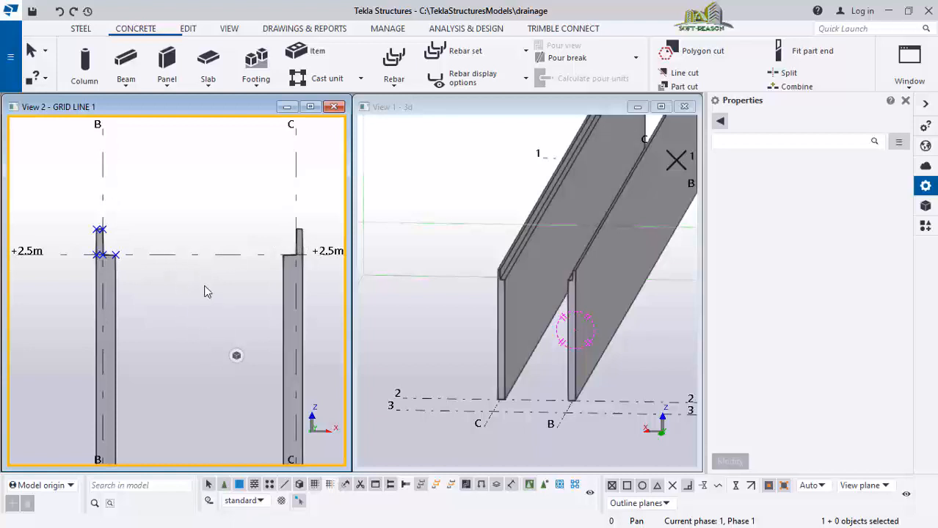
pyautogui.click(208, 61)
pyautogui.scroll(2, 98, 251)
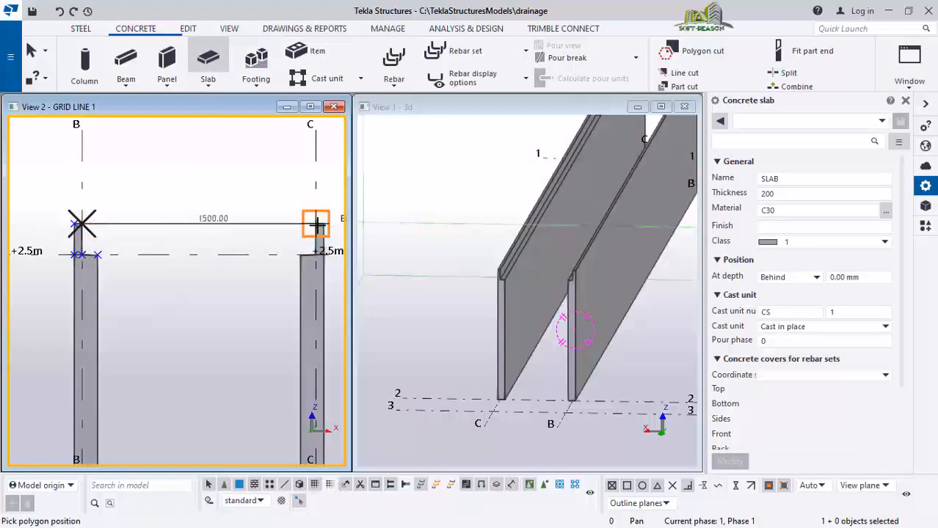
pyautogui.click(317, 224)
pyautogui.click(317, 254)
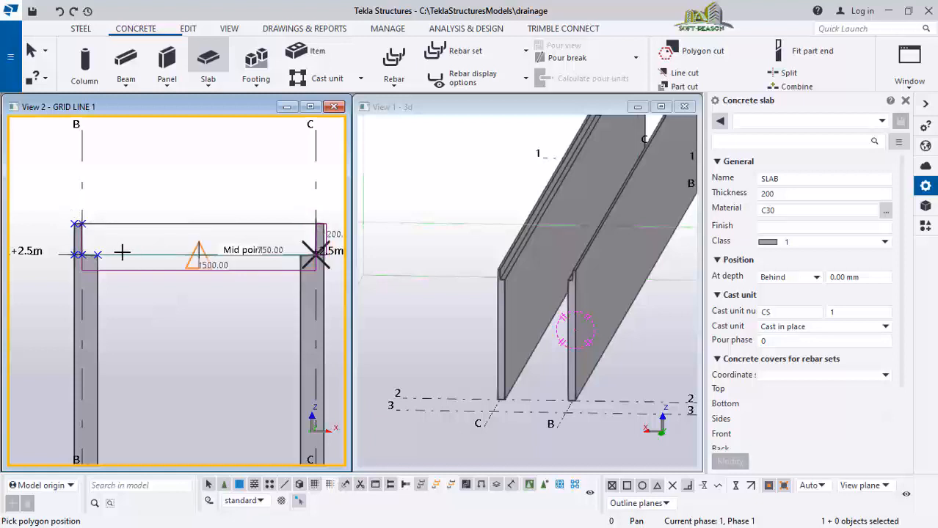
pyautogui.click(85, 253)
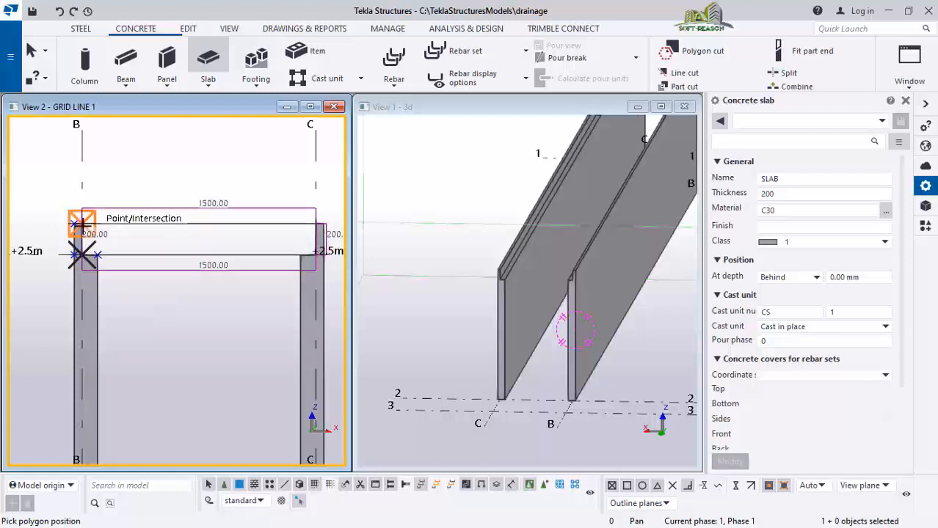
pyautogui.click(82, 223)
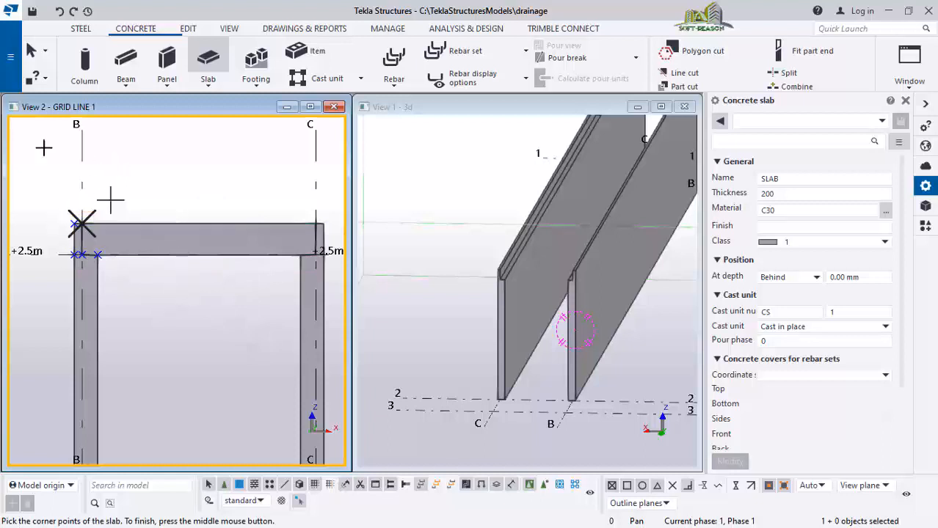
pyautogui.click(35, 59)
# Step: Select the slab spanning the wall tops at grid line 1 in the 3D view for direct modification
pyautogui.click(451, 271)
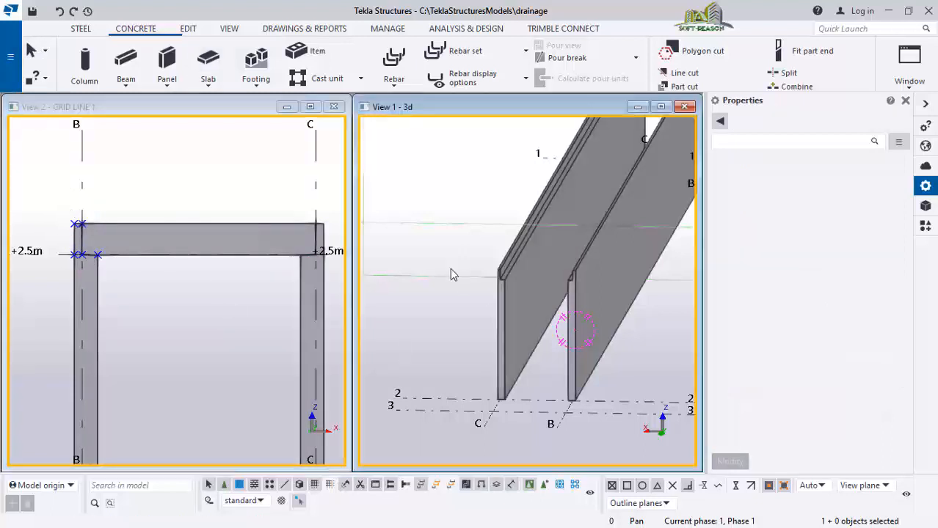
pyautogui.scroll(-3, 446, 327)
pyautogui.scroll(-3, 490, 342)
pyautogui.scroll(3, 581, 171)
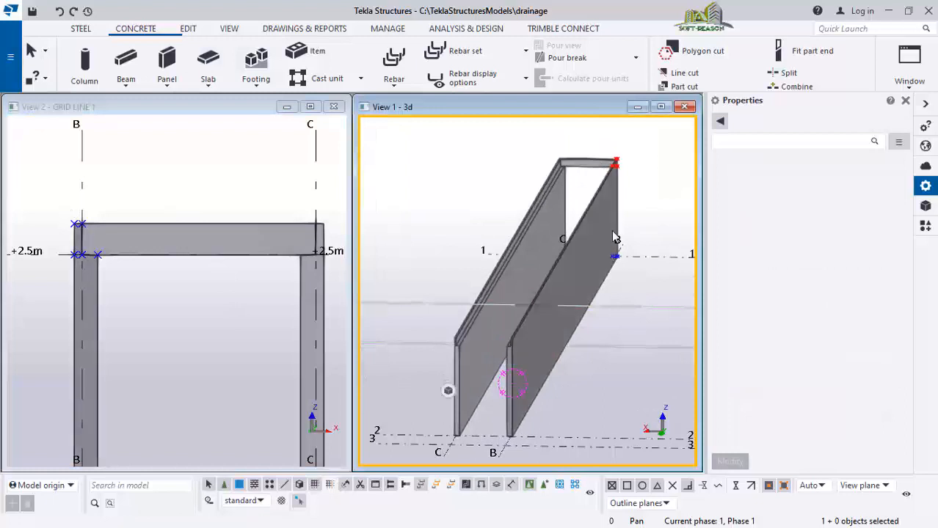
pyautogui.scroll(-1, 623, 193)
pyautogui.scroll(2, 625, 197)
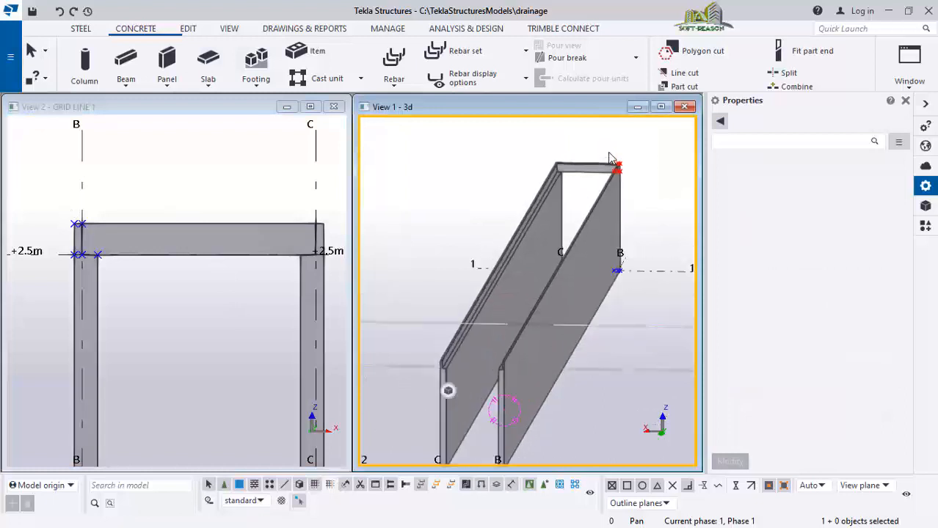
pyautogui.click(575, 176)
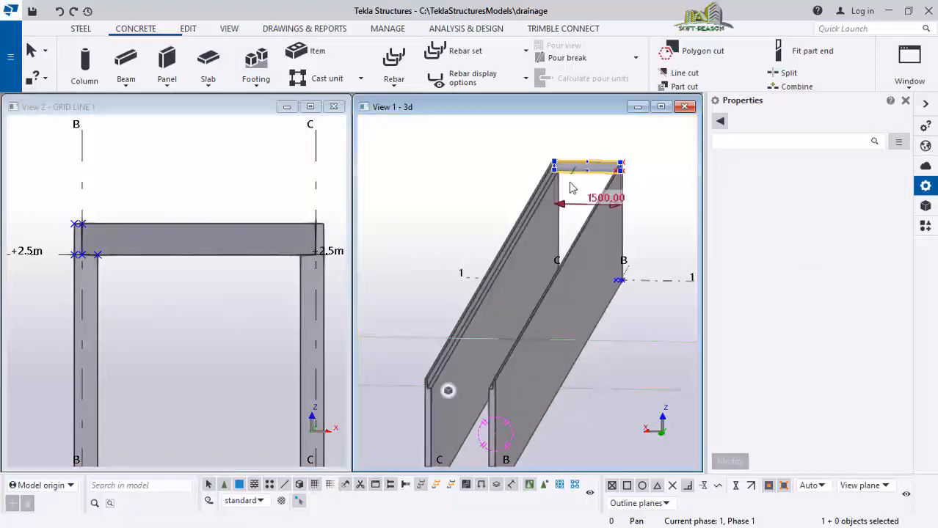
pyautogui.click(299, 503)
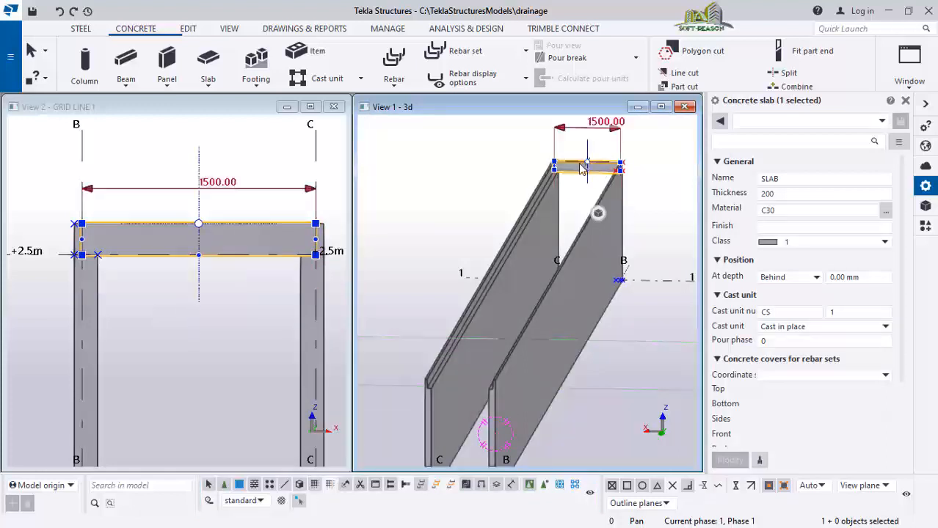
# Step: Stretch the top slab's lower edge downward between the two walls
pyautogui.scroll(2, 575, 166)
pyautogui.moveTo(590, 160); pyautogui.dragTo(588, 170)
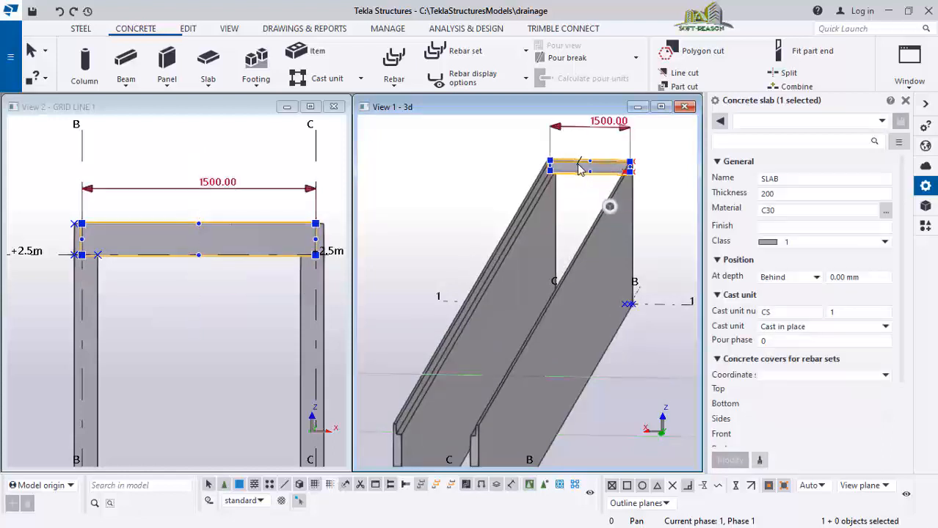
pyautogui.scroll(1, 598, 172)
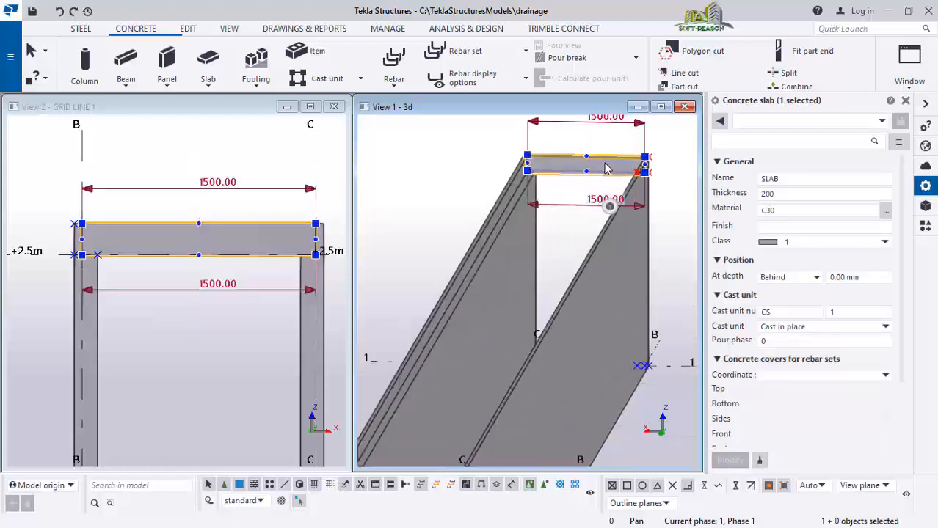
pyautogui.click(552, 175)
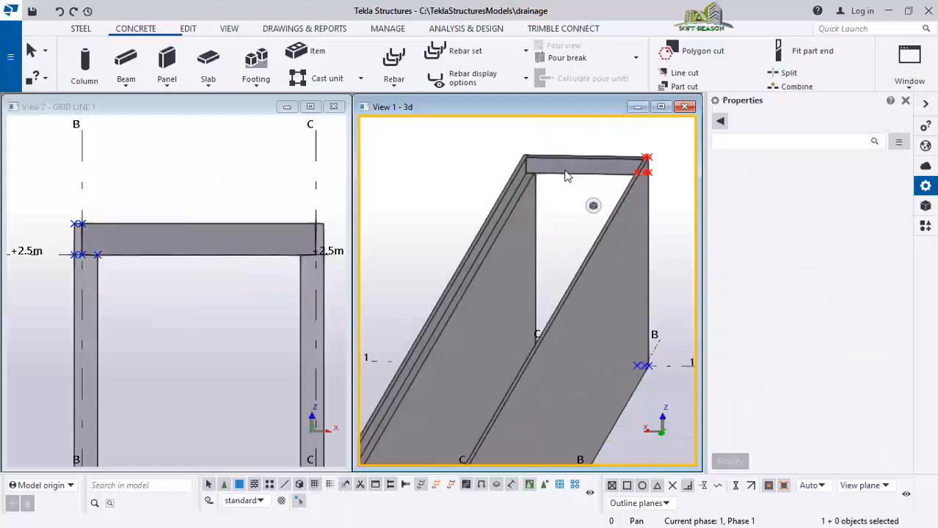
pyautogui.click(564, 173)
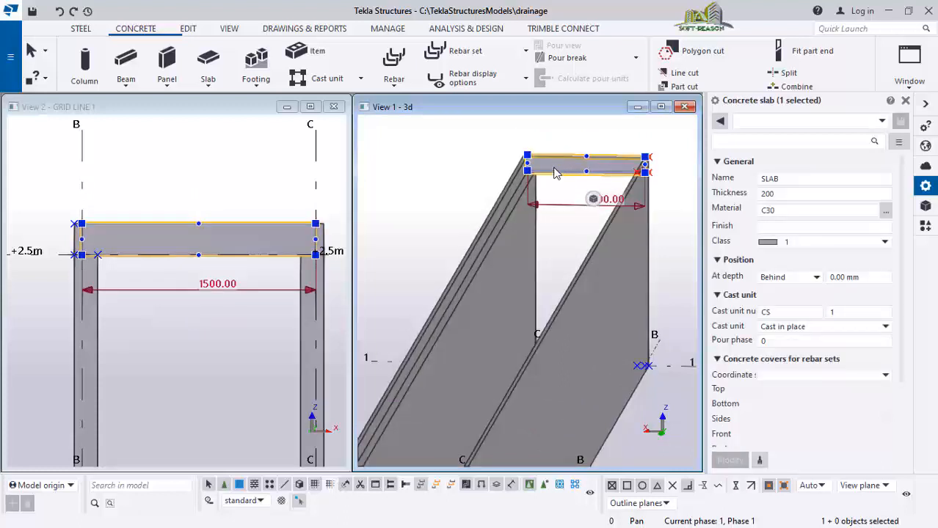
pyautogui.moveTo(536, 208); pyautogui.dragTo(470, 278)
pyautogui.scroll(4, 574, 237)
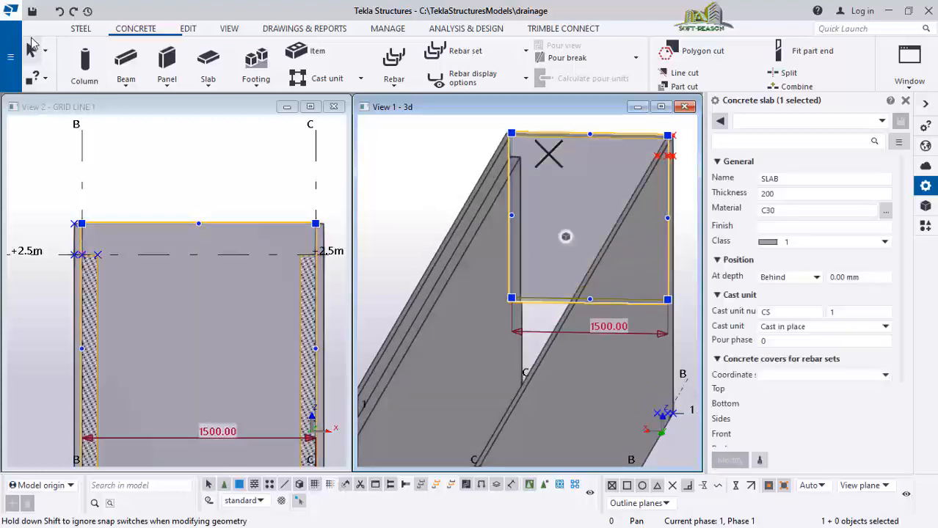
# Step: Undo the slab's last downward stretch and select the slab again in the 3D view
pyautogui.click(60, 11)
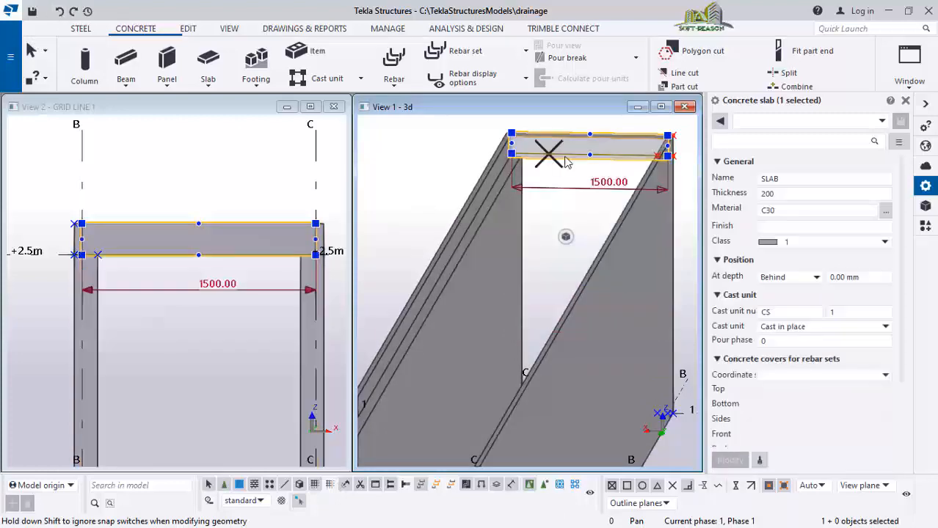
pyautogui.scroll(-3, 550, 206)
pyautogui.scroll(-1, 549, 207)
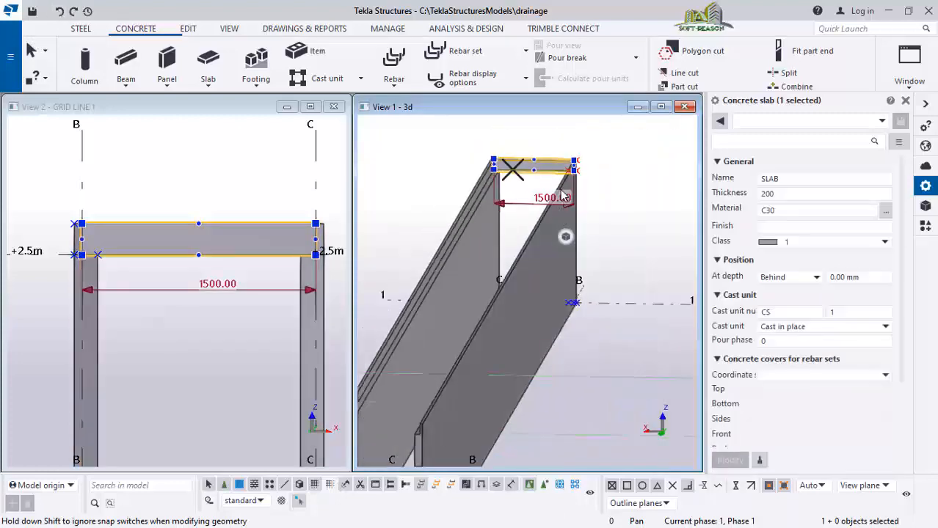
pyautogui.keyDown('ctrl'); pyautogui.moveTo(559, 192); pyautogui.dragTo(527, 211, button='middle'); pyautogui.keyUp('ctrl')
pyautogui.scroll(2, 526, 211)
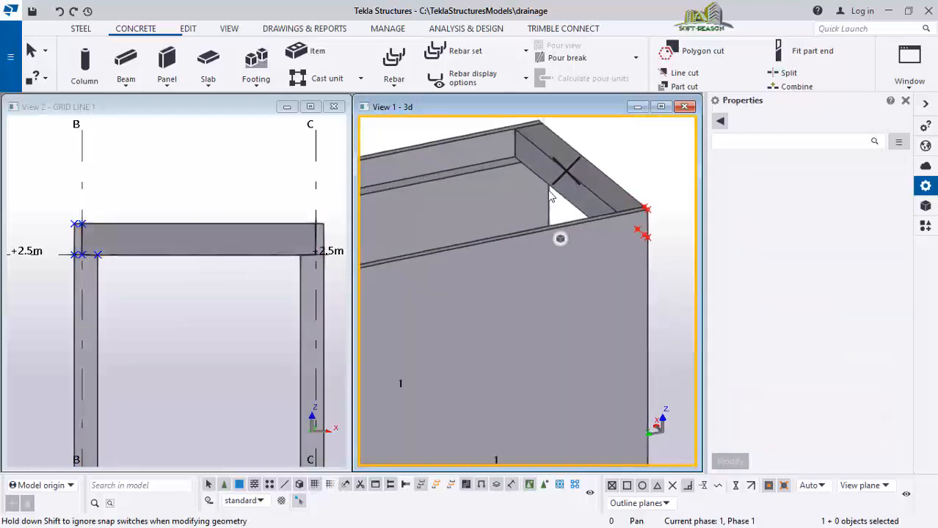
pyautogui.click(577, 193)
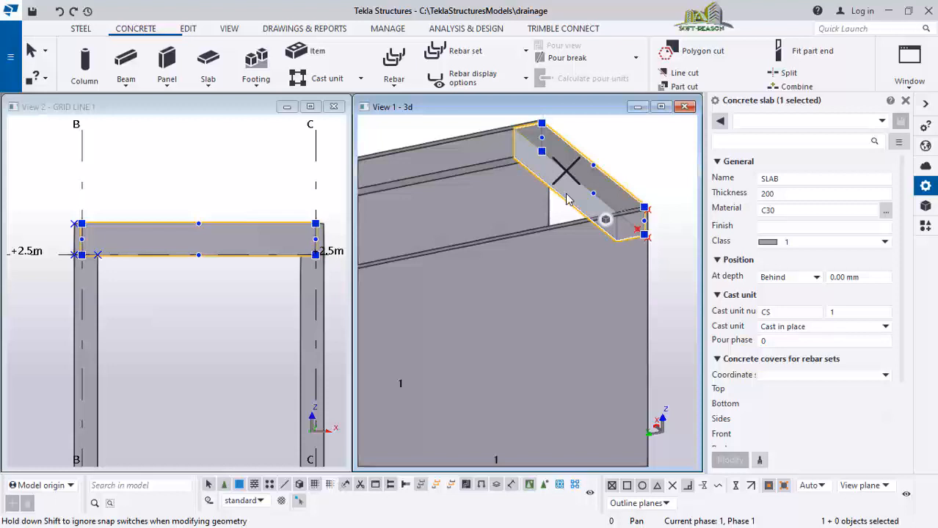
# Step: Extend the top slab's inner face along the walls away from grid line 1 to a thickness of about 5600 mm
pyautogui.moveTo(566, 198); pyautogui.dragTo(450, 223)
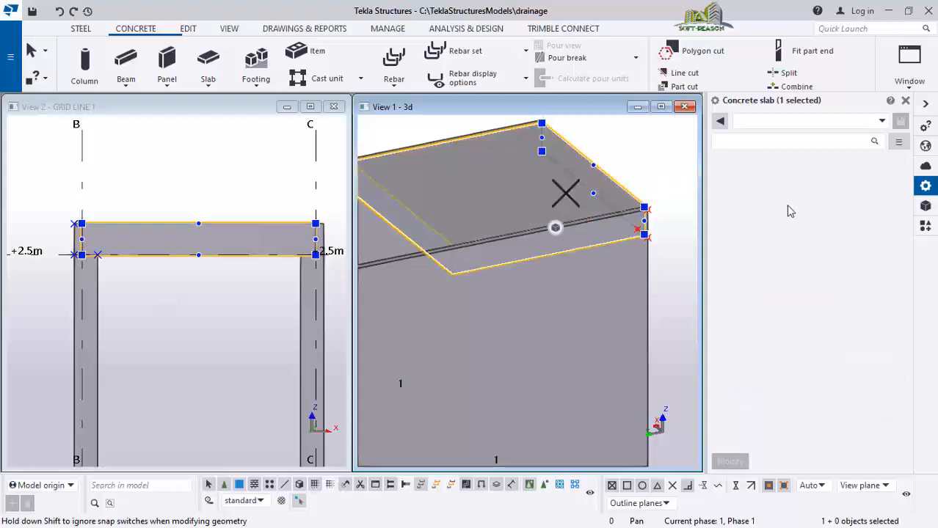
pyautogui.scroll(-3, 790, 211)
pyautogui.scroll(-2, 664, 187)
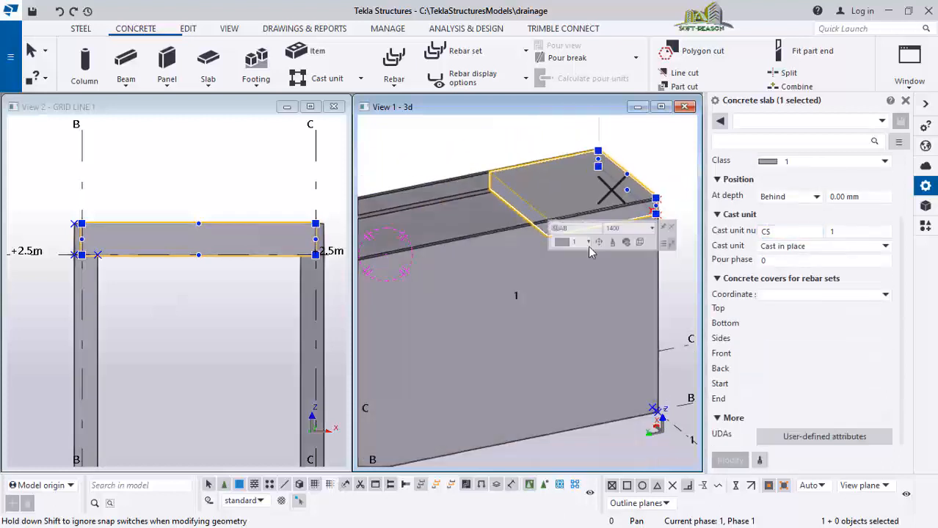
pyautogui.scroll(-1, 660, 285)
pyautogui.scroll(-1, 615, 309)
pyautogui.scroll(2, 440, 278)
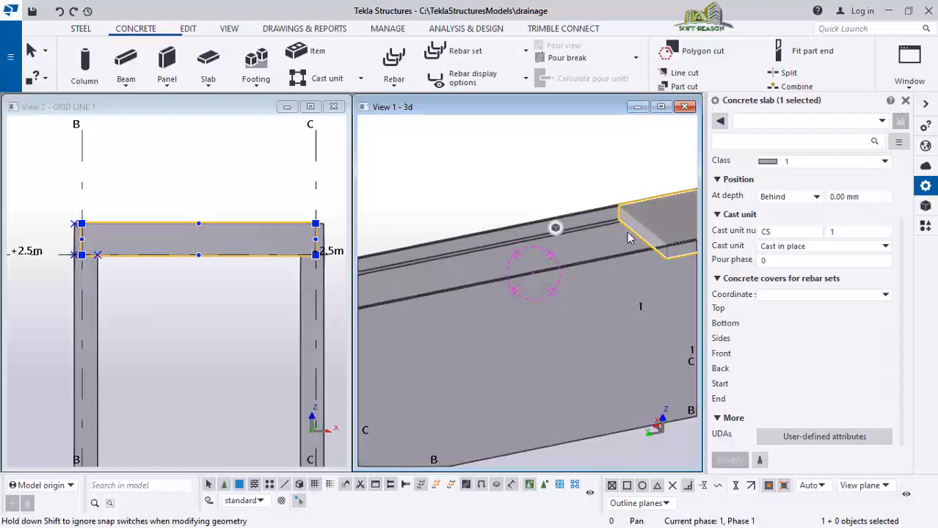
pyautogui.moveTo(628, 237); pyautogui.dragTo(367, 285)
pyautogui.scroll(-2, 635, 254)
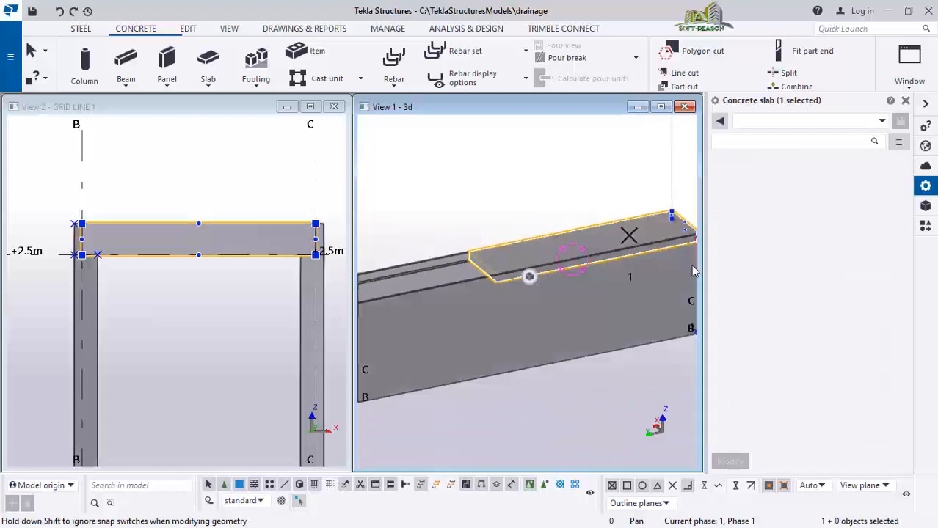
pyautogui.scroll(-2, 694, 272)
pyautogui.scroll(1, 526, 276)
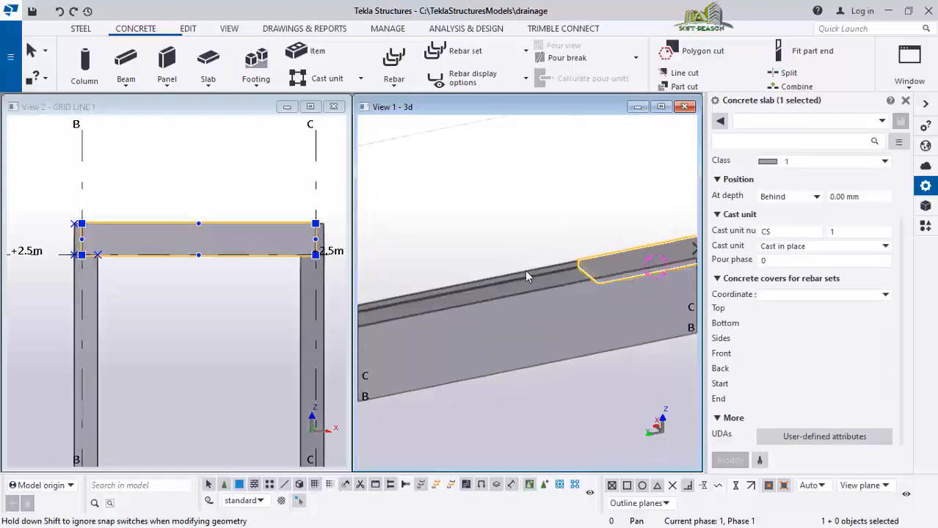
pyautogui.moveTo(565, 272)
pyautogui.click(672, 286)
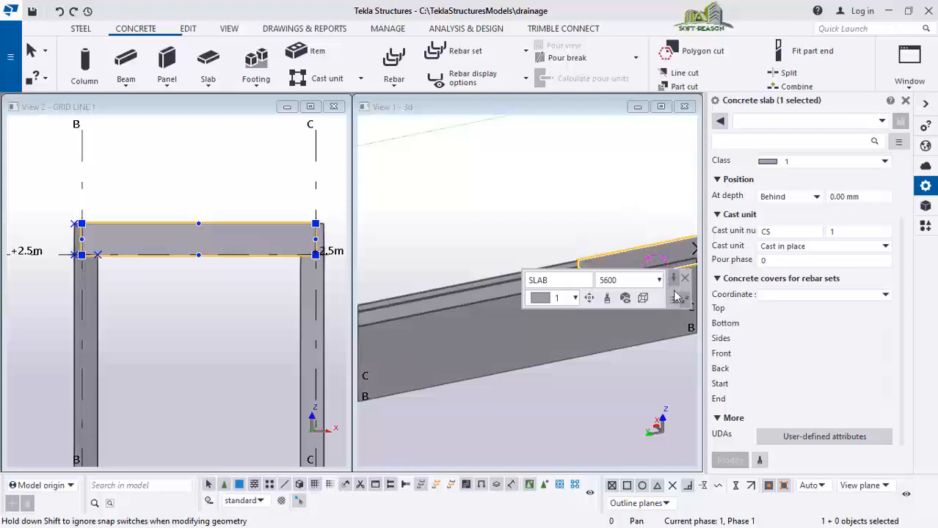
pyautogui.scroll(2, 552, 330)
pyautogui.scroll(-3, 546, 177)
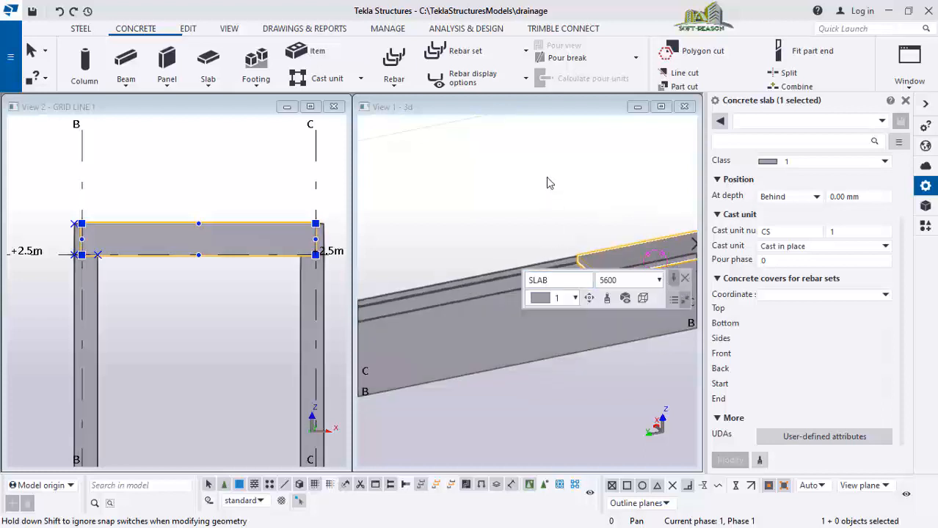
# Step: Stretch the slab's inner face farther along the walls to a thickness of about 18500 mm
pyautogui.scroll(2, 537, 309)
pyautogui.scroll(4, 546, 272)
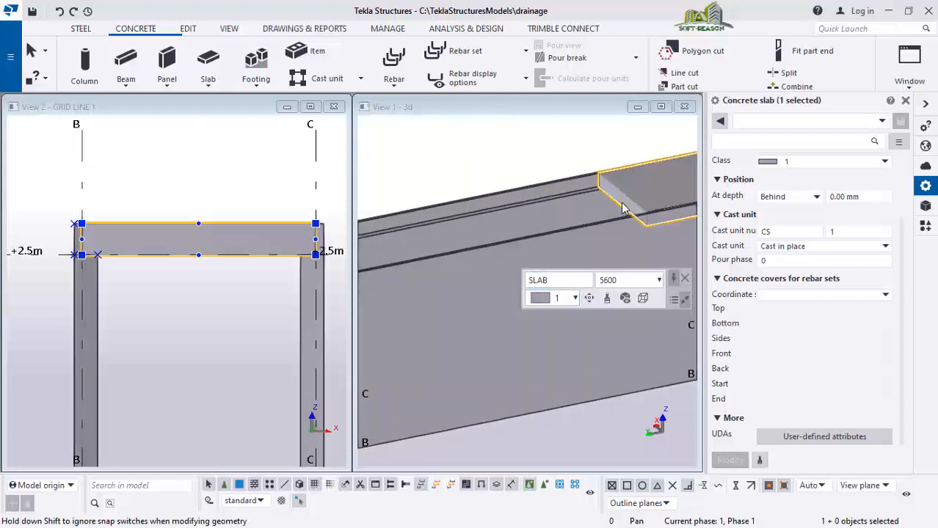
pyautogui.moveTo(620, 208); pyautogui.dragTo(522, 209)
pyautogui.scroll(-2, 656, 285)
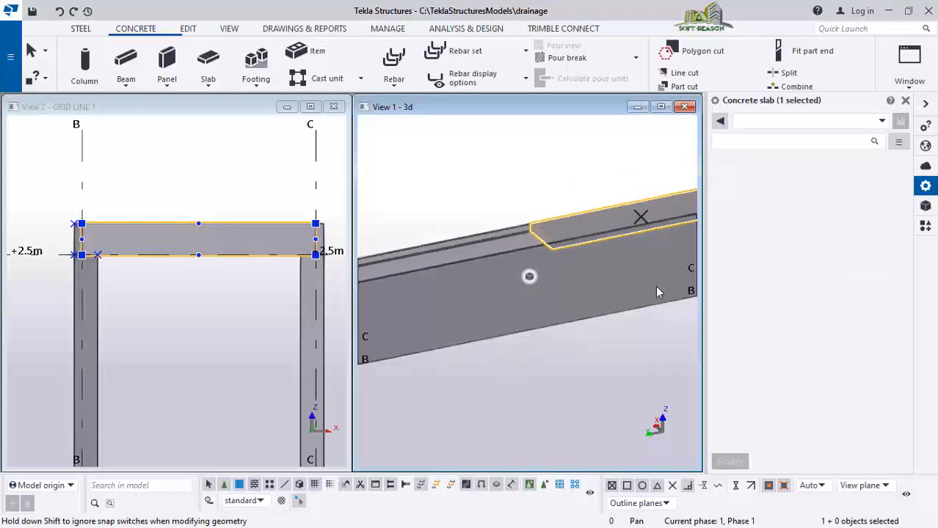
pyautogui.scroll(1, 573, 233)
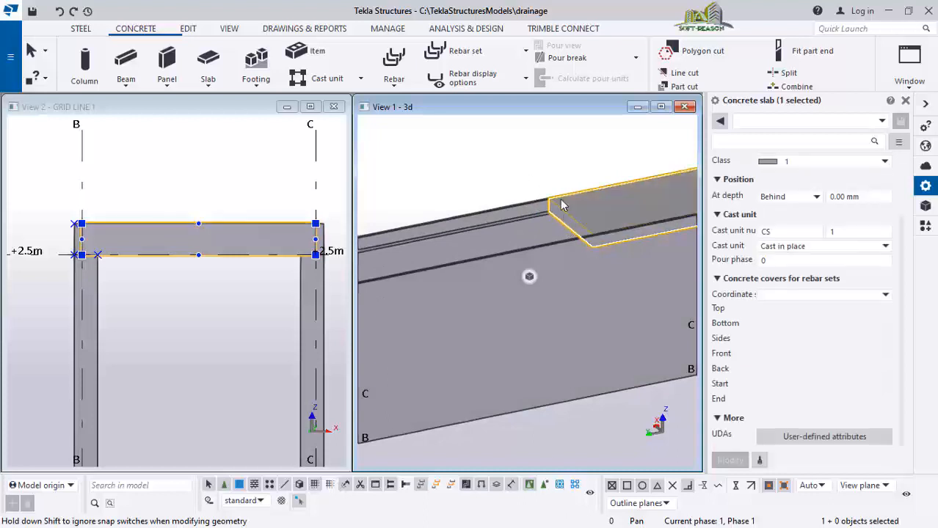
pyautogui.press('Escape')
pyautogui.click(572, 225)
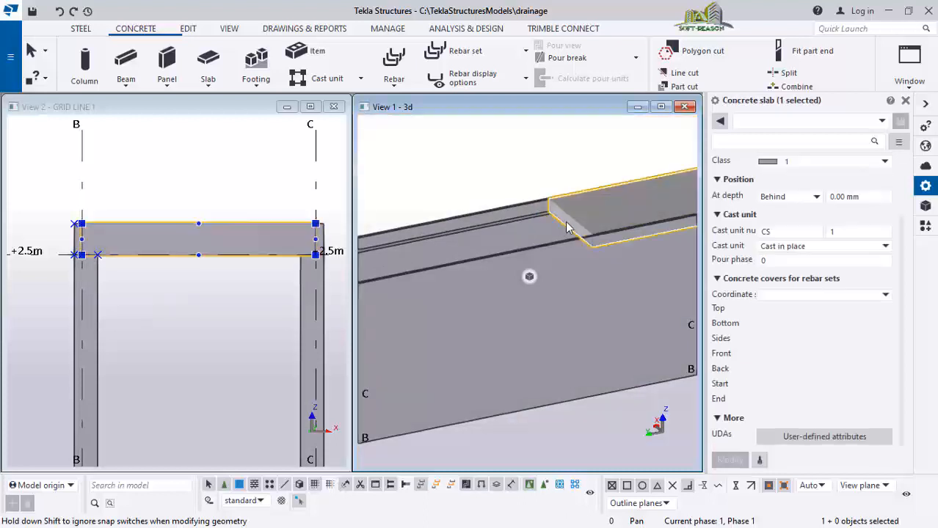
pyautogui.keyDown('ctrl'); pyautogui.moveTo(522, 242); pyautogui.dragTo(593, 247, button='middle'); pyautogui.keyUp('ctrl')
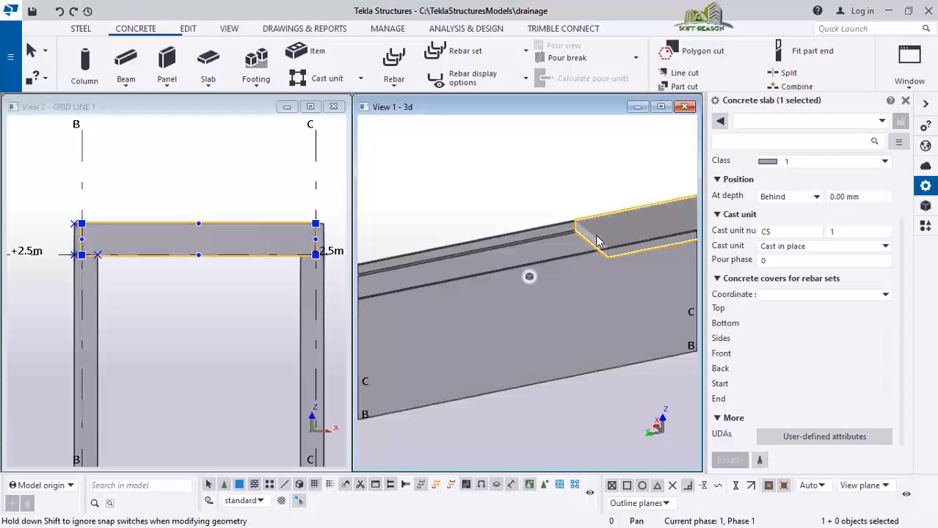
pyautogui.moveTo(544, 241); pyautogui.dragTo(421, 265)
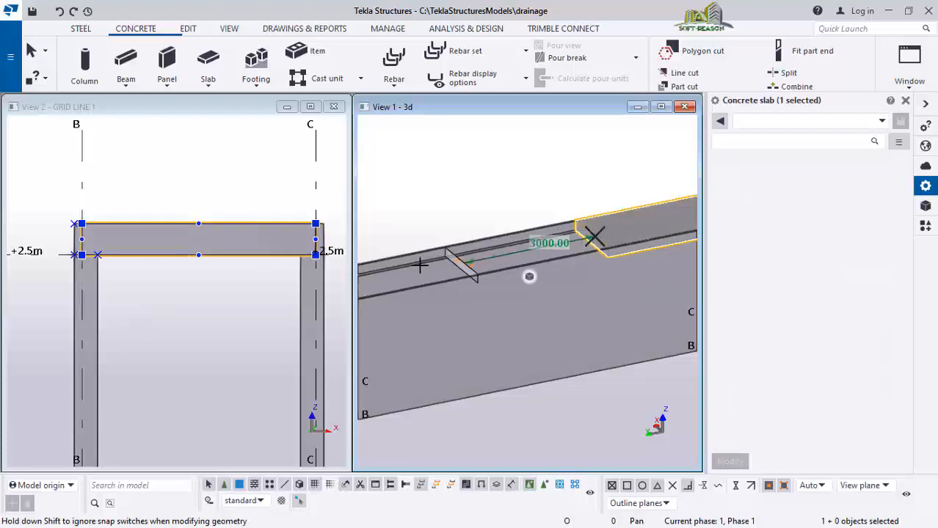
pyautogui.moveTo(338, 279); pyautogui.dragTo(336, 279)
pyautogui.scroll(-4, 607, 247)
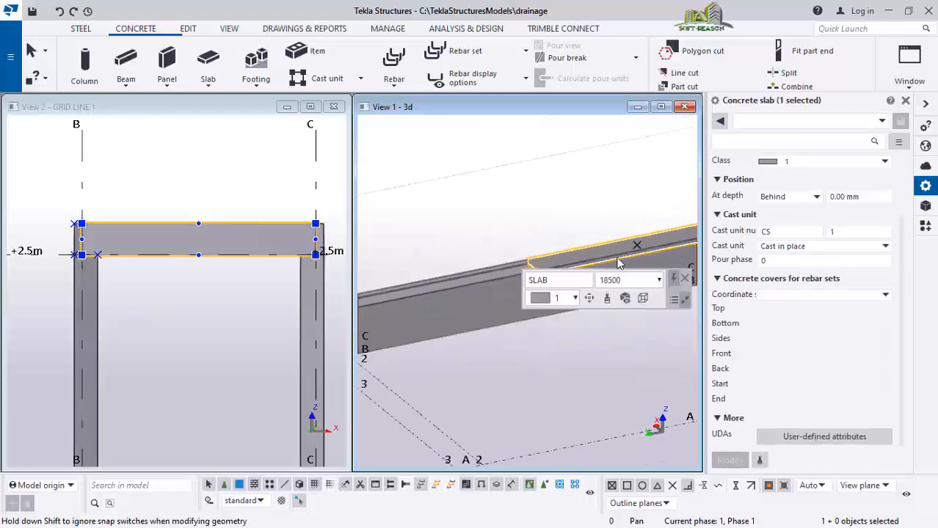
# Step: Extend the top slab's end face to the far ends of both walls at grid line 2
pyautogui.scroll(2, 369, 317)
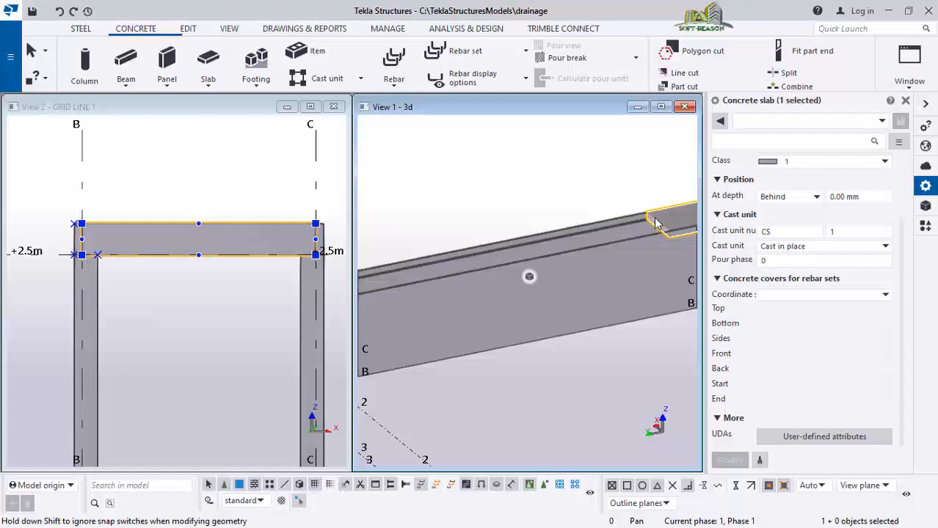
pyautogui.moveTo(385, 269); pyautogui.dragTo(361, 272)
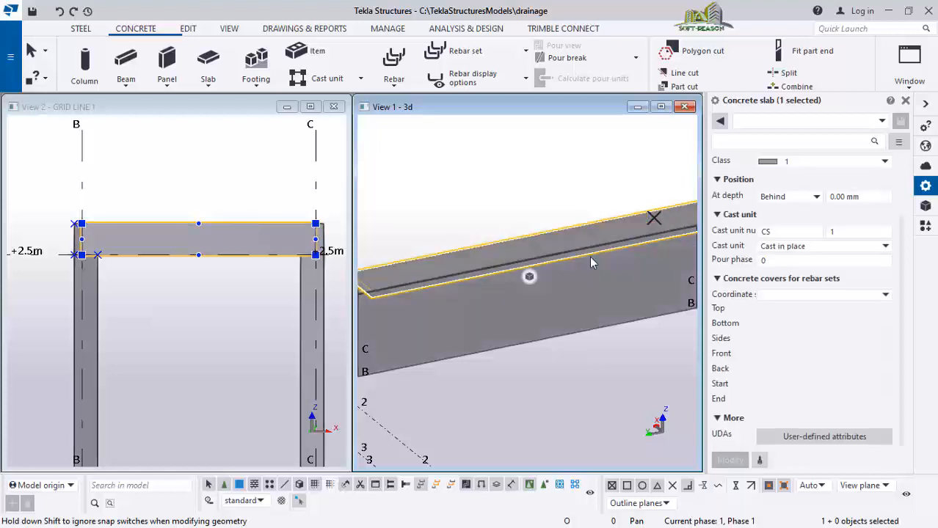
pyautogui.scroll(-1, 615, 261)
pyautogui.scroll(-1, 652, 262)
pyautogui.scroll(1, 435, 294)
pyautogui.scroll(3, 459, 280)
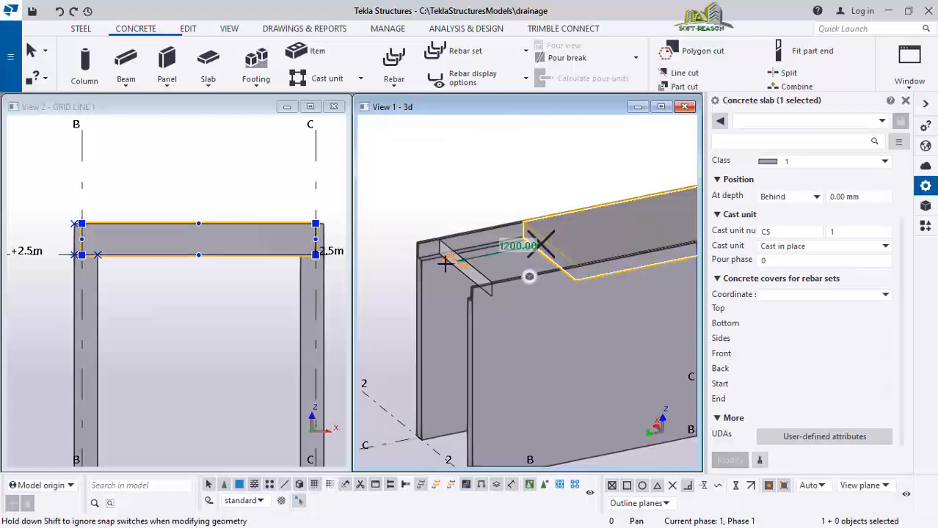
pyautogui.moveTo(445, 264); pyautogui.dragTo(434, 267)
pyautogui.scroll(-2, 376, 298)
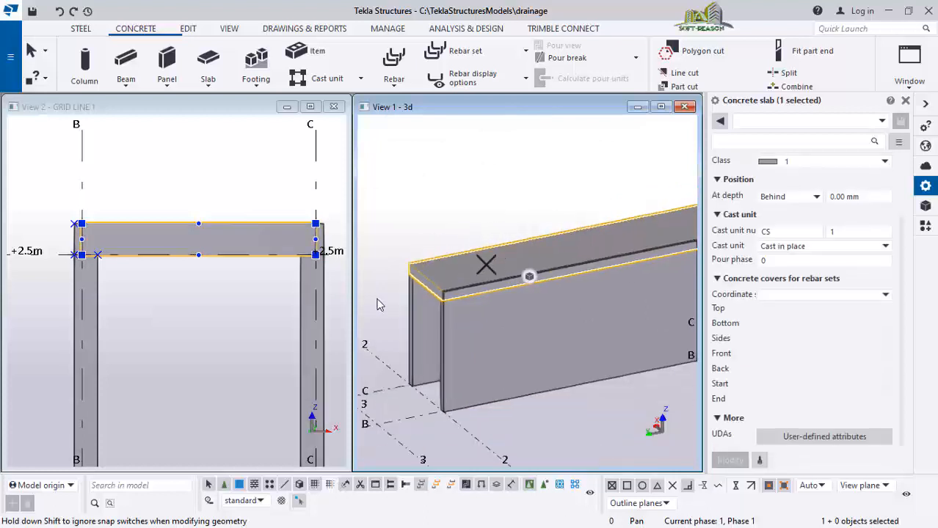
# Step: Examine the full length of the covered walls and their open end at grid line 1 in the 3D view
pyautogui.scroll(-5, 377, 304)
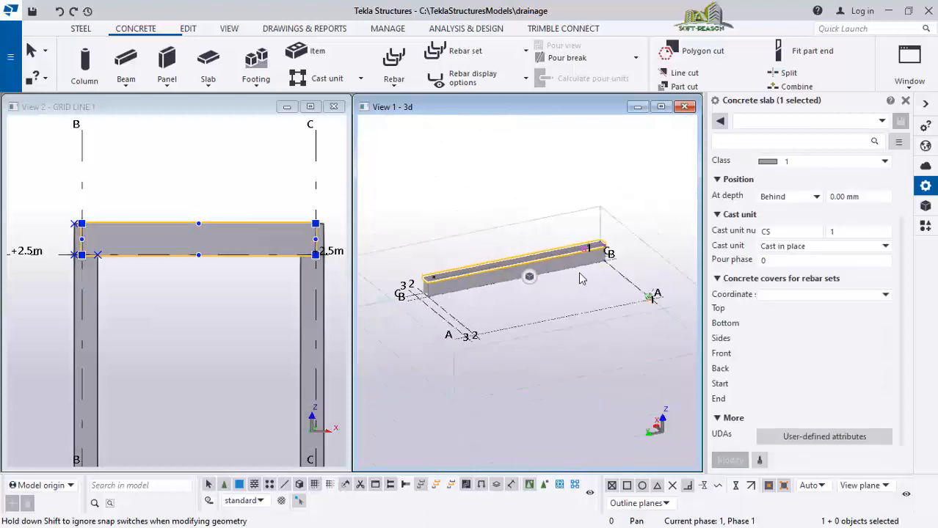
pyautogui.scroll(2, 594, 279)
pyautogui.scroll(-2, 635, 261)
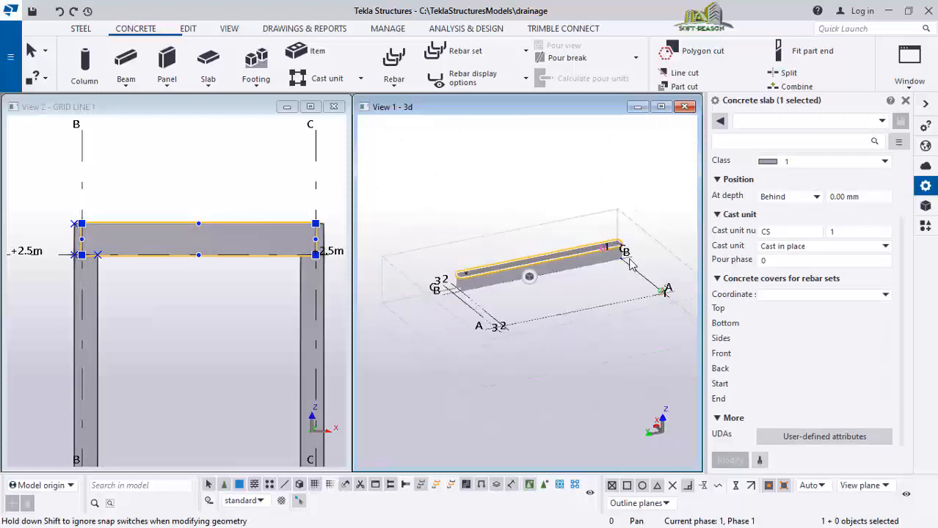
pyautogui.keyDown('ctrl'); pyautogui.moveTo(635, 247); pyautogui.dragTo(440, 315, button='middle'); pyautogui.keyUp('ctrl')
pyautogui.scroll(5, 609, 229)
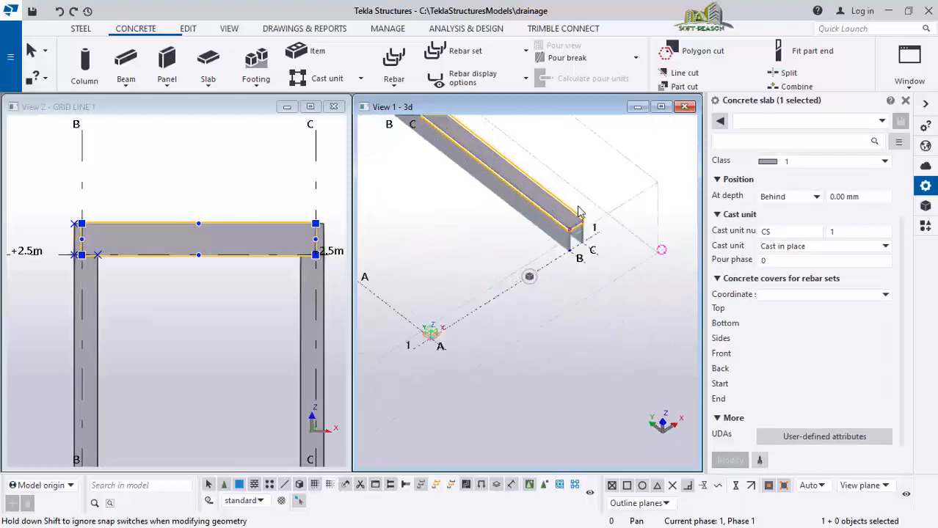
pyautogui.keyDown('ctrl'); pyautogui.moveTo(584, 234); pyautogui.dragTo(505, 323, button='middle'); pyautogui.keyUp('ctrl')
pyautogui.scroll(-2, 504, 323)
pyautogui.keyDown('ctrl'); pyautogui.moveTo(565, 319); pyautogui.dragTo(529, 301, button='middle'); pyautogui.keyUp('ctrl')
pyautogui.click(603, 297)
pyautogui.scroll(3, 569, 311)
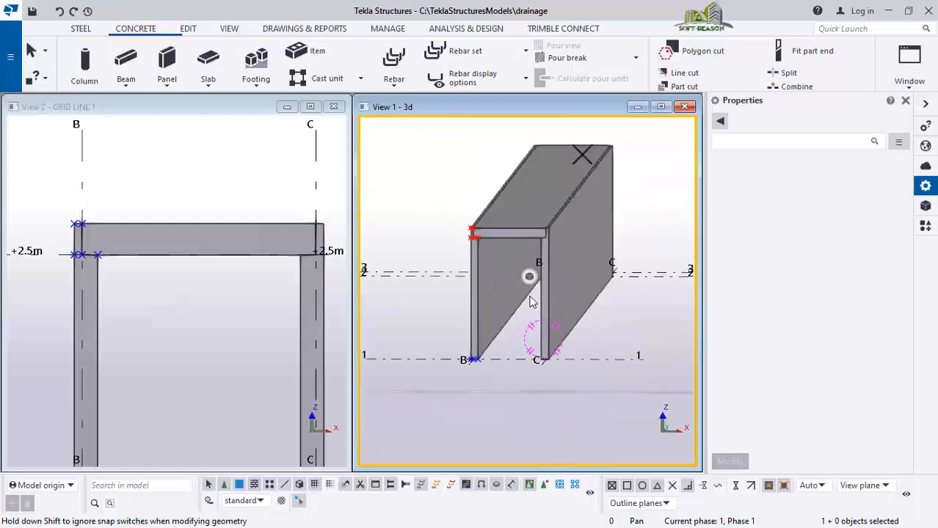
pyautogui.scroll(1, 544, 202)
pyautogui.scroll(2, 497, 246)
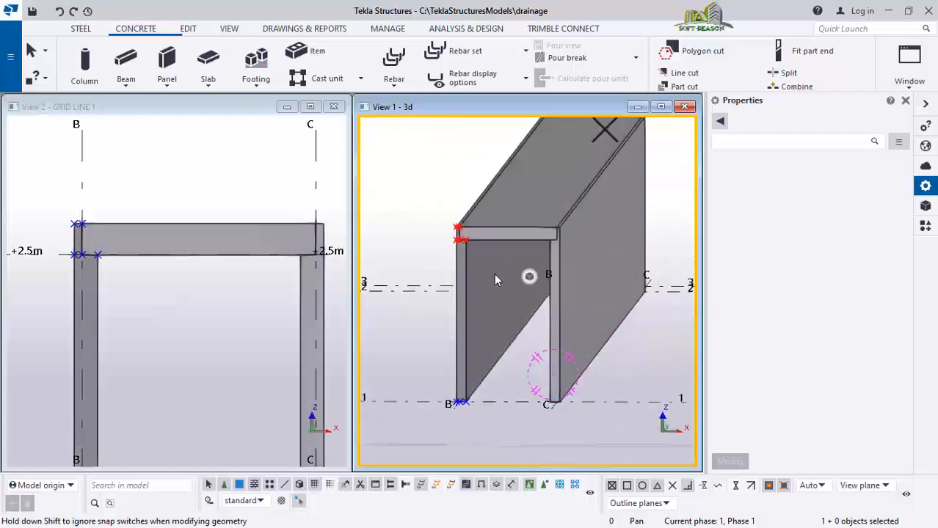
pyautogui.scroll(1, 505, 229)
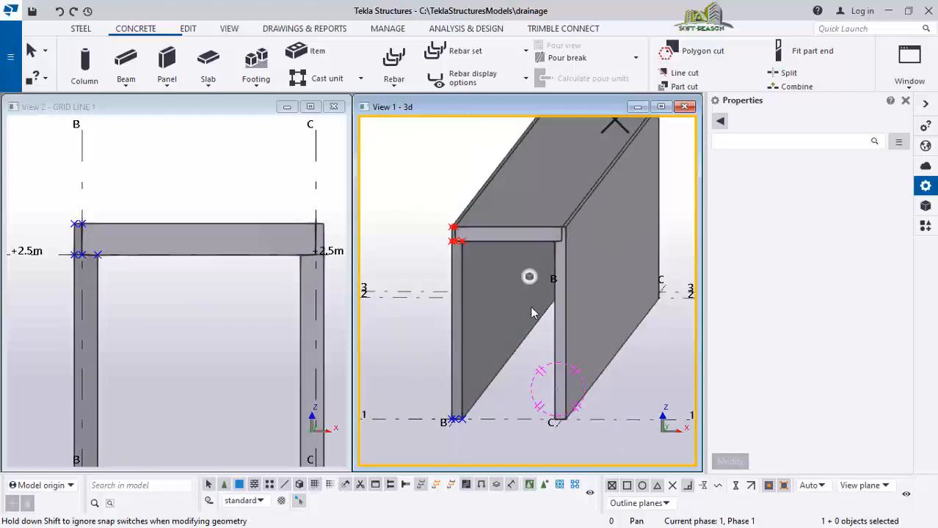
# Step: Make one linear copy of the top slab with dX 0, dY 0 and dZ -2600 mm for the structure's bottom
pyautogui.click(518, 229)
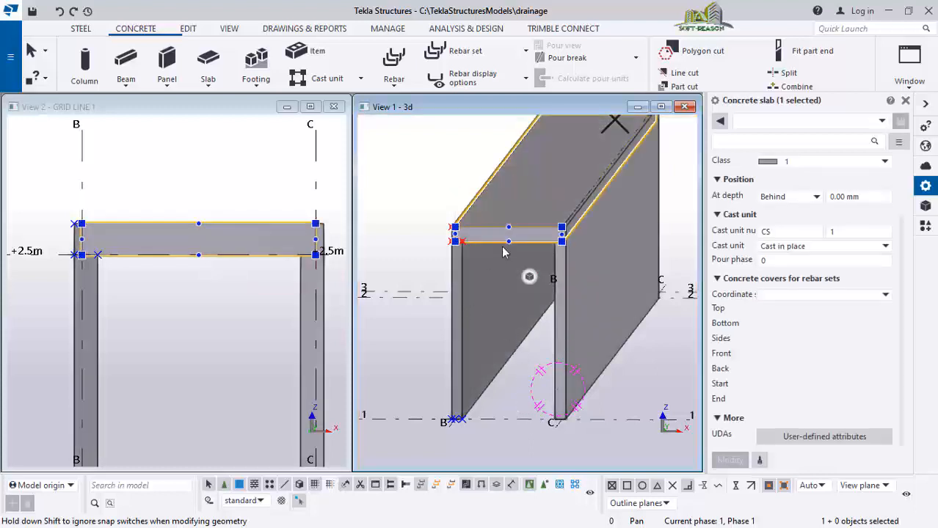
pyautogui.scroll(1, 502, 252)
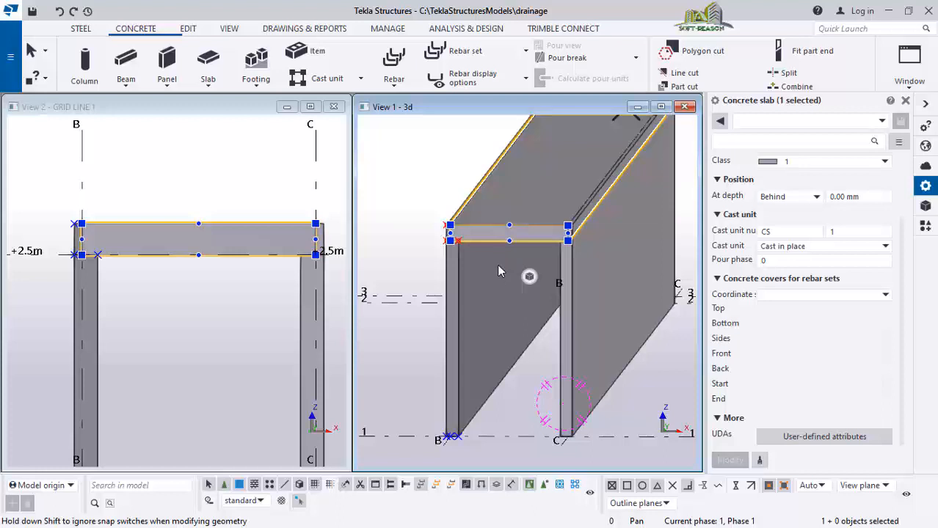
pyautogui.moveTo(493, 231)
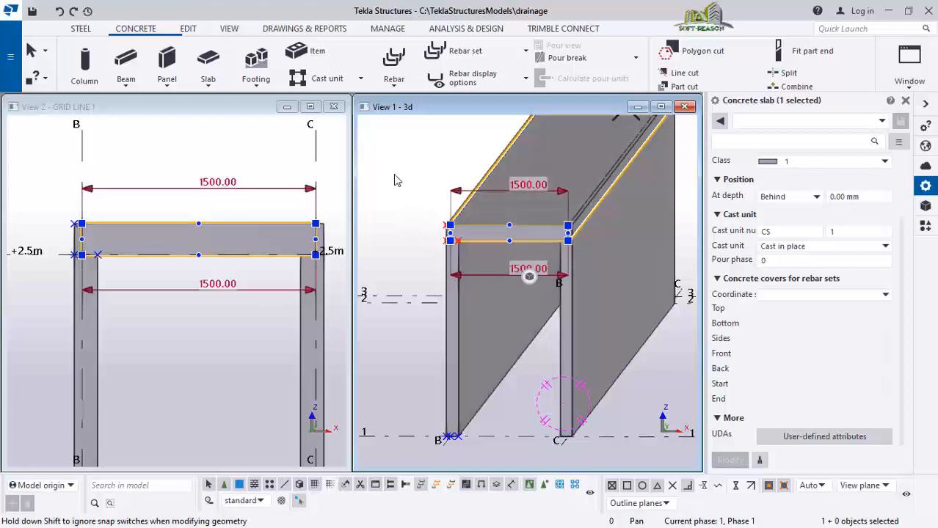
pyautogui.rightClick(394, 180)
pyautogui.moveTo(543, 187)
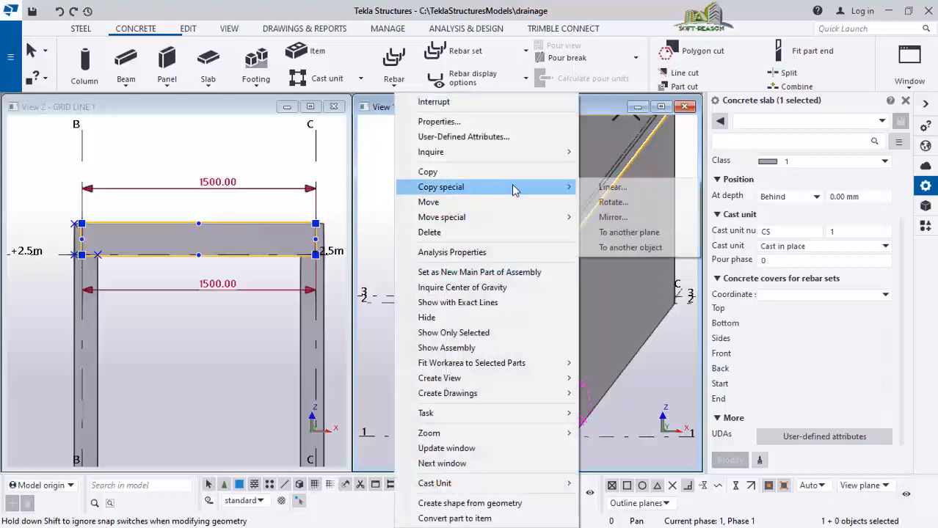
pyautogui.click(622, 193)
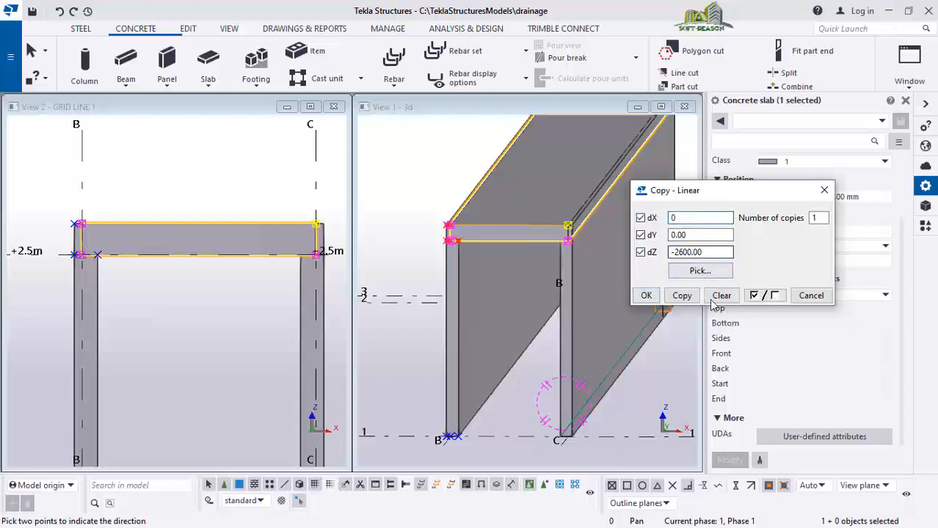
pyautogui.click(686, 298)
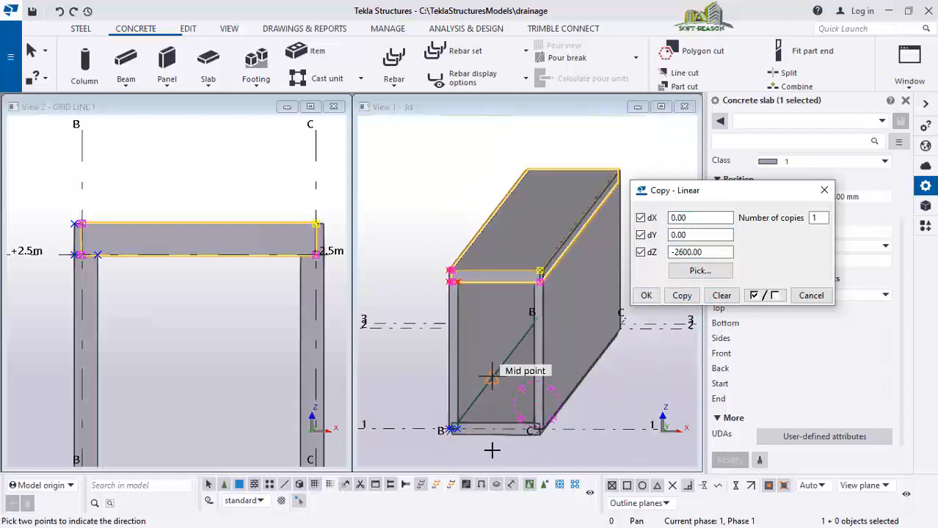
pyautogui.scroll(4, 499, 439)
pyautogui.scroll(1, 526, 420)
pyautogui.scroll(-1, 554, 305)
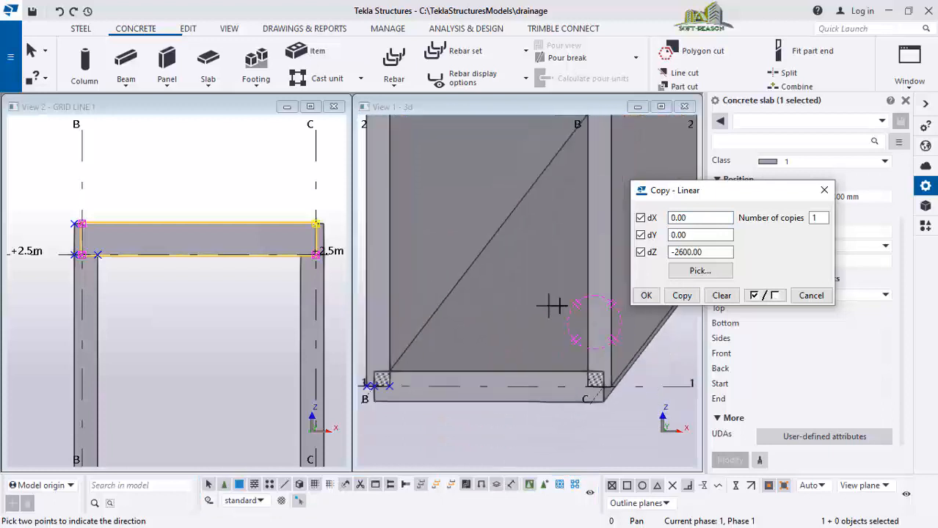
# Step: Close the linear copy and move the copied bottom slab down so its top face meets the undersides of the walls
pyautogui.press('Escape')
pyautogui.scroll(1, 527, 425)
pyautogui.scroll(-1, 522, 269)
pyautogui.scroll(2, 455, 367)
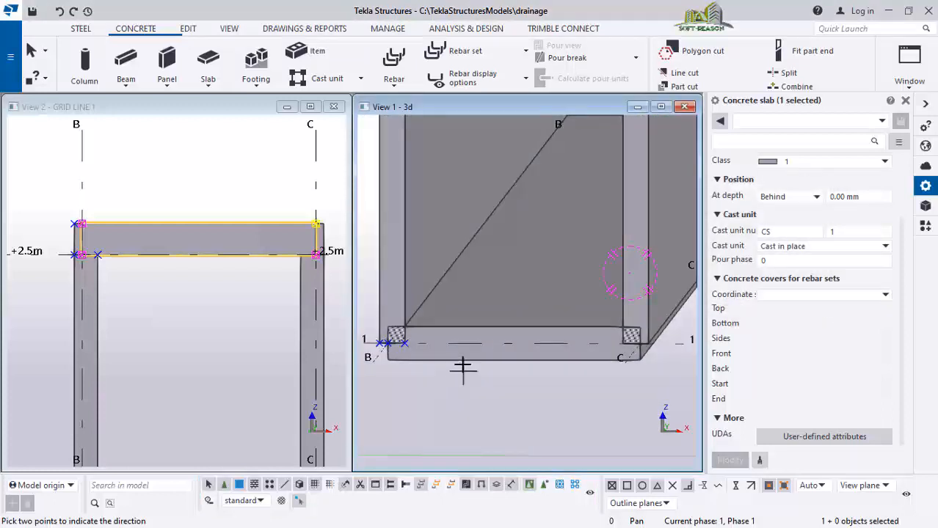
pyautogui.click(455, 360)
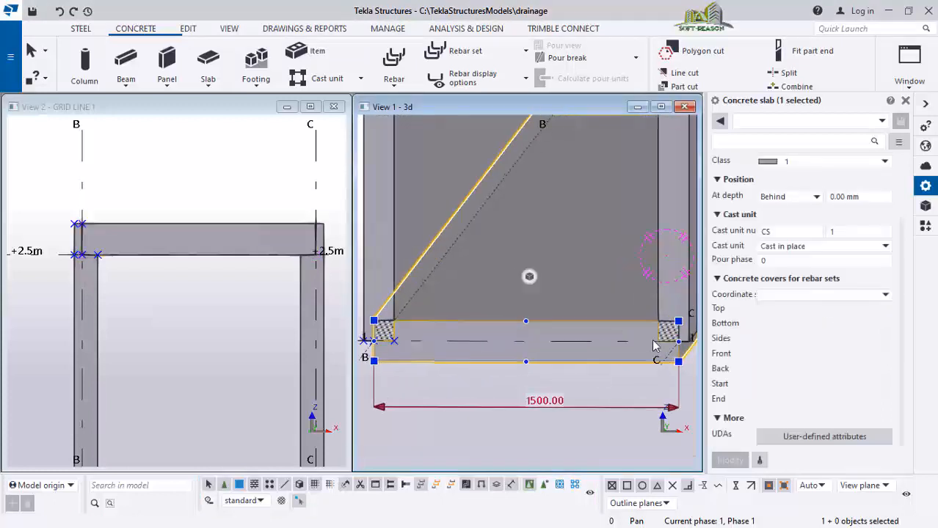
pyautogui.scroll(2, 629, 370)
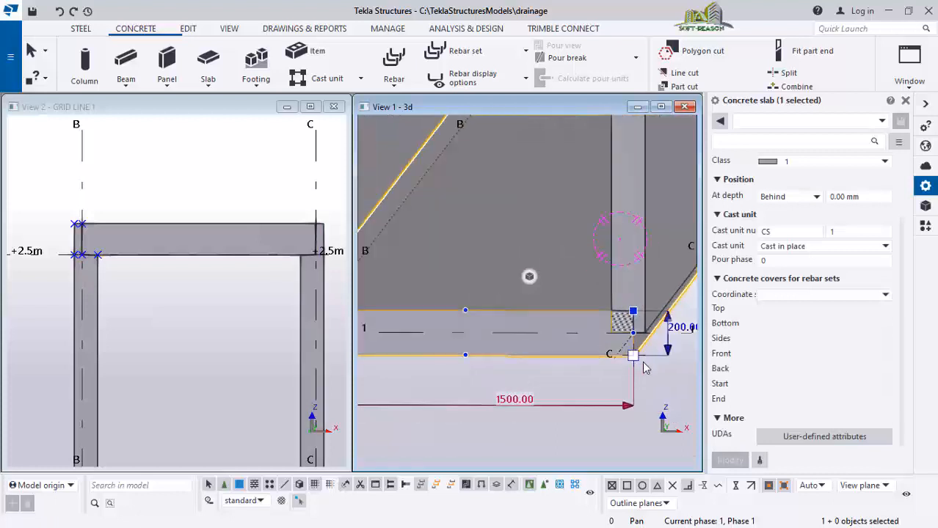
pyautogui.rightClick(624, 364)
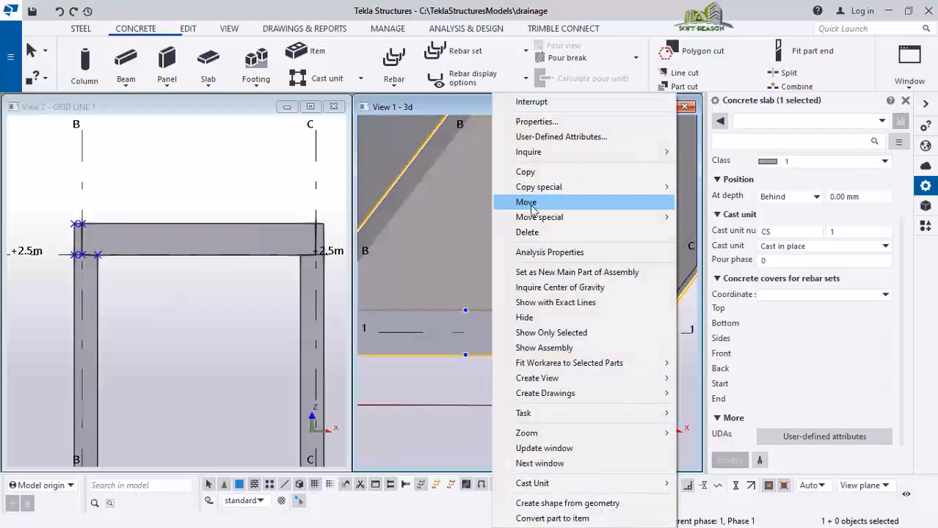
pyautogui.click(526, 201)
pyautogui.scroll(2, 644, 381)
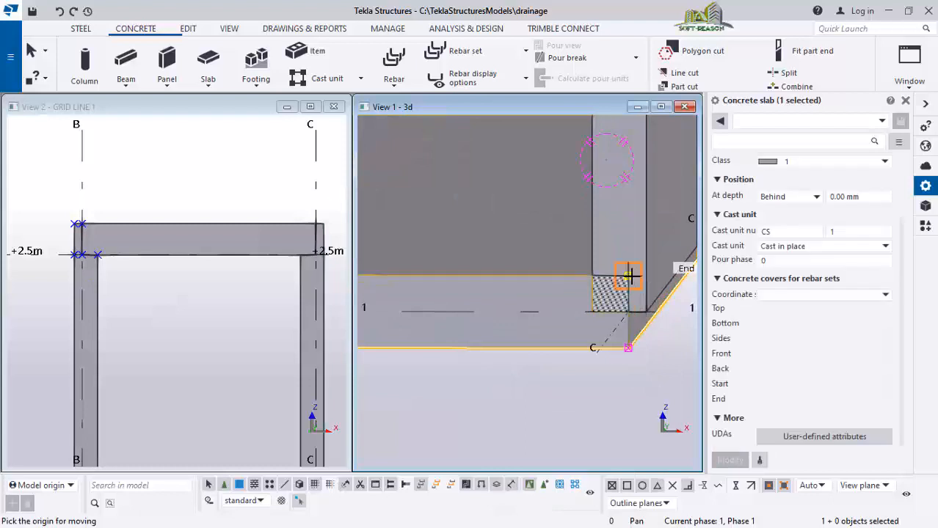
pyautogui.click(629, 312)
pyautogui.scroll(-5, 589, 327)
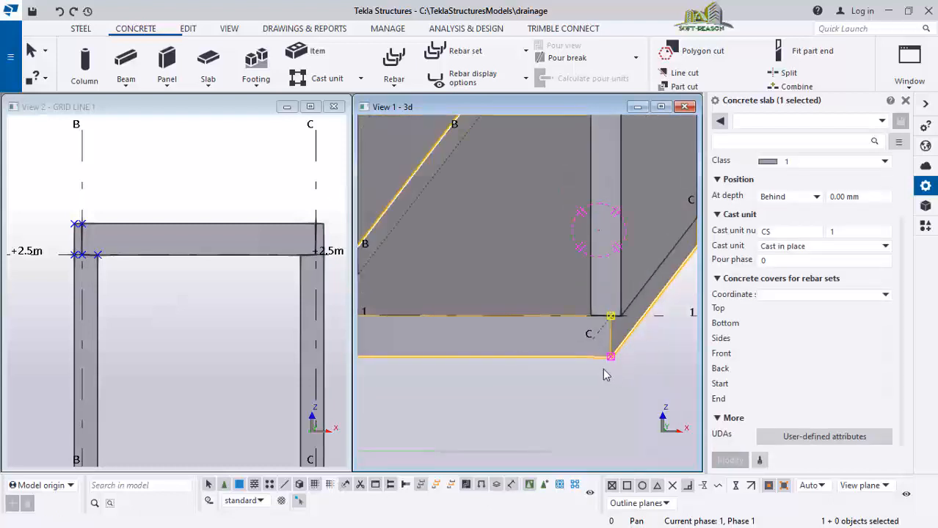
pyautogui.scroll(1, 547, 343)
pyautogui.click(456, 383)
# Step: Extend the bottom slab's side face near grid line B outward by 50 mm, flush with the wall's outer face
pyautogui.scroll(3, 424, 346)
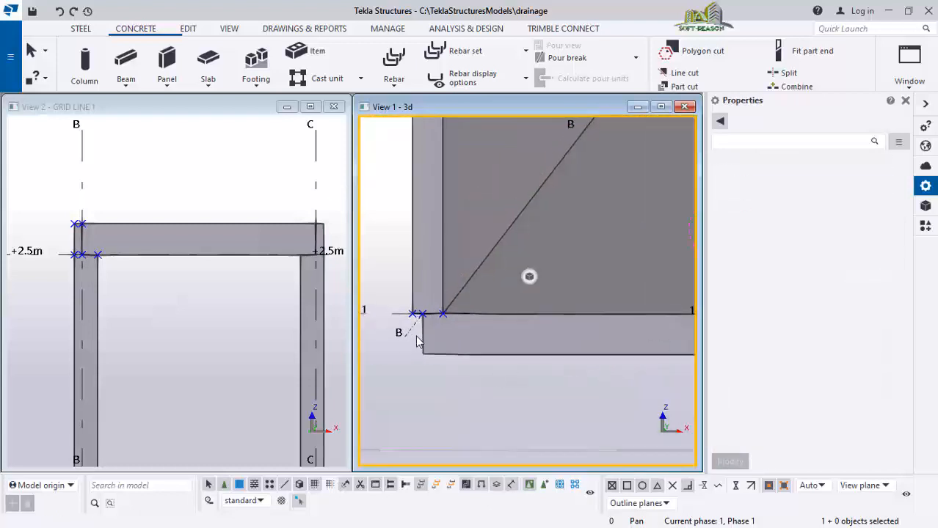
pyautogui.moveTo(435, 335); pyautogui.dragTo(462, 329, button='middle')
pyautogui.click(495, 343)
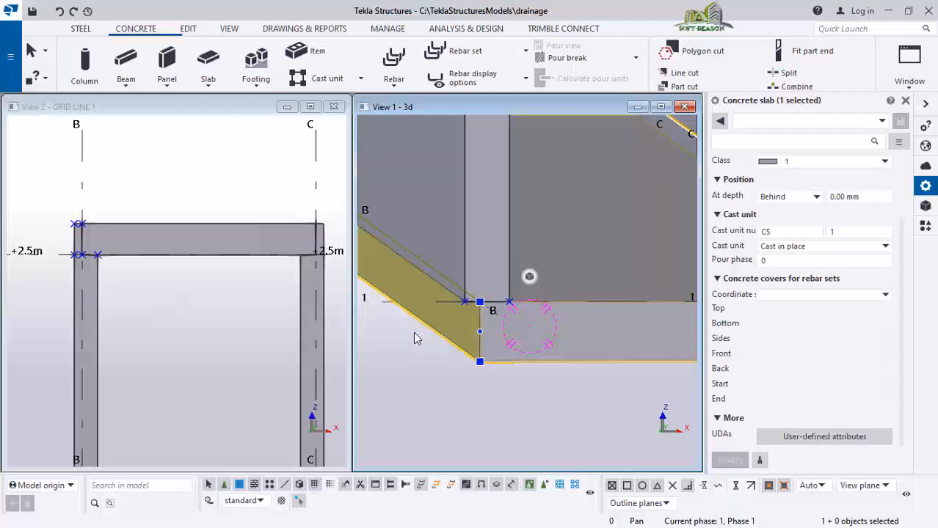
pyautogui.keyDown('ctrl'); pyautogui.moveTo(390, 341); pyautogui.dragTo(545, 438, button='middle'); pyautogui.keyUp('ctrl')
pyautogui.click(451, 377)
pyautogui.click(460, 329)
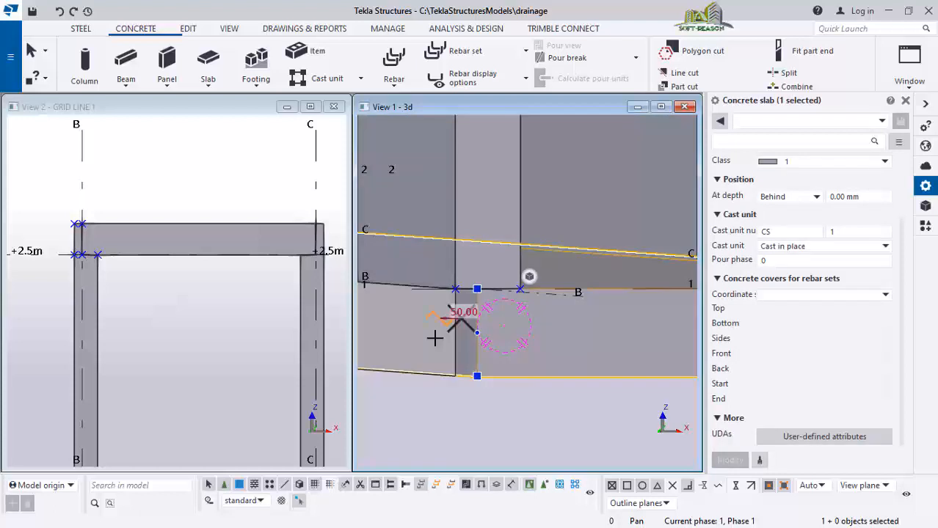
pyautogui.moveTo(434, 338); pyautogui.dragTo(430, 337)
pyautogui.scroll(1, 470, 306)
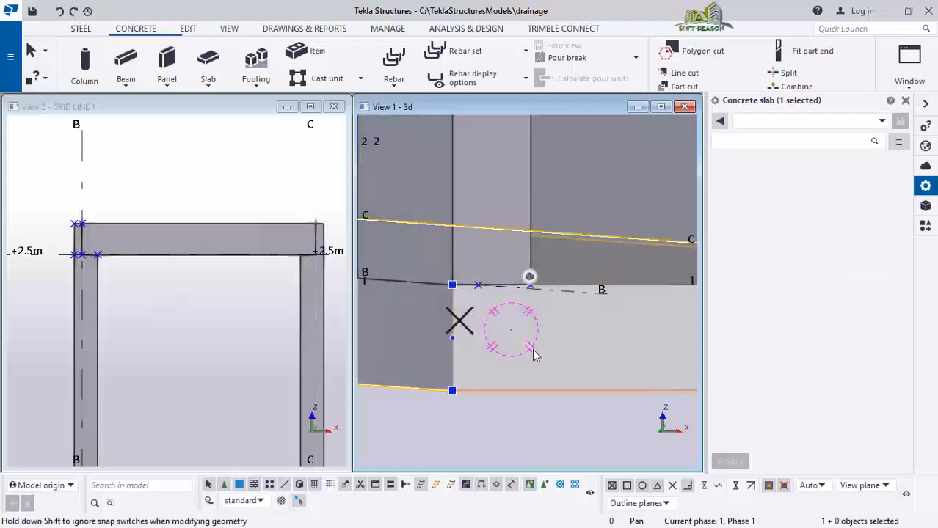
pyautogui.keyDown('ctrl'); pyautogui.moveTo(533, 355); pyautogui.dragTo(515, 352, button='middle'); pyautogui.keyUp('ctrl')
pyautogui.keyDown('ctrl'); pyautogui.moveTo(496, 275); pyautogui.dragTo(463, 280, button='middle'); pyautogui.keyUp('ctrl')
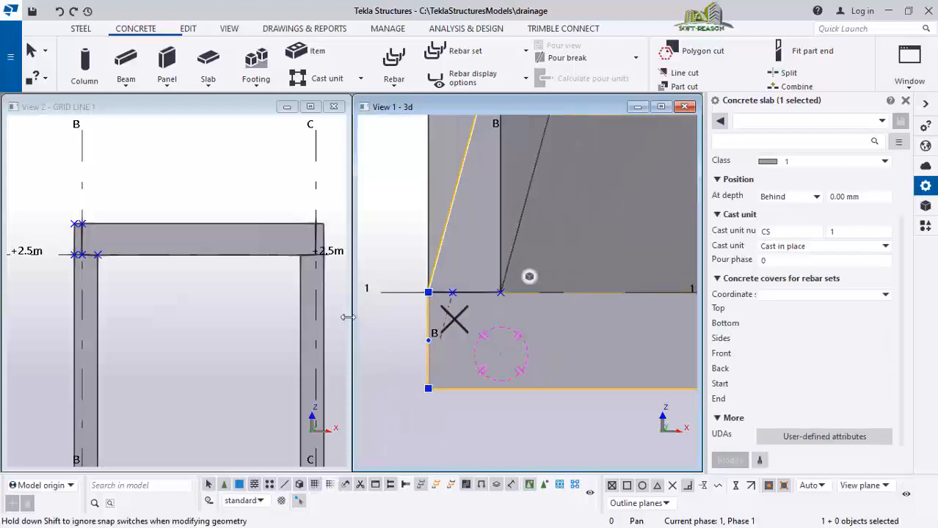
# Step: Extend the bottom slab's side face near grid line C outward, flush with that wall's outer face
pyautogui.scroll(-2, 338, 317)
pyautogui.scroll(-4, 424, 343)
pyautogui.click(401, 355)
pyautogui.keyDown('ctrl'); pyautogui.moveTo(399, 352); pyautogui.dragTo(571, 352, button='middle'); pyautogui.keyUp('ctrl')
pyautogui.click(574, 346)
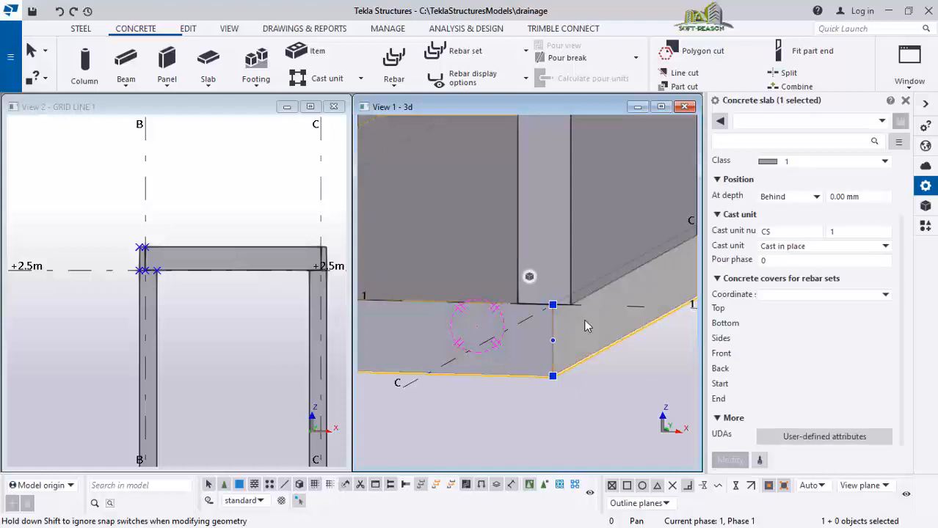
pyautogui.moveTo(599, 326); pyautogui.dragTo(600, 325)
# Step: Examine the drainage box in 3D from several angles to check how the slabs and walls fit together
pyautogui.scroll(-5, 532, 400)
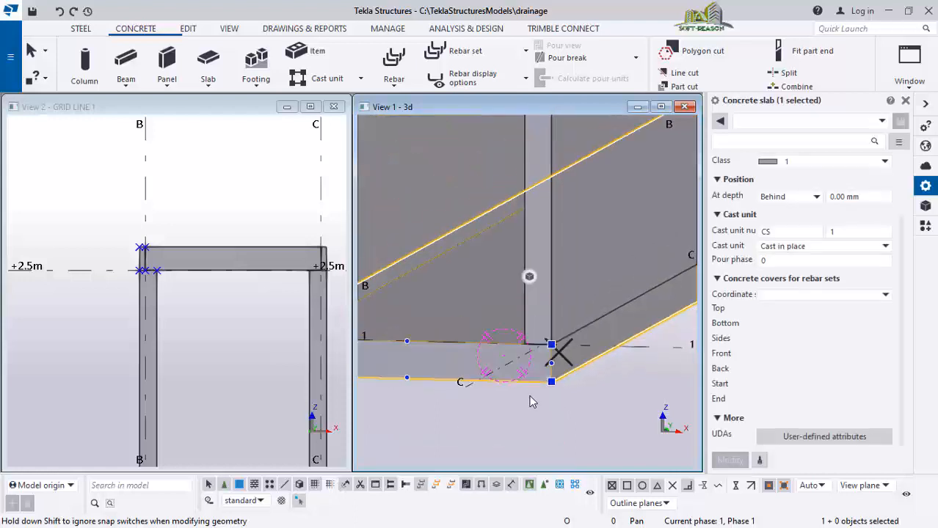
pyautogui.keyDown('ctrl'); pyautogui.moveTo(474, 386); pyautogui.dragTo(496, 273, button='middle'); pyautogui.keyUp('ctrl')
pyautogui.scroll(4, 506, 275)
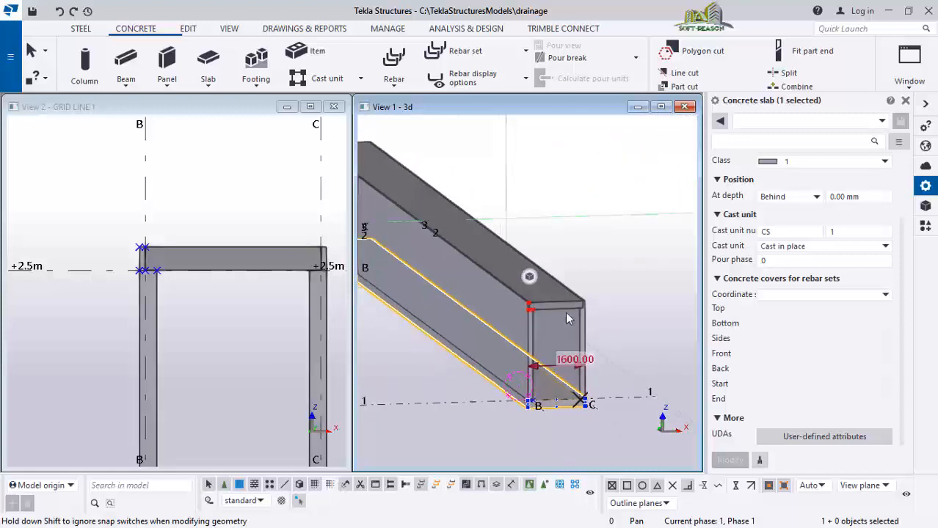
pyautogui.keyDown('ctrl'); pyautogui.moveTo(600, 321); pyautogui.dragTo(493, 384, button='middle'); pyautogui.keyUp('ctrl')
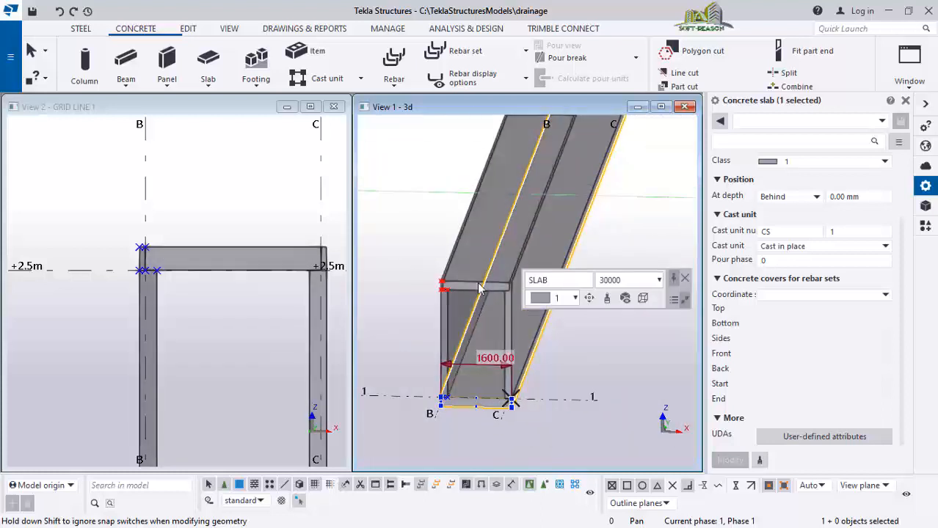
pyautogui.scroll(1, 475, 323)
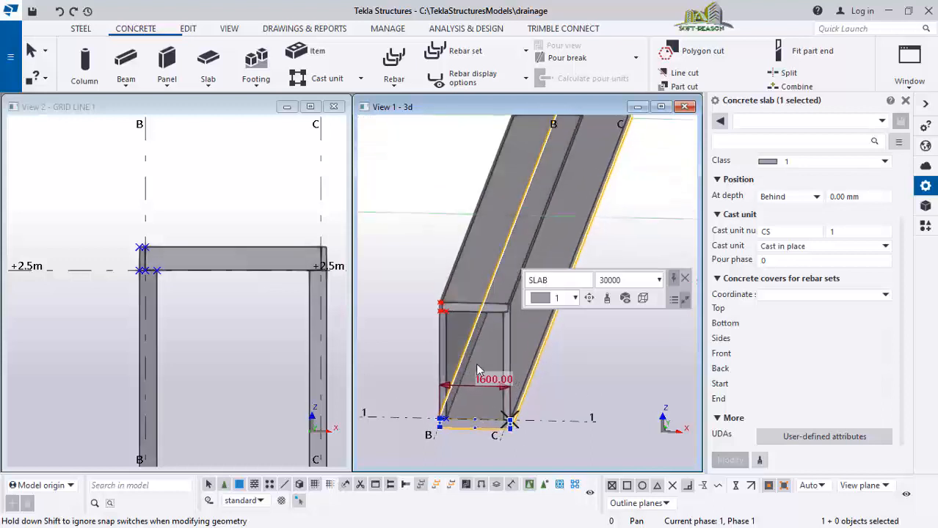
pyautogui.scroll(1, 481, 293)
pyautogui.scroll(-4, 479, 311)
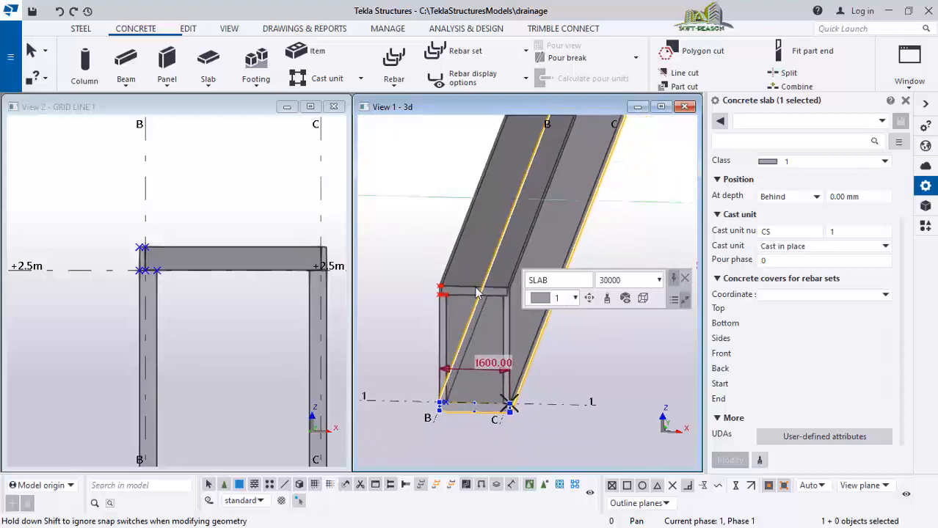
pyautogui.scroll(1, 490, 363)
pyautogui.keyDown('ctrl'); pyautogui.moveTo(478, 370); pyautogui.dragTo(472, 232, button='middle'); pyautogui.keyUp('ctrl')
pyautogui.scroll(4, 465, 259)
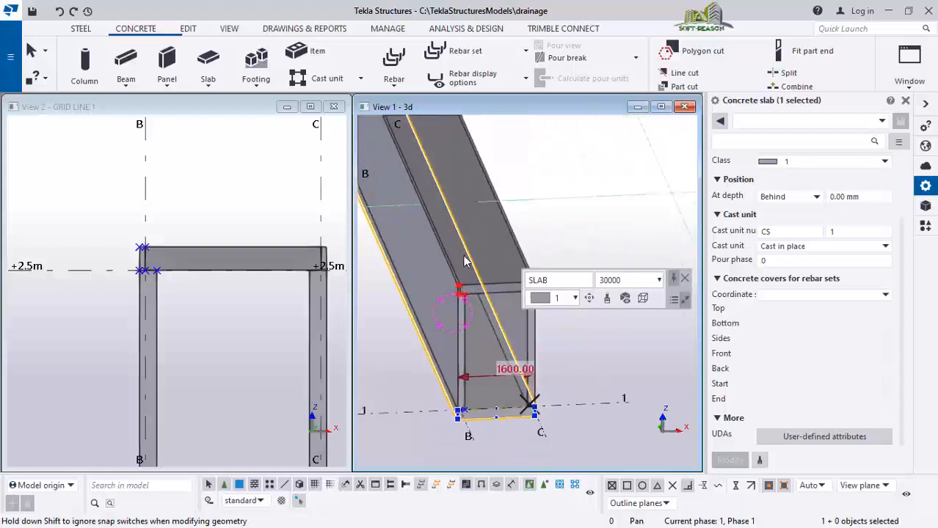
pyautogui.scroll(-5, 433, 314)
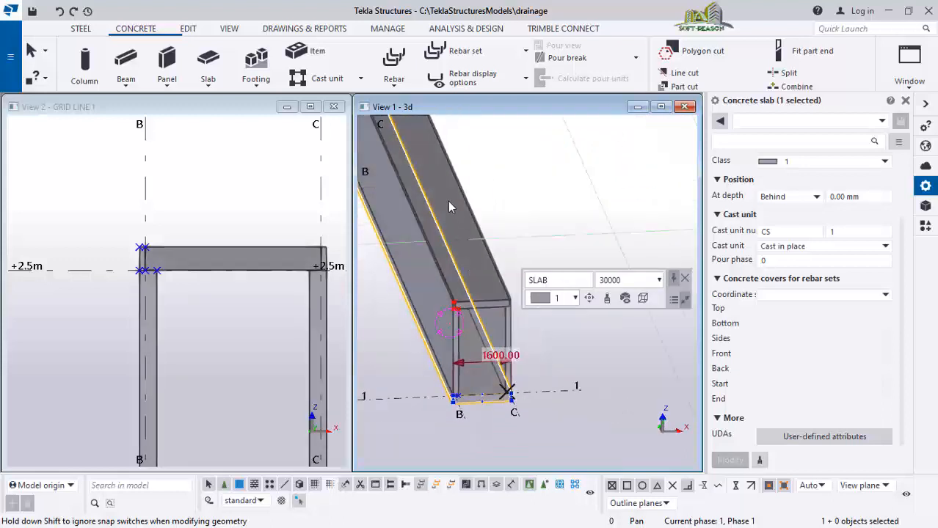
pyautogui.scroll(-2, 449, 207)
pyautogui.scroll(-1, 542, 374)
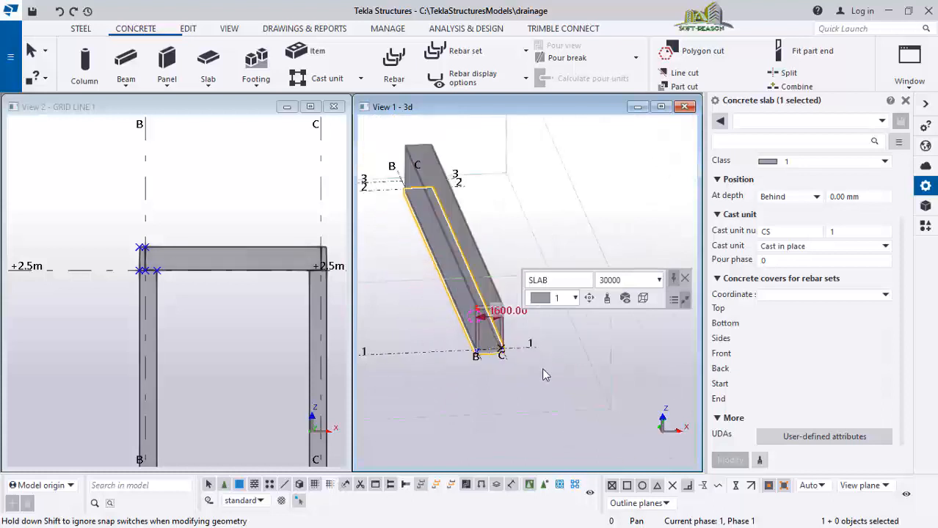
pyautogui.keyDown('ctrl'); pyautogui.moveTo(543, 373); pyautogui.dragTo(592, 307, button='middle'); pyautogui.keyUp('ctrl')
pyautogui.scroll(1, 640, 261)
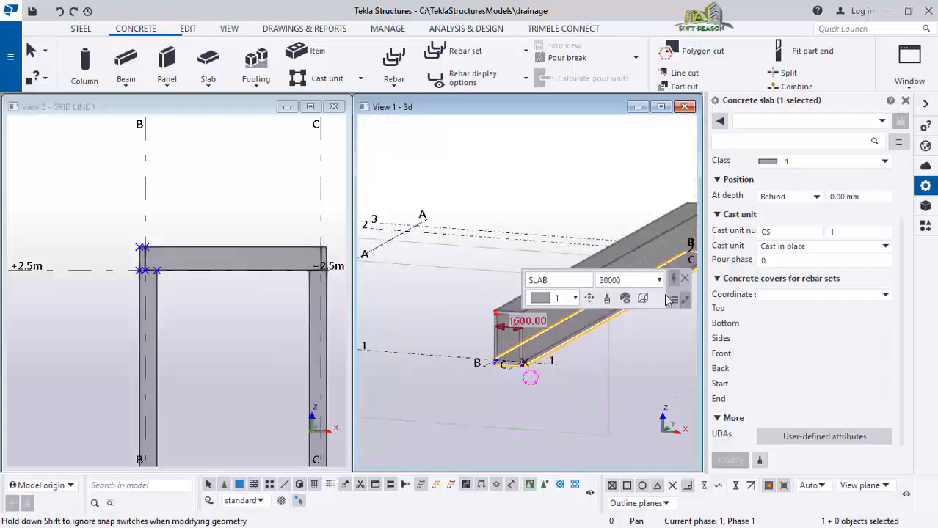
pyautogui.moveTo(679, 290); pyautogui.dragTo(639, 139)
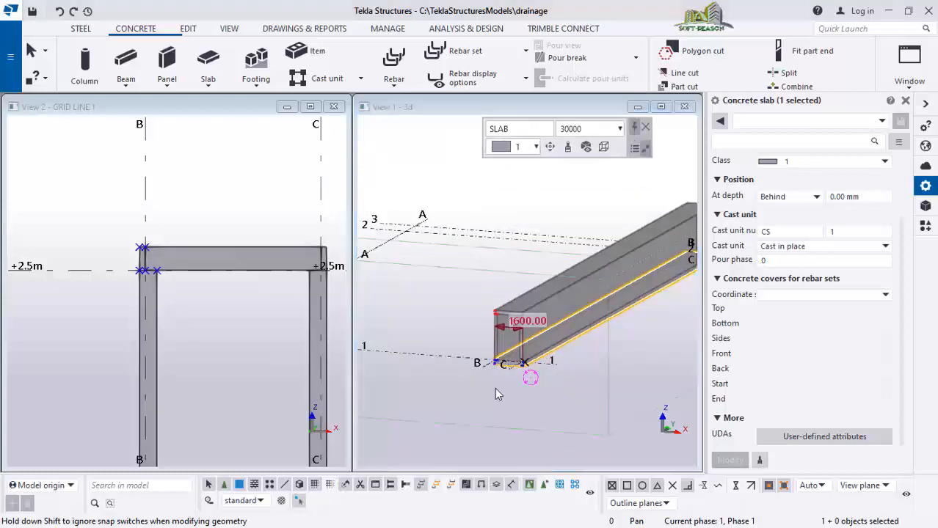
pyautogui.scroll(-3, 494, 388)
pyautogui.scroll(2, 595, 258)
pyautogui.scroll(4, 444, 356)
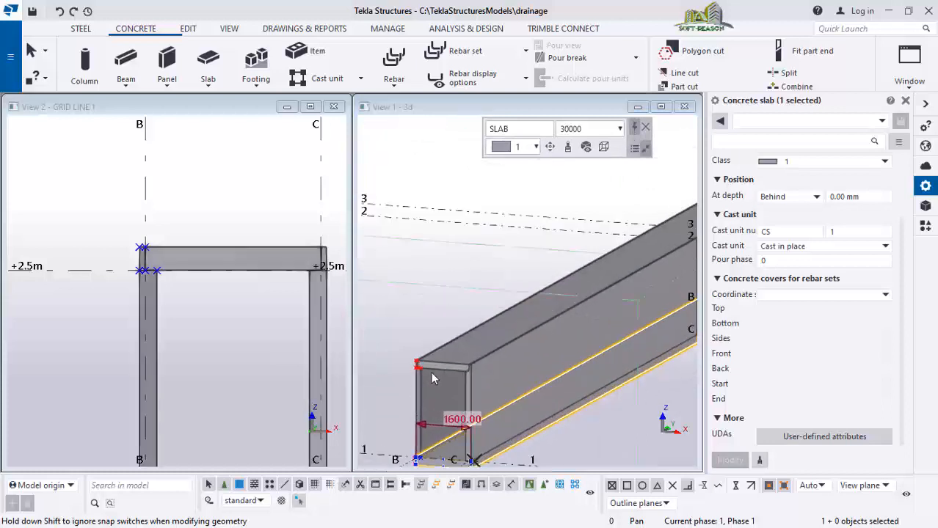
pyautogui.scroll(-2, 437, 361)
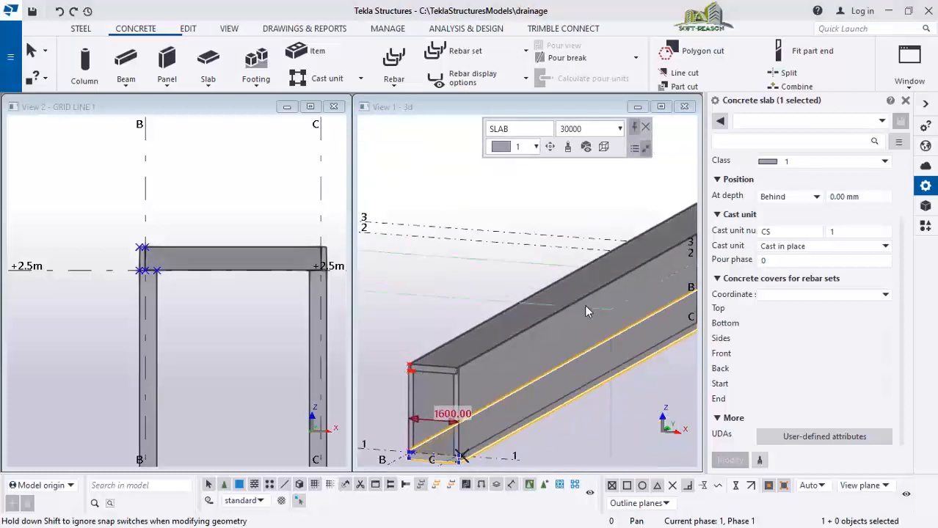
pyautogui.moveTo(512, 329)
pyautogui.keyDown('ctrl'); pyautogui.mouseDown(button='middle')
pyautogui.moveTo(553, 284)
pyautogui.moveTo(597, 278)
pyautogui.mouseUp(button='middle'); pyautogui.keyUp('ctrl')
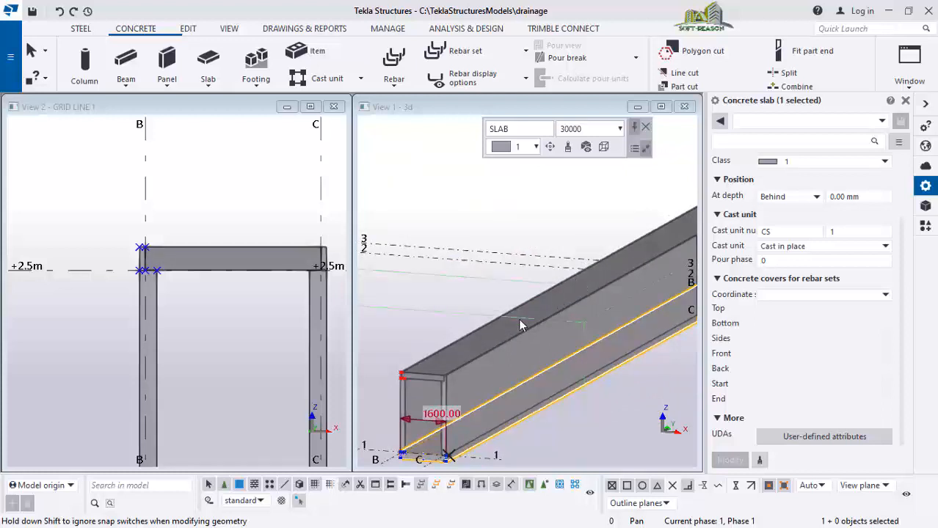
pyautogui.keyDown('ctrl'); pyautogui.moveTo(518, 319); pyautogui.dragTo(518, 303, button='middle'); pyautogui.keyUp('ctrl')
pyautogui.scroll(-1, 252, 153)
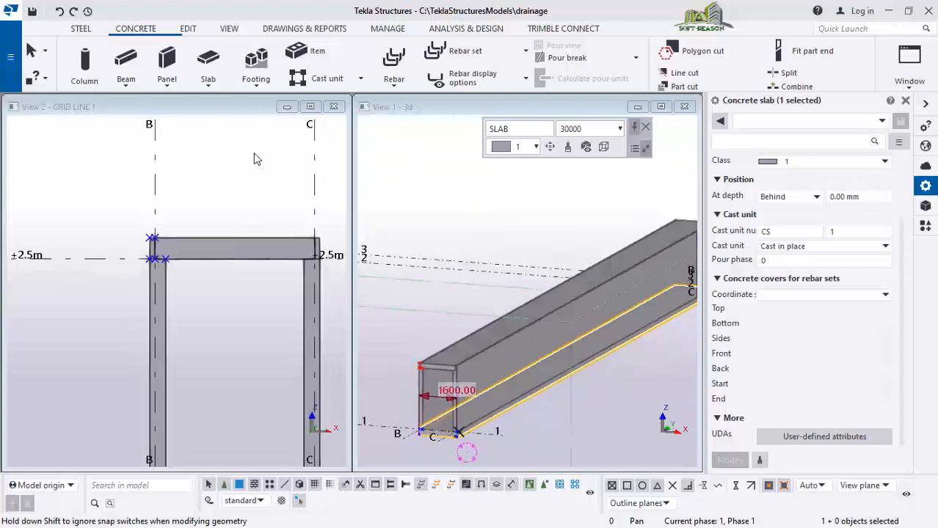
pyautogui.click(254, 205)
pyautogui.scroll(-3, 478, 211)
# Step: Switch the 3D view to plan and delete the reference points near the intersection of grid lines B and 1
pyautogui.click(536, 245)
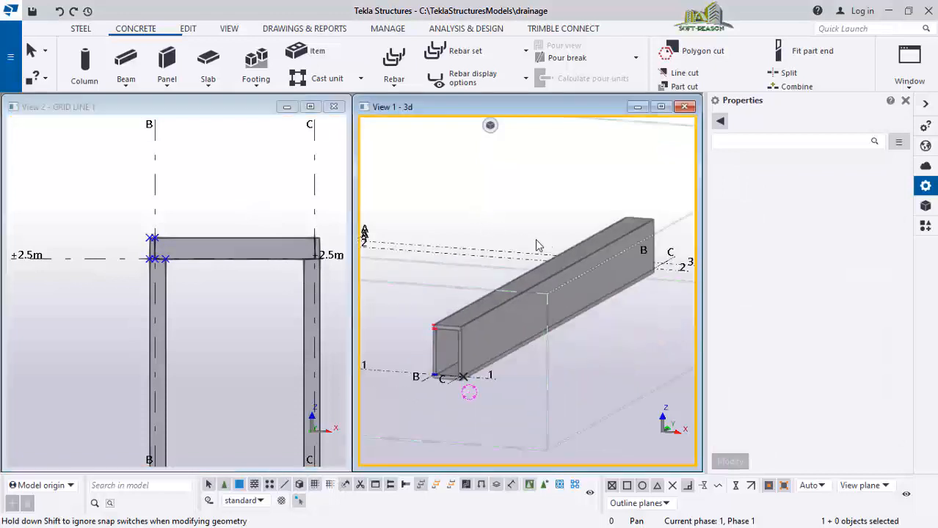
pyautogui.hotkey('ctrl', 'p')
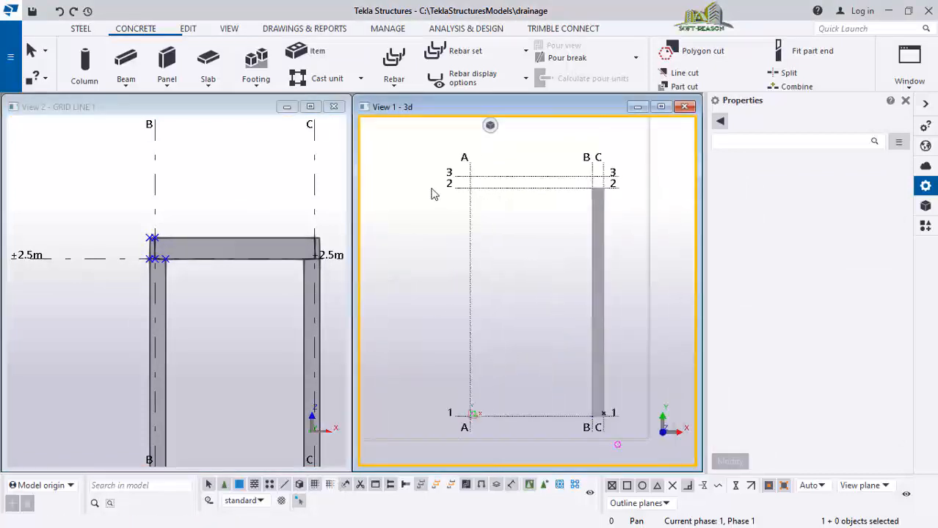
pyautogui.scroll(5, 558, 387)
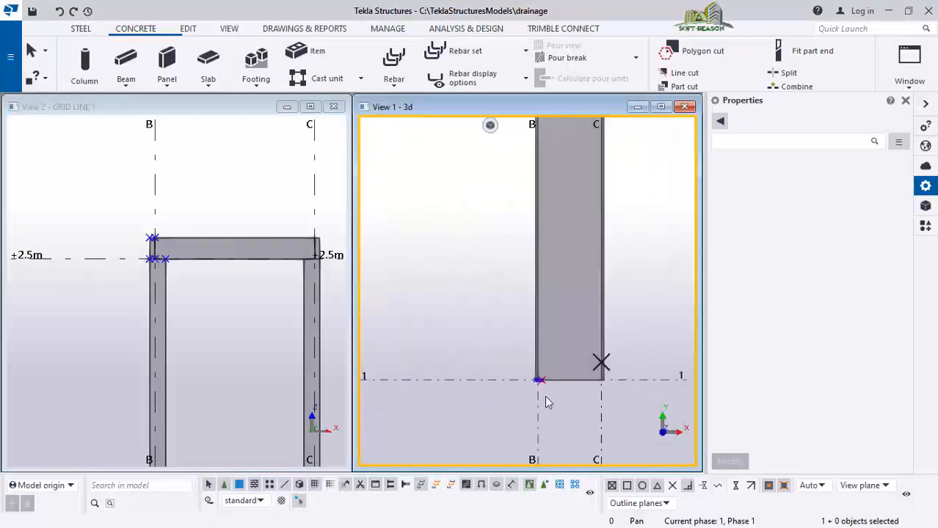
pyautogui.scroll(5, 547, 376)
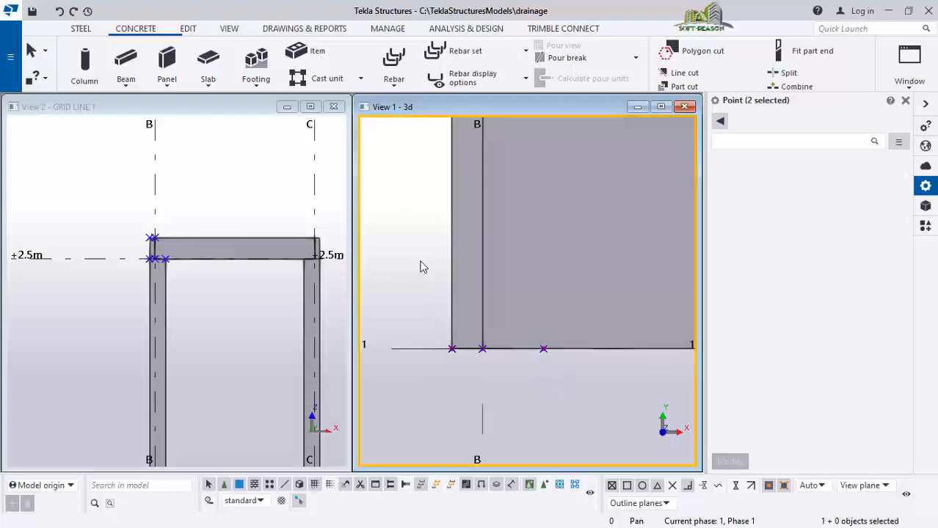
pyautogui.rightClick(410, 243)
pyautogui.click(455, 321)
# Step: Place a reference point at the intersection of grid lines B and 1 in the plan view
pyautogui.scroll(-5, 534, 383)
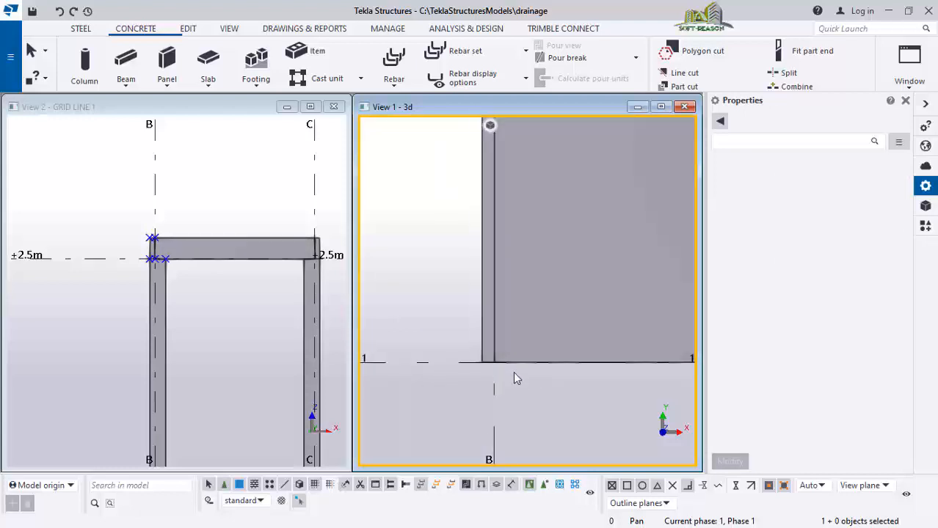
pyautogui.scroll(-1, 470, 375)
pyautogui.scroll(-1, 470, 375)
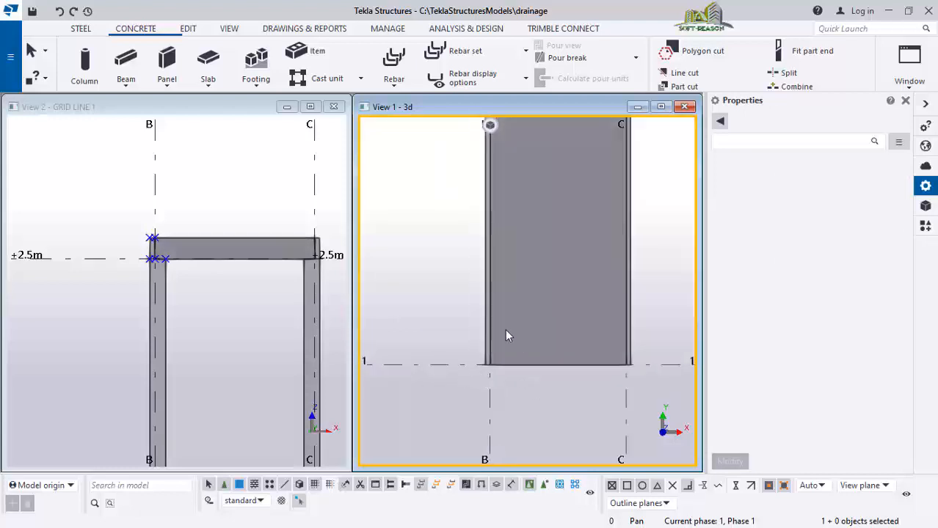
pyautogui.click(188, 29)
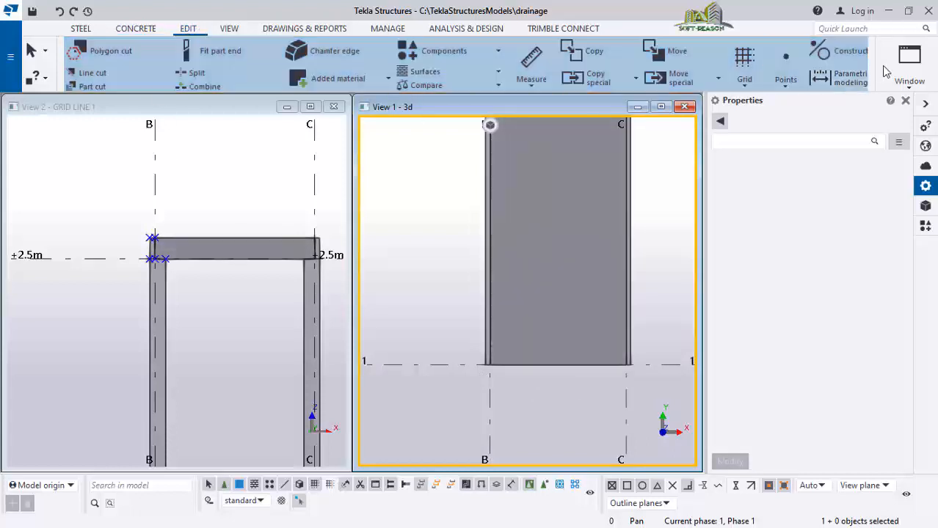
pyautogui.click(785, 68)
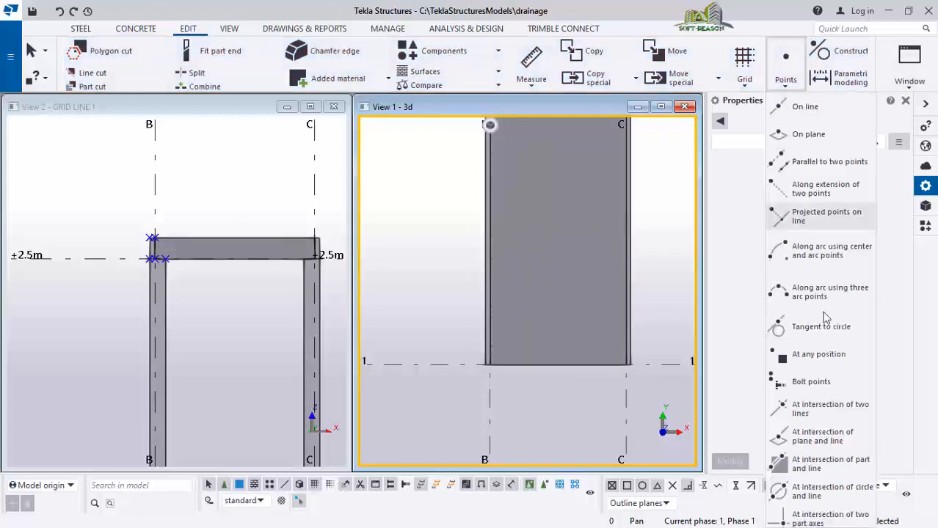
pyautogui.click(814, 360)
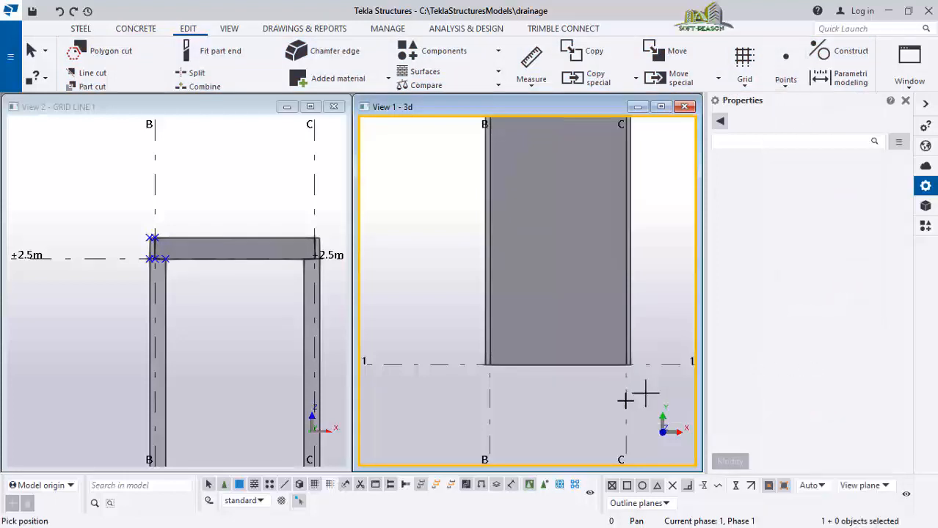
pyautogui.scroll(1, 586, 400)
pyautogui.scroll(1, 473, 395)
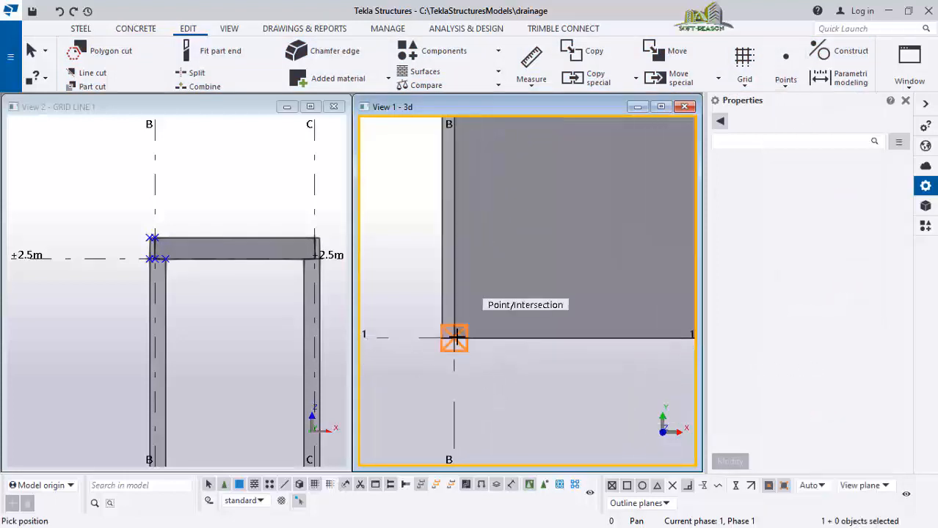
pyautogui.scroll(1, 471, 365)
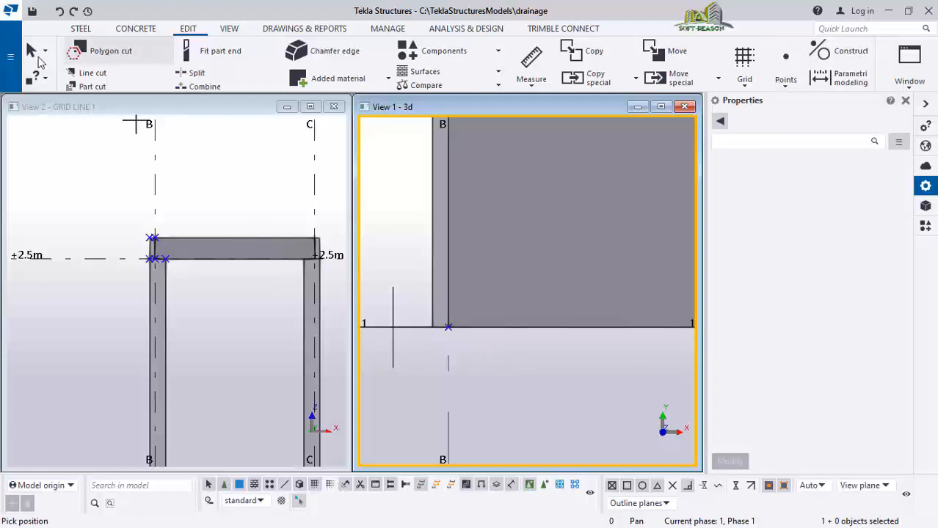
pyautogui.click(454, 340)
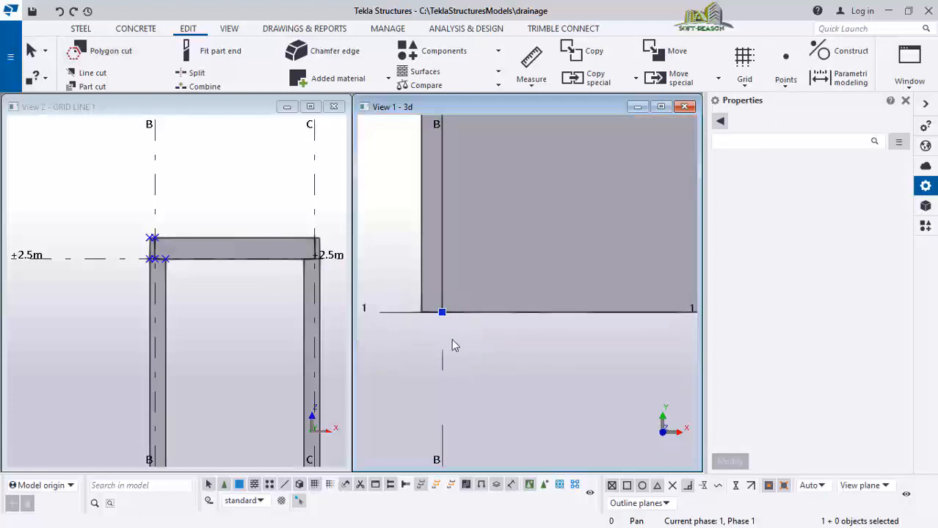
# Step: Copy the reference point at grid intersection B-1 linearly by 50 mm in X, making one copy
pyautogui.rightClick(444, 293)
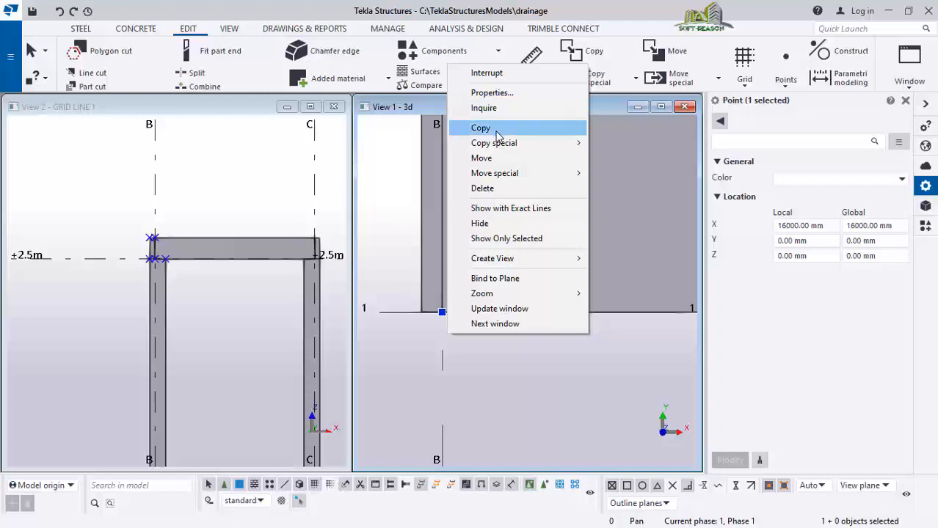
pyautogui.moveTo(505, 150)
pyautogui.click(620, 143)
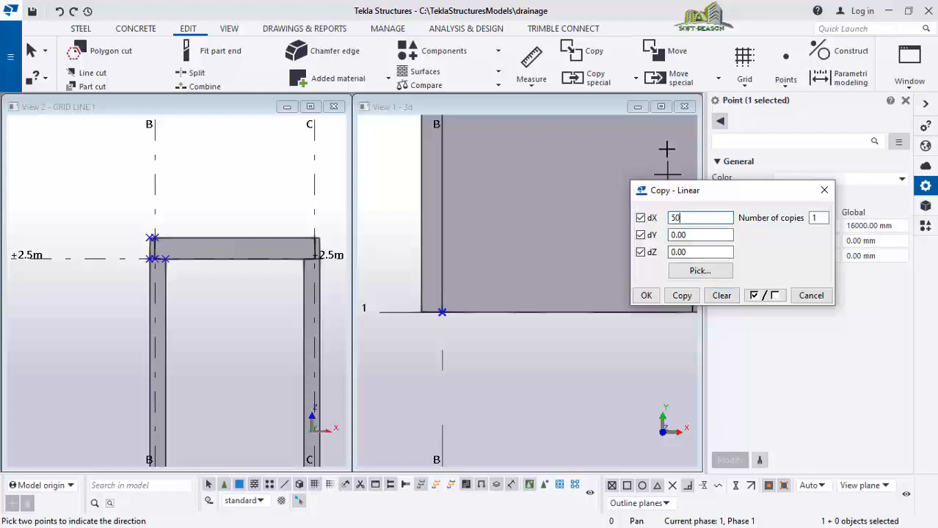
pyautogui.click(688, 302)
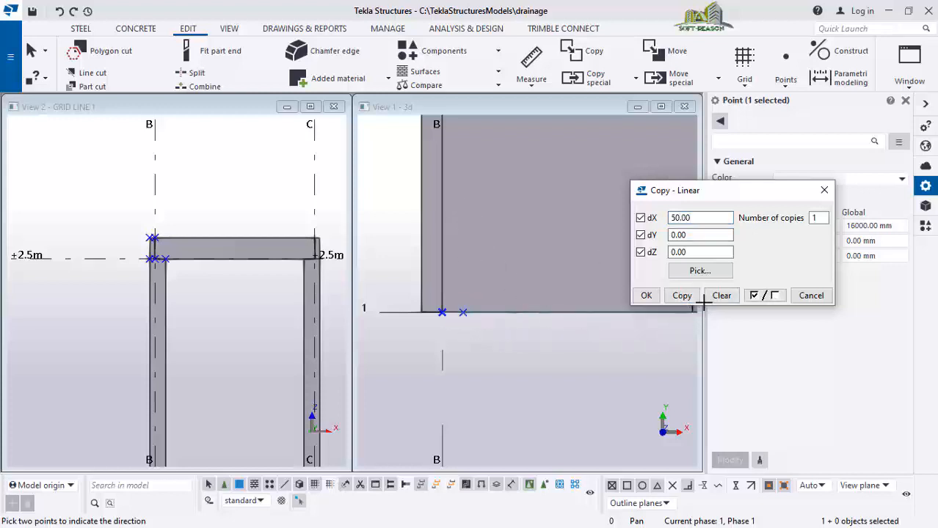
pyautogui.click(646, 295)
pyautogui.scroll(-1, 469, 367)
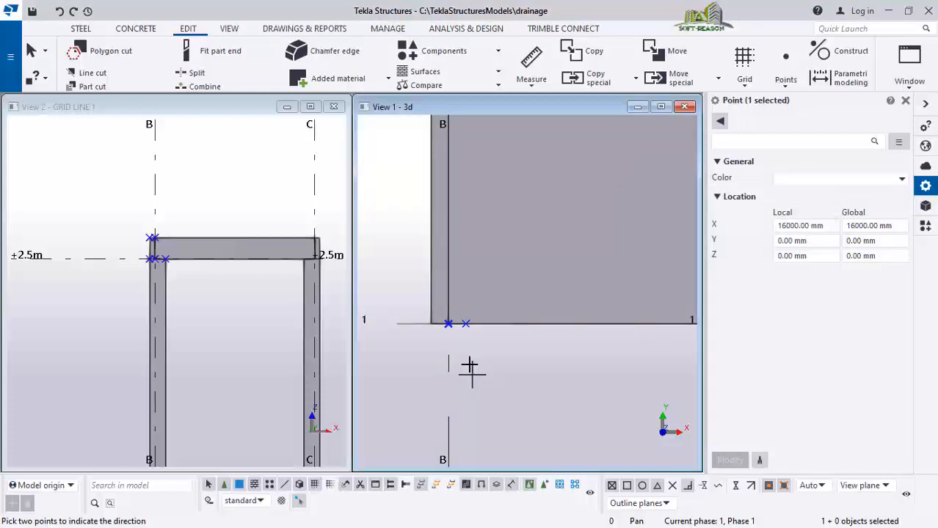
pyautogui.scroll(-1, 473, 376)
pyautogui.scroll(-2, 479, 329)
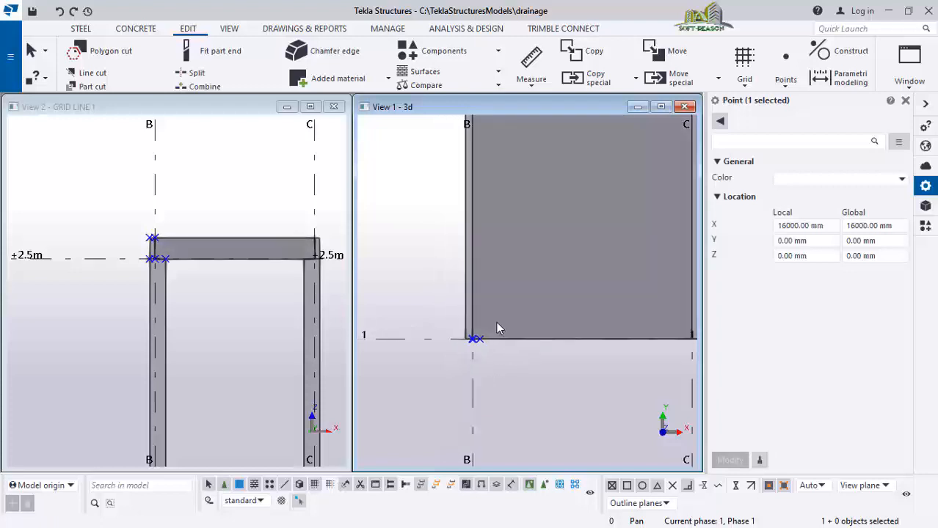
# Step: Copy the point offset 50 mm from grid line B linearly with dX 0 and dY 6000 mm, making 4 copies
pyautogui.scroll(4, 488, 350)
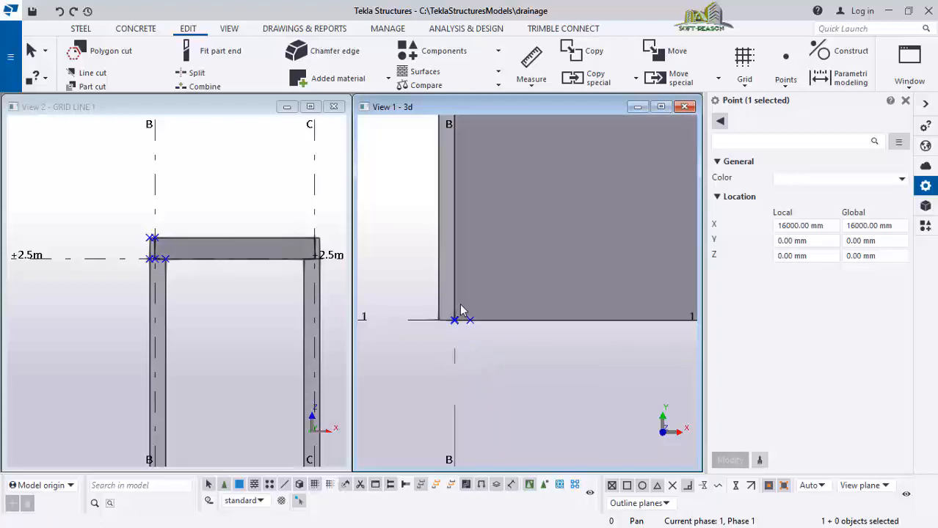
pyautogui.moveTo(495, 357); pyautogui.dragTo(481, 336)
pyautogui.rightClick(481, 335)
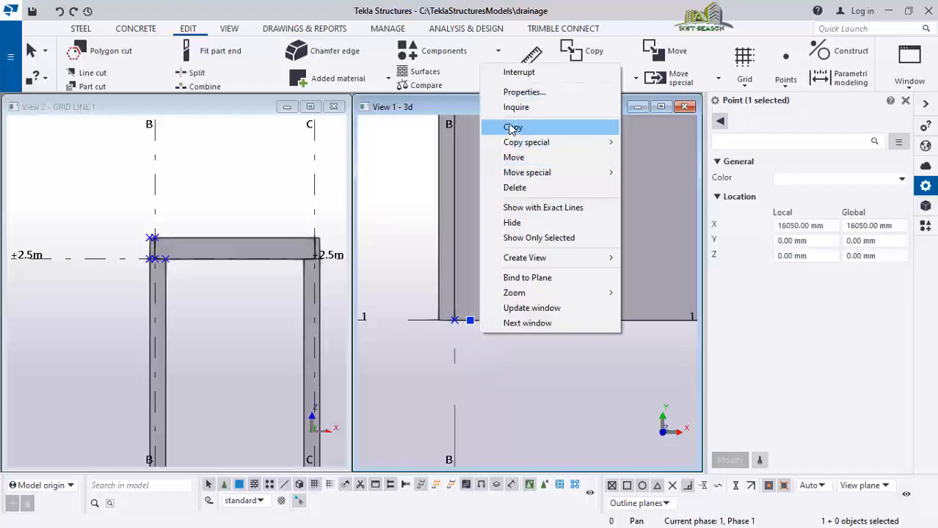
pyautogui.moveTo(534, 143)
pyautogui.click(659, 142)
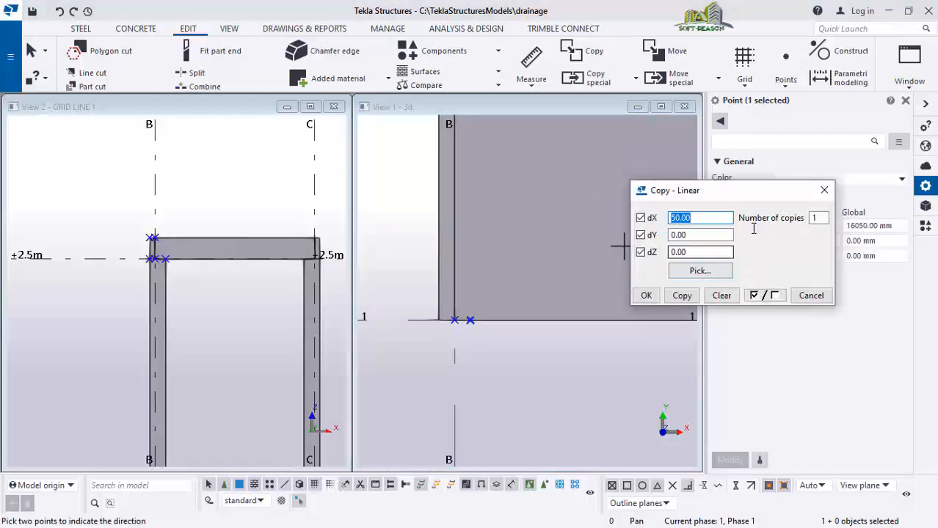
pyautogui.click(721, 294)
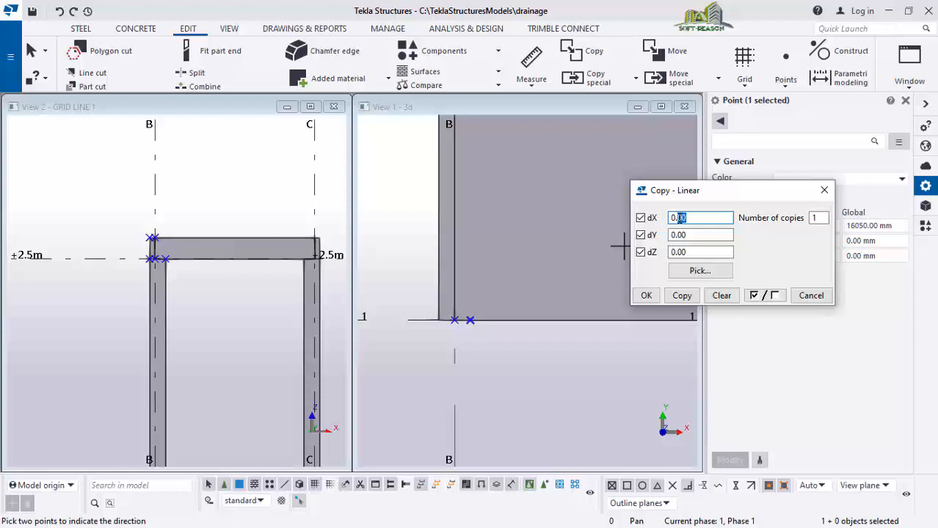
pyautogui.moveTo(693, 234); pyautogui.dragTo(664, 235)
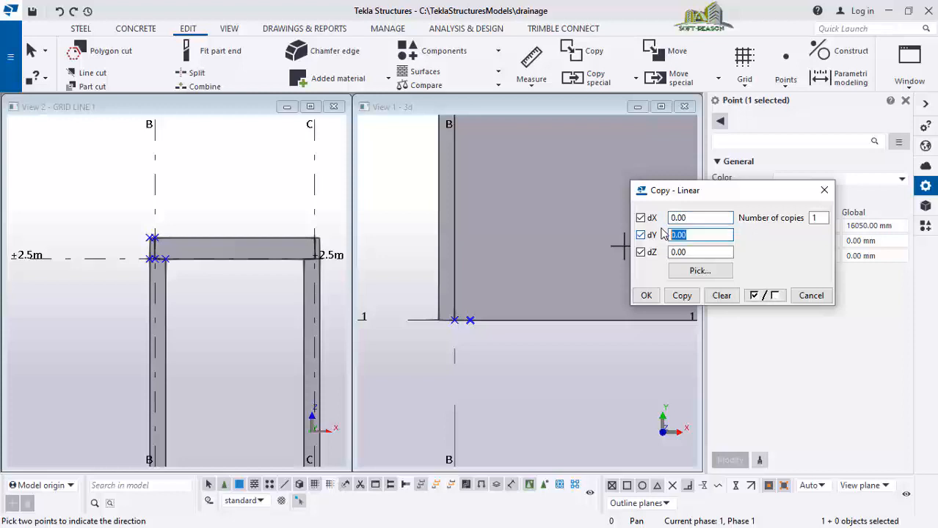
pyautogui.write('6000')
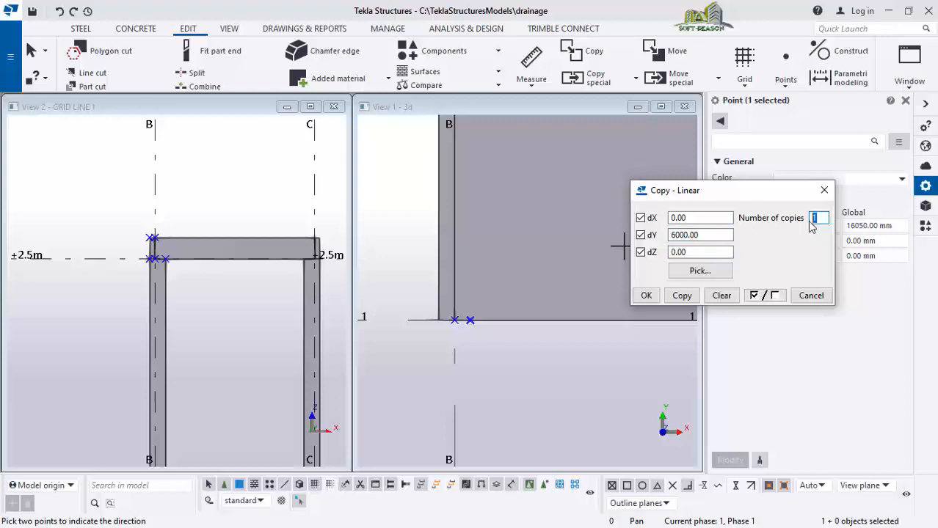
pyautogui.click(682, 295)
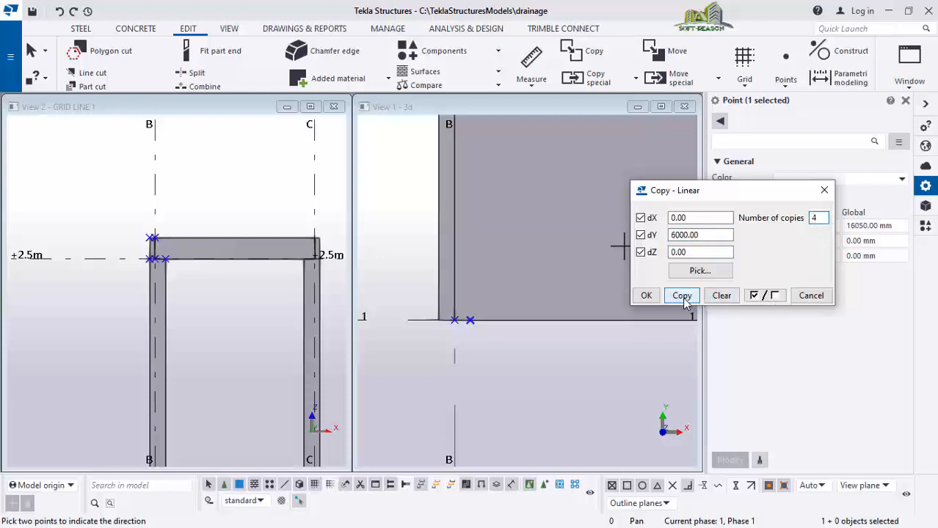
# Step: Check the copied points along the drainage box from grid line 1 to grid line 2, and end the linear copy
pyautogui.scroll(-3, 475, 386)
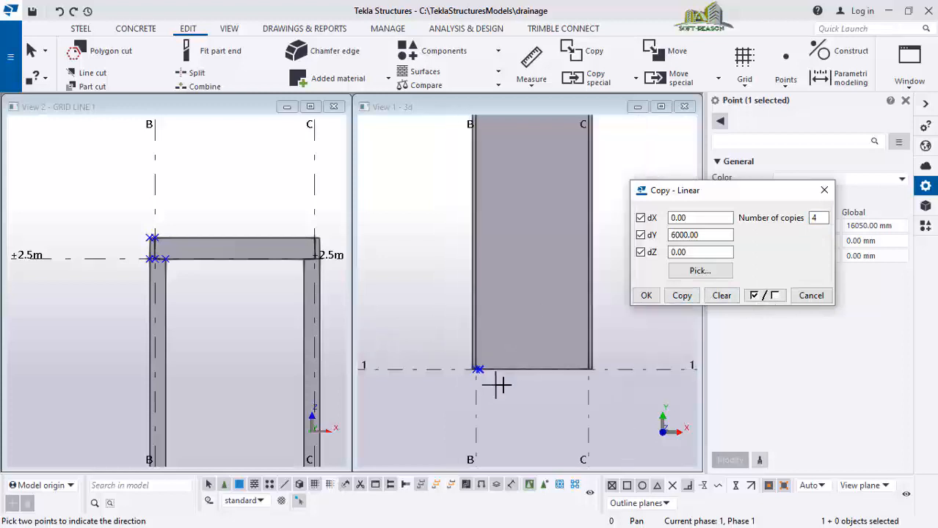
pyautogui.scroll(2, 509, 142)
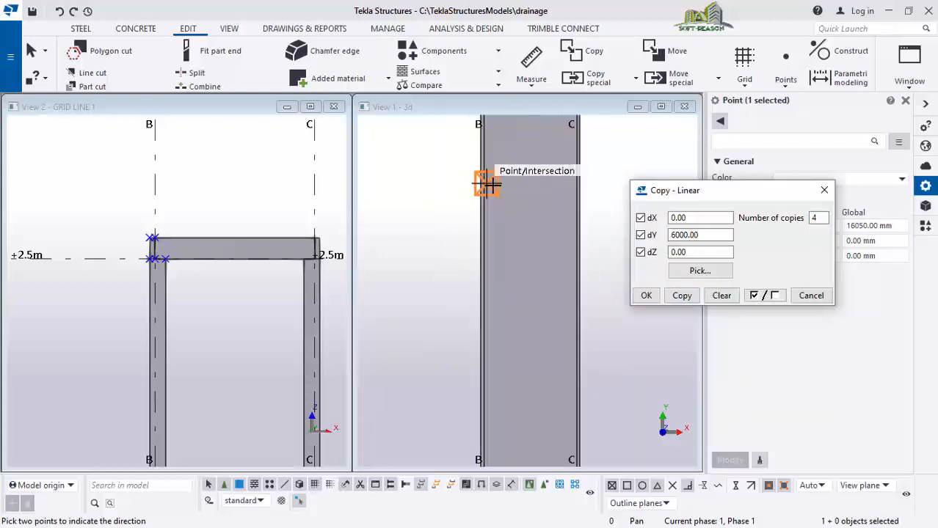
pyautogui.scroll(-2, 499, 220)
pyautogui.scroll(-3, 515, 292)
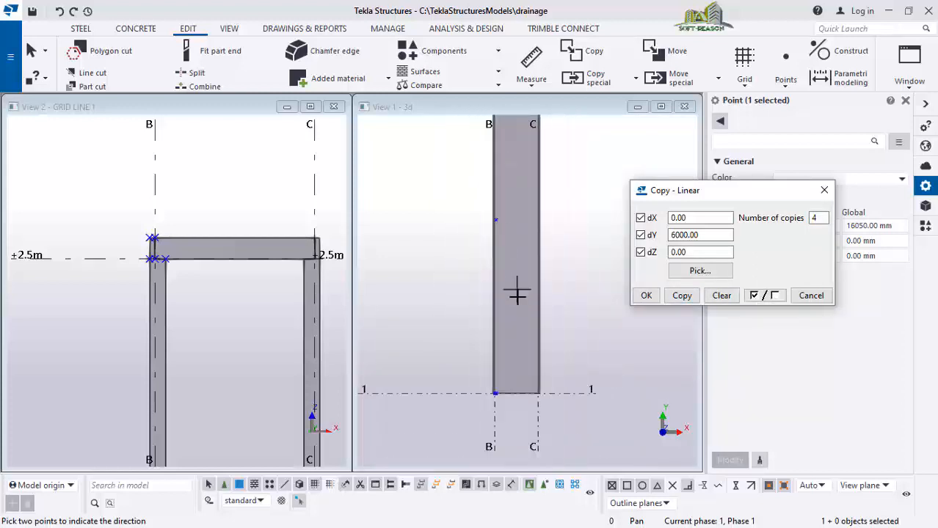
pyautogui.scroll(2, 527, 157)
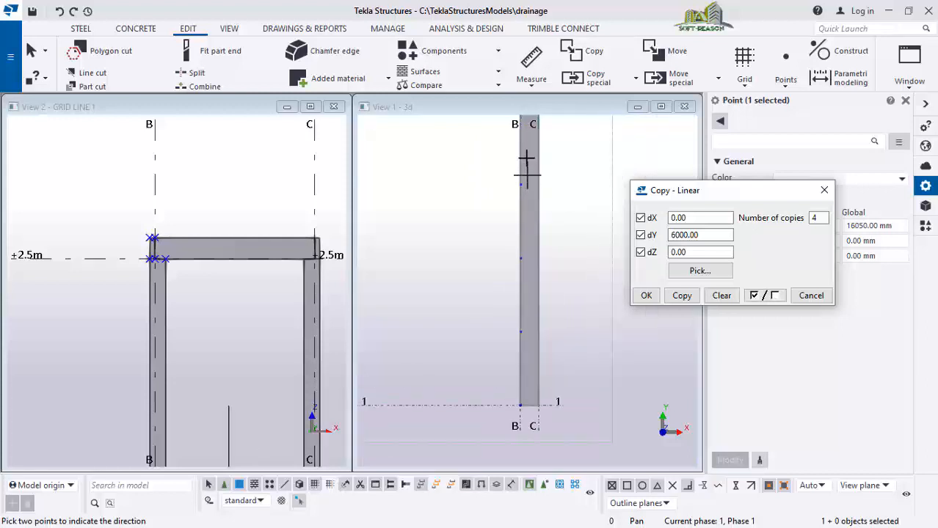
pyautogui.scroll(-2, 536, 172)
pyautogui.scroll(2, 531, 163)
pyautogui.scroll(-2, 543, 297)
pyautogui.scroll(-2, 542, 292)
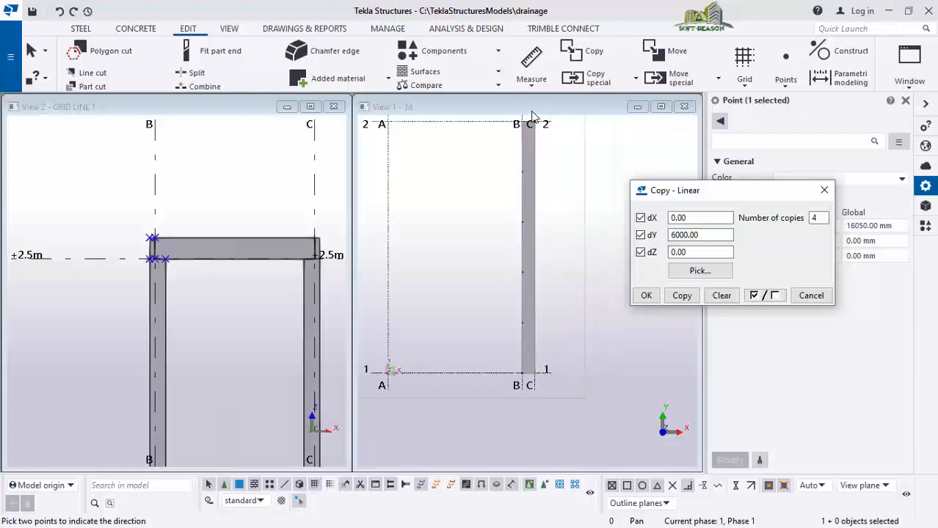
pyautogui.scroll(5, 528, 131)
pyautogui.scroll(-3, 530, 307)
pyautogui.scroll(3, 526, 176)
pyautogui.scroll(3, 551, 255)
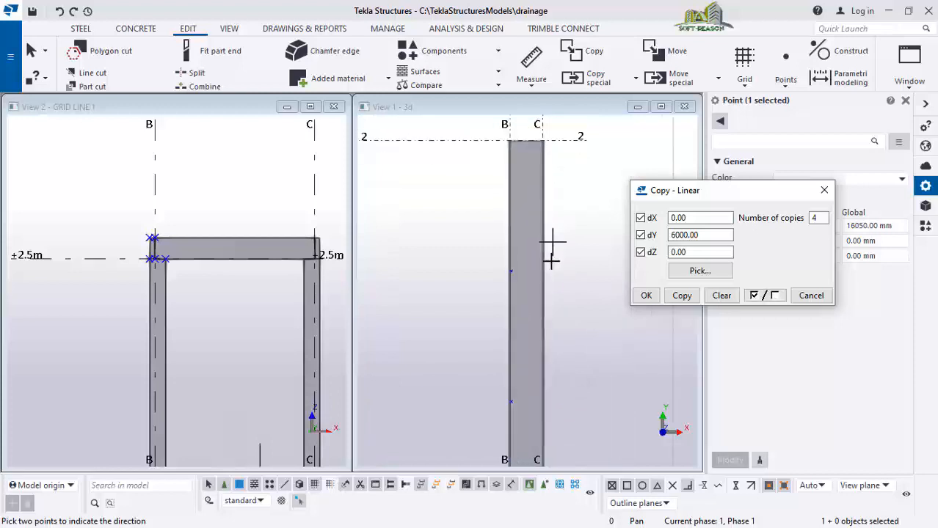
pyautogui.click(811, 296)
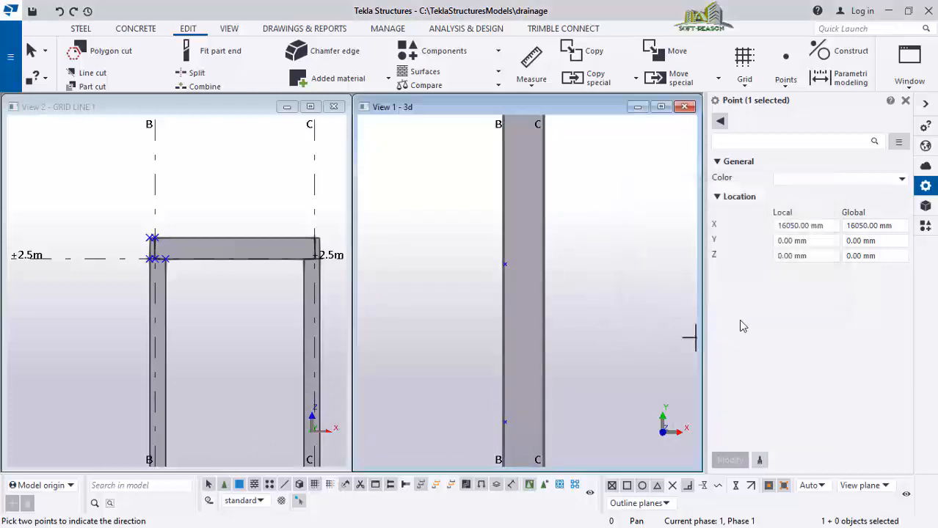
pyautogui.scroll(2, 513, 280)
pyautogui.press('Escape')
pyautogui.scroll(-2, 496, 300)
pyautogui.scroll(-1, 533, 289)
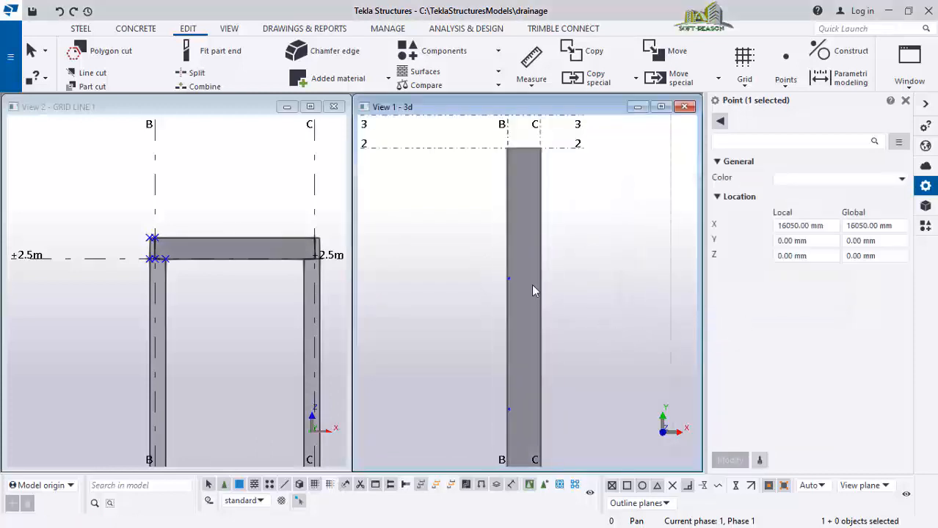
pyautogui.scroll(1, 506, 273)
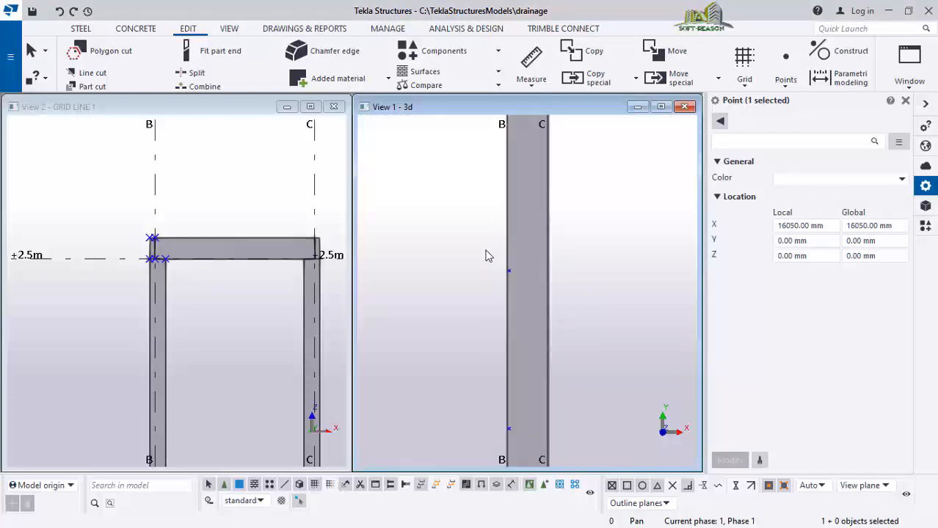
# Step: Copy the reference point nearest grid line 2 linearly with dX 0 and dY 4000 mm, making 1 copy
pyautogui.moveTo(492, 254); pyautogui.dragTo(549, 302)
pyautogui.scroll(1, 506, 213)
pyautogui.rightClick(472, 237)
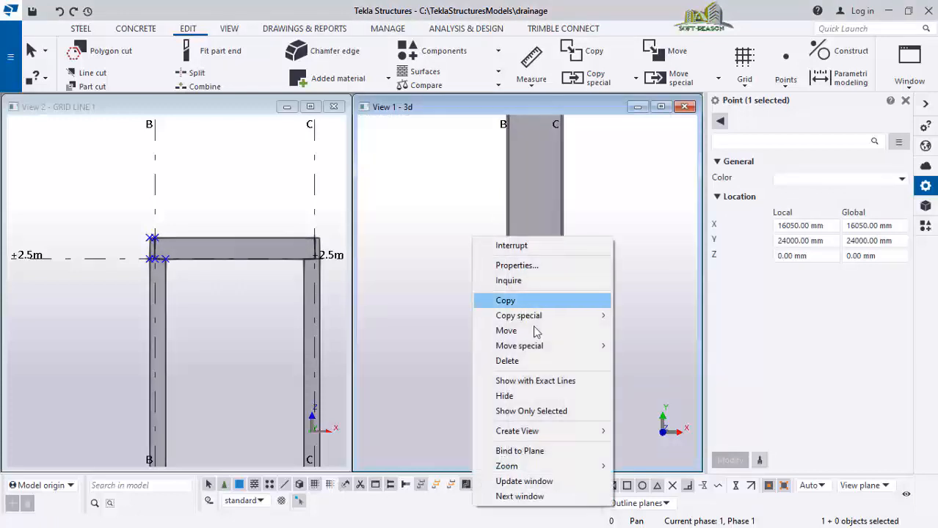
pyautogui.moveTo(611, 319)
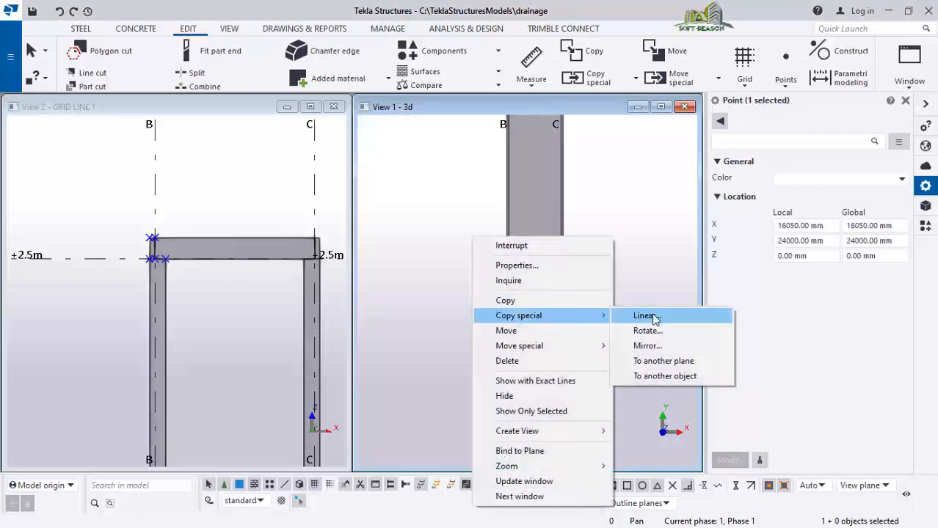
pyautogui.click(645, 315)
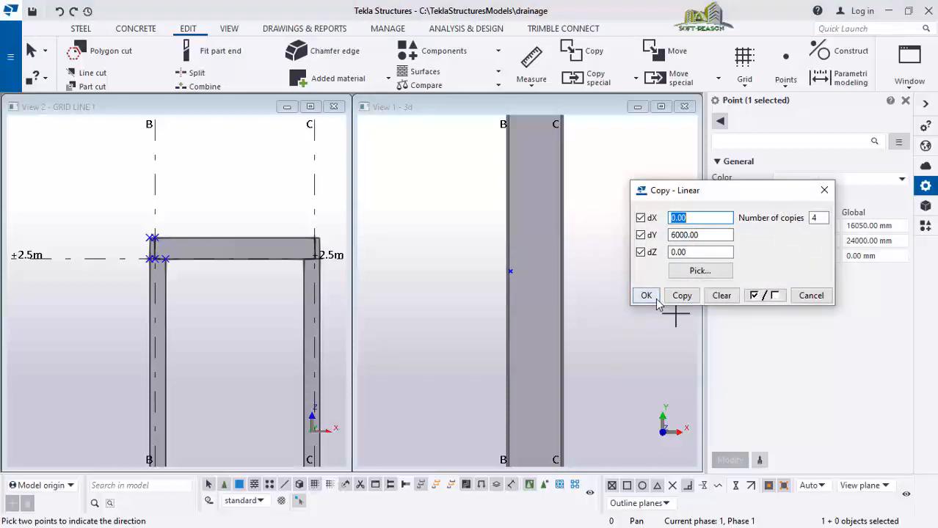
pyautogui.doubleClick(814, 218)
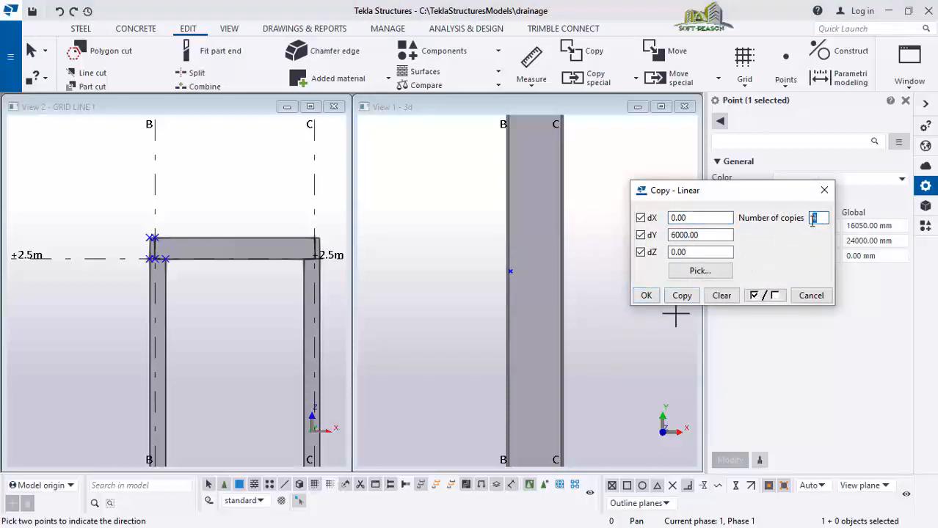
pyautogui.write('1')
pyautogui.scroll(-1, 599, 359)
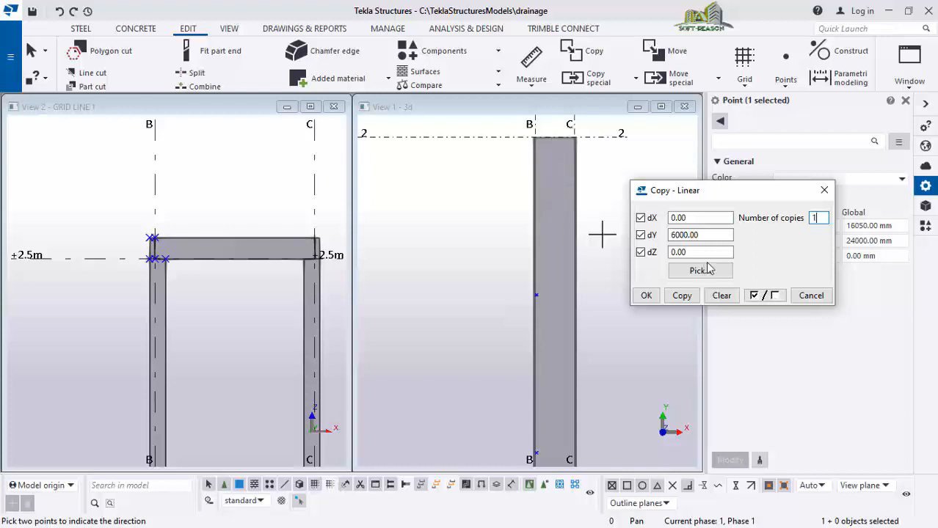
pyautogui.moveTo(708, 235); pyautogui.dragTo(665, 234)
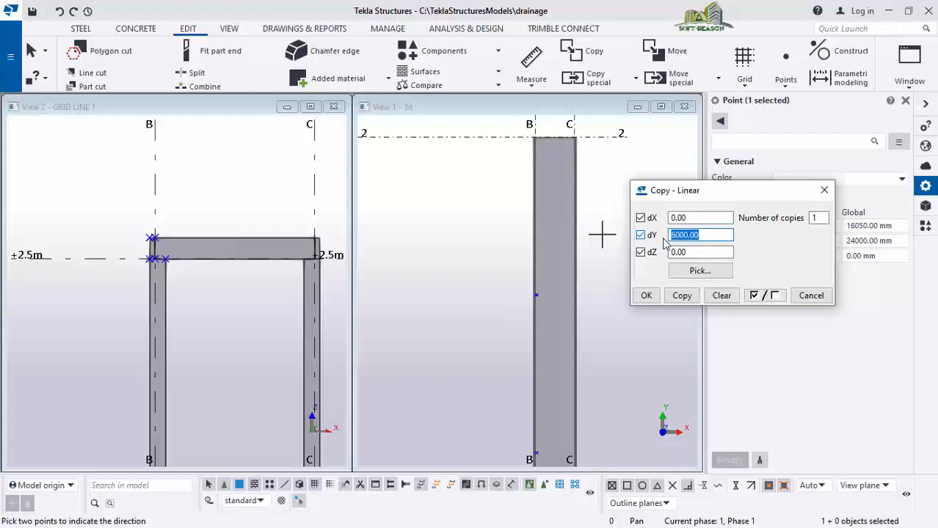
pyautogui.write('40')
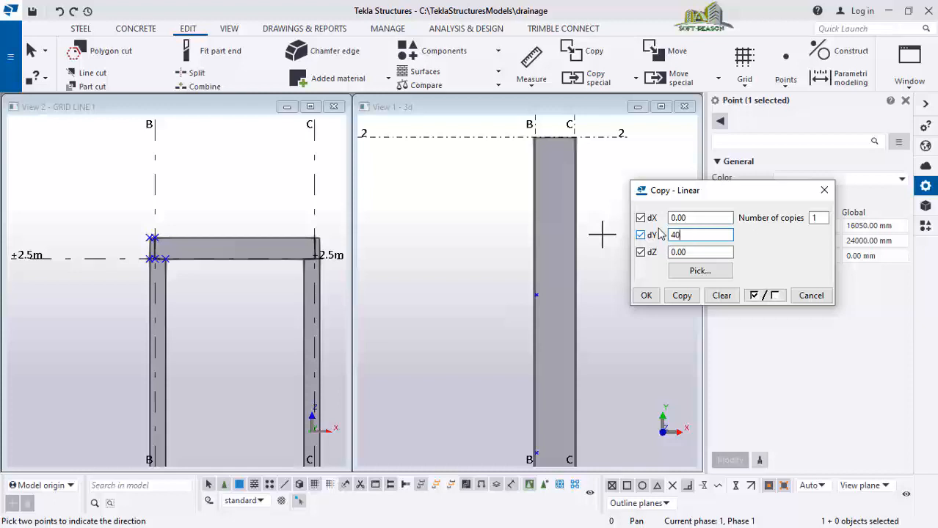
pyautogui.write('00')
pyautogui.click(682, 294)
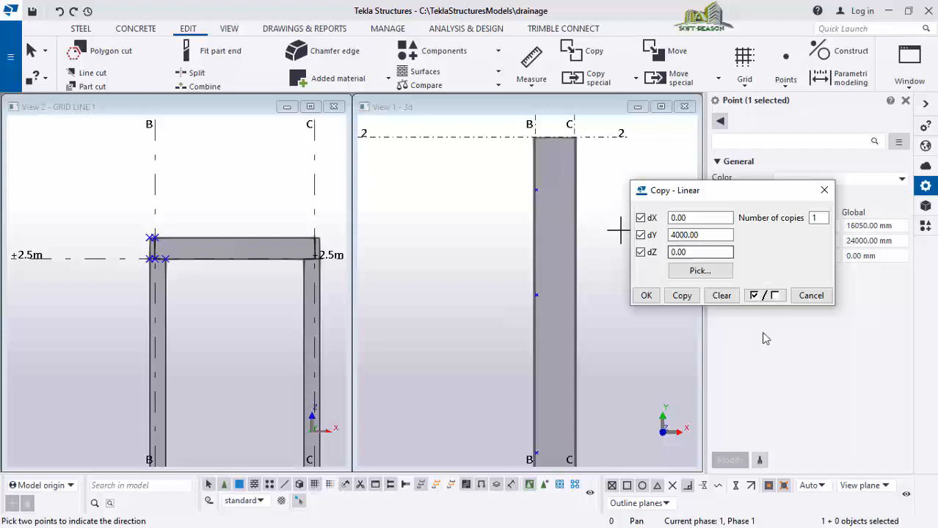
pyautogui.click(646, 295)
# Step: Clear the selection, search the components for "hole", and open the settings of Hole Generation (32)
pyautogui.scroll(-3, 565, 161)
pyautogui.scroll(5, 561, 367)
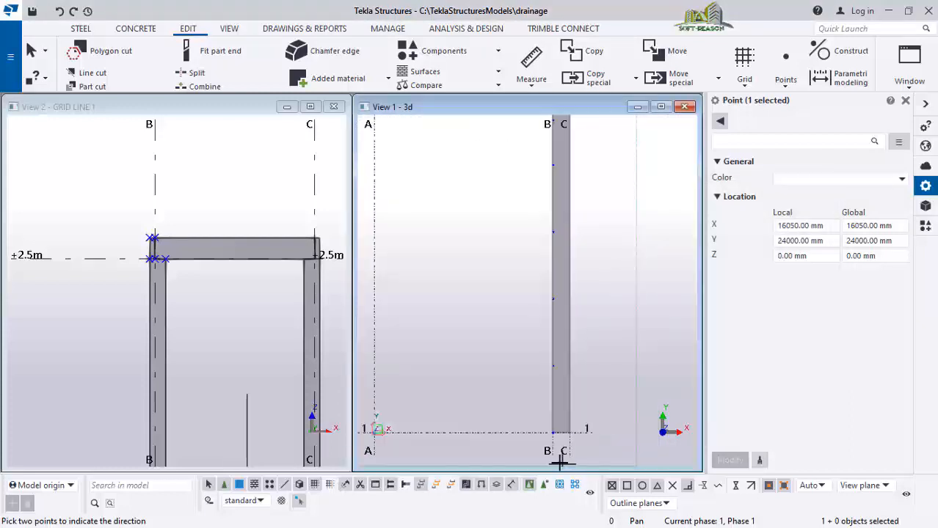
pyautogui.scroll(1, 548, 292)
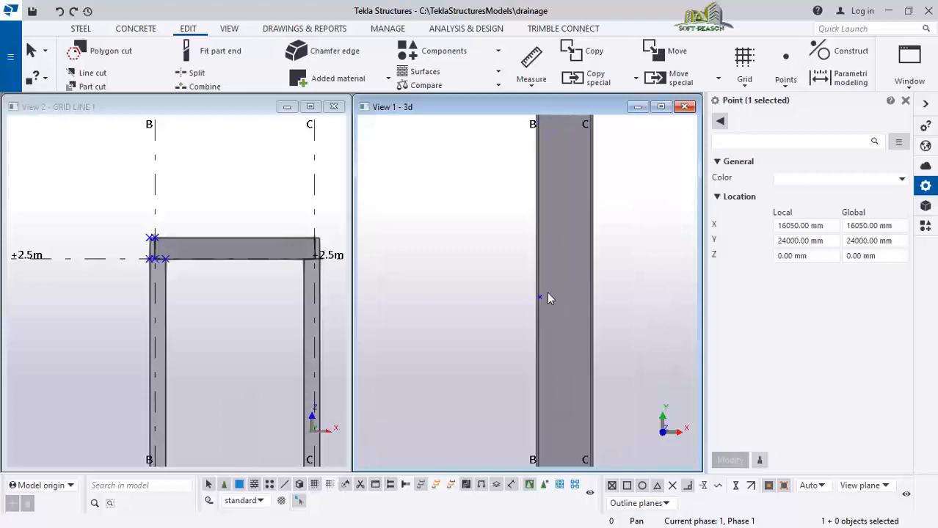
pyautogui.scroll(2, 568, 266)
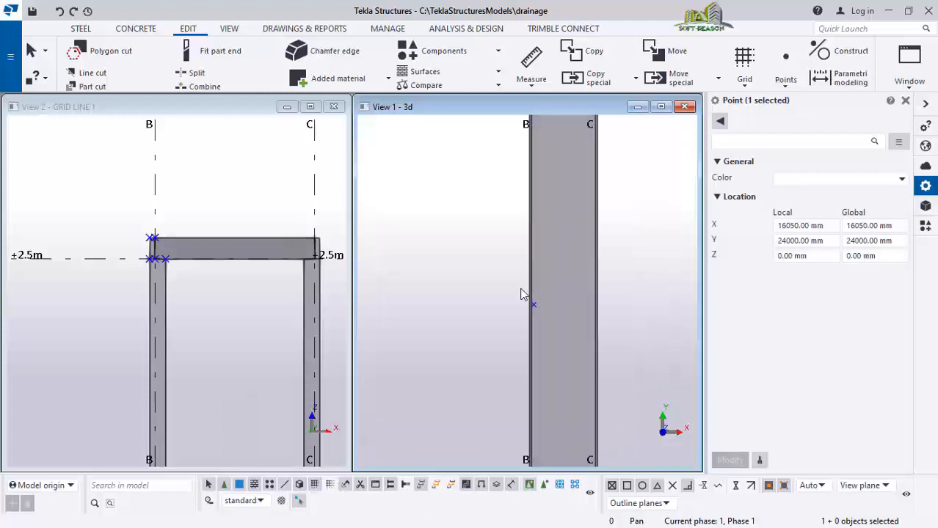
pyautogui.scroll(-1, 512, 256)
pyautogui.click(655, 282)
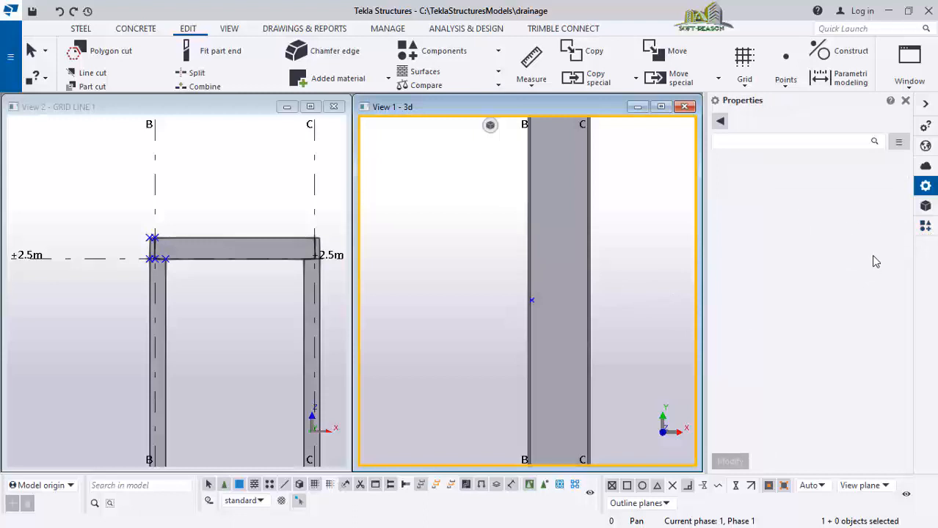
pyautogui.click(925, 225)
pyautogui.click(772, 141)
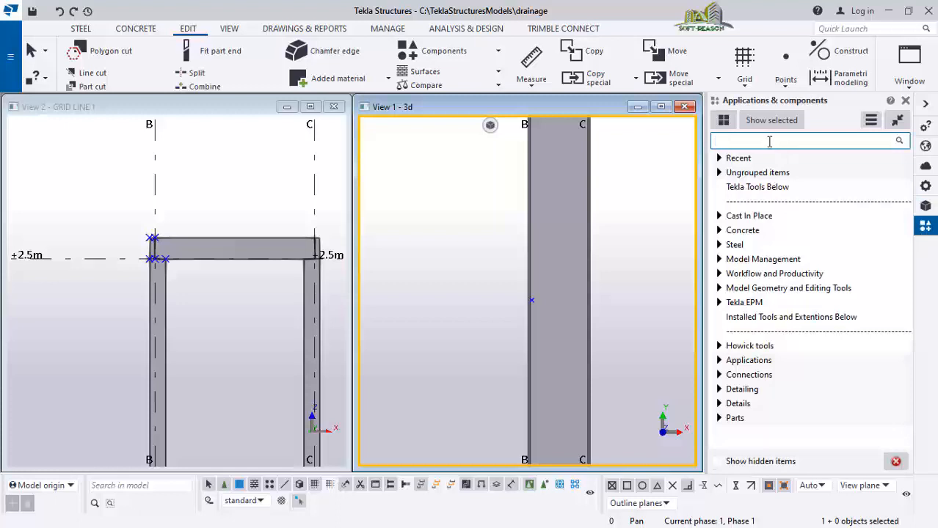
pyautogui.write('hole')
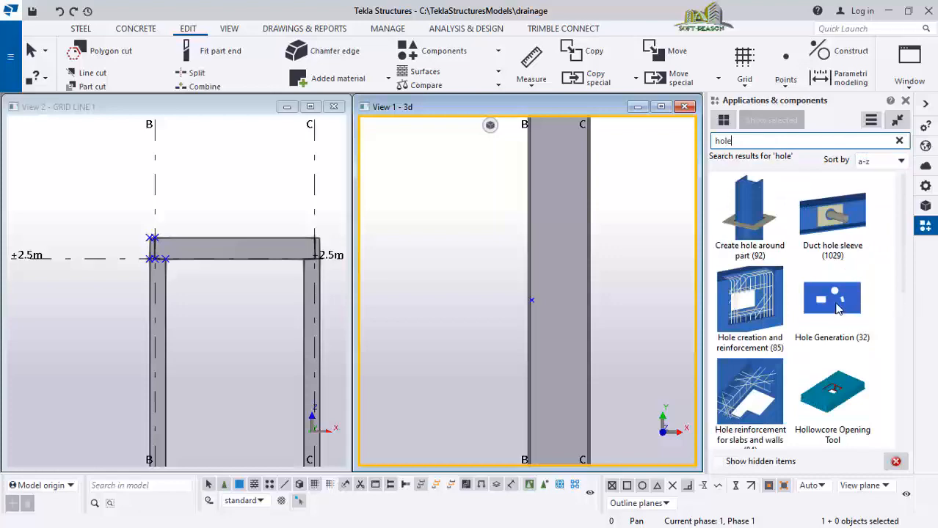
pyautogui.doubleClick(833, 298)
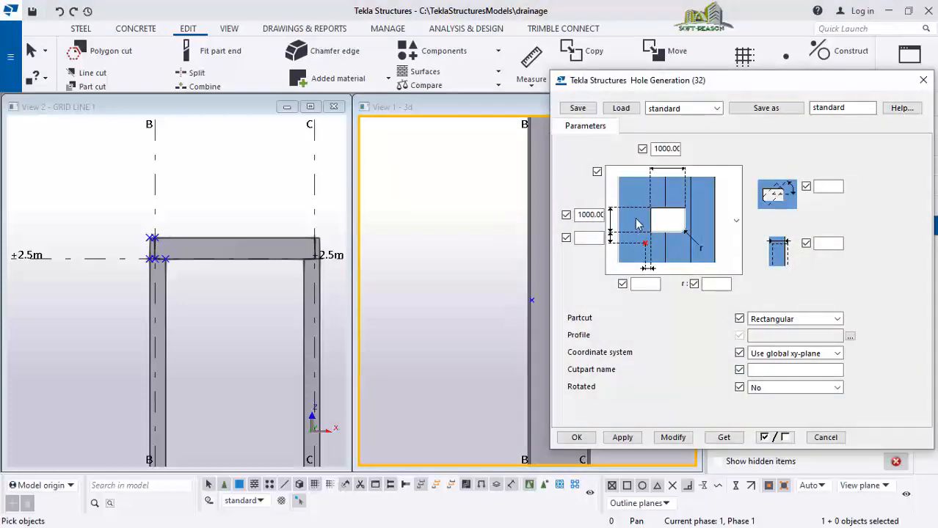
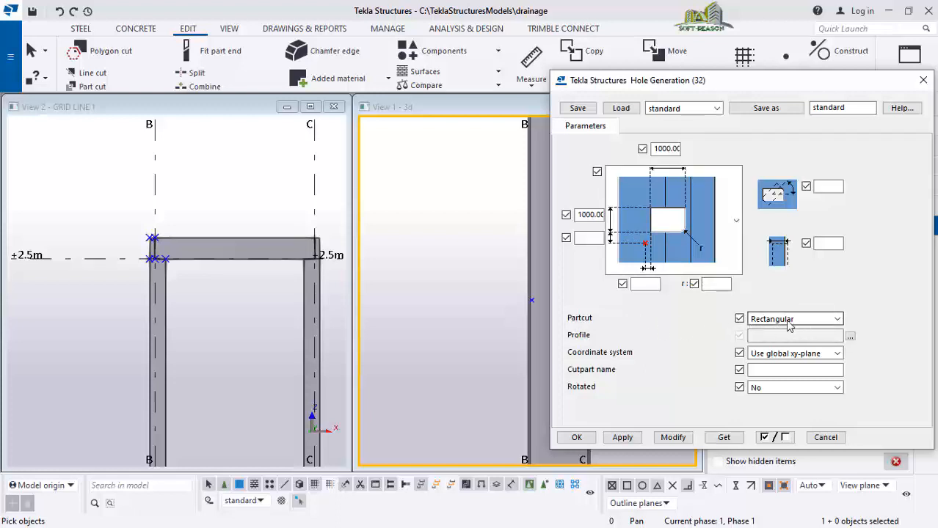
# Step: Configure the hole with a Rectangular part cut, 1400 mm horizontal and 1200 mm vertical size, and apply the settings
pyautogui.click(810, 321)
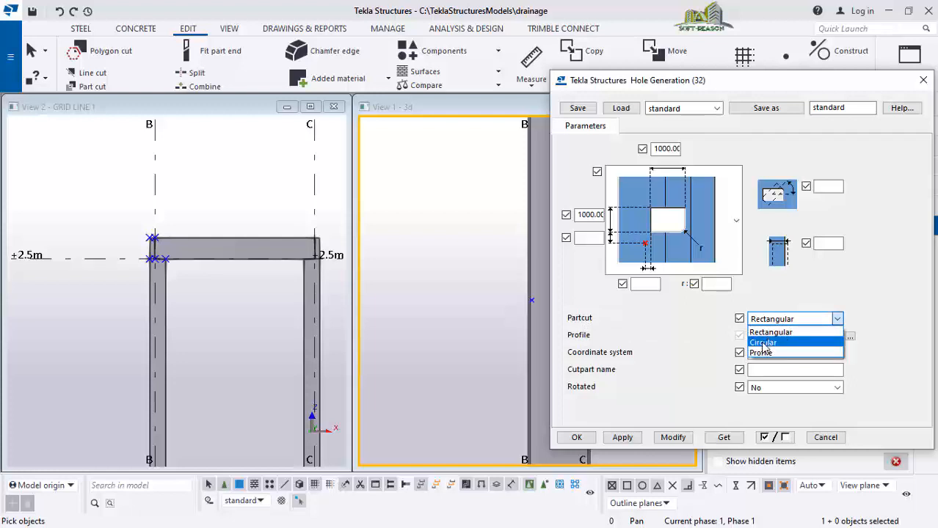
pyautogui.click(792, 331)
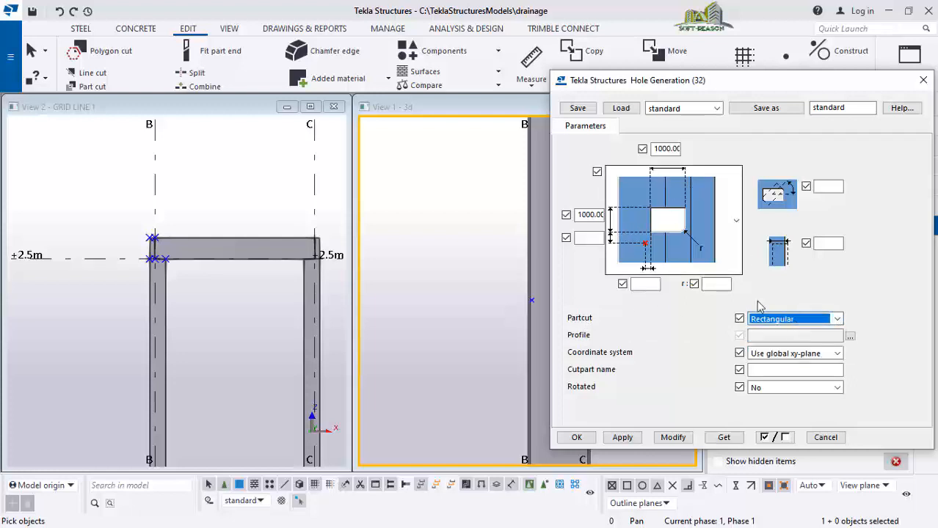
pyautogui.click(584, 215)
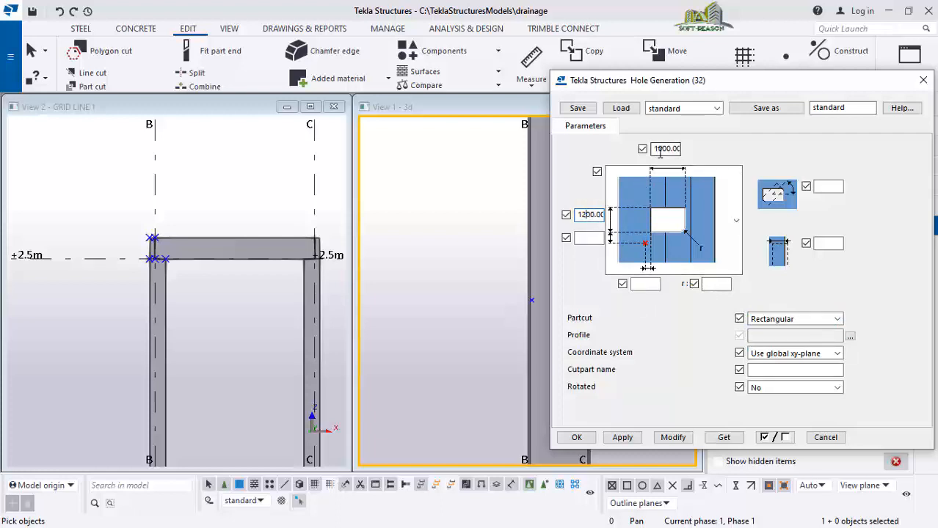
pyautogui.moveTo(659, 152); pyautogui.dragTo(668, 155)
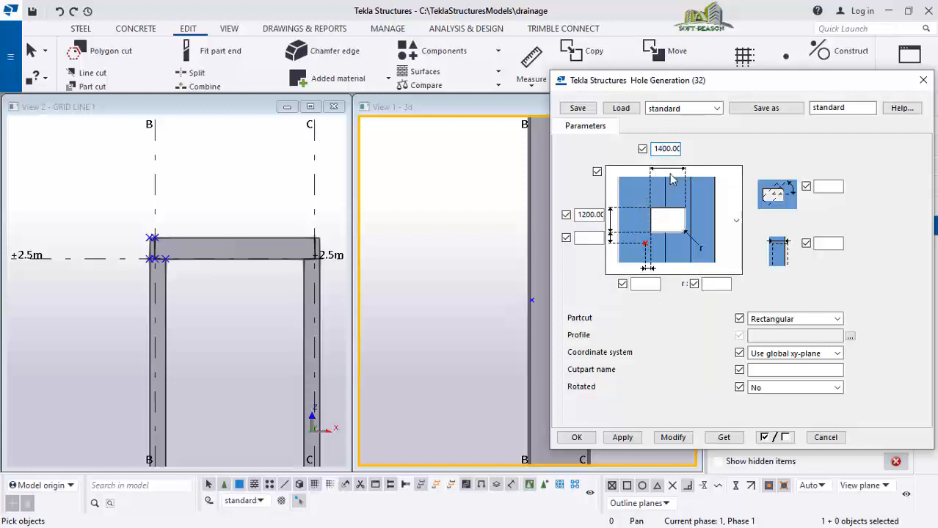
pyautogui.click(628, 440)
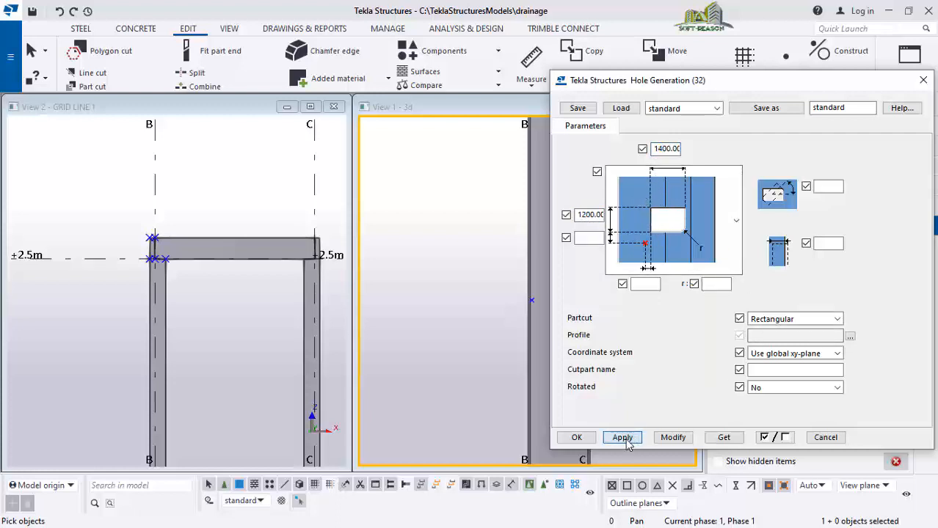
pyautogui.click(577, 438)
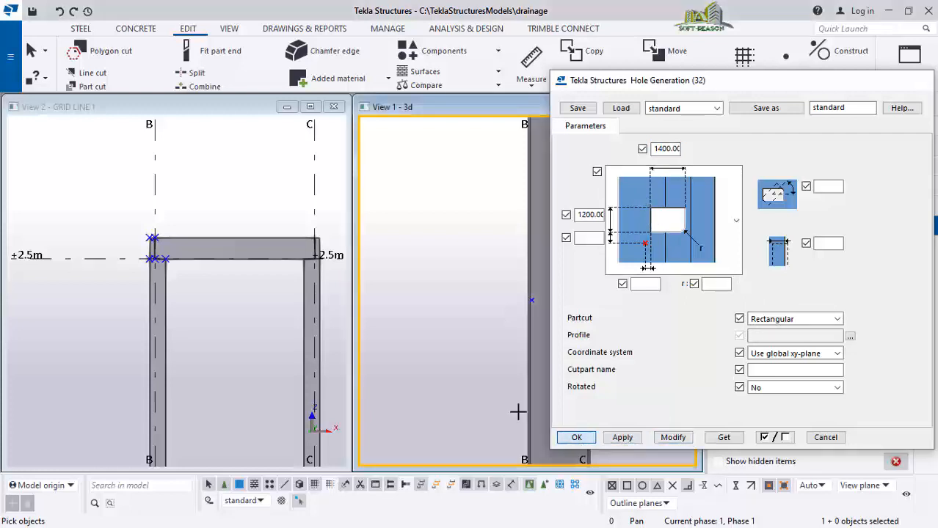
# Step: Show the drainage box in 3D and pick its top slab as the part for the hole
pyautogui.scroll(3, 547, 294)
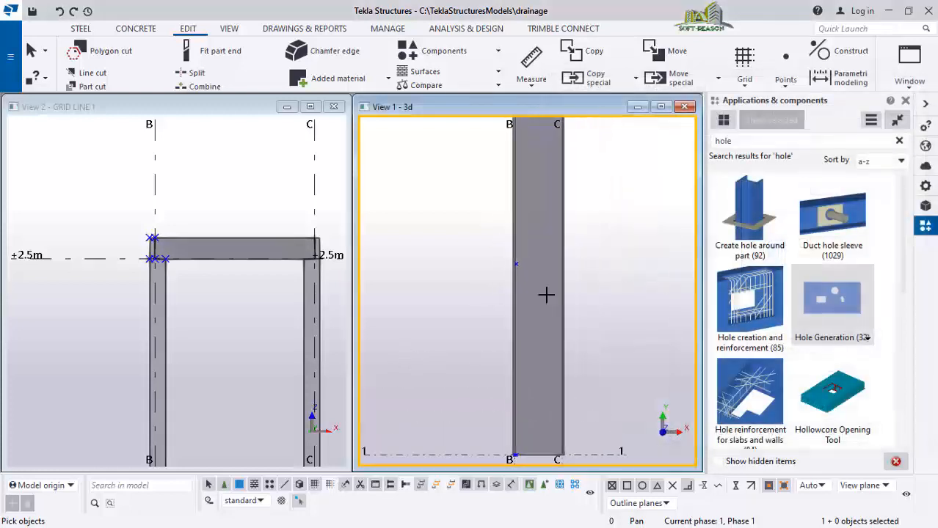
pyautogui.scroll(2, 502, 253)
pyautogui.scroll(2, 502, 254)
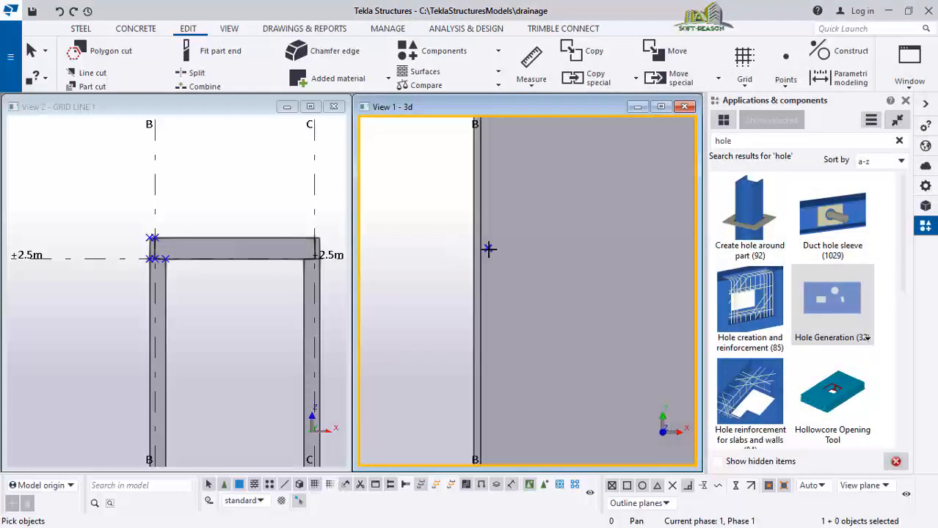
pyautogui.scroll(-3, 514, 183)
pyautogui.scroll(-3, 547, 205)
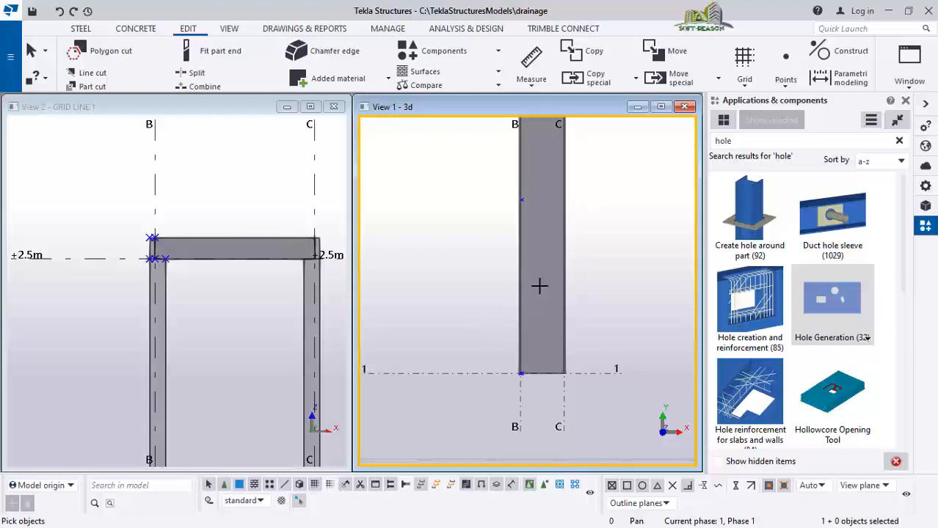
pyautogui.hotkey('ctrl', 'p')
pyautogui.scroll(5, 570, 279)
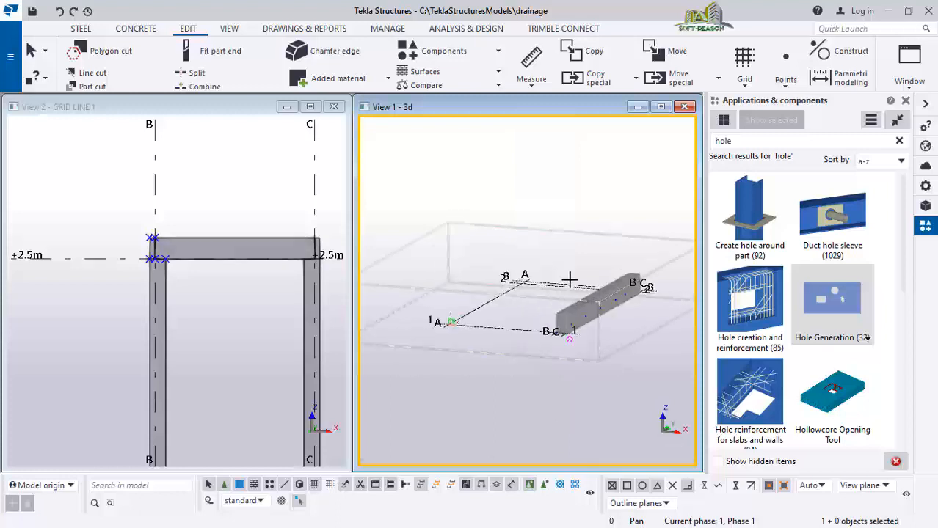
pyautogui.scroll(3, 476, 351)
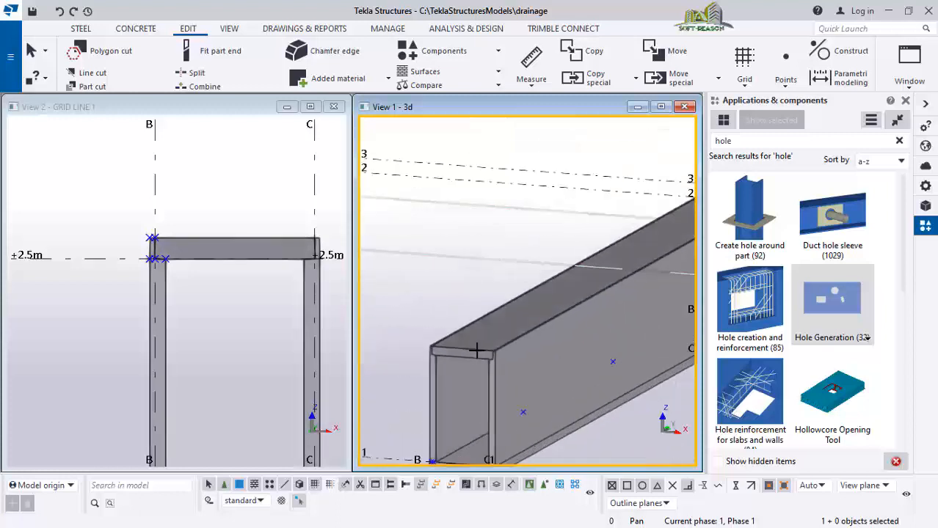
pyautogui.click(480, 345)
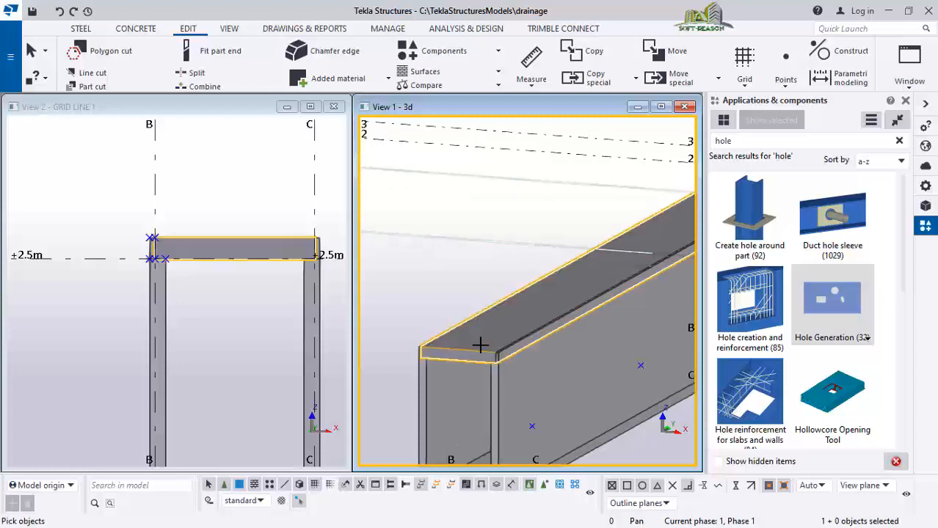
# Step: Examine the reference points along the inside of the drainage box below the top slab, and return to the plan view
pyautogui.scroll(-1, 403, 383)
pyautogui.scroll(-2, 433, 374)
pyautogui.scroll(3, 554, 297)
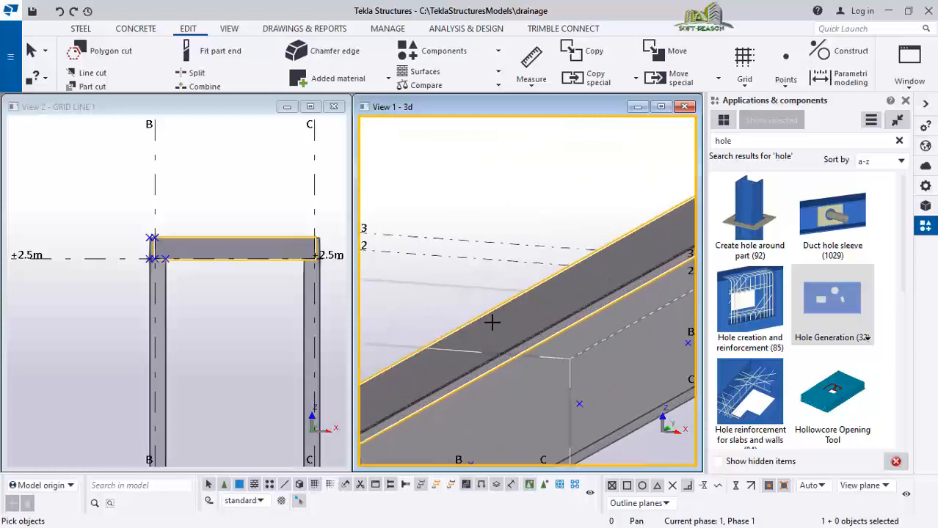
pyautogui.scroll(-1, 505, 314)
pyautogui.scroll(-2, 570, 297)
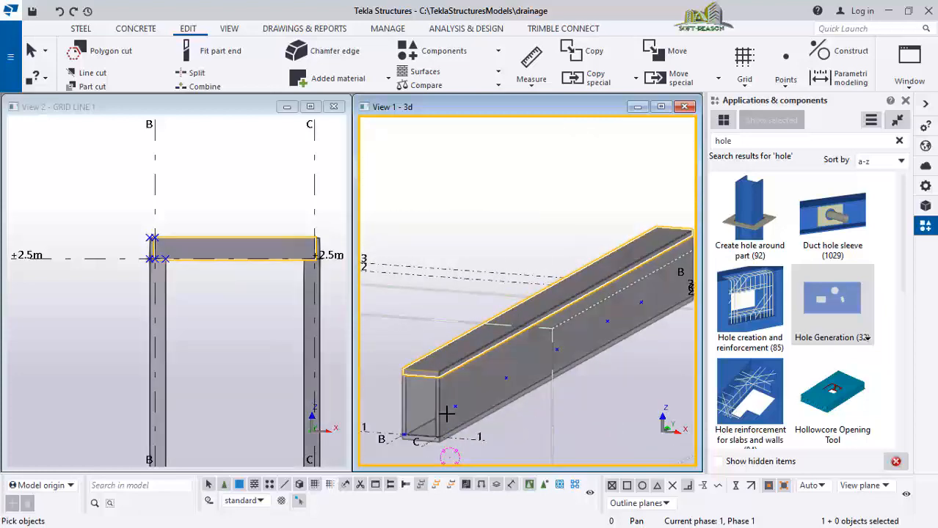
pyautogui.moveTo(429, 389)
pyautogui.mouseDown(button='middle')
pyautogui.moveTo(483, 405)
pyautogui.moveTo(479, 390)
pyautogui.moveTo(455, 386)
pyautogui.moveTo(487, 366)
pyautogui.moveTo(459, 400)
pyautogui.mouseUp(button='middle')
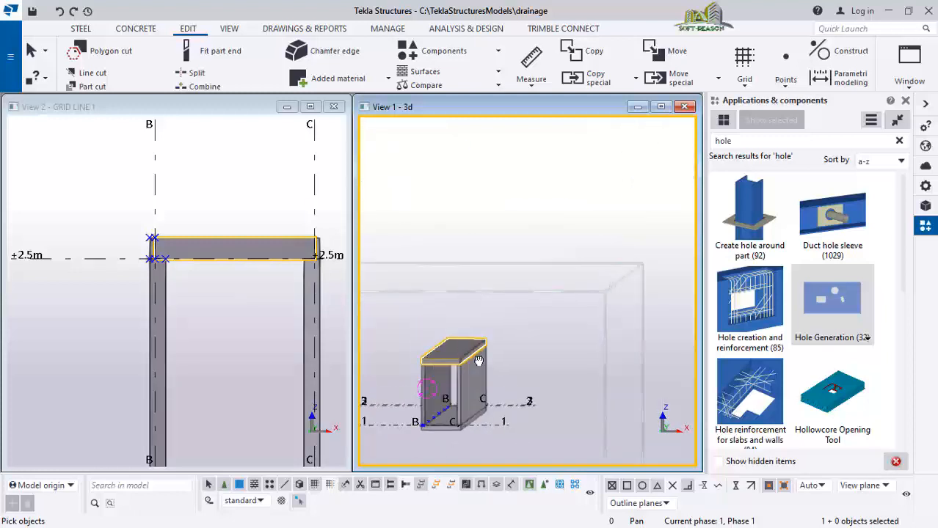
pyautogui.scroll(6, 448, 413)
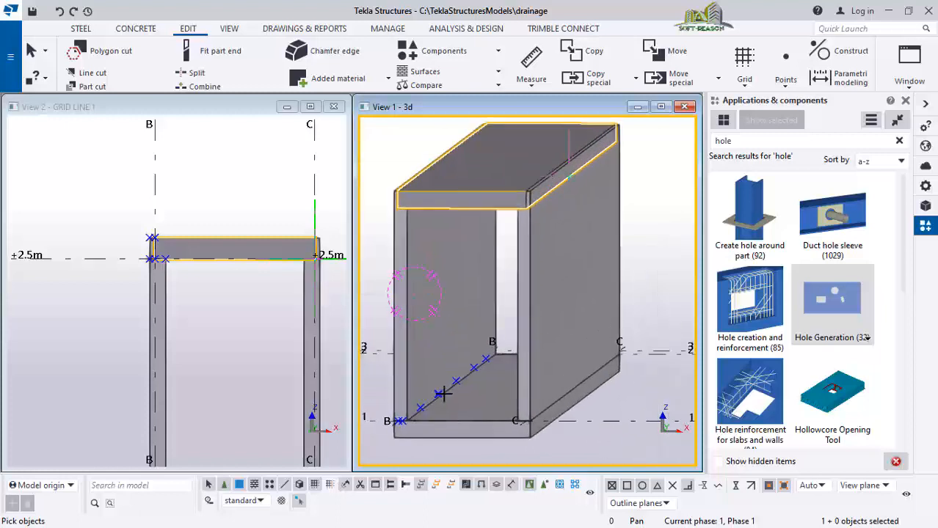
pyautogui.scroll(-4, 461, 389)
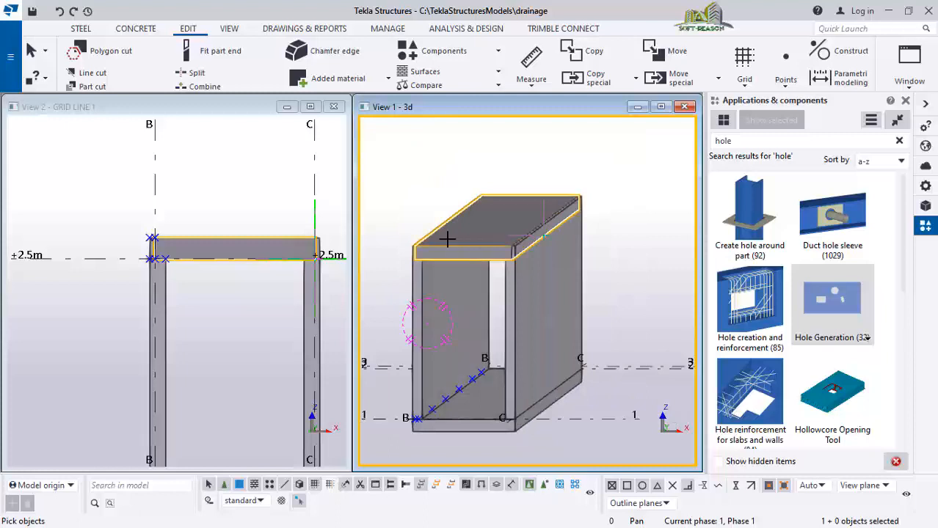
pyautogui.scroll(-2, 458, 249)
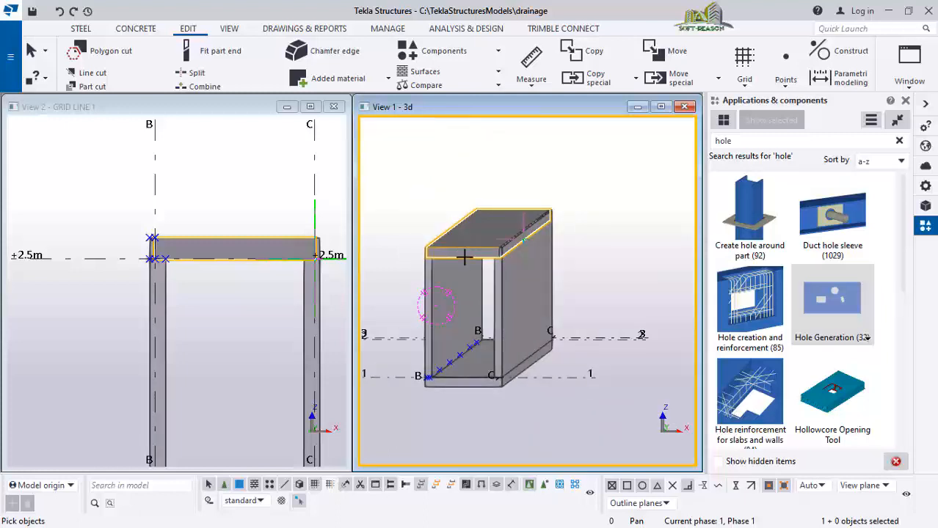
pyautogui.hotkey('ctrl', 'p')
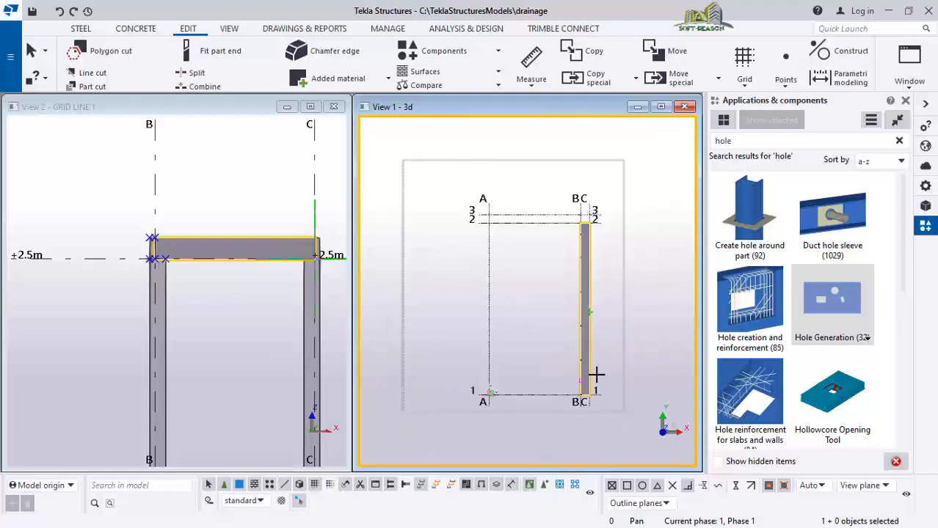
# Step: Place the rectangular opening in the top slab at the first reference point from grid line 1, and clear the selection
pyautogui.scroll(3, 605, 419)
pyautogui.scroll(4, 546, 257)
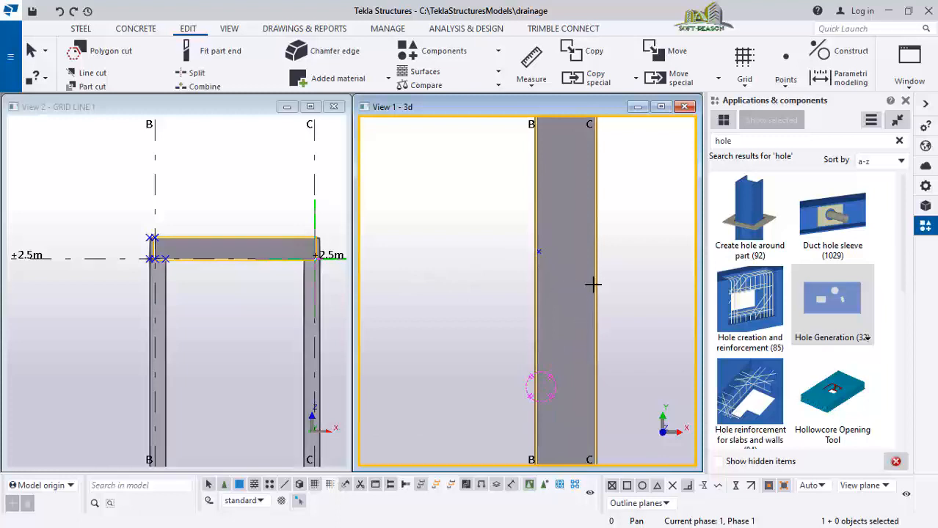
pyautogui.scroll(3, 561, 269)
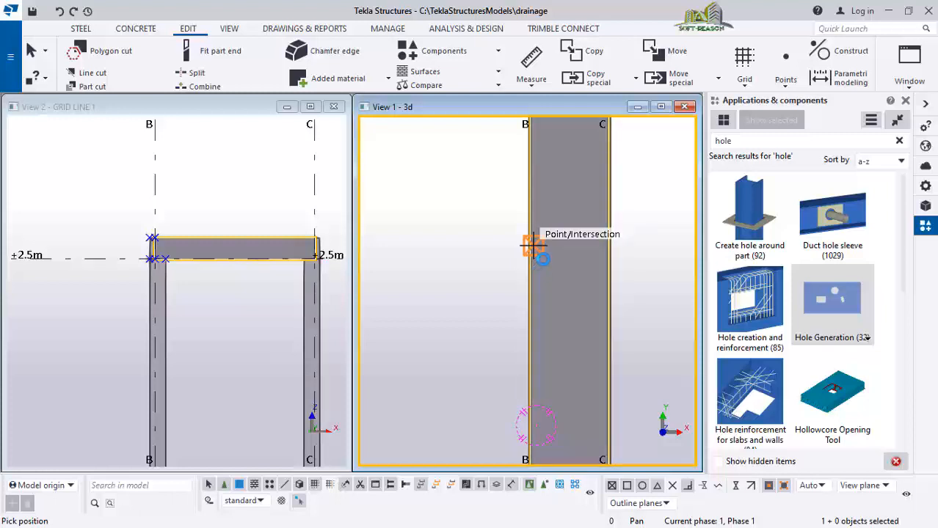
pyautogui.click(534, 247)
pyautogui.scroll(2, 604, 223)
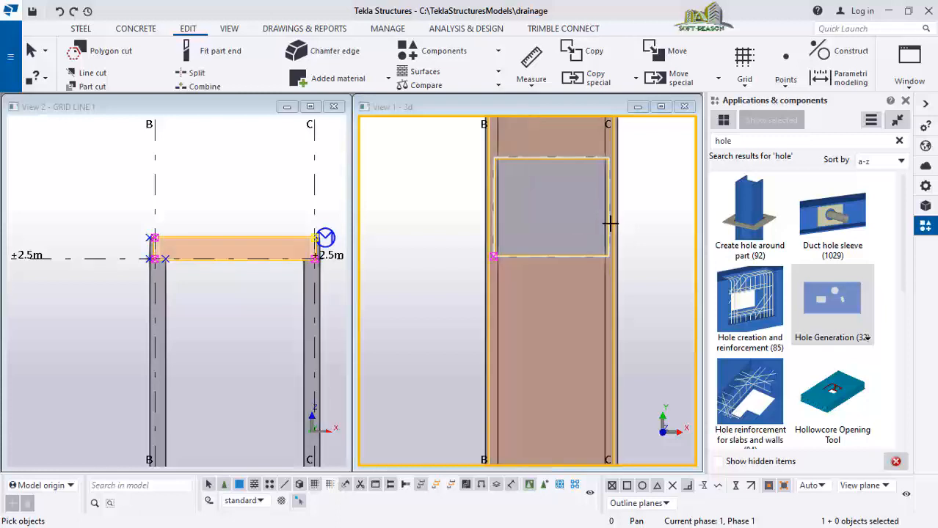
pyautogui.scroll(2, 609, 224)
pyautogui.scroll(-2, 528, 244)
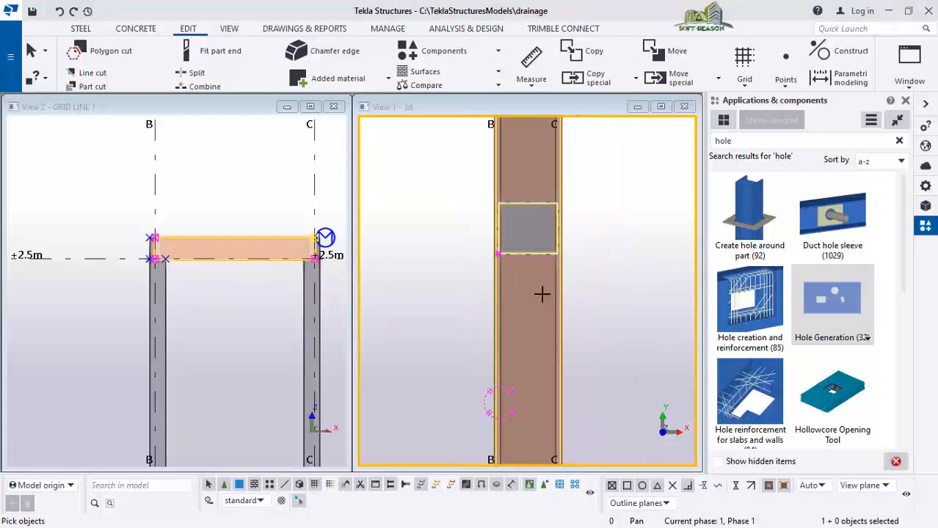
pyautogui.scroll(-4, 514, 249)
pyautogui.scroll(1, 519, 251)
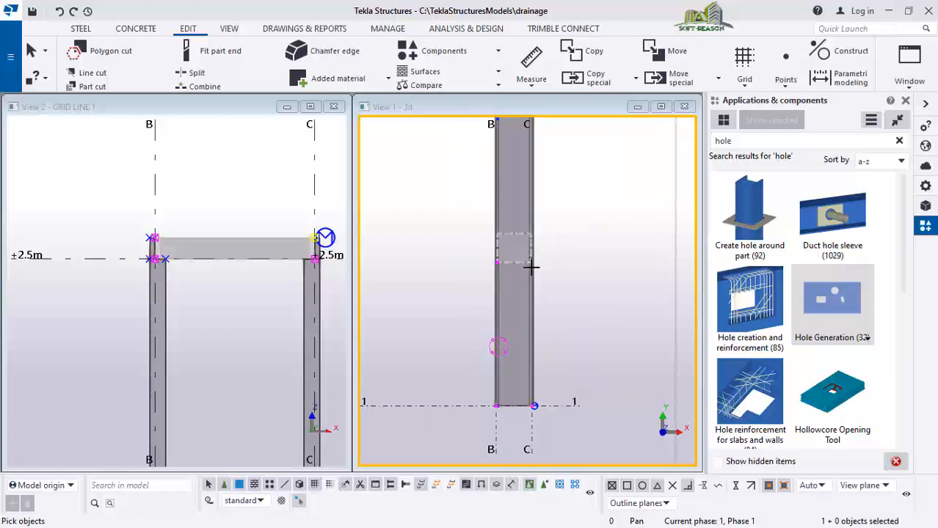
pyautogui.scroll(2, 530, 262)
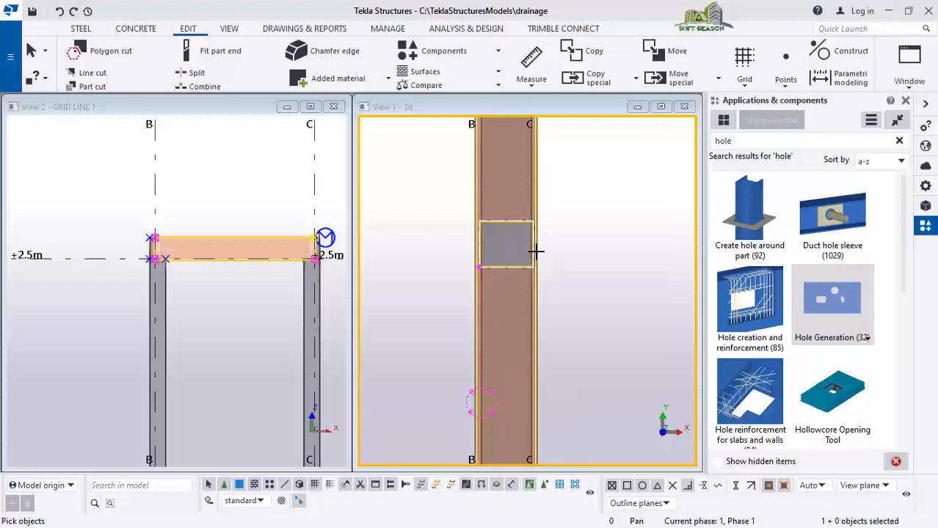
pyautogui.rightClick(569, 231)
pyautogui.press('Escape')
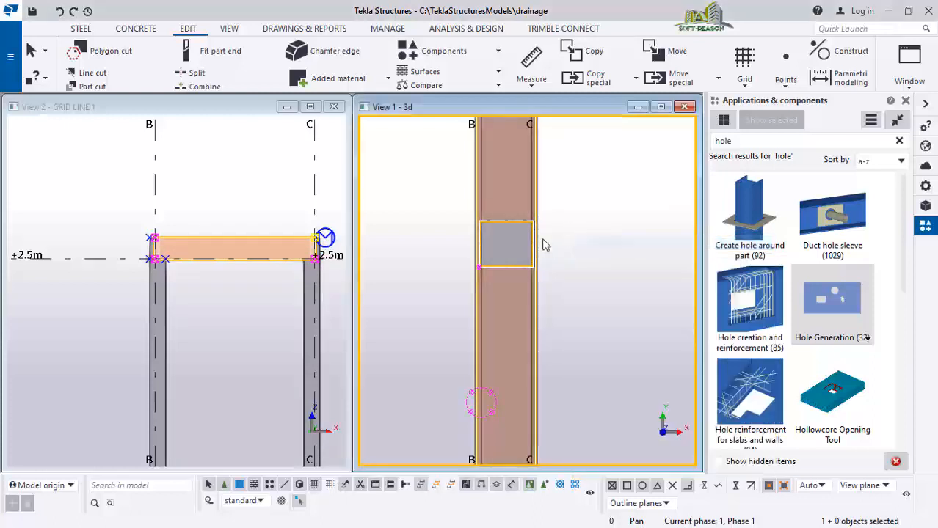
pyautogui.click(587, 238)
# Step: Examine the opening cut through the drainage box's top slab in 3D, from close up and along the box
pyautogui.scroll(-1, 547, 243)
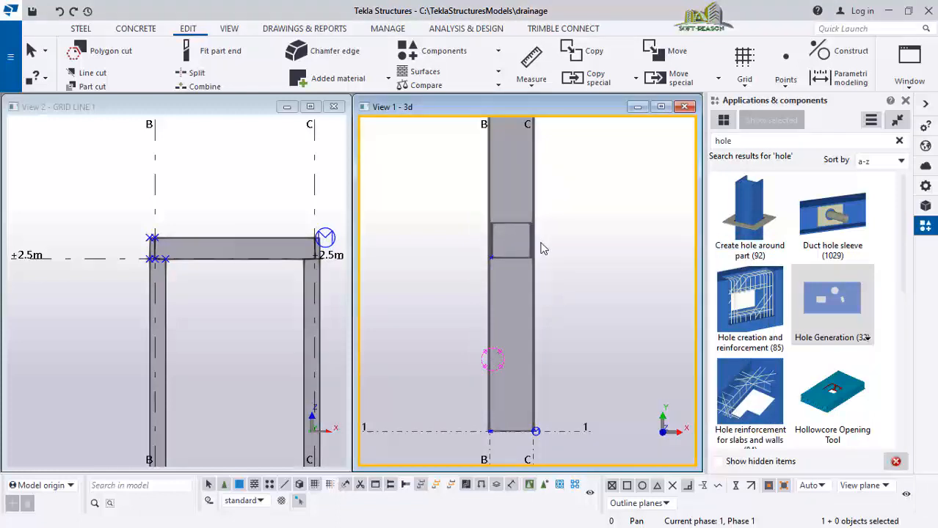
pyautogui.keyDown('ctrl'); pyautogui.moveTo(541, 248); pyautogui.dragTo(464, 360, button='middle'); pyautogui.keyUp('ctrl')
pyautogui.scroll(-2, 464, 360)
pyautogui.scroll(2, 557, 318)
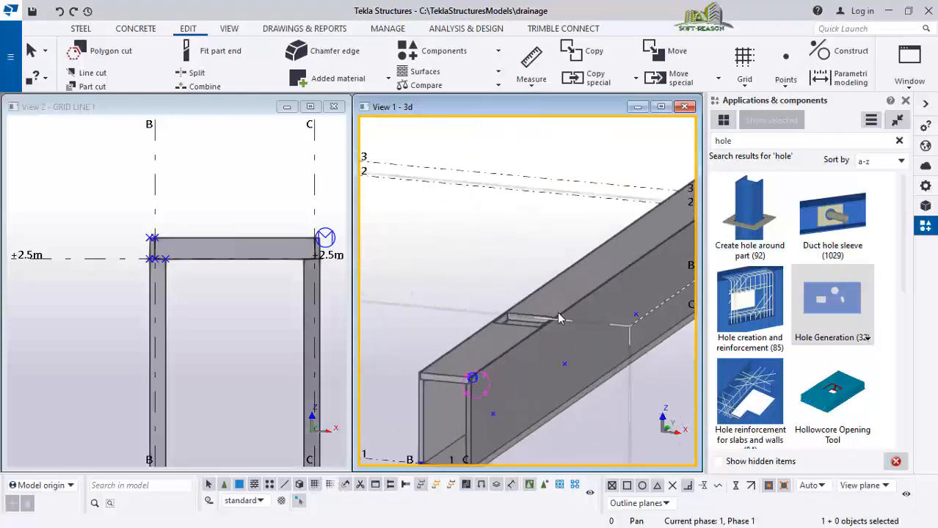
pyautogui.scroll(6, 558, 318)
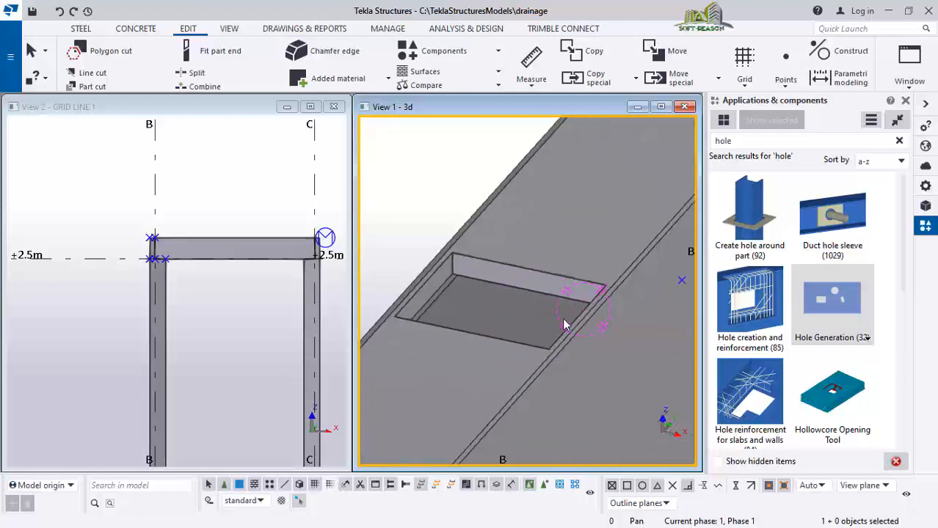
pyautogui.scroll(2, 563, 320)
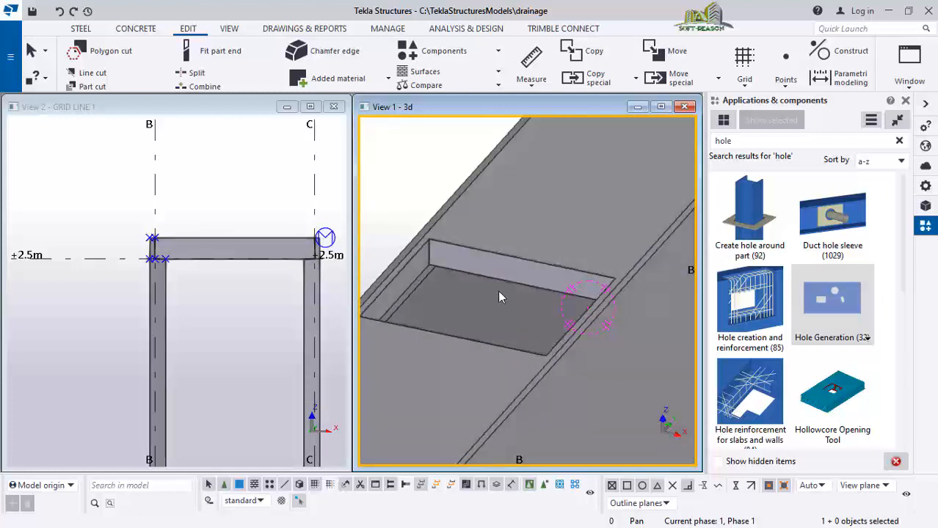
pyautogui.scroll(-2, 499, 296)
pyautogui.scroll(-3, 514, 267)
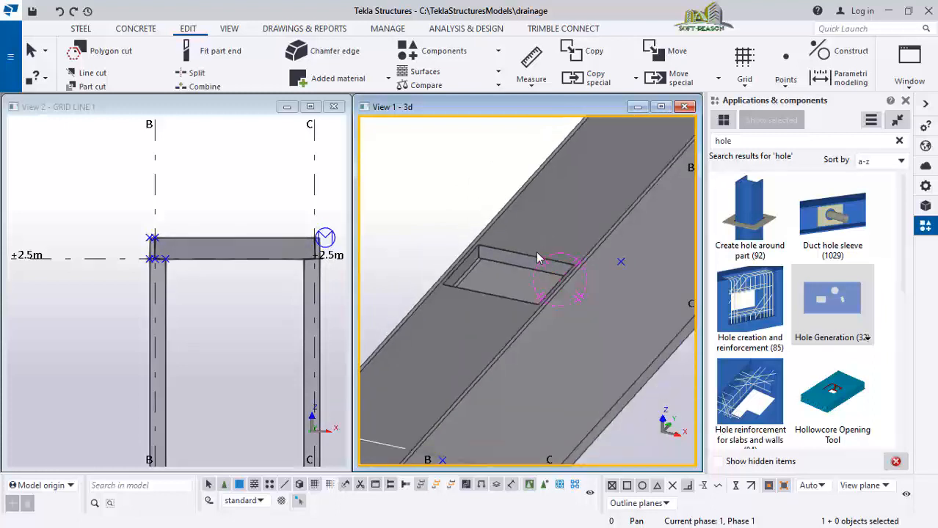
pyautogui.scroll(1, 520, 279)
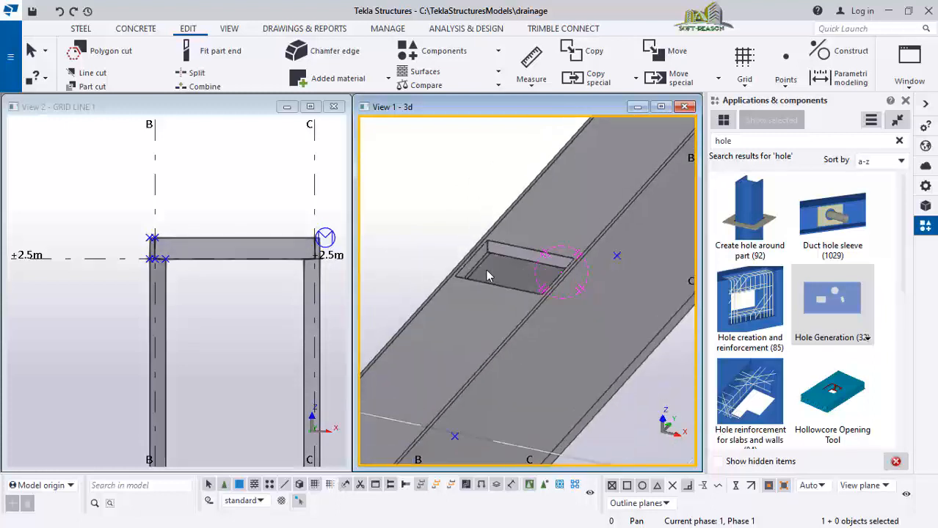
pyautogui.scroll(-2, 485, 269)
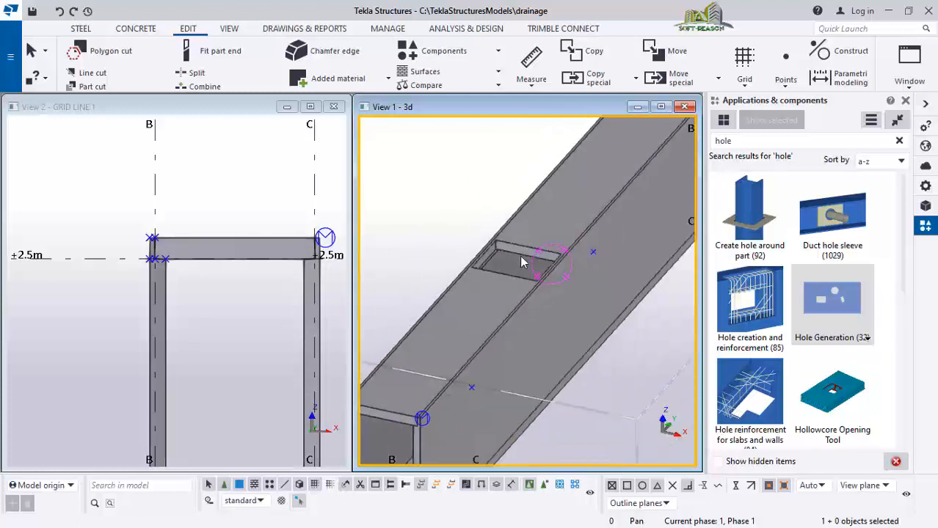
pyautogui.scroll(-4, 506, 283)
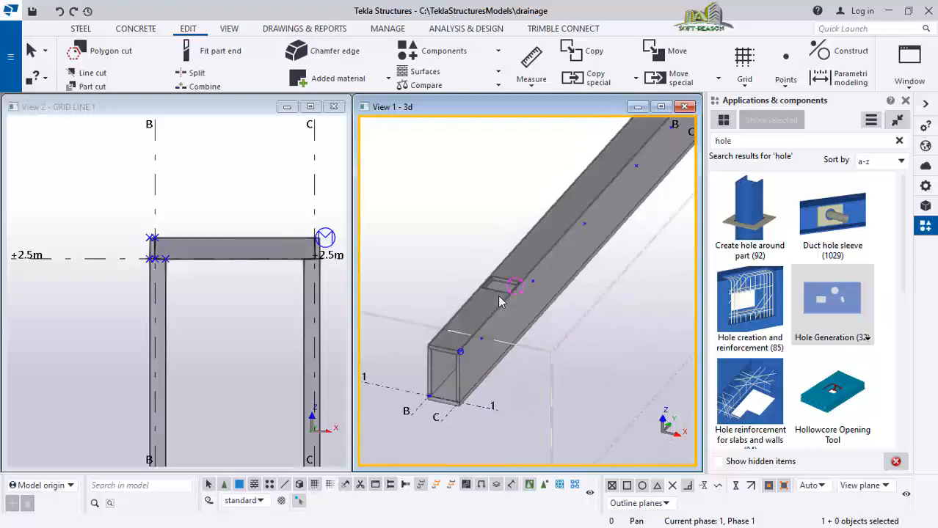
pyautogui.scroll(-3, 499, 302)
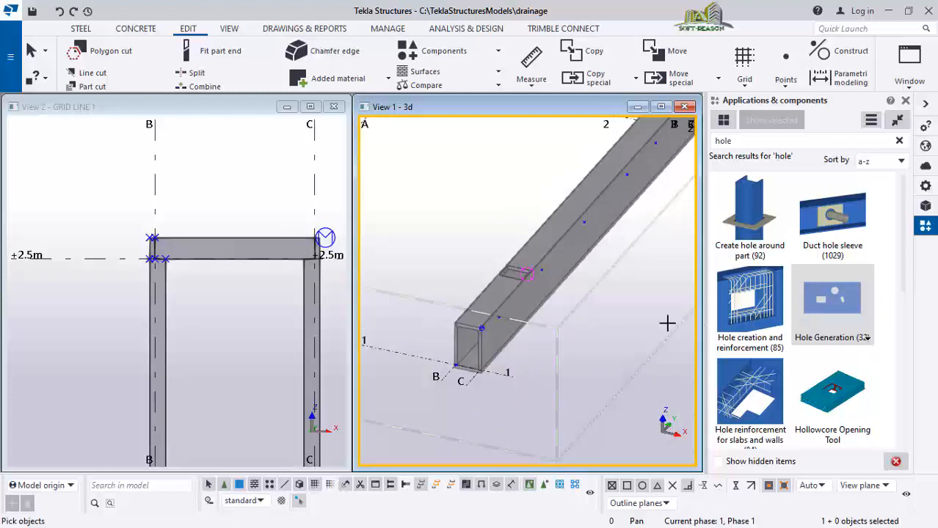
# Step: Cut a second rectangular opening in the top slab at the second reference point from grid line 1 in plan view
pyautogui.scroll(3, 498, 335)
pyautogui.click(451, 340)
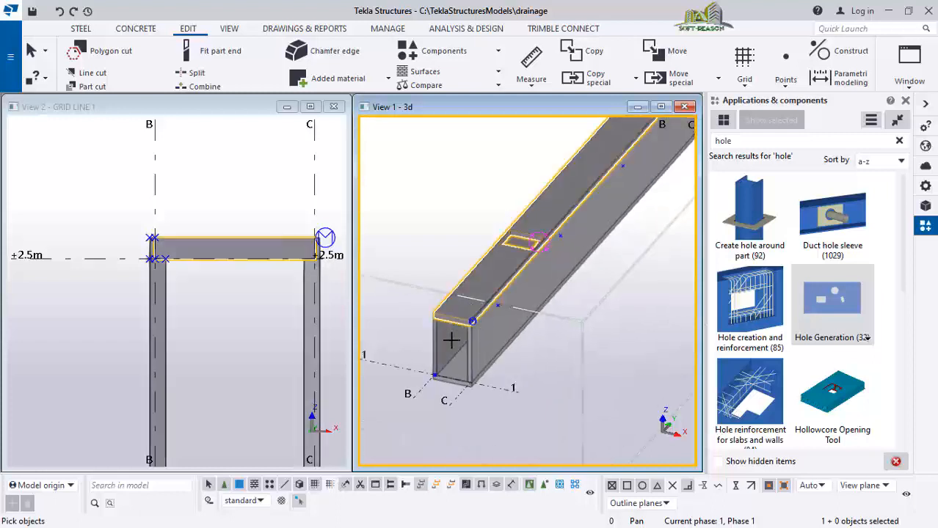
pyautogui.middleClick(466, 237)
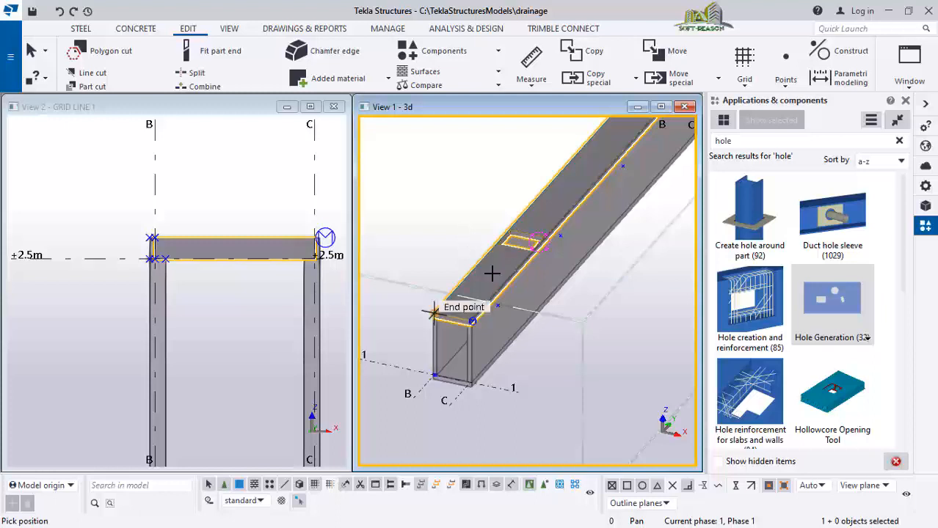
pyautogui.hotkey('ctrl', 'p')
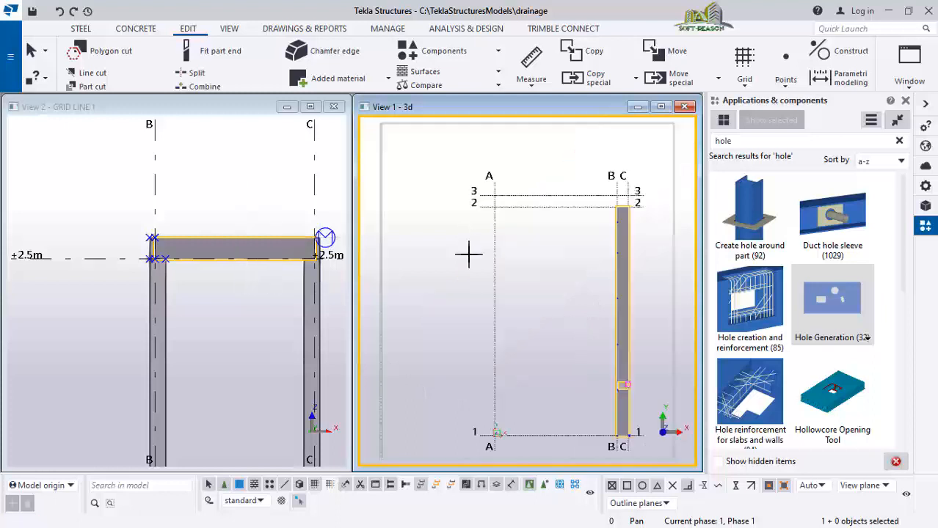
pyautogui.scroll(5, 615, 309)
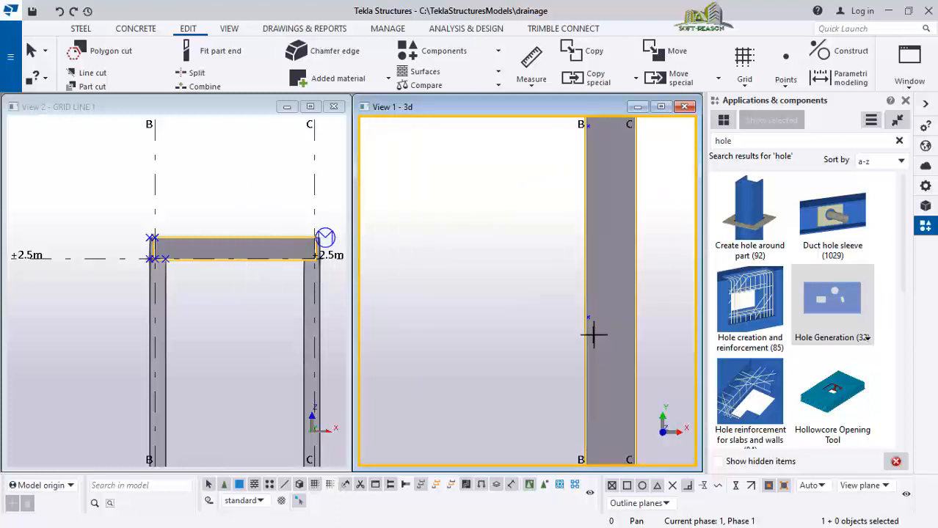
pyautogui.scroll(1, 587, 309)
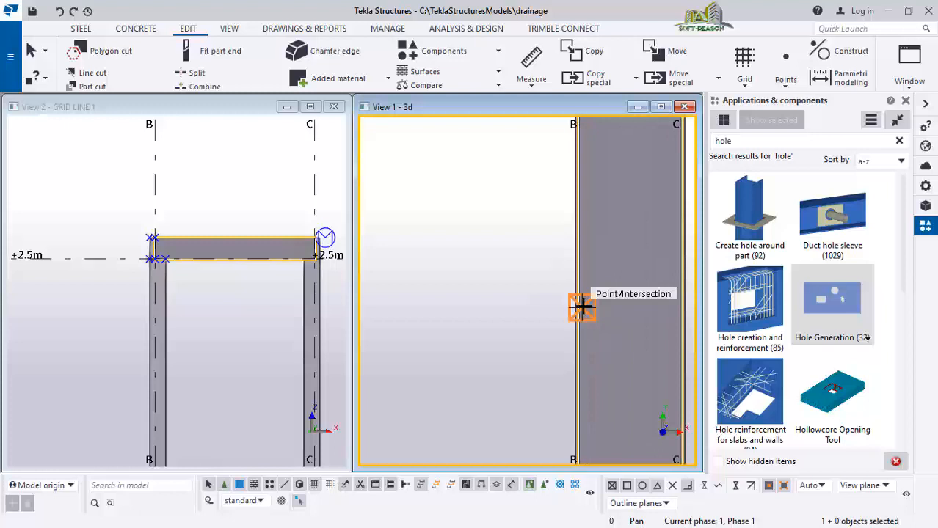
pyautogui.click(581, 307)
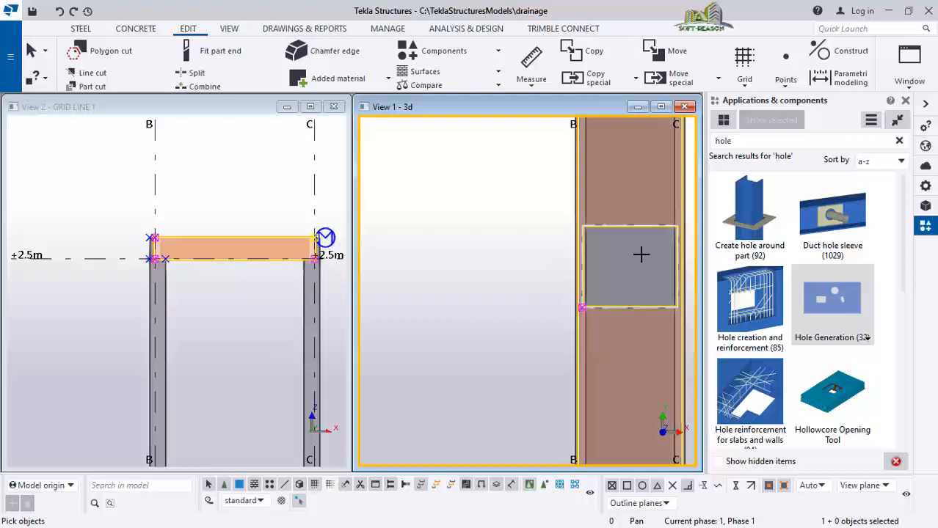
pyautogui.scroll(-5, 550, 286)
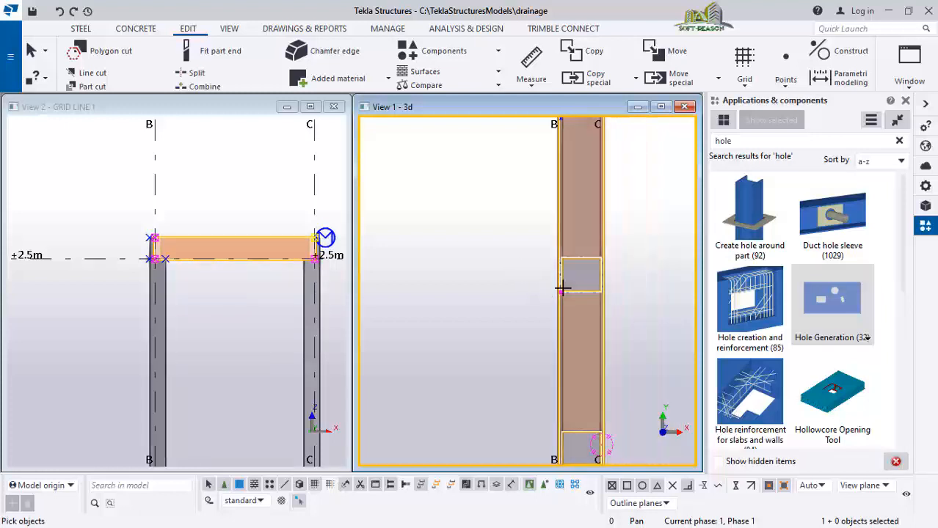
pyautogui.scroll(4, 559, 155)
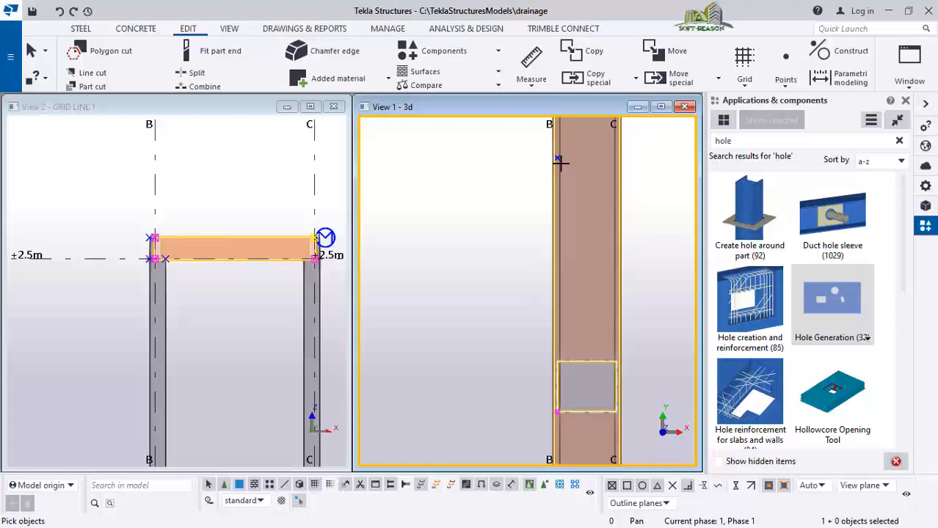
pyautogui.scroll(-3, 522, 171)
pyautogui.scroll(-2, 502, 262)
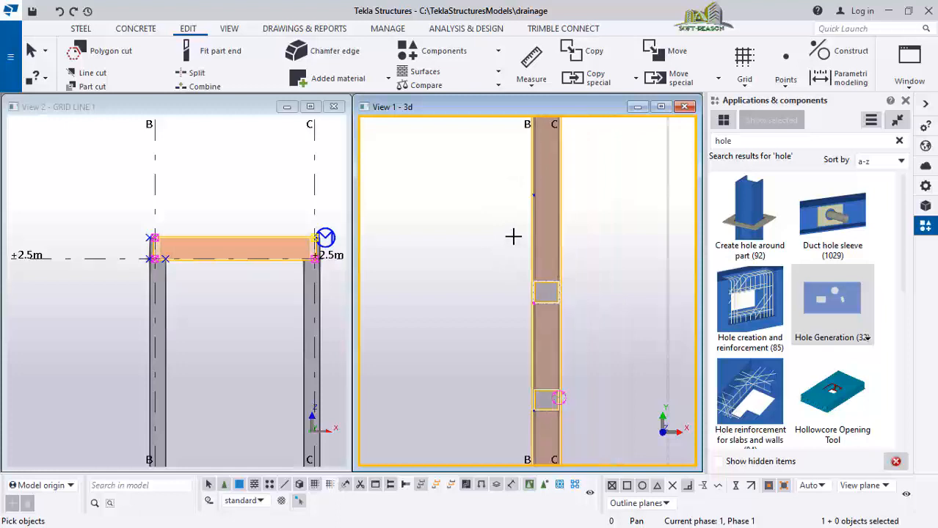
pyautogui.rightClick(496, 237)
pyautogui.click(494, 247)
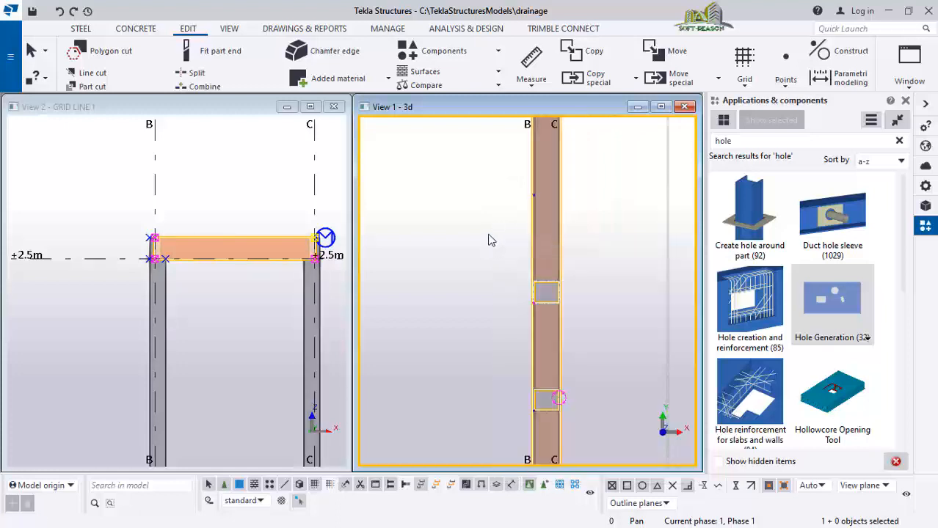
pyautogui.scroll(-1, 472, 211)
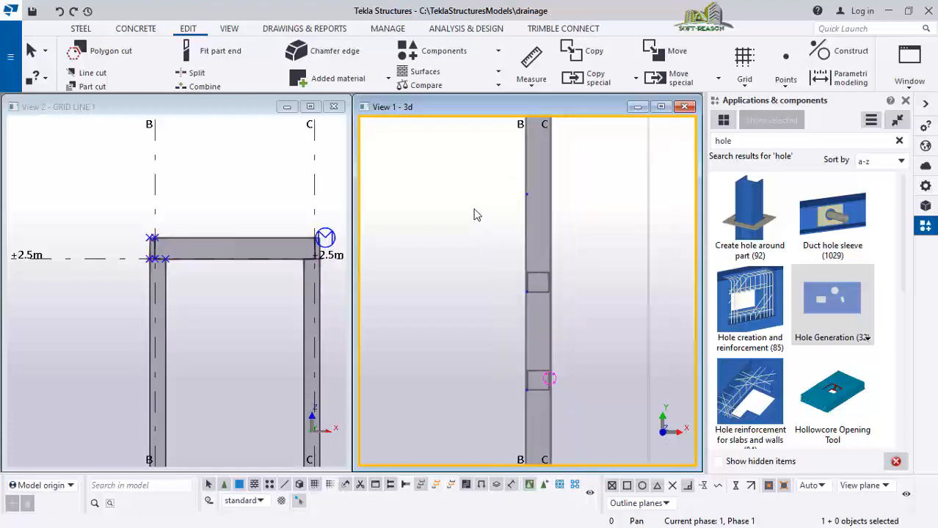
# Step: Cut a third rectangular opening in the top slab at the third reference point from grid line 1, and clear the selection
pyautogui.hotkey('ctrl', 'p')
pyautogui.scroll(3, 591, 334)
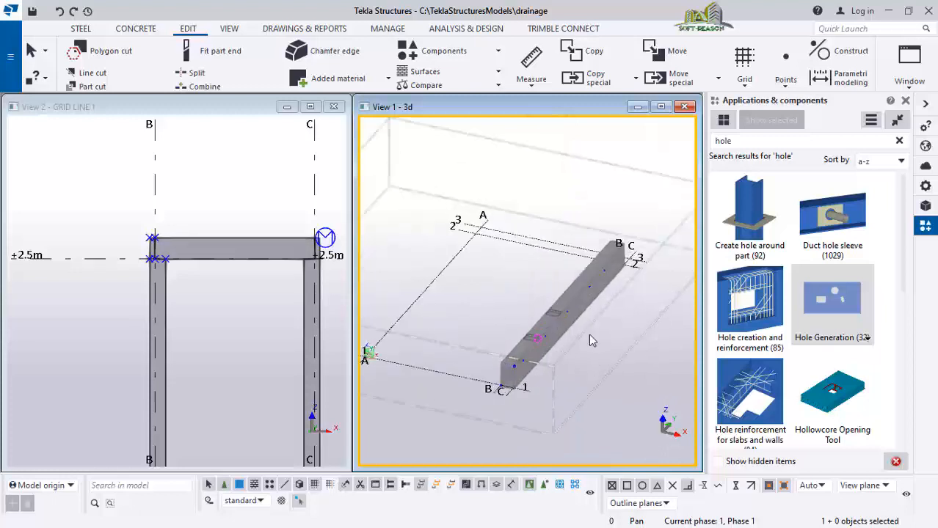
pyautogui.scroll(4, 484, 403)
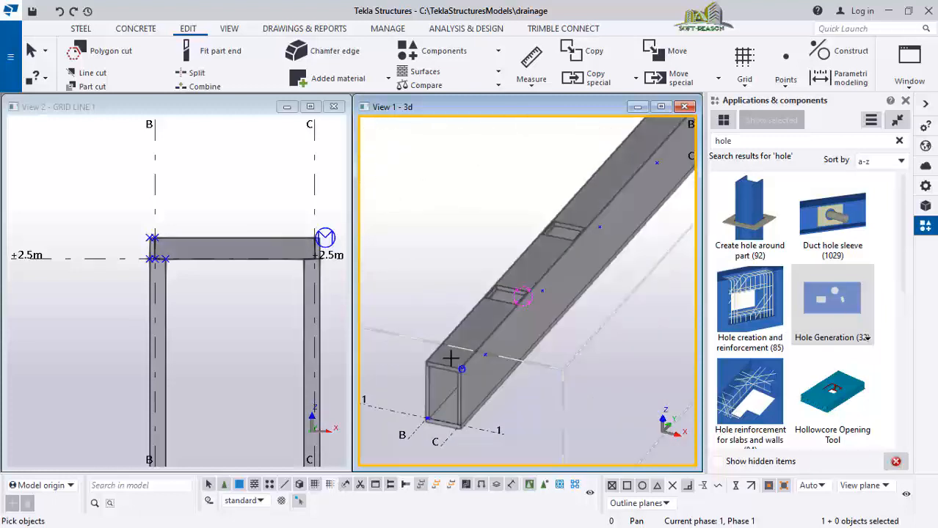
pyautogui.click(451, 365)
pyautogui.scroll(-1, 500, 285)
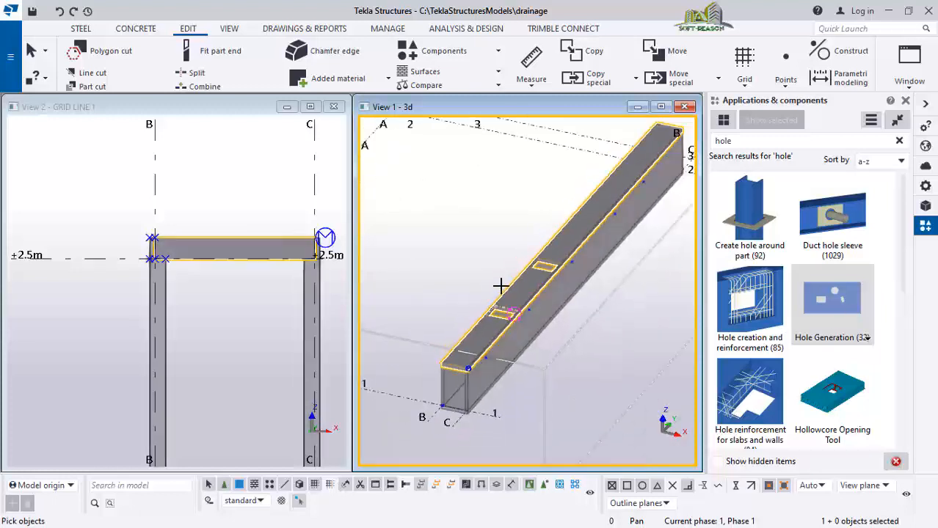
pyautogui.scroll(3, 594, 227)
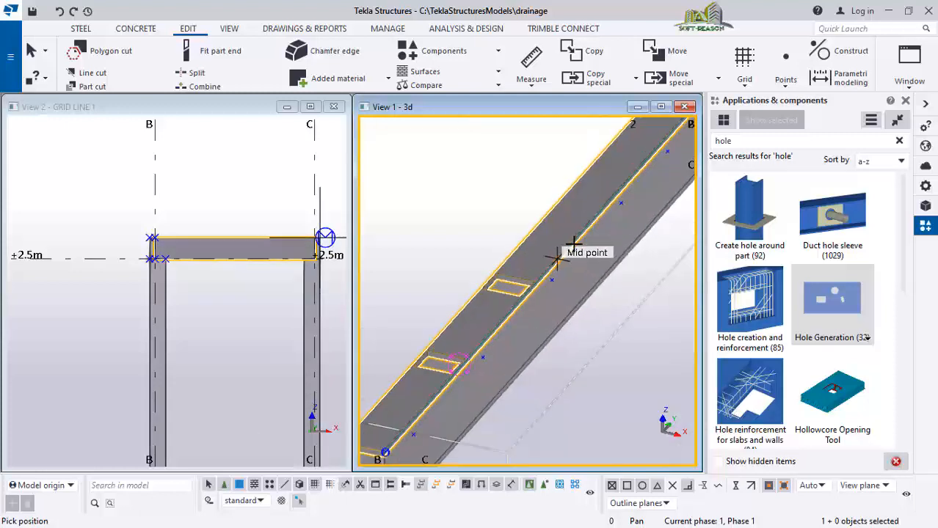
pyautogui.hotkey('ctrl', 'p')
pyautogui.scroll(3, 617, 279)
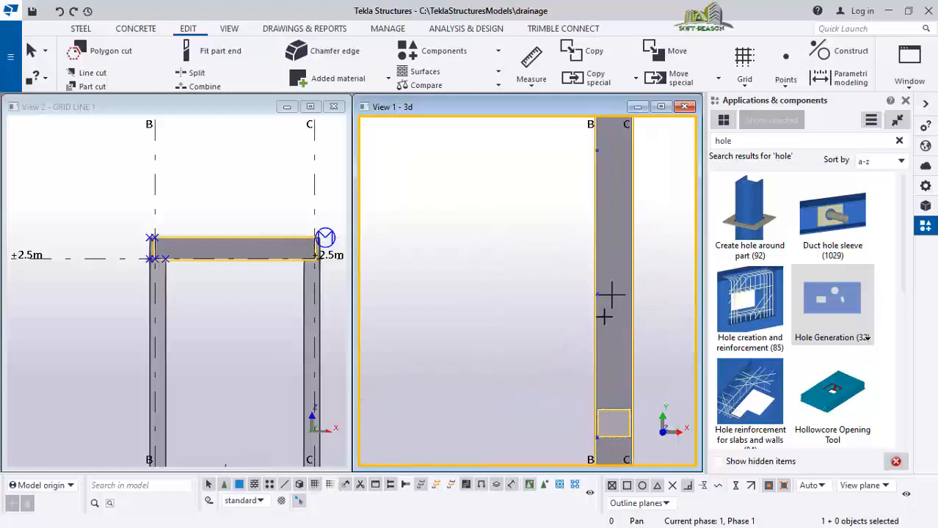
pyautogui.click(593, 294)
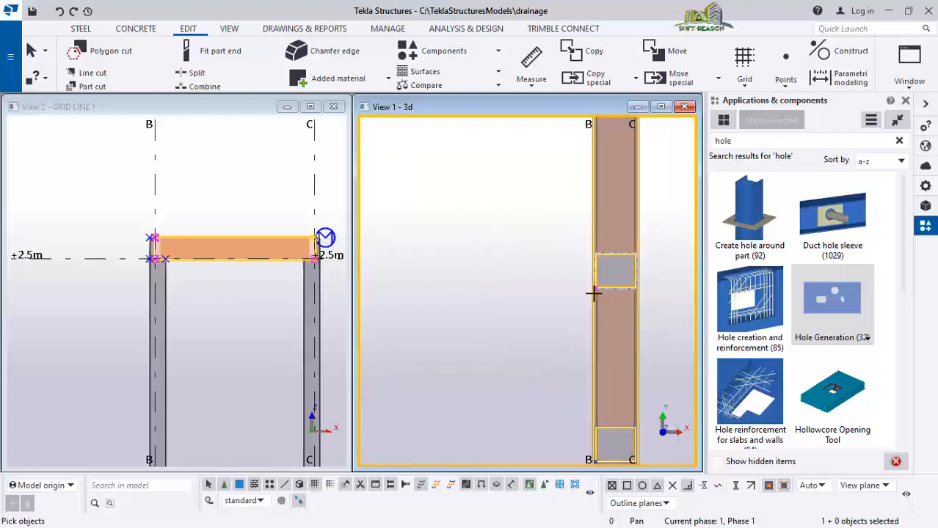
pyautogui.rightClick(495, 216)
pyautogui.click(532, 228)
pyautogui.scroll(-1, 515, 248)
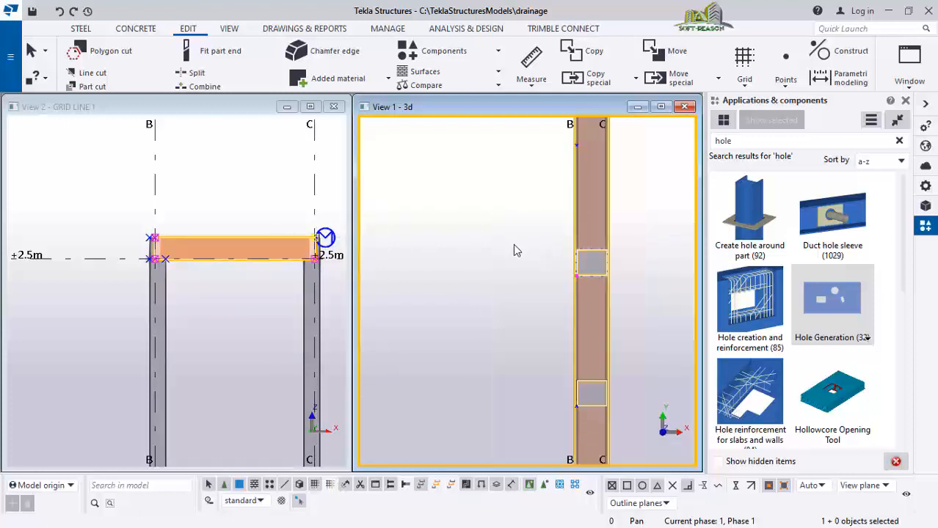
pyautogui.click(505, 239)
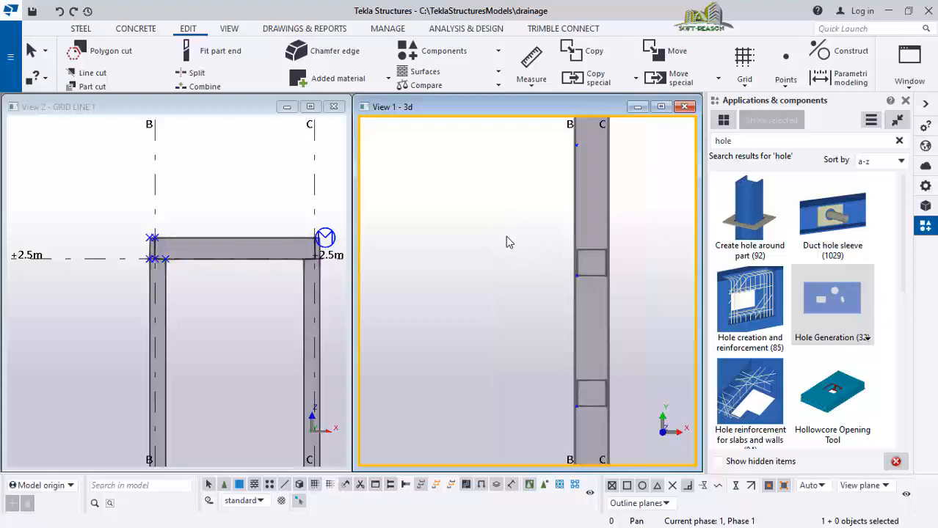
# Step: Cut a fourth rectangular opening in the top slab at the fourth reference point from grid line 1, and clear the selection
pyautogui.keyDown('ctrl'); pyautogui.moveTo(505, 235); pyautogui.dragTo(616, 276, button='middle'); pyautogui.keyUp('ctrl')
pyautogui.scroll(1, 616, 278)
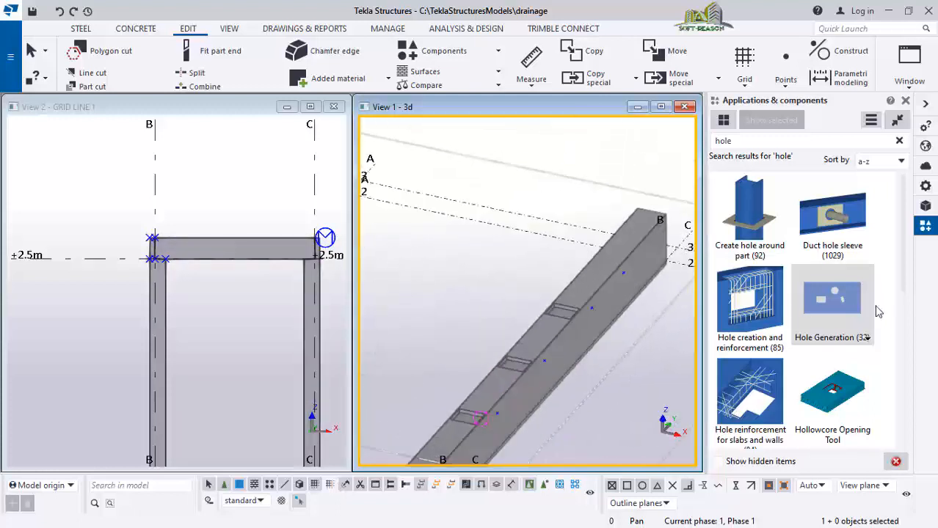
pyautogui.scroll(3, 615, 293)
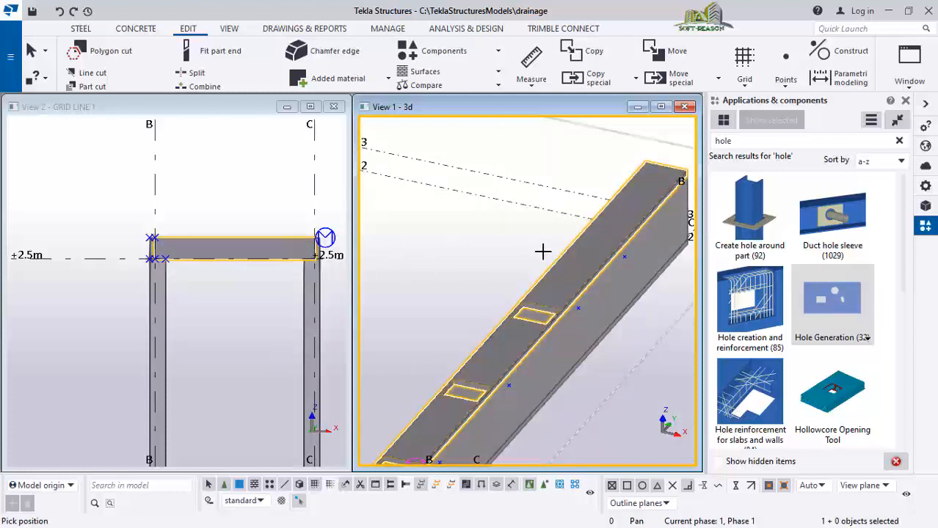
pyautogui.scroll(1, 603, 249)
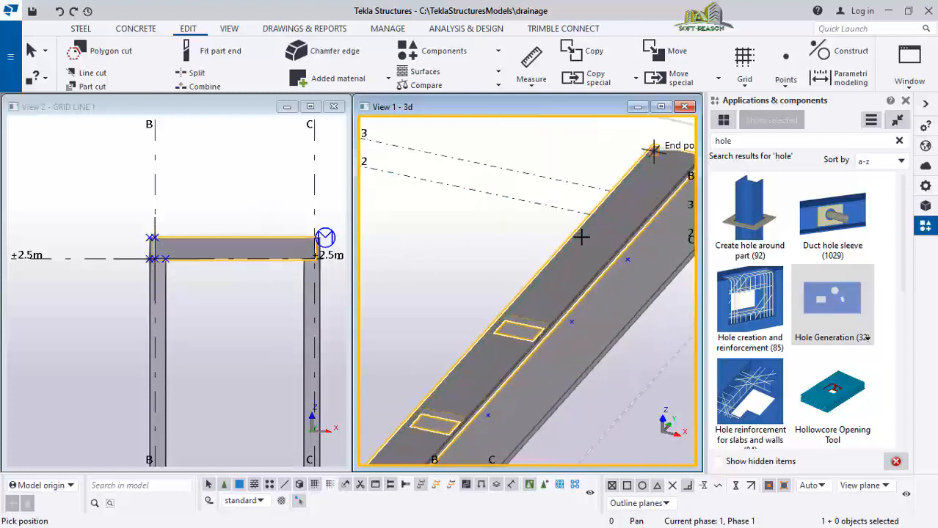
pyautogui.hotkey('ctrl', 'p')
pyautogui.scroll(3, 620, 264)
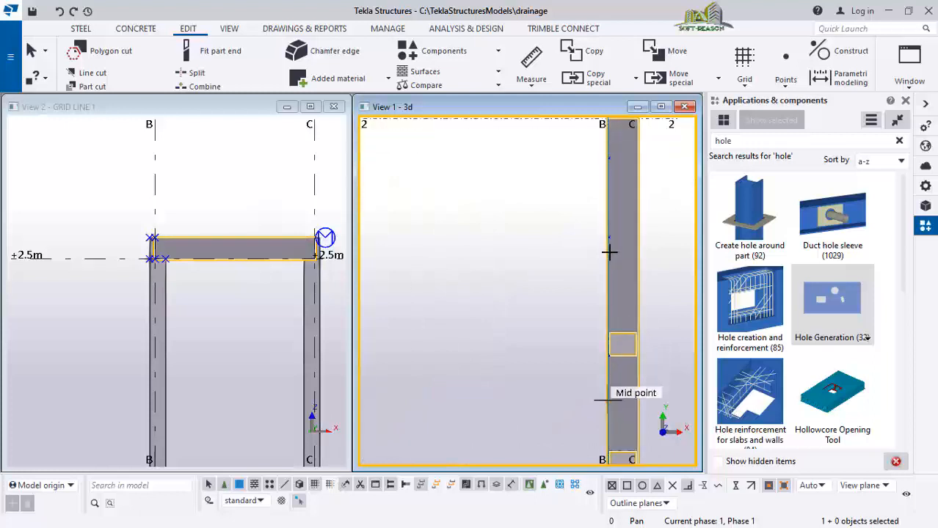
pyautogui.scroll(3, 609, 243)
pyautogui.click(609, 239)
pyautogui.scroll(-1, 446, 249)
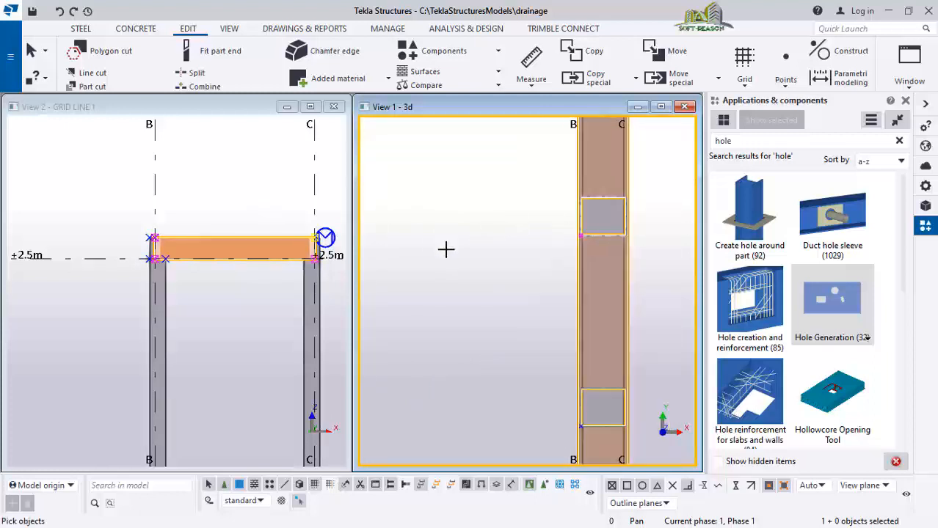
pyautogui.scroll(-3, 446, 249)
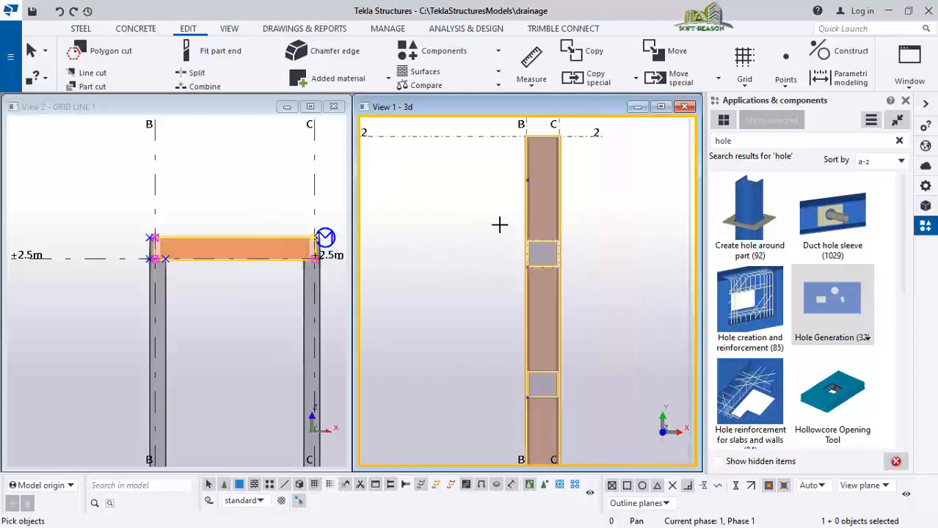
pyautogui.scroll(3, 498, 225)
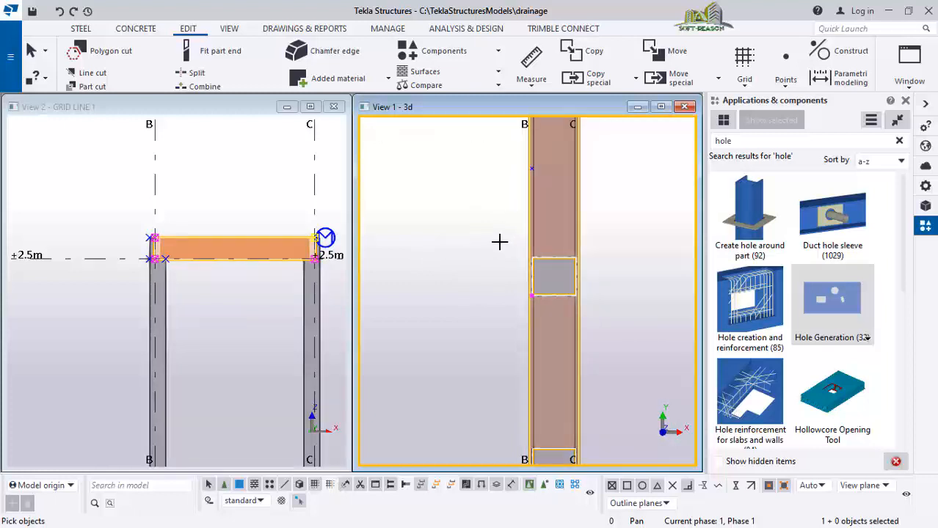
pyautogui.rightClick(499, 231)
pyautogui.click(513, 235)
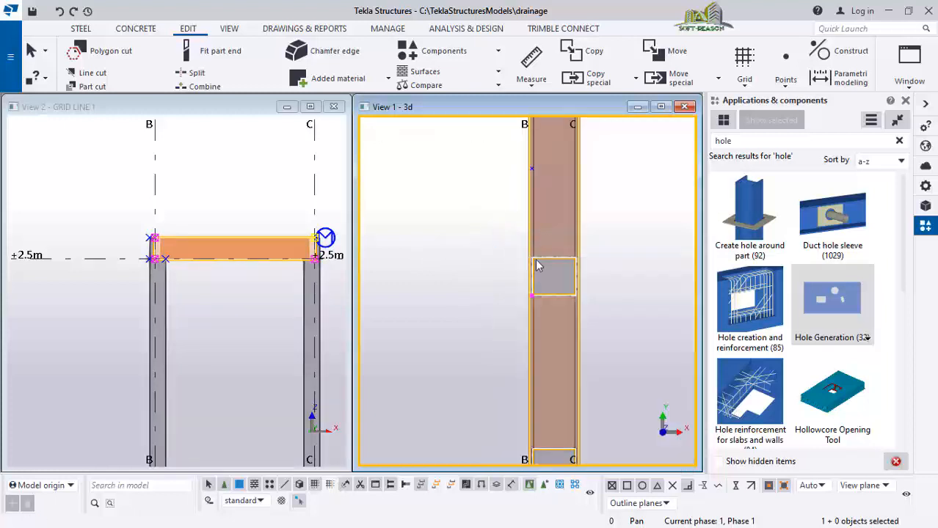
pyautogui.click(658, 243)
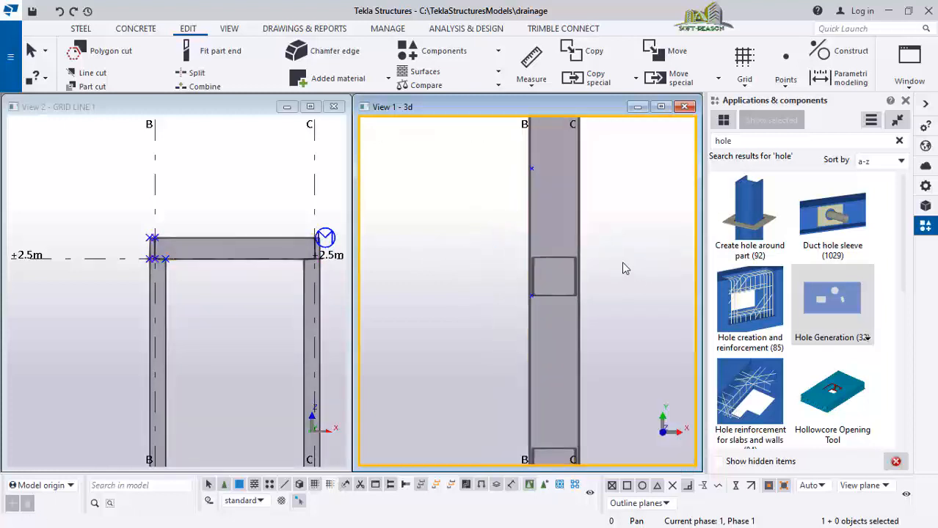
# Step: Cut a fifth rectangular opening in the top slab at the reference point nearest grid line 2, working in plan view
pyautogui.hotkey('ctrl', 'p')
pyautogui.scroll(4, 625, 282)
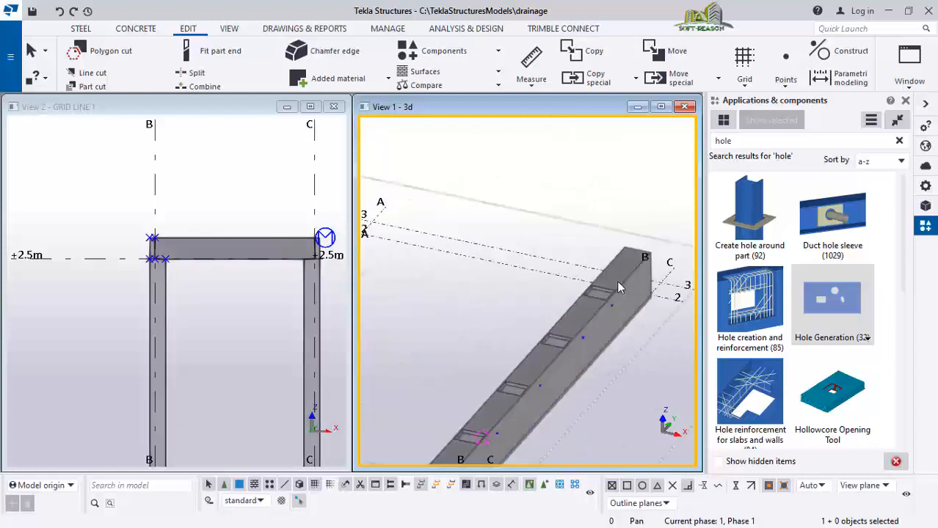
pyautogui.scroll(5, 616, 281)
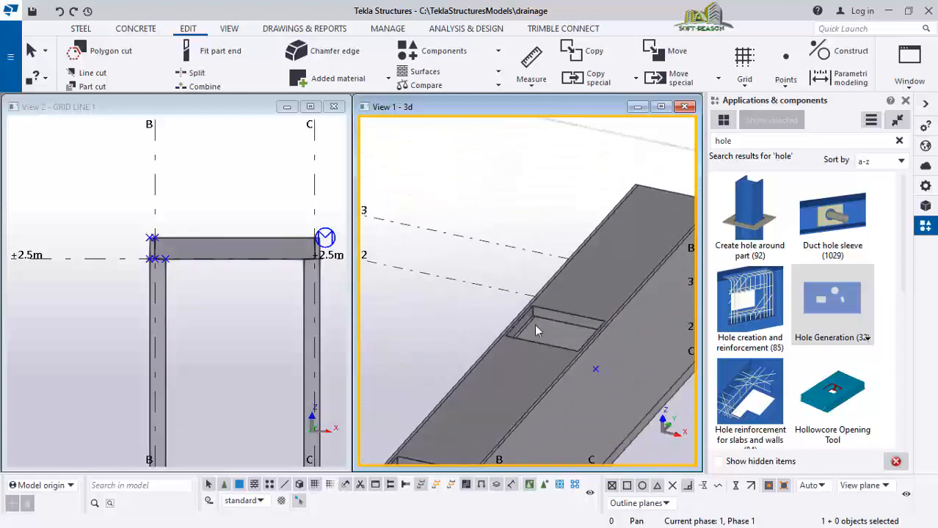
pyautogui.scroll(-3, 577, 310)
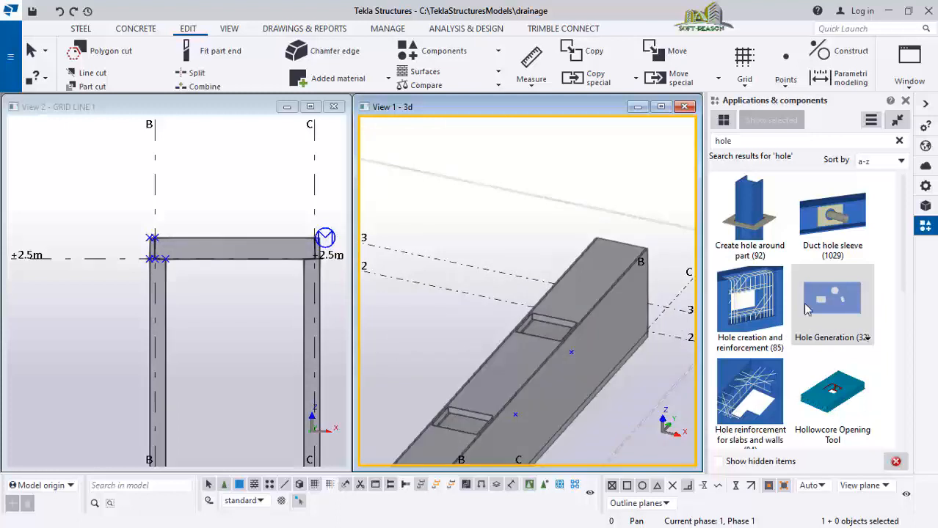
pyautogui.click(805, 310)
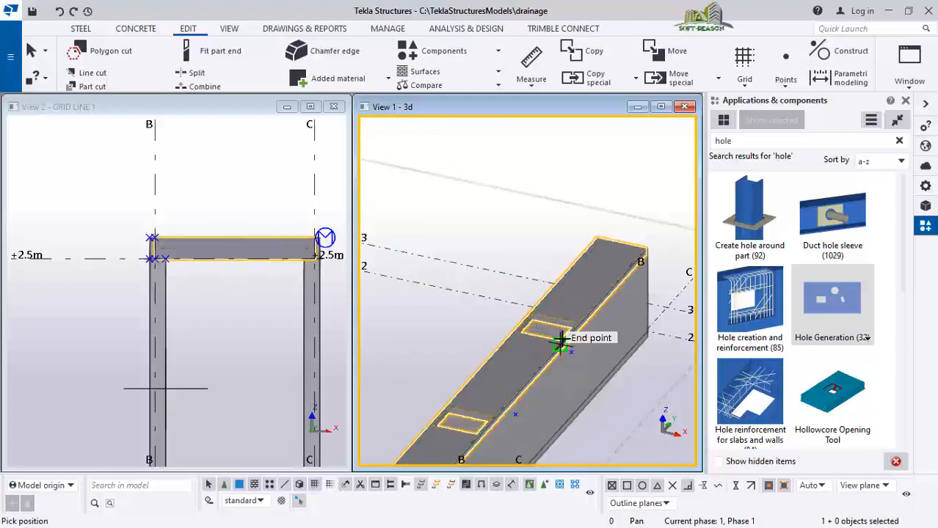
pyautogui.hotkey('ctrl', 'p')
pyautogui.scroll(5, 634, 193)
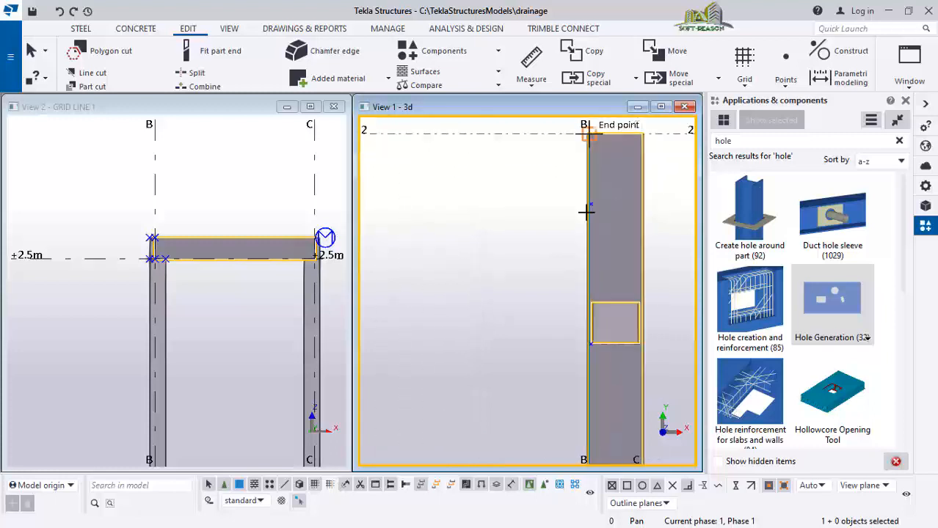
pyautogui.scroll(-5, 589, 203)
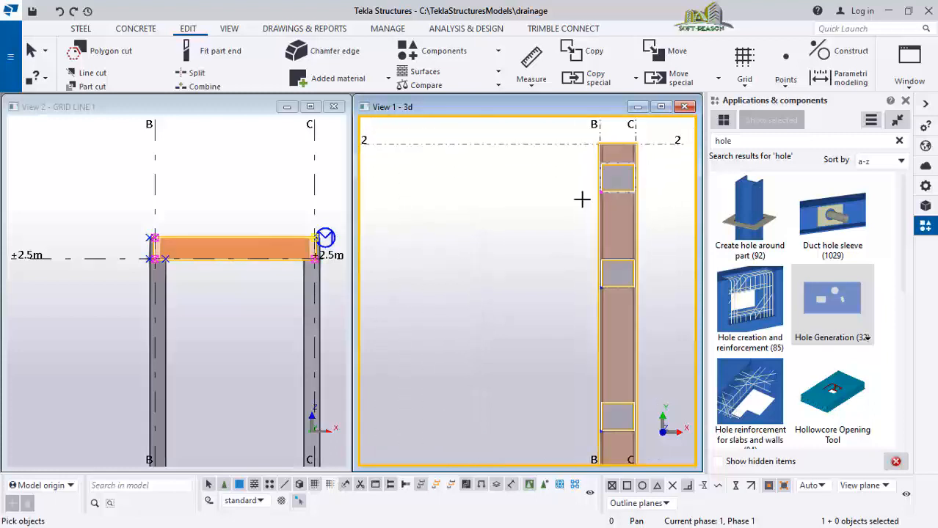
# Step: Examine the positions and spacing of the openings along the whole top slab between grid lines 1 and 2 in plan view
pyautogui.scroll(-4, 606, 294)
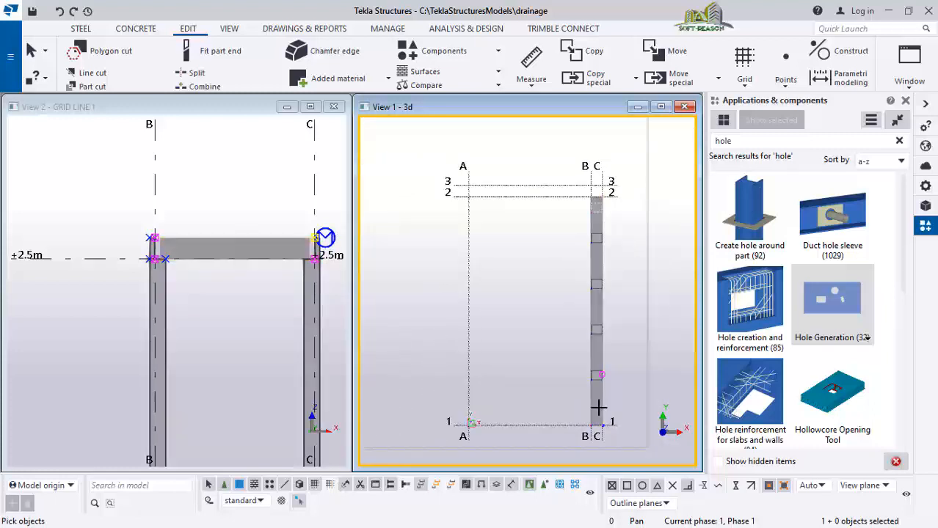
pyautogui.scroll(3, 600, 315)
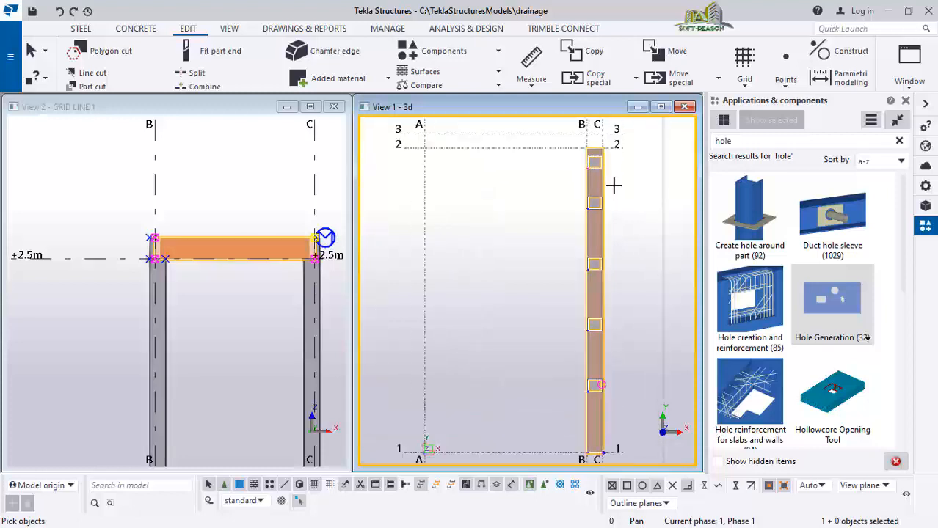
pyautogui.scroll(-2, 587, 223)
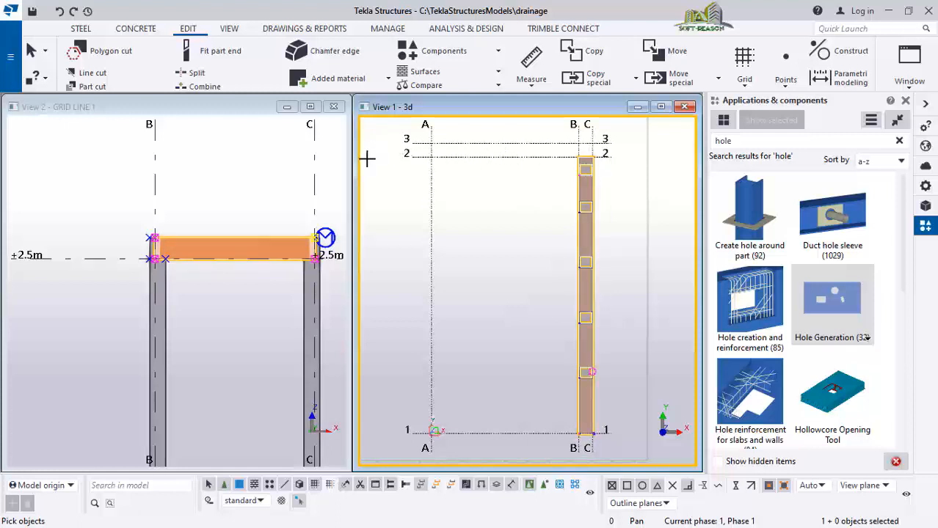
pyautogui.scroll(1, 520, 138)
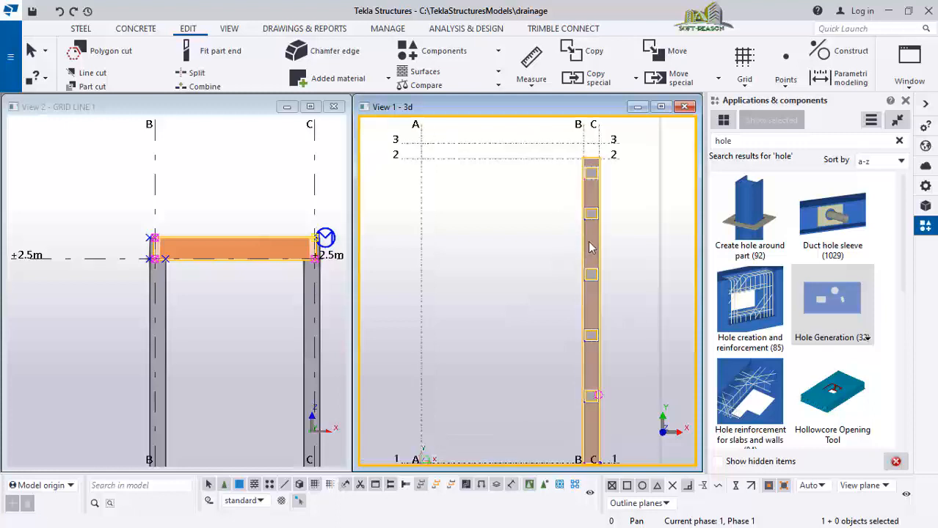
pyautogui.scroll(2, 591, 247)
pyautogui.scroll(-3, 578, 202)
pyautogui.scroll(4, 596, 341)
pyautogui.scroll(-2, 550, 282)
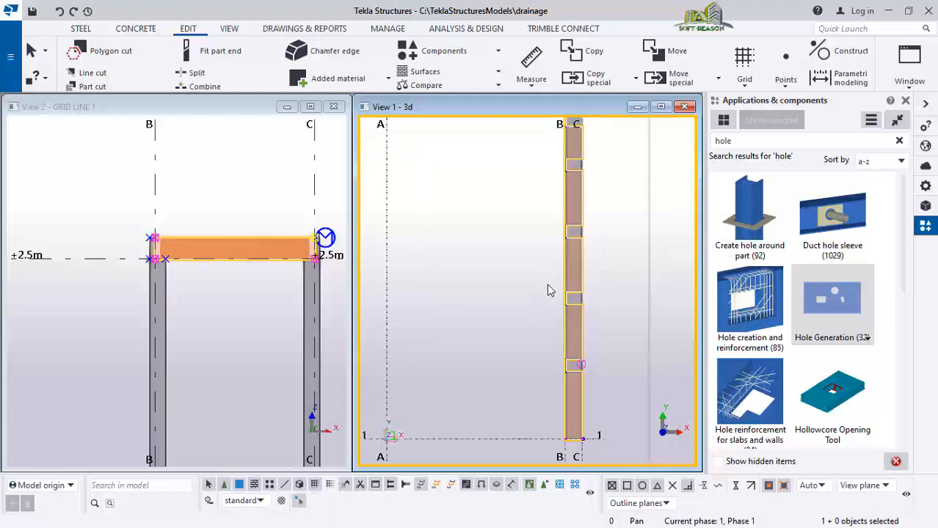
pyautogui.scroll(-2, 573, 249)
pyautogui.scroll(3, 598, 216)
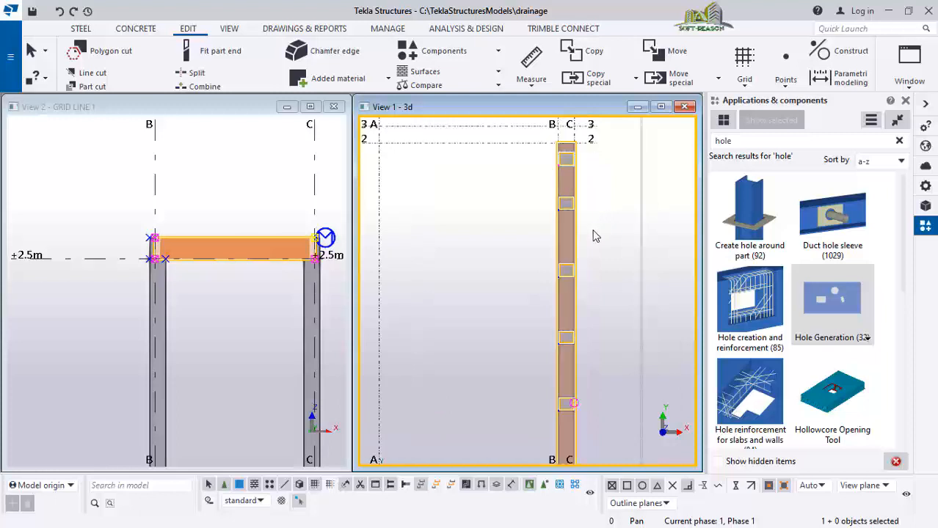
pyautogui.scroll(-2, 612, 216)
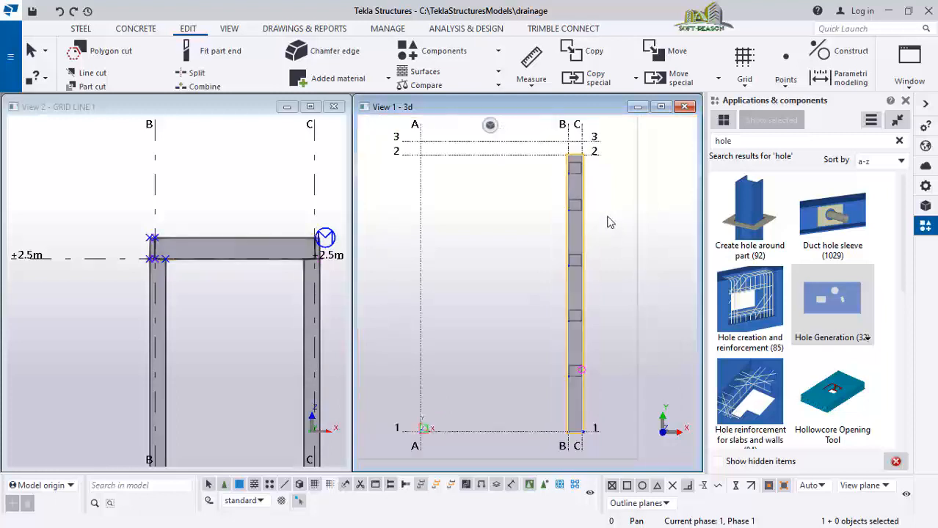
pyautogui.scroll(2, 579, 134)
pyautogui.scroll(3, 576, 146)
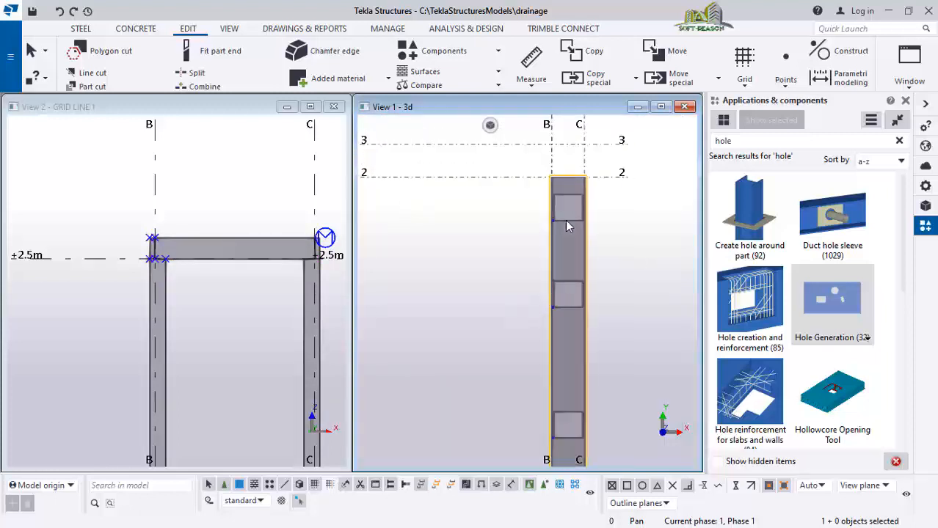
pyautogui.scroll(2, 569, 165)
pyautogui.scroll(-2, 569, 194)
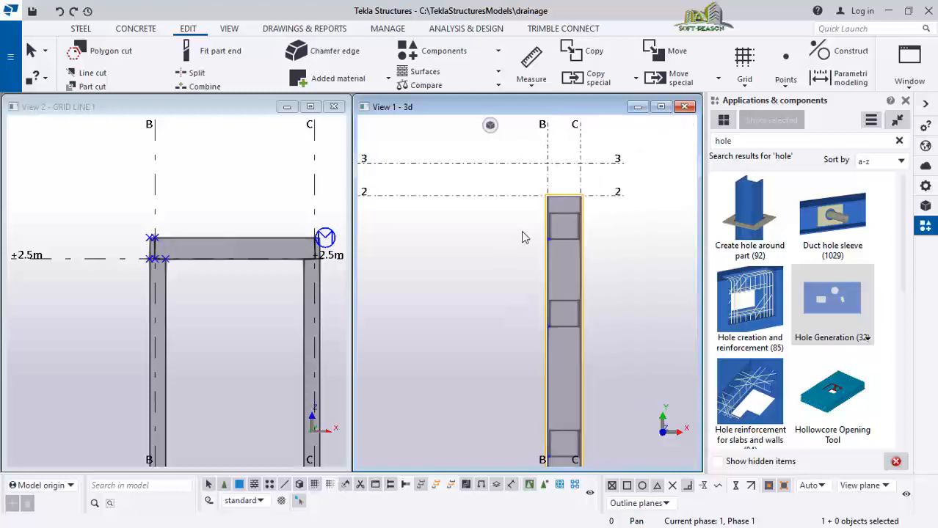
# Step: Add 1 dividing point on the line between grid intersections B-2 and C-3 beyond the end of the drainage box
pyautogui.click(785, 82)
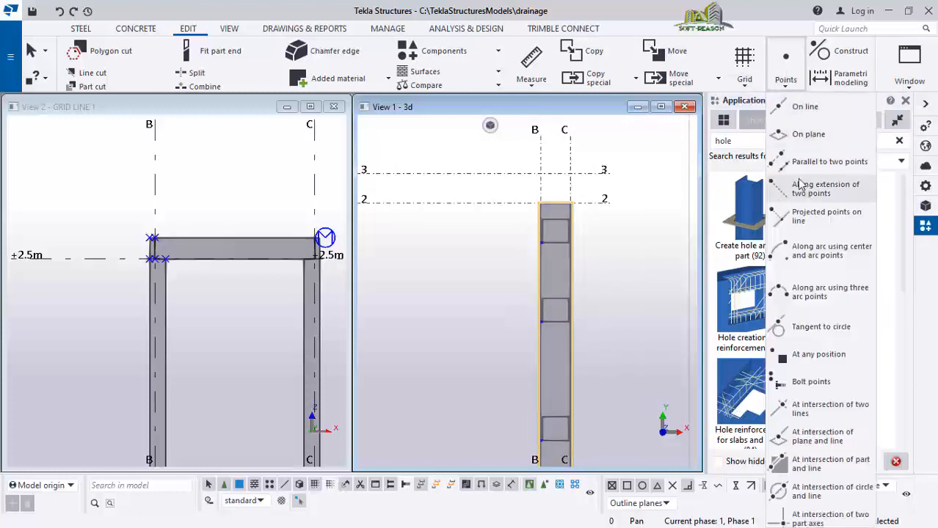
pyautogui.click(803, 107)
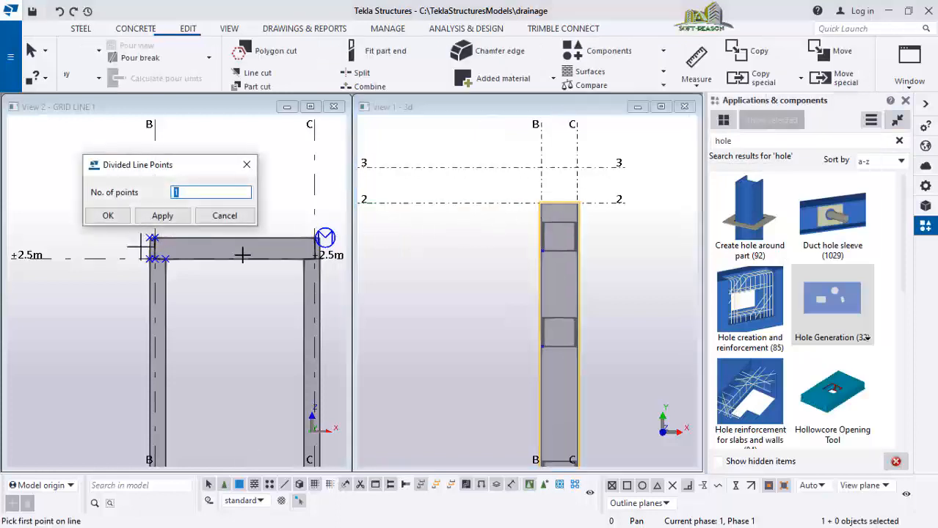
pyautogui.click(538, 201)
pyautogui.click(585, 178)
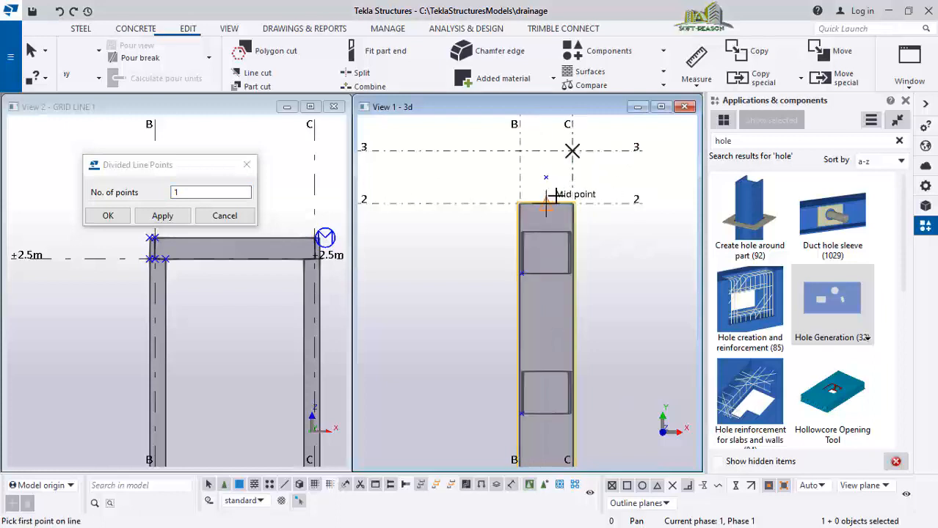
pyautogui.scroll(2, 581, 263)
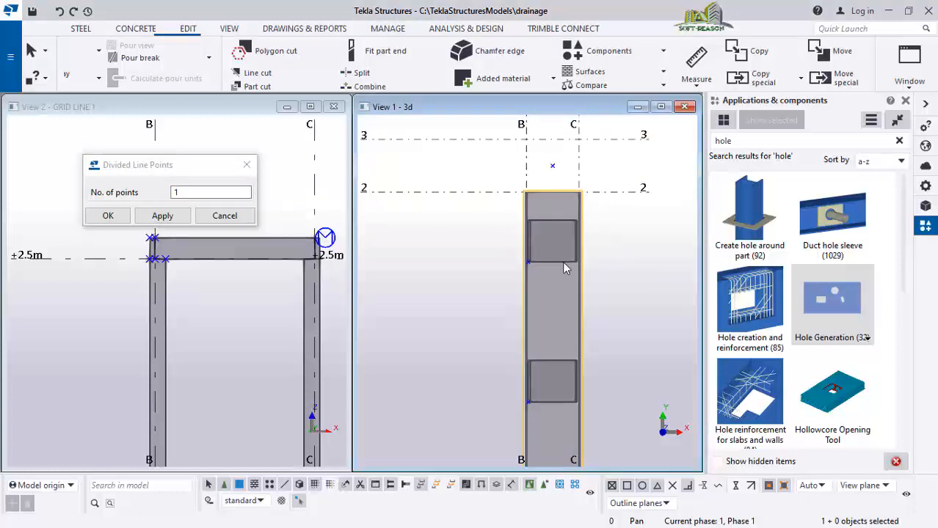
pyautogui.click(483, 274)
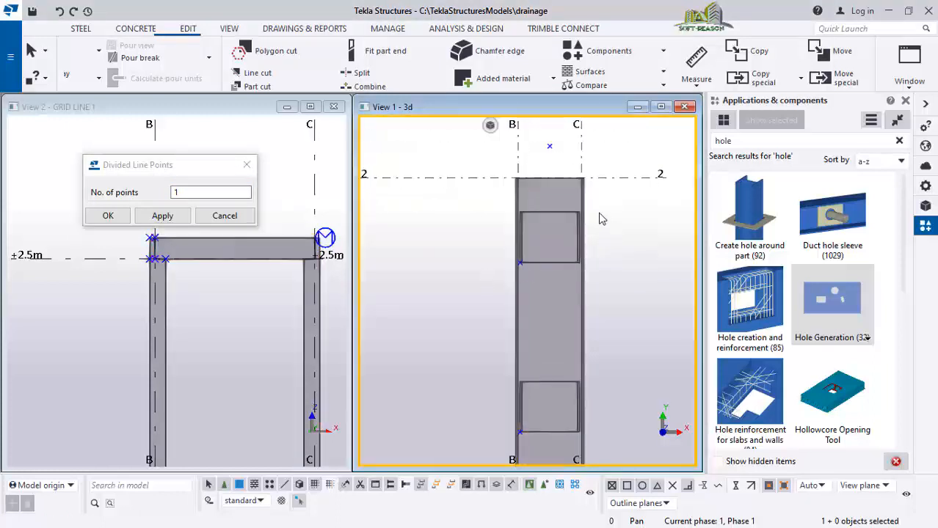
# Step: Try to select the walls and slabs of the drainage box together in the 3D view
pyautogui.scroll(-1, 599, 215)
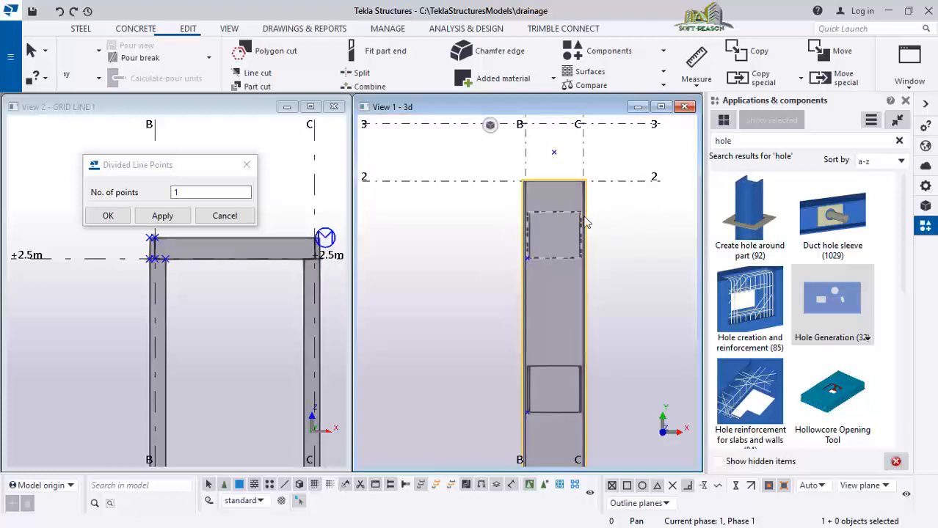
pyautogui.scroll(-1, 585, 222)
pyautogui.hotkey('ctrl', 'p')
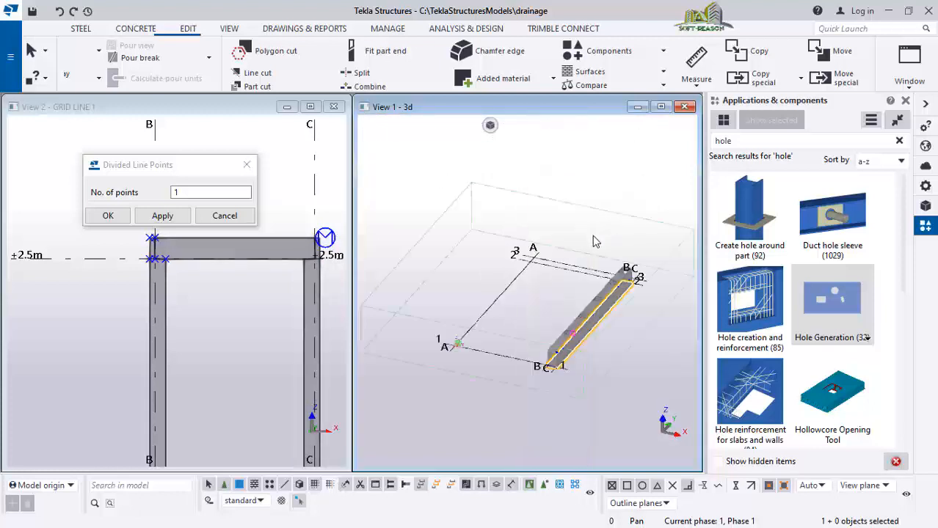
pyautogui.scroll(4, 561, 385)
pyautogui.scroll(2, 531, 345)
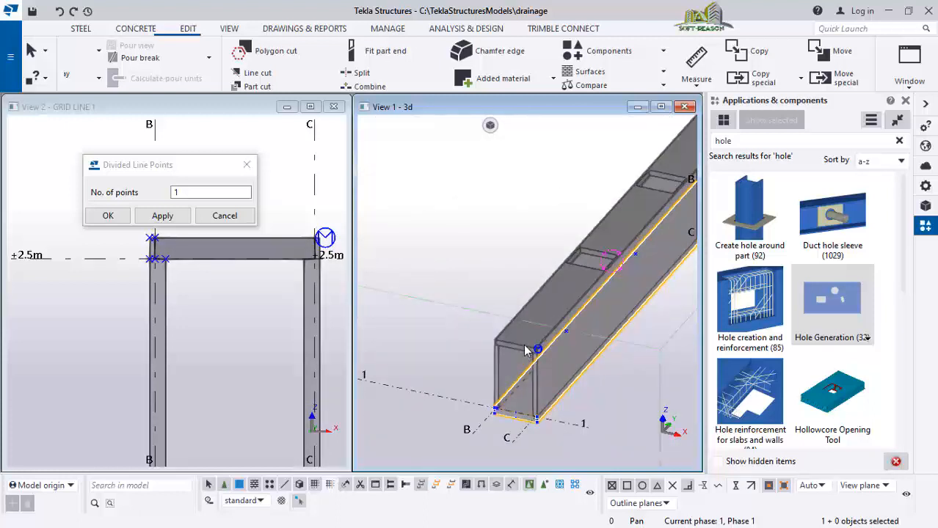
pyautogui.click(525, 345)
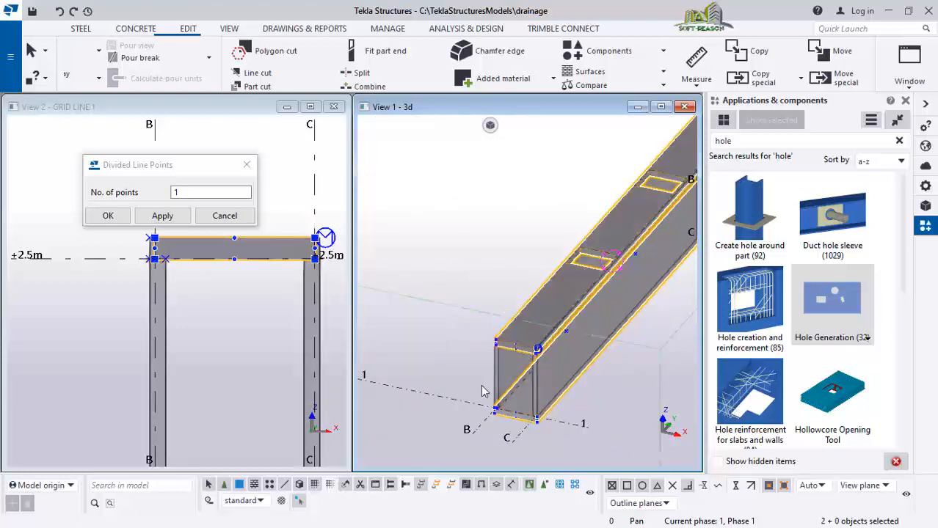
pyautogui.keyDown('ctrl'); pyautogui.click(508, 370); pyautogui.keyUp('ctrl')
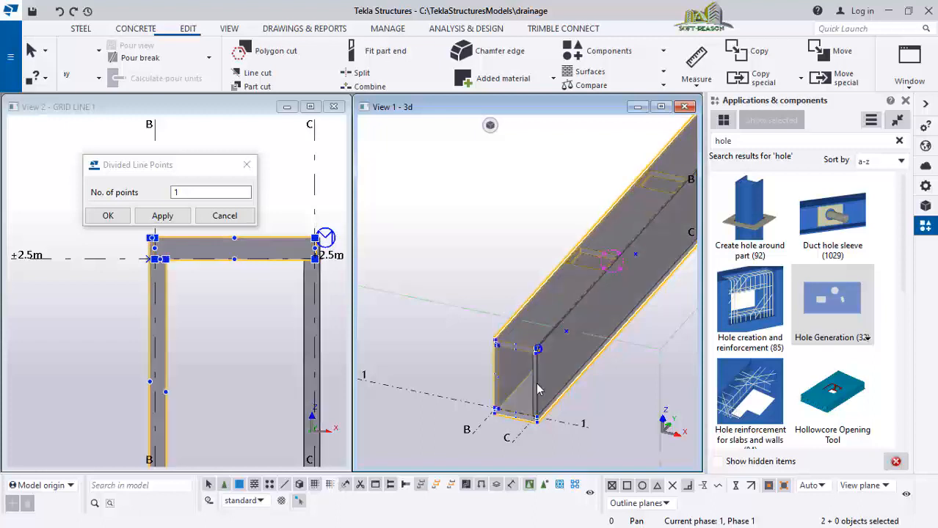
pyautogui.keyDown('ctrl'); pyautogui.click(537, 386); pyautogui.keyUp('ctrl')
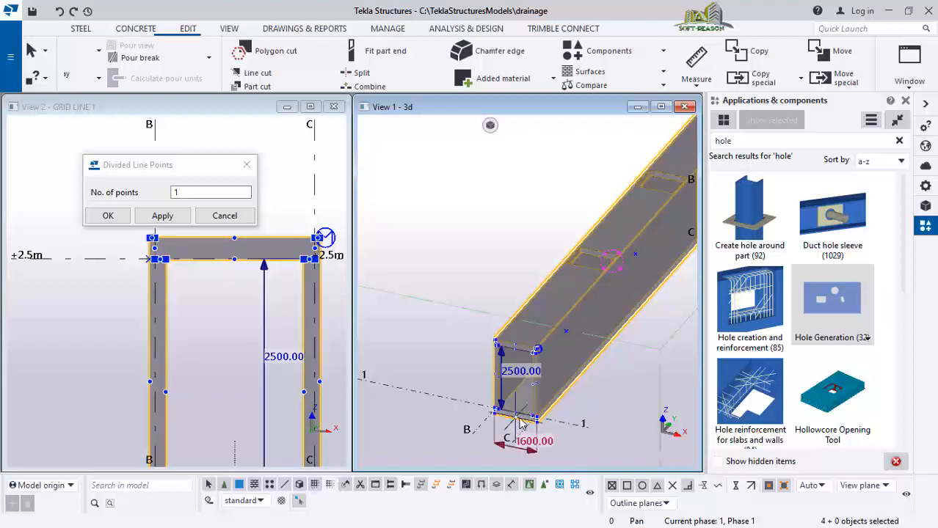
pyautogui.click(522, 405)
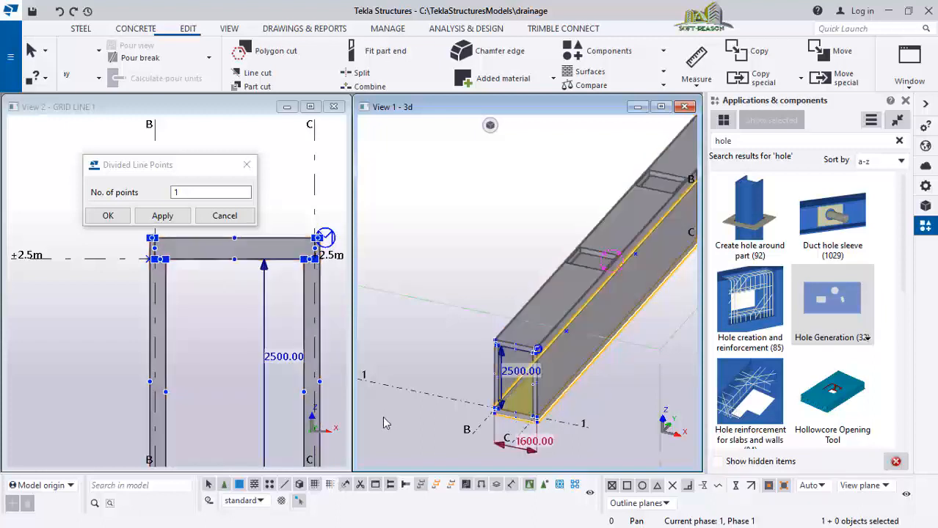
# Step: Turn off direct modification and select both walls and both slabs of the drainage box together
pyautogui.scroll(-4, 487, 396)
pyautogui.scroll(2, 612, 256)
pyautogui.scroll(2, 477, 421)
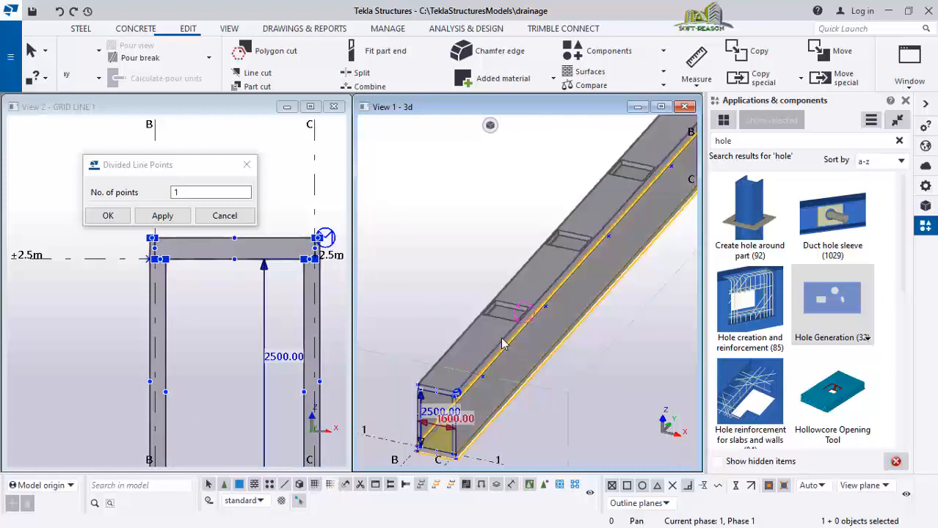
pyautogui.click(297, 501)
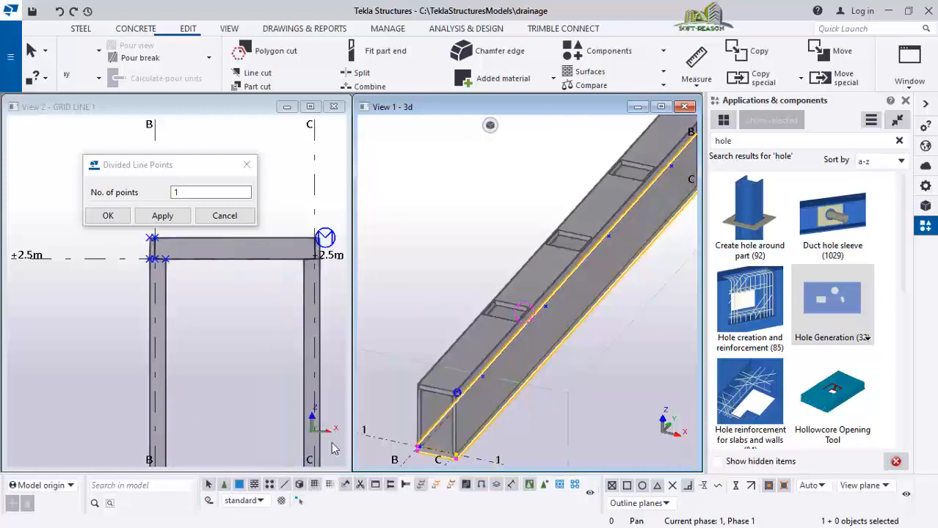
pyautogui.click(543, 273)
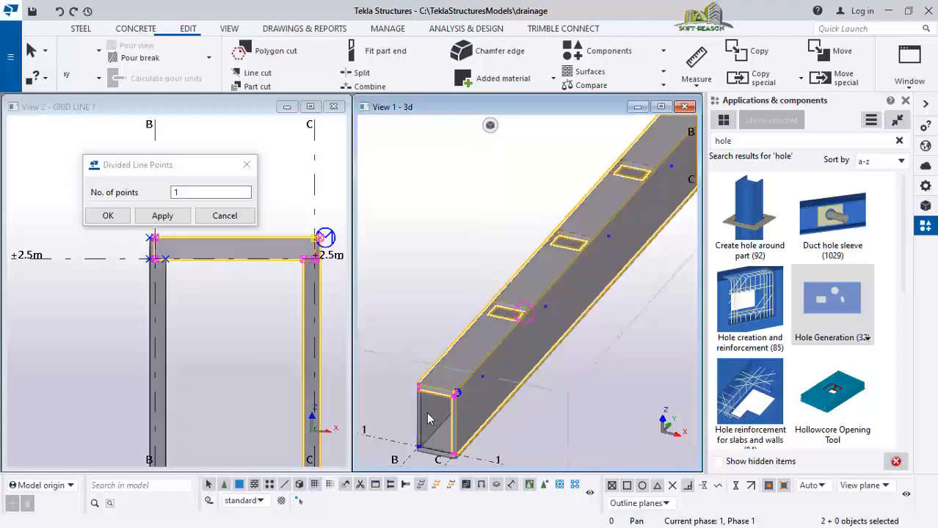
pyautogui.keyDown('shift'); pyautogui.click(440, 431); pyautogui.keyUp('shift')
pyautogui.keyDown('shift'); pyautogui.click(442, 443); pyautogui.keyUp('shift')
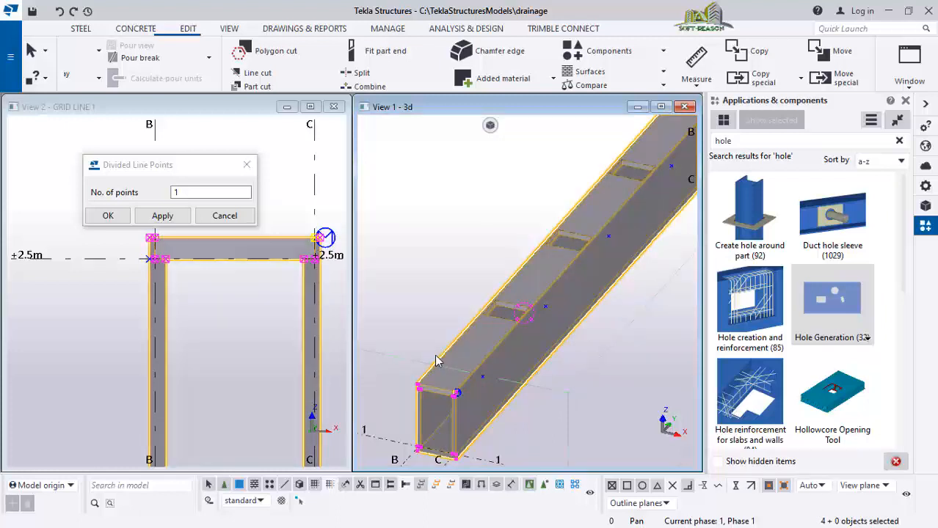
# Step: Start a rotated copy of the selected box in plan view, with the dividing point between grid lines 2 and 3 as origin
pyautogui.hotkey('ctrl', 'p')
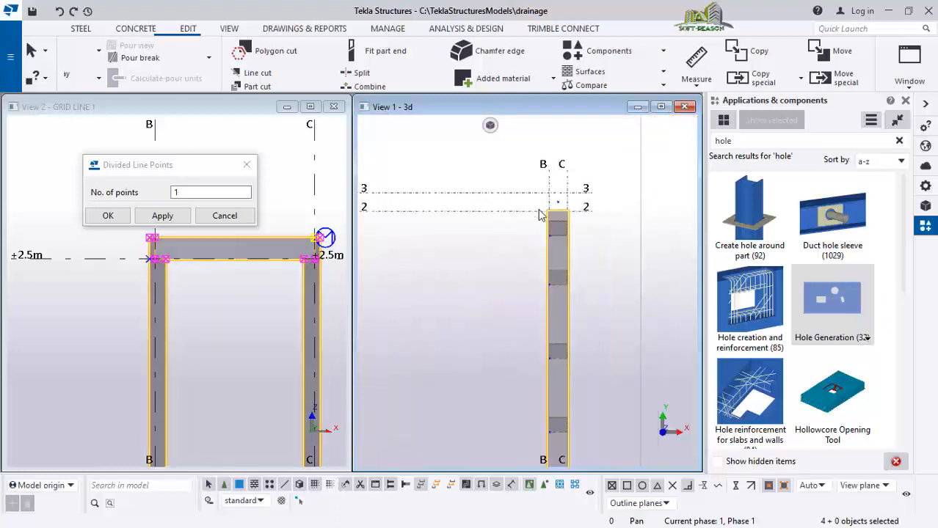
pyautogui.rightClick(440, 159)
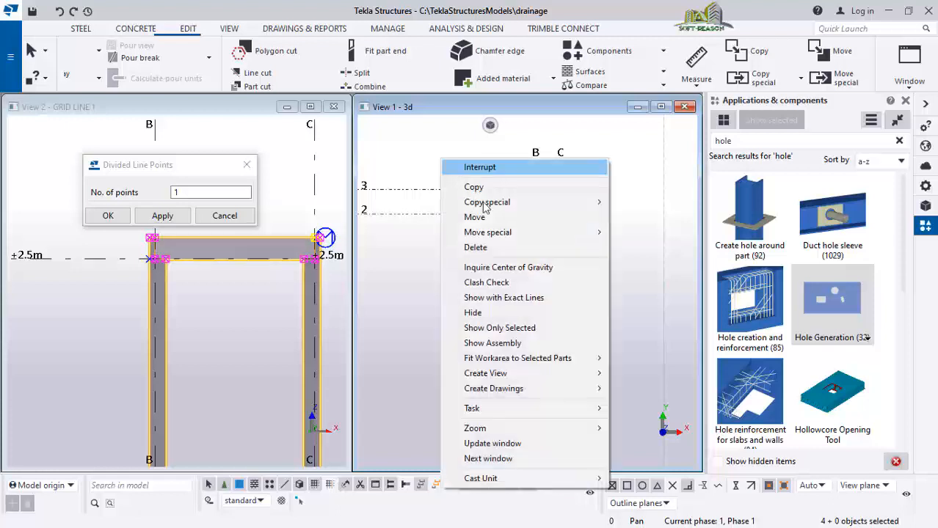
pyautogui.moveTo(590, 201)
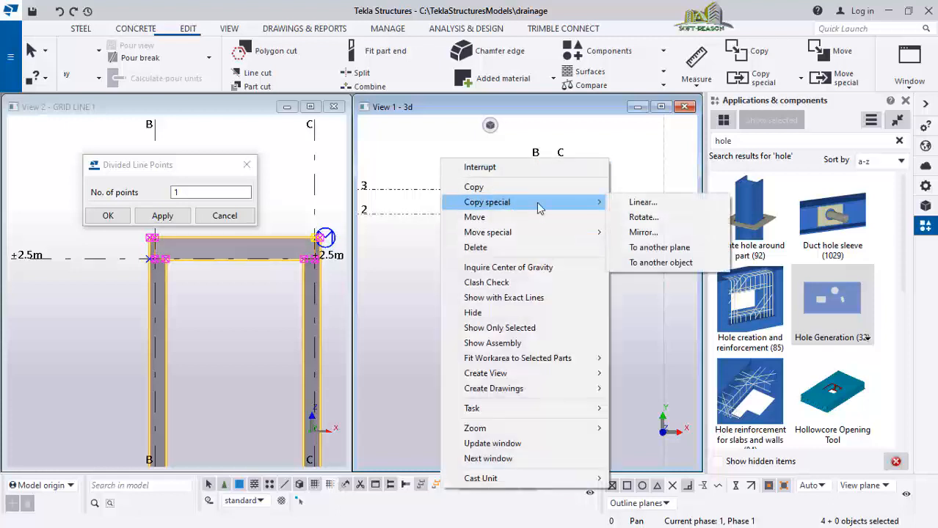
pyautogui.click(643, 218)
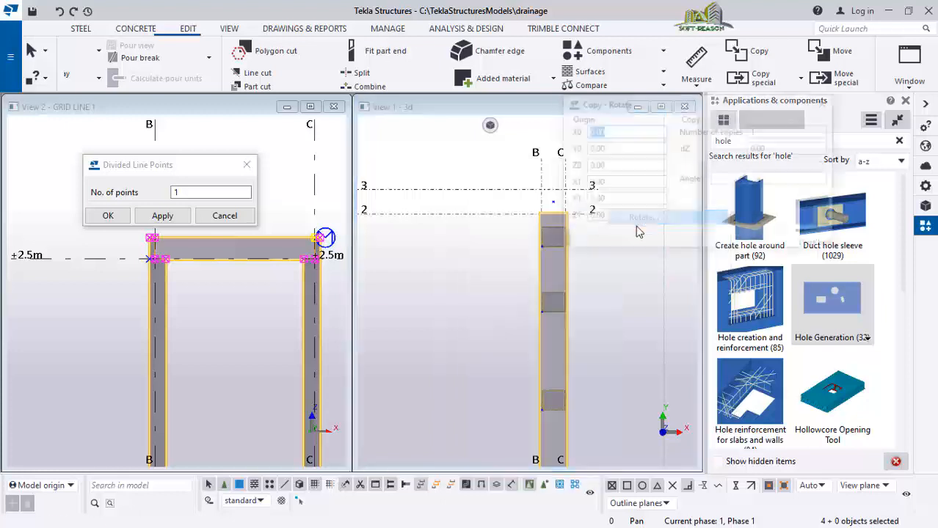
pyautogui.scroll(-4, 480, 285)
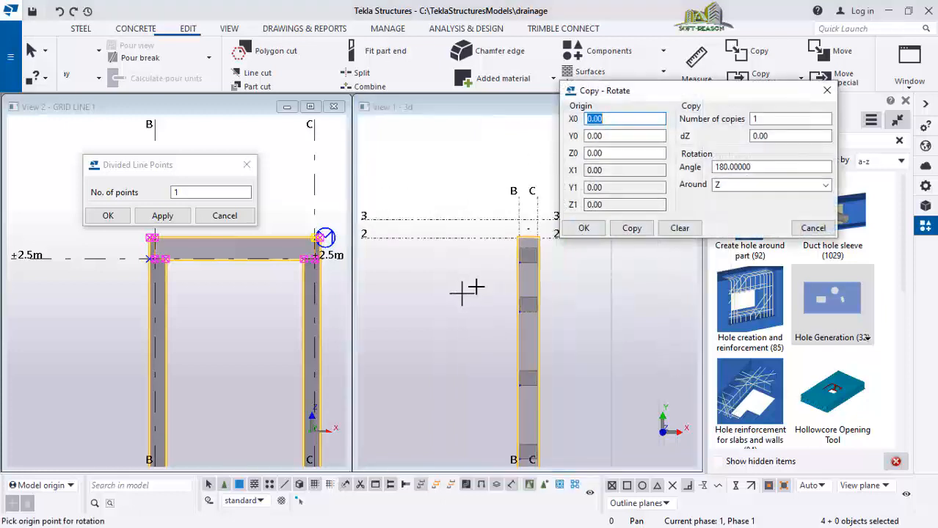
pyautogui.scroll(6, 539, 223)
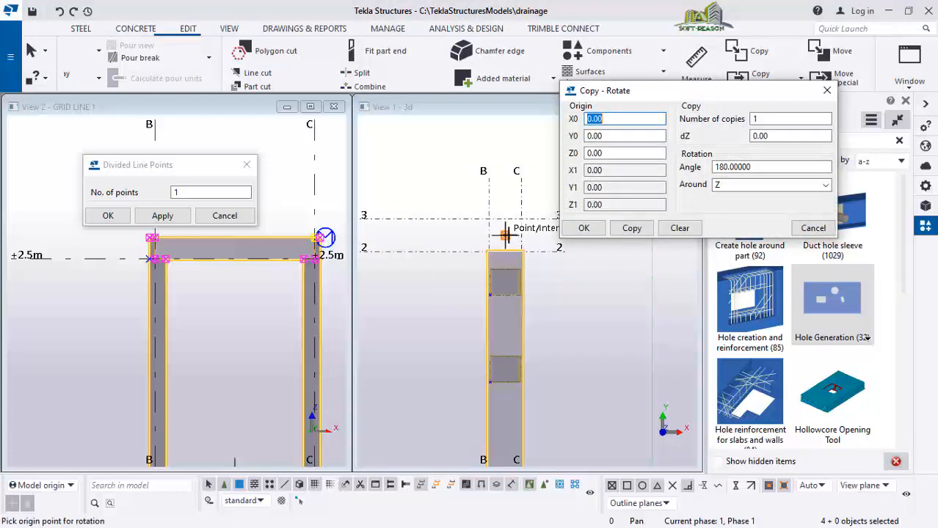
pyautogui.click(504, 235)
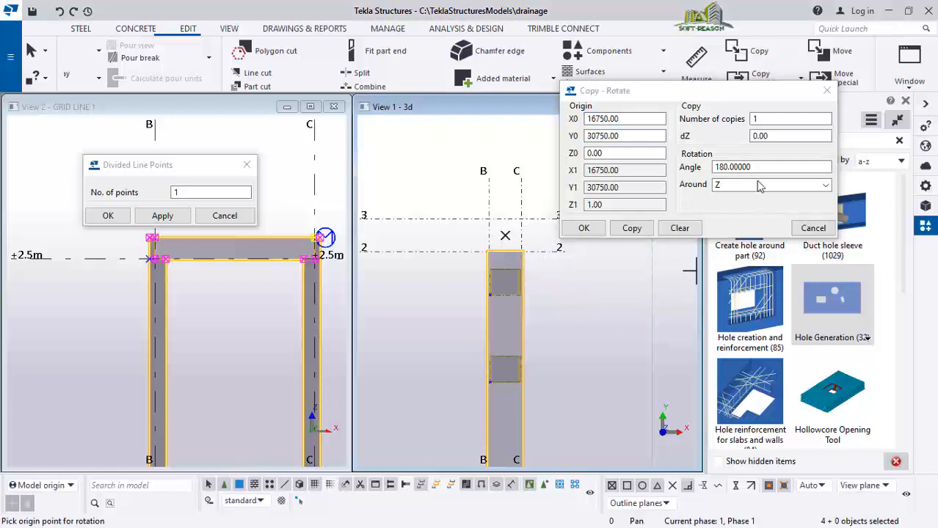
# Step: Create one copy of the box rotated 90 degrees around Z, without expanding the work area
pyautogui.moveTo(755, 166); pyautogui.dragTo(680, 169)
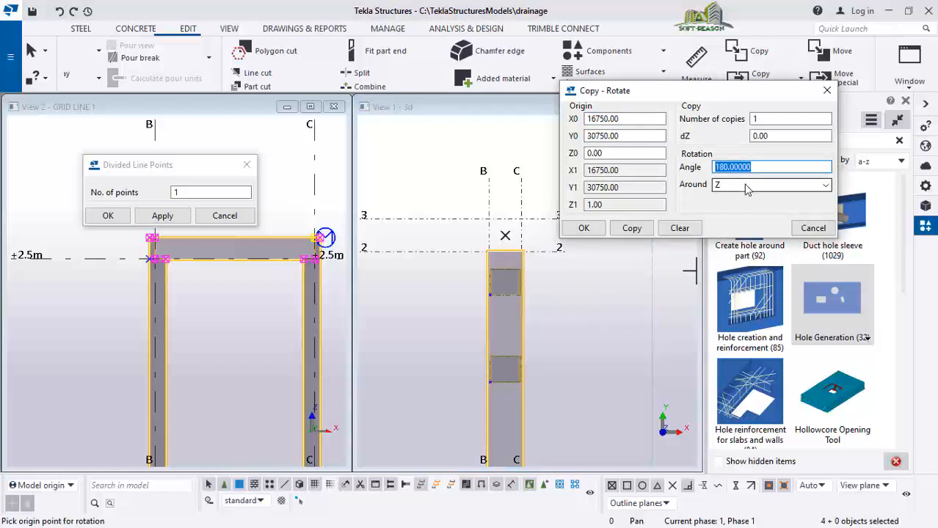
pyautogui.click(632, 229)
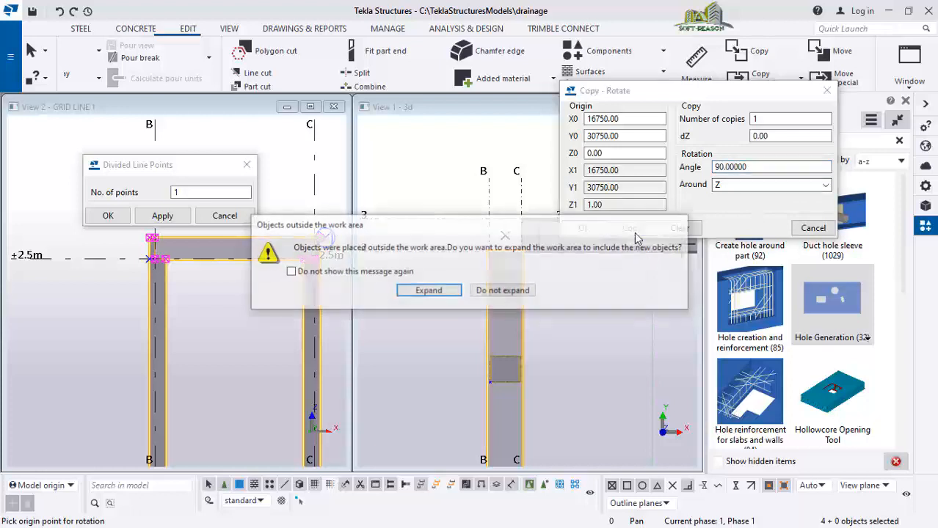
pyautogui.click(503, 292)
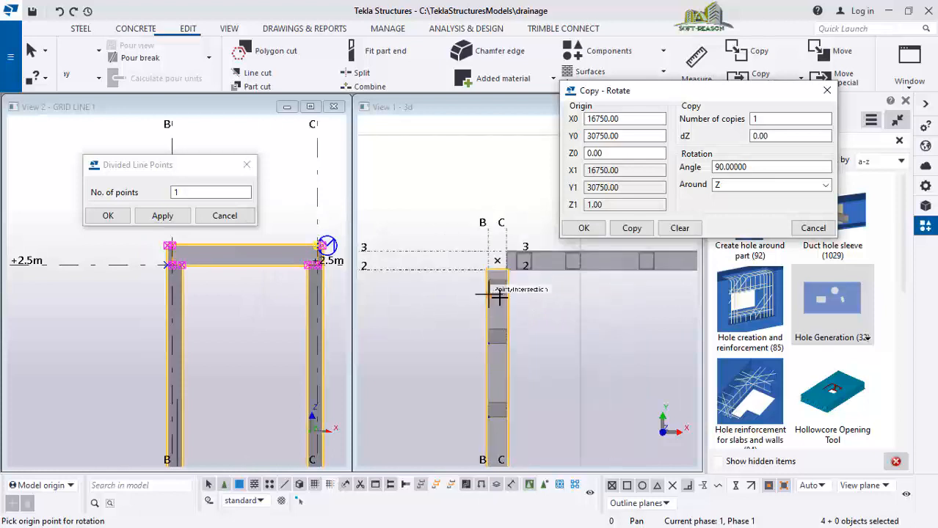
pyautogui.scroll(-5, 579, 285)
pyautogui.scroll(1, 635, 283)
pyautogui.scroll(1, 628, 279)
pyautogui.scroll(-1, 482, 322)
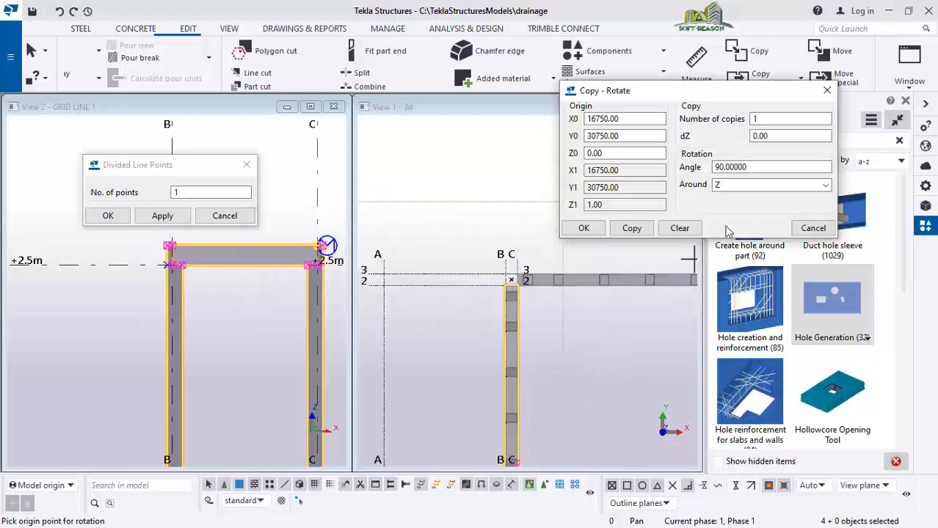
pyautogui.click(584, 228)
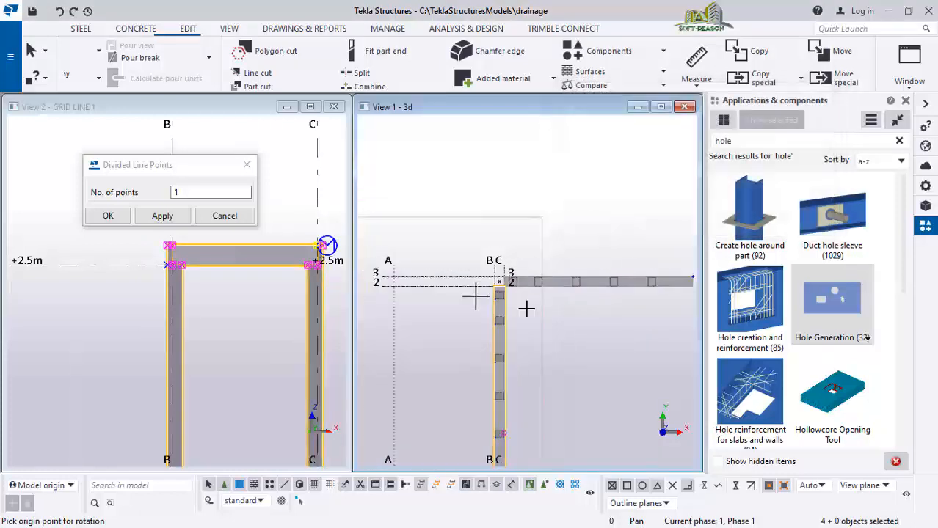
# Step: Move the whole rotated box from the upper corner of its far end to grid intersection B-3
pyautogui.scroll(-2, 480, 295)
pyautogui.scroll(1, 667, 292)
pyautogui.moveTo(679, 259); pyautogui.dragTo(548, 297)
pyautogui.scroll(2, 484, 304)
pyautogui.scroll(-2, 452, 285)
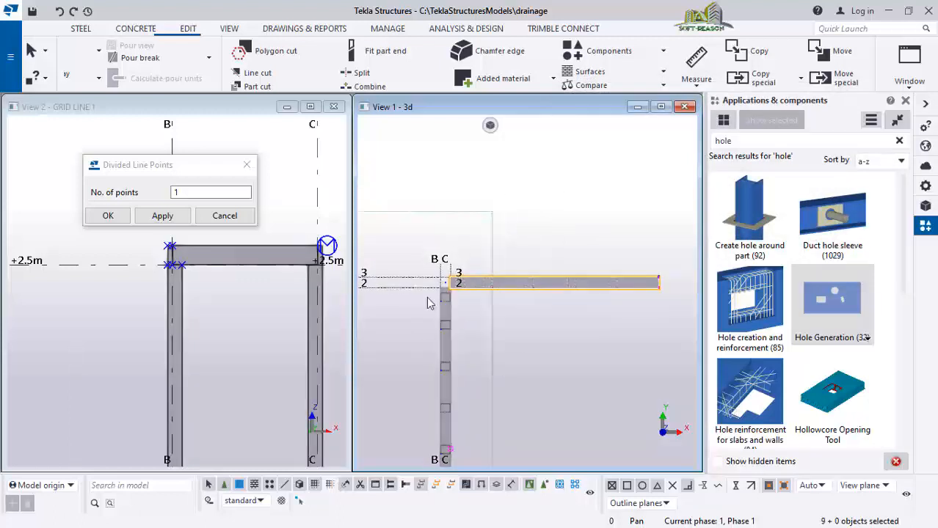
pyautogui.scroll(1, 653, 299)
pyautogui.rightClick(619, 186)
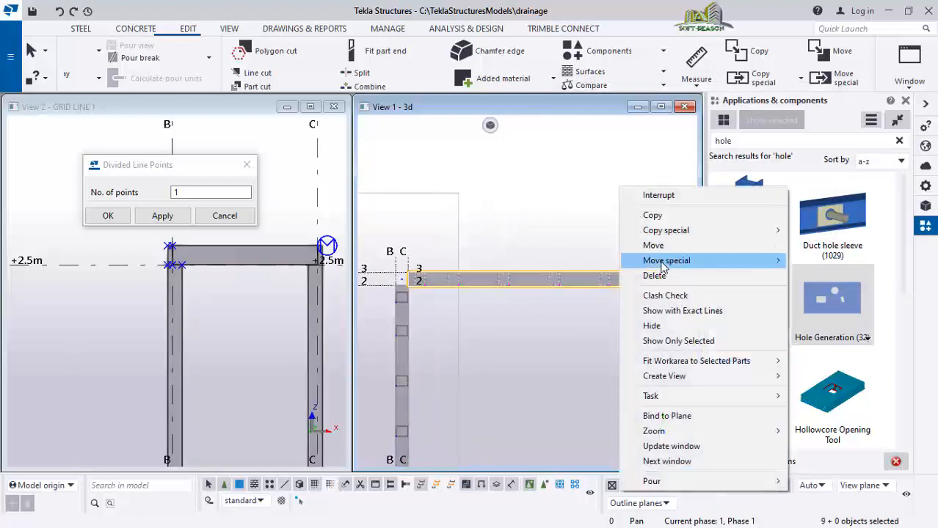
pyautogui.click(646, 245)
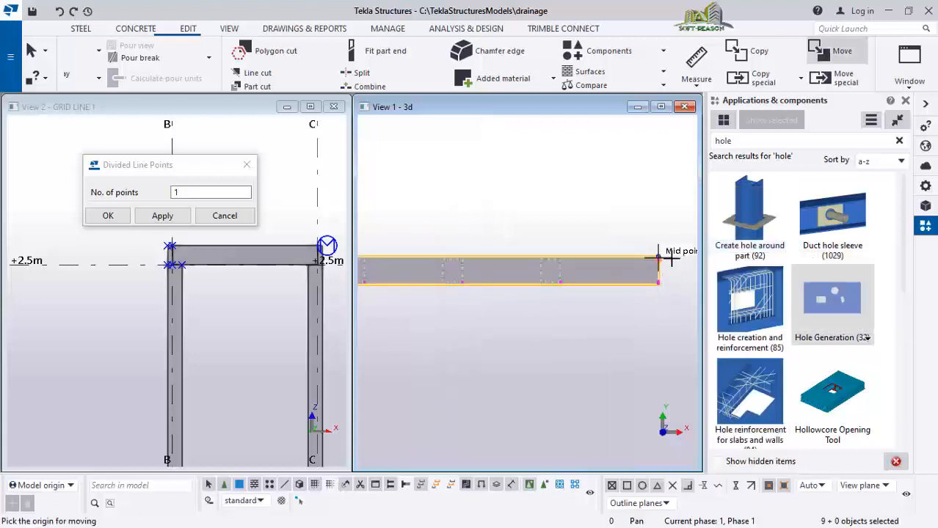
pyautogui.scroll(5, 671, 259)
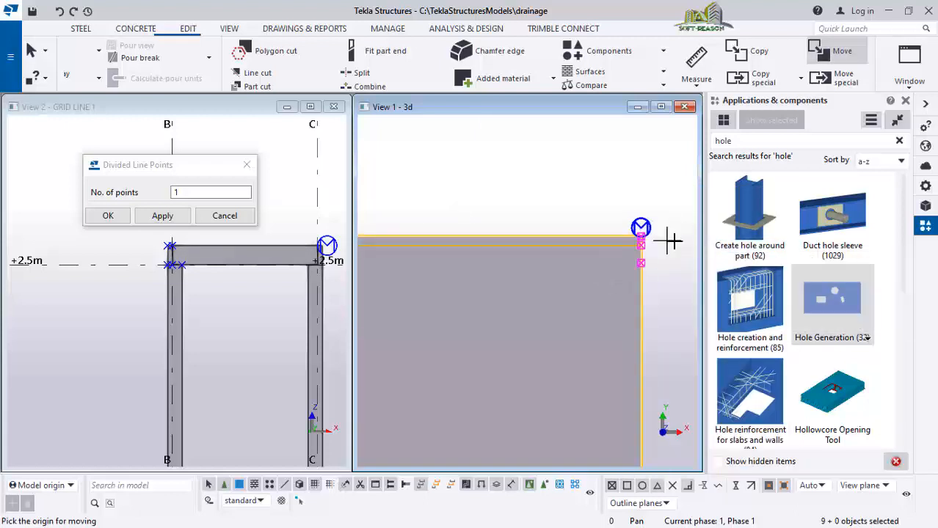
pyautogui.scroll(2, 652, 238)
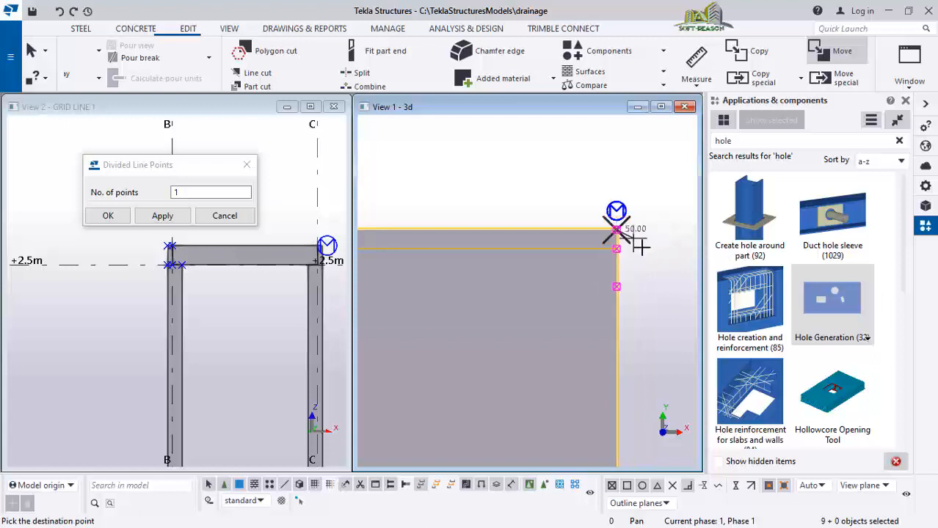
pyautogui.scroll(-6, 655, 318)
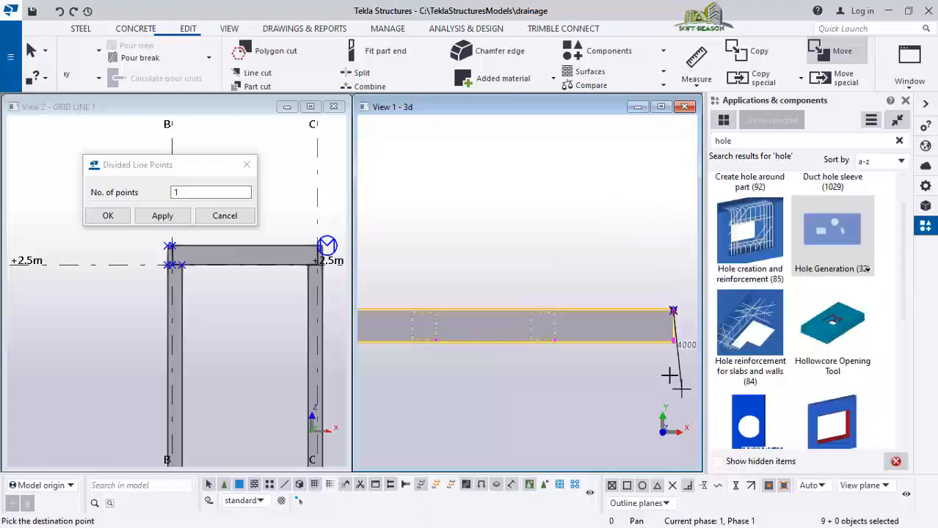
pyautogui.scroll(-4, 653, 309)
pyautogui.scroll(4, 493, 296)
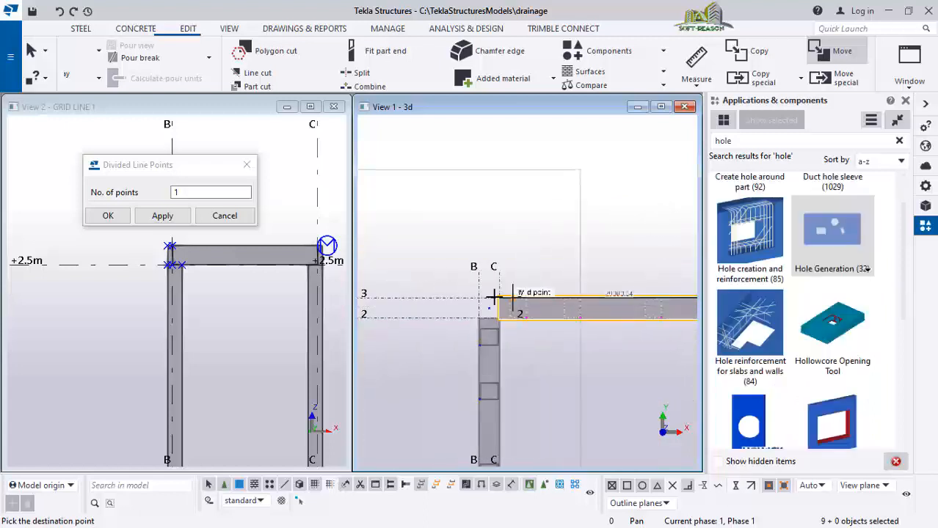
pyautogui.scroll(3, 493, 297)
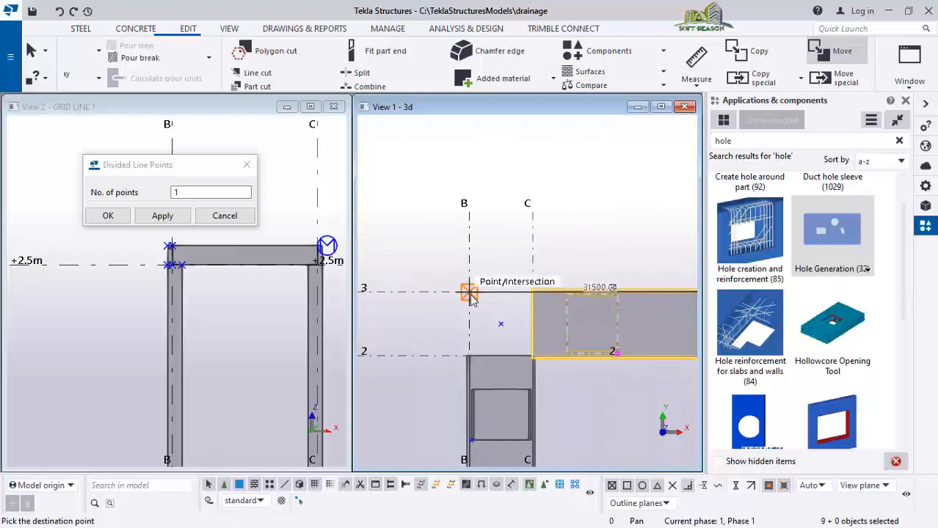
pyautogui.click(470, 298)
# Step: Examine the corner between the original and rotated drainage boxes in plan and from several 3D angles
pyautogui.scroll(-4, 565, 245)
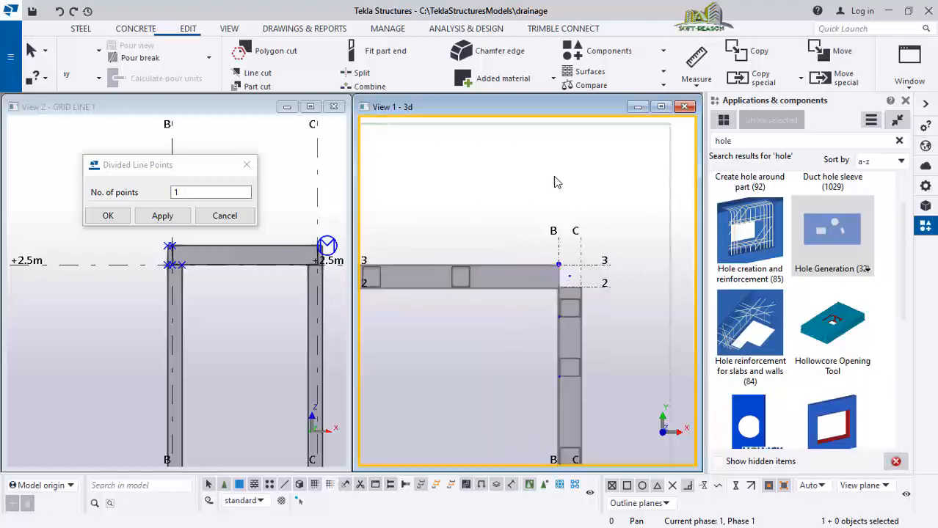
pyautogui.scroll(-4, 555, 224)
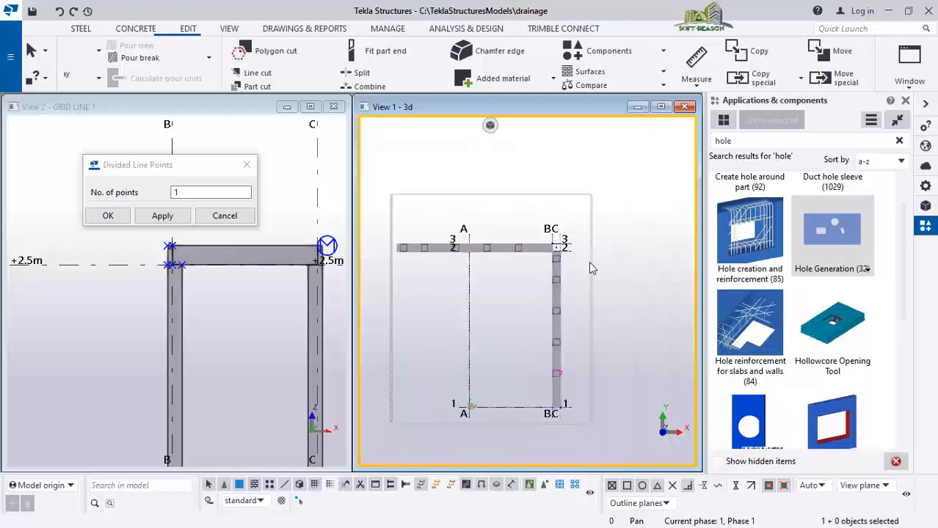
pyautogui.hotkey('ctrl', 'p')
pyautogui.scroll(5, 629, 253)
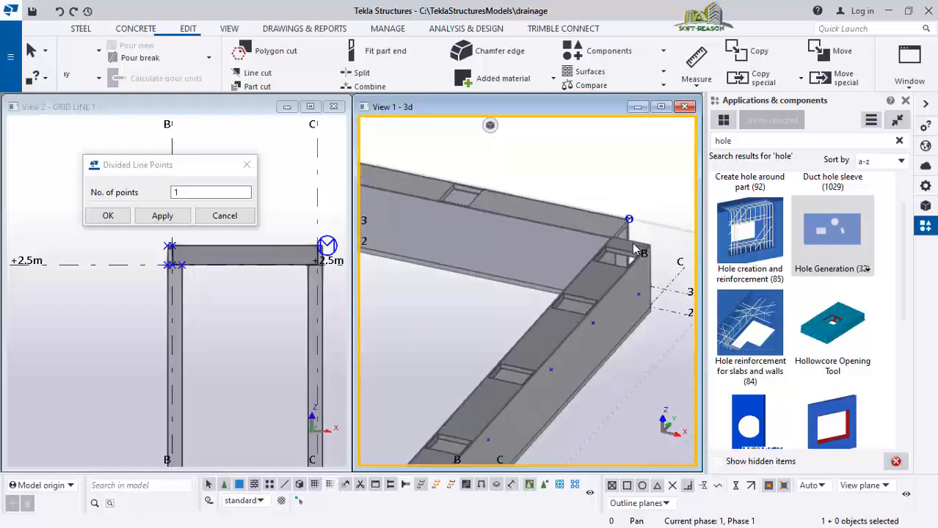
pyautogui.scroll(2, 633, 249)
pyautogui.scroll(-3, 619, 210)
pyautogui.moveTo(622, 226)
pyautogui.keyDown('ctrl'); pyautogui.mouseDown(button='middle')
pyautogui.moveTo(639, 234)
pyautogui.moveTo(432, 266)
pyautogui.moveTo(403, 246)
pyautogui.mouseUp(button='middle'); pyautogui.keyUp('ctrl')
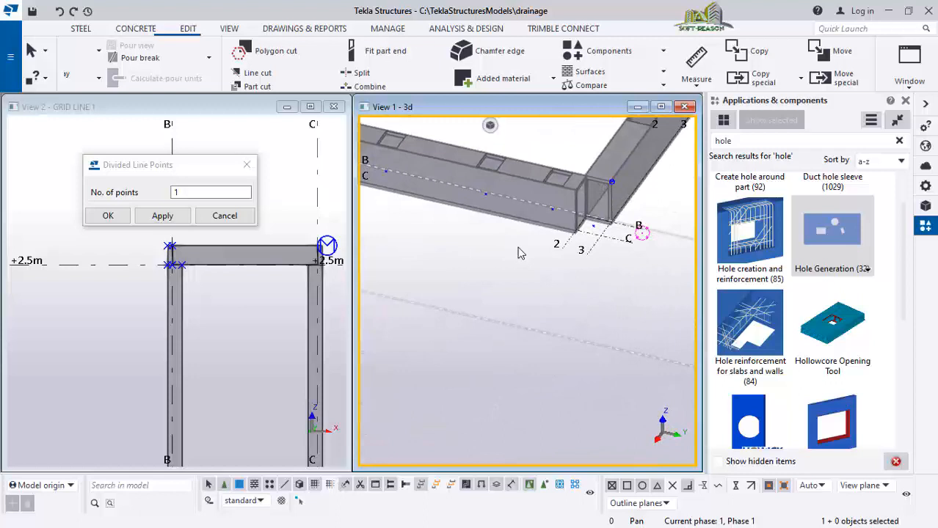
# Step: Inspect the whole L-shaped drainage run in 3D from different sides, including its top-slab openings and the joint near grid B-3
pyautogui.keyDown('ctrl'); pyautogui.moveTo(518, 252); pyautogui.dragTo(522, 245, button='middle'); pyautogui.keyUp('ctrl')
pyautogui.scroll(-5, 522, 247)
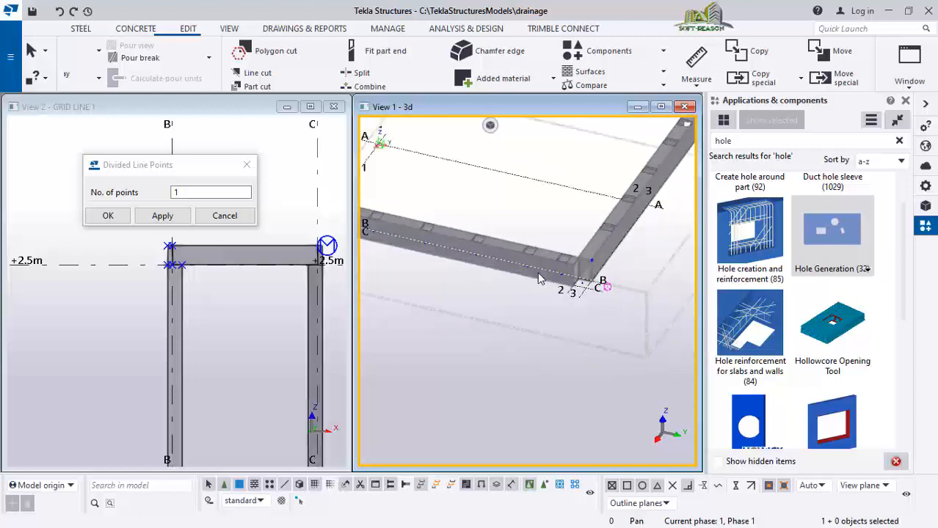
pyautogui.scroll(8, 600, 274)
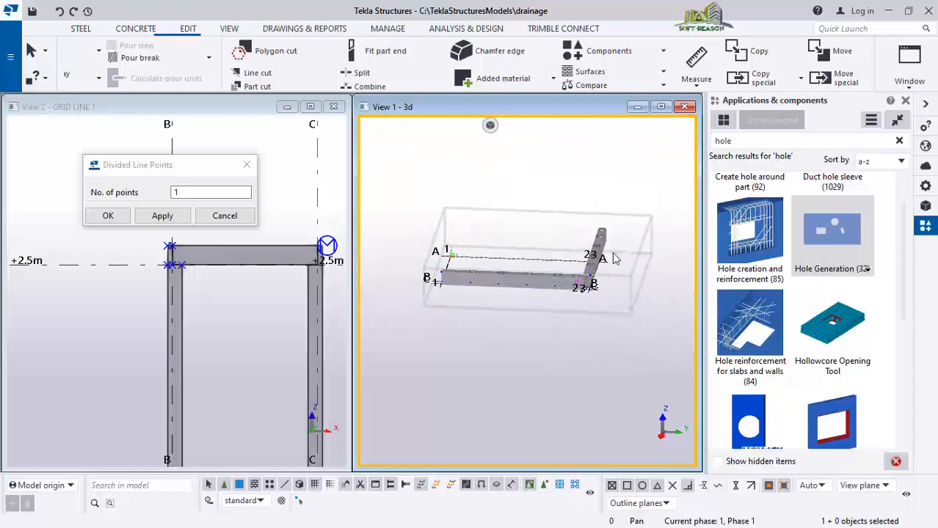
pyautogui.scroll(-8, 637, 332)
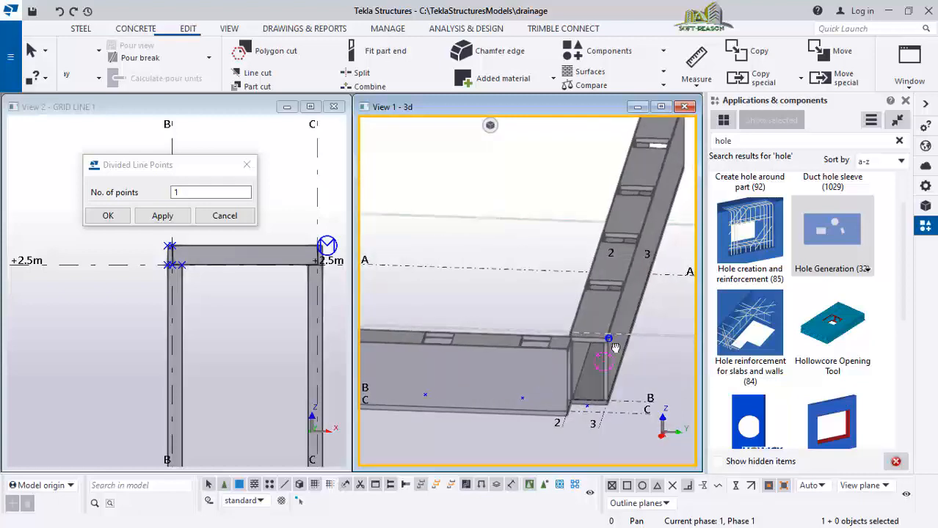
pyautogui.scroll(8, 637, 332)
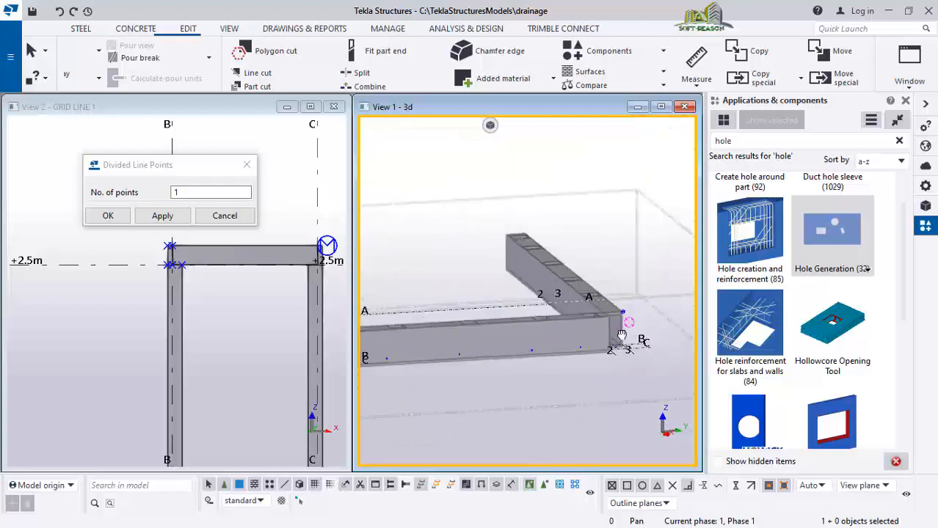
pyautogui.scroll(4, 596, 342)
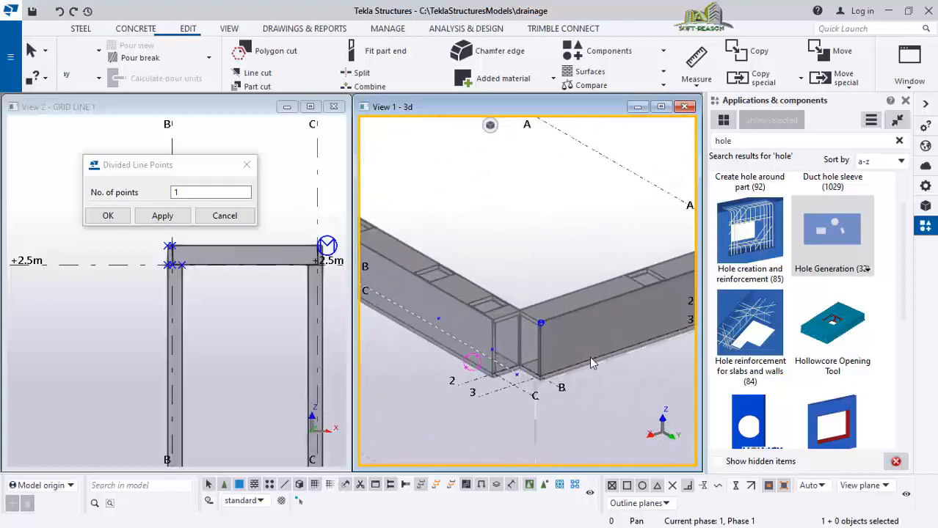
pyautogui.scroll(-2, 502, 385)
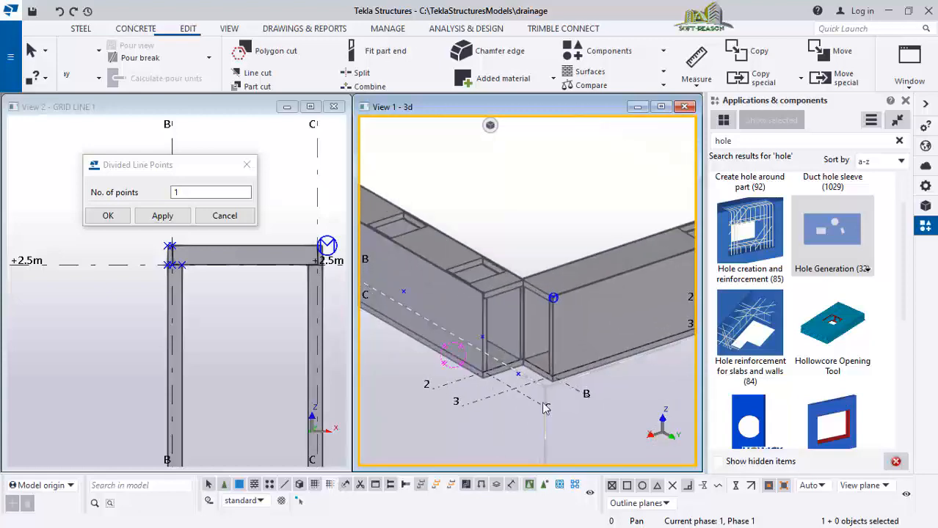
pyautogui.scroll(-1, 526, 405)
pyautogui.keyDown('ctrl'); pyautogui.moveTo(438, 321); pyautogui.dragTo(636, 256, button='middle'); pyautogui.keyUp('ctrl')
pyautogui.scroll(-3, 635, 256)
pyautogui.scroll(5, 555, 157)
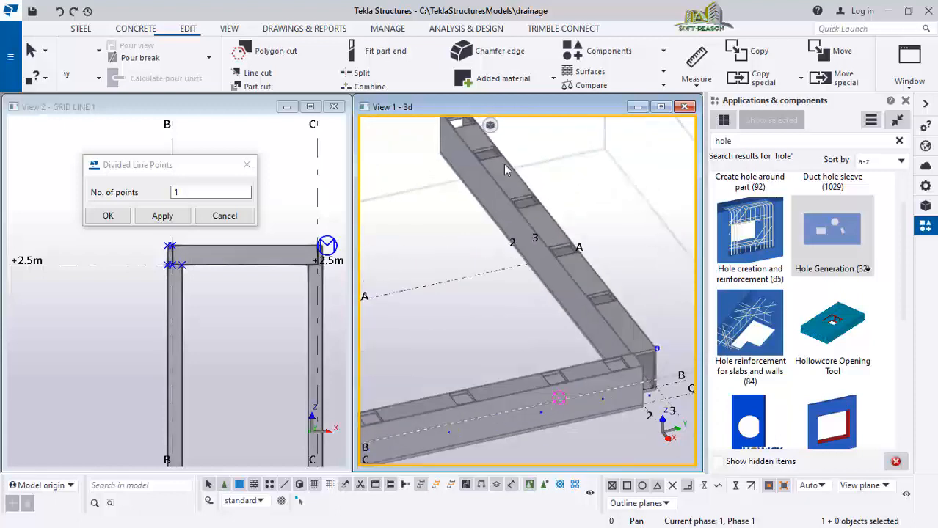
pyautogui.scroll(-3, 512, 204)
pyautogui.keyDown('ctrl'); pyautogui.moveTo(511, 204); pyautogui.dragTo(560, 276, button='middle'); pyautogui.keyUp('ctrl')
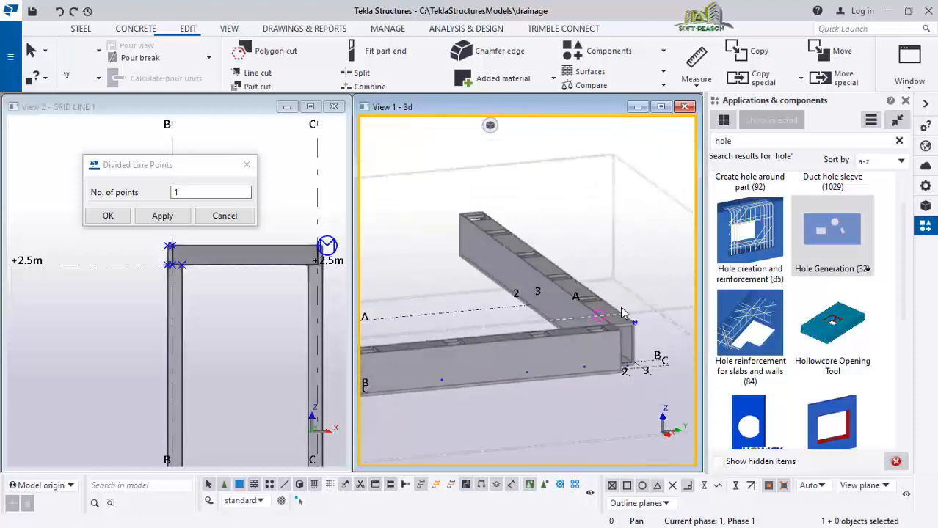
pyautogui.scroll(-3, 616, 283)
pyautogui.keyDown('ctrl'); pyautogui.moveTo(616, 283); pyautogui.dragTo(657, 369, button='middle'); pyautogui.keyUp('ctrl')
pyautogui.scroll(5, 656, 365)
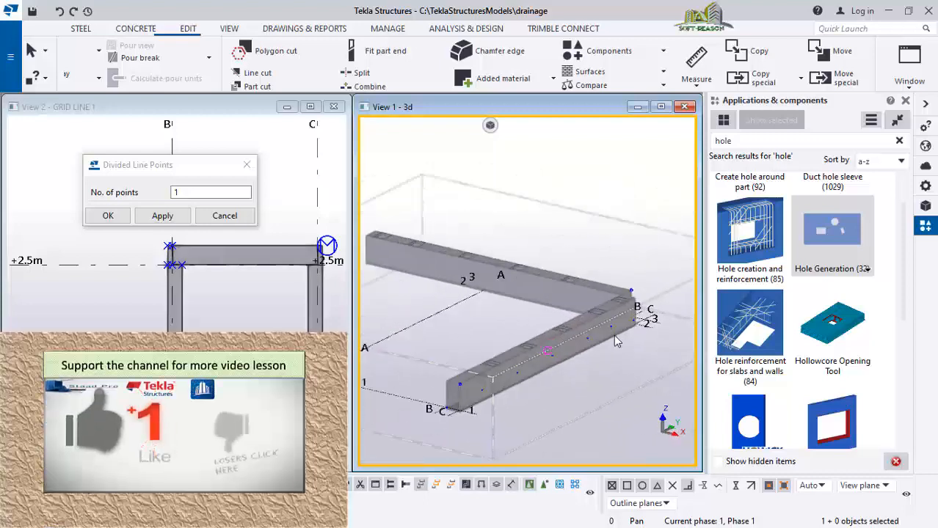